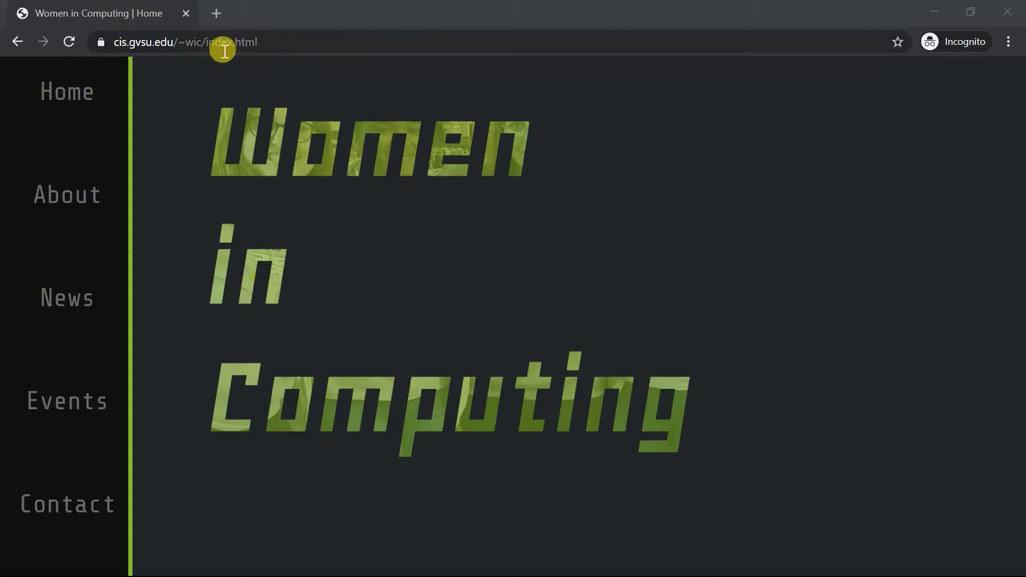
Step: Load the Women in Computing site's resources page by replacing index.html in the address with resources.html
{"action": "left_click_drag", "start_coordinate": [215, 51], "coordinate": [354, 48]}
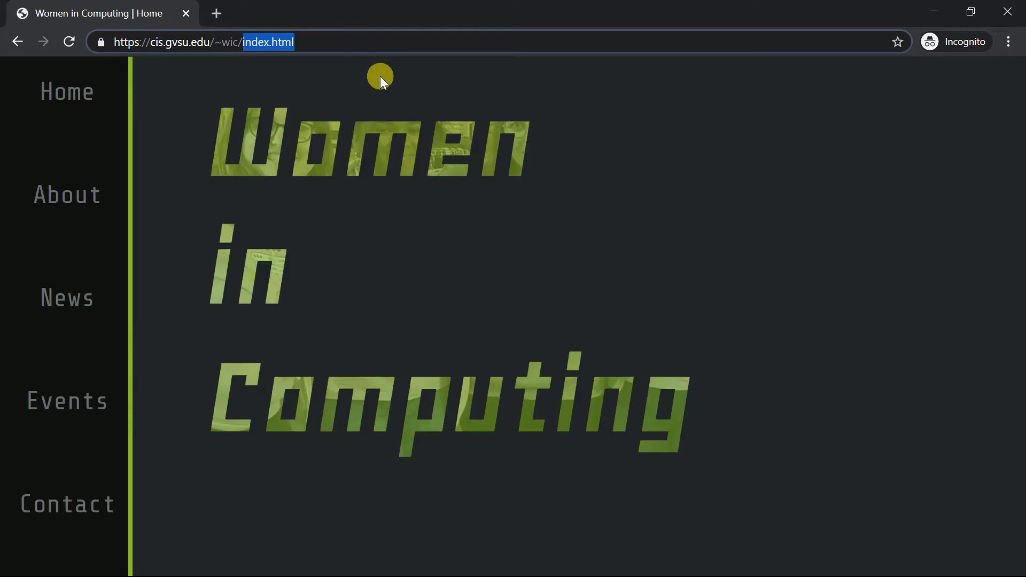
{"action": "type", "text": "resour"}
{"action": "key", "text": "Delete"}
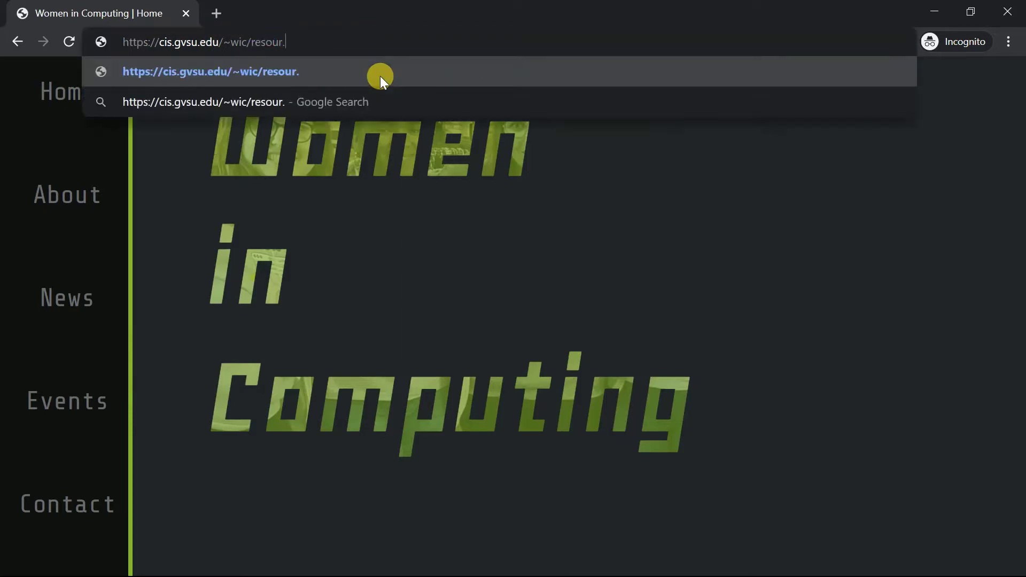
{"action": "type", "text": "ces."}
{"action": "key", "text": "Return"}
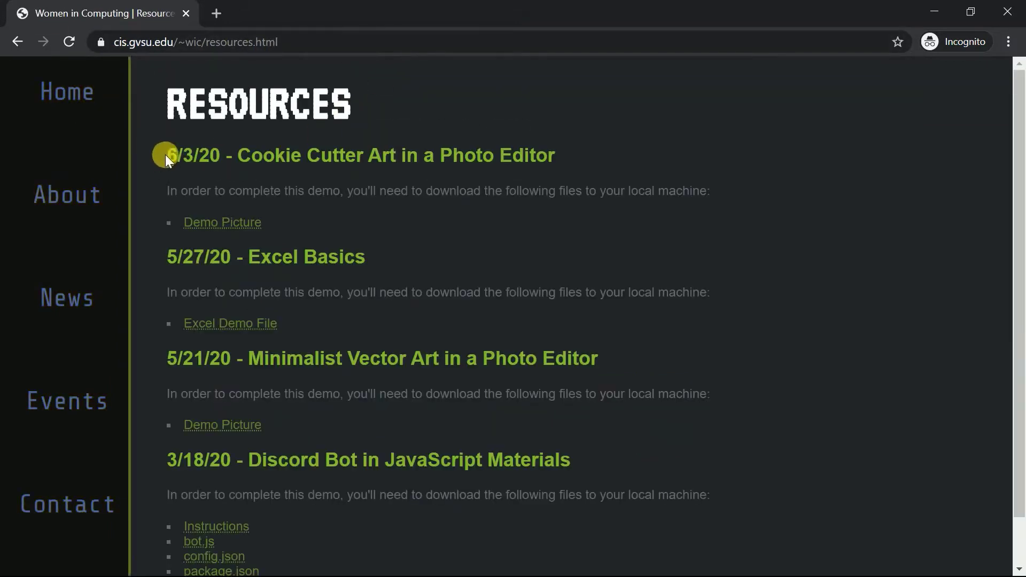
Step: Save the Demo Picture of the 6/3/20 Cookie Cutter Art in a Photo Editor demo to the Desktop as rose.png
{"action": "left_click_drag", "start_coordinate": [165, 155], "coordinate": [576, 140]}
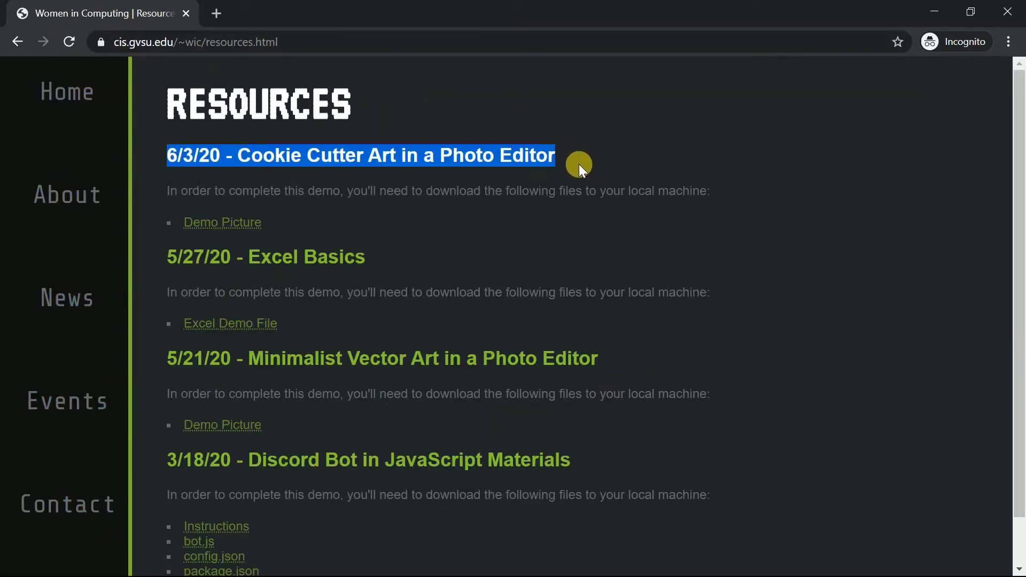
{"action": "left_click", "coordinate": [331, 234]}
{"action": "right_click", "coordinate": [243, 220]}
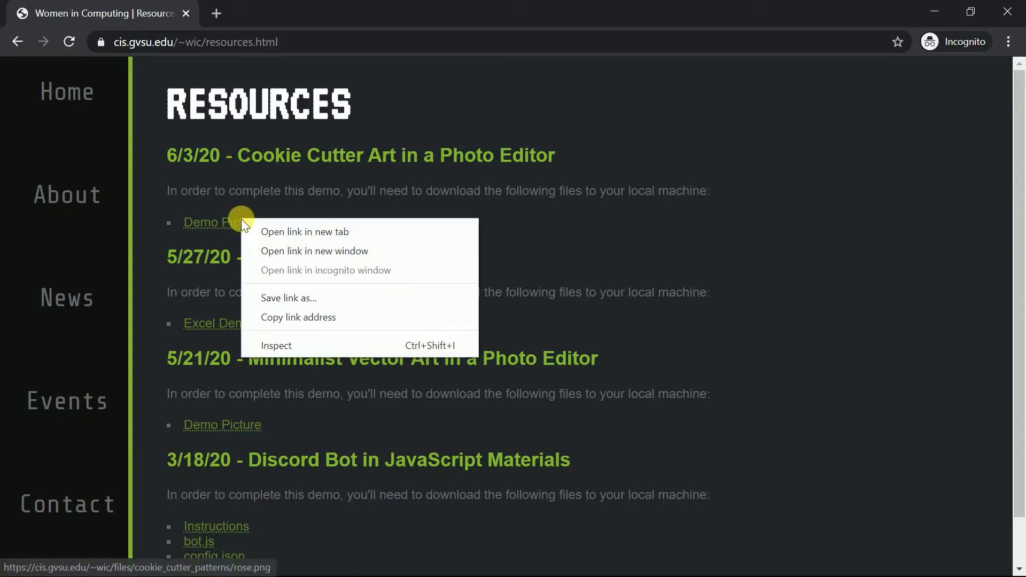
{"action": "left_click", "coordinate": [312, 300]}
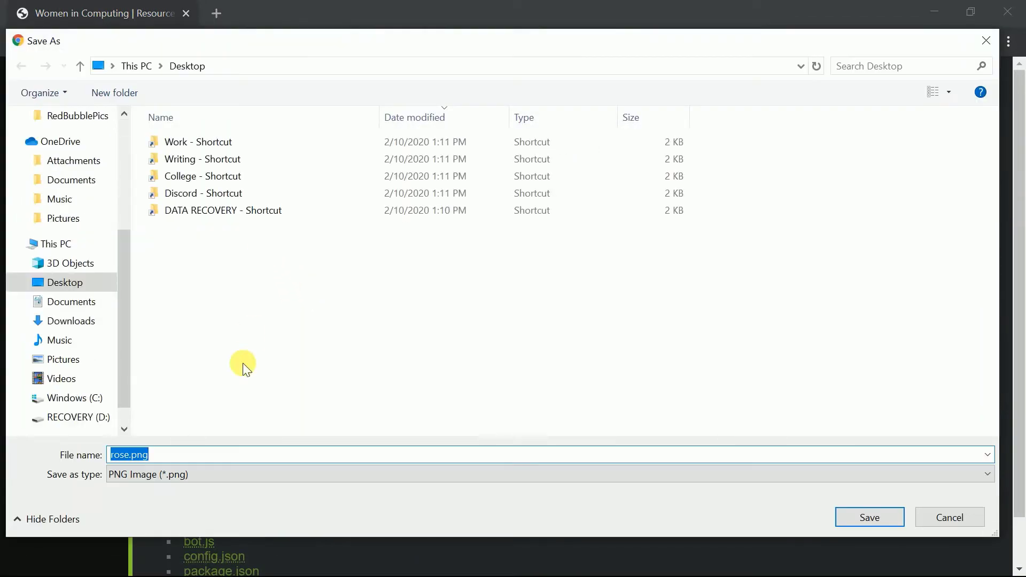
{"action": "left_click", "coordinate": [870, 521]}
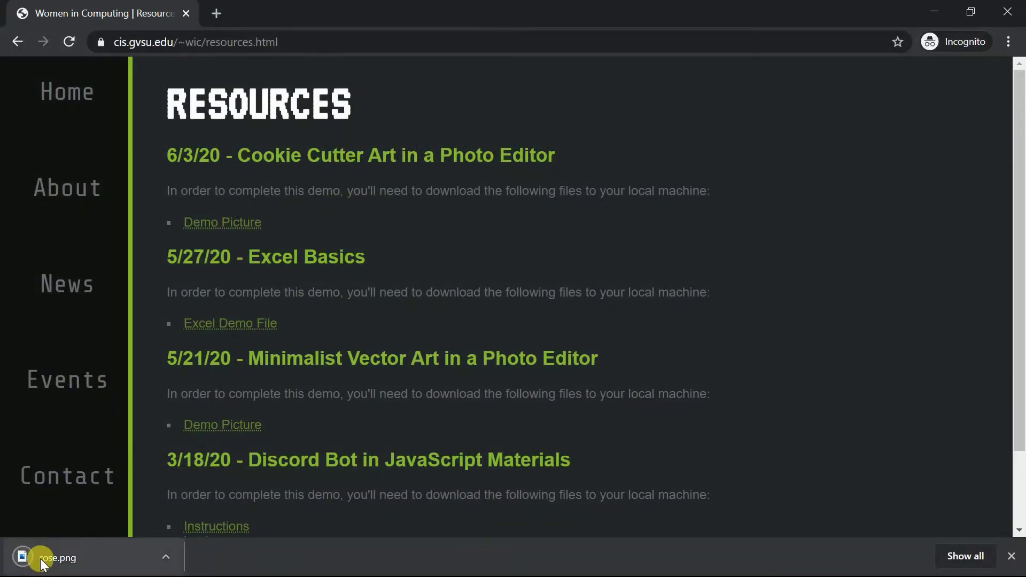
Step: Open photopea.com in a new browser tab and dismiss its introduction banner
{"action": "left_click", "coordinate": [216, 12]}
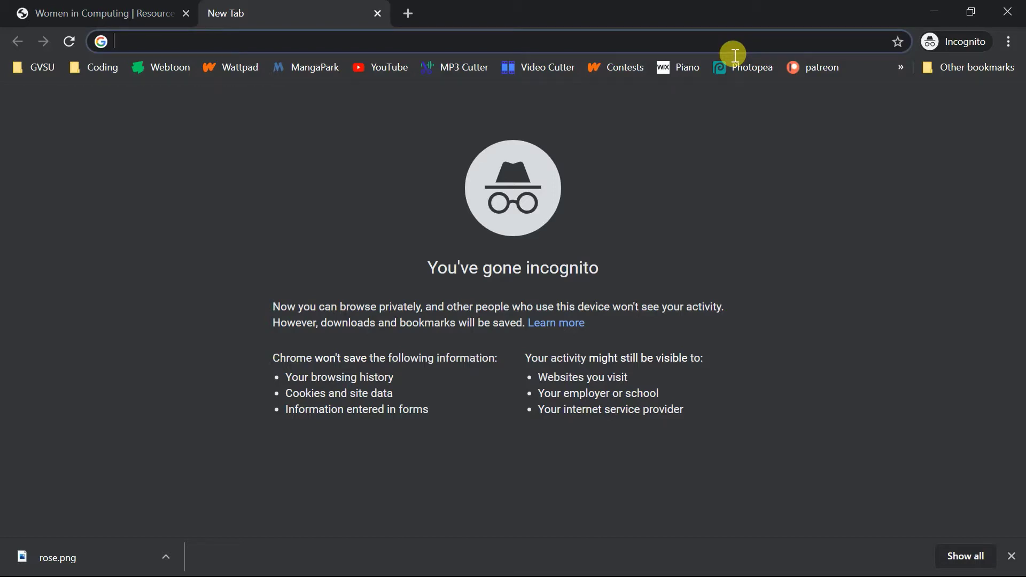
{"action": "type", "text": "ph"}
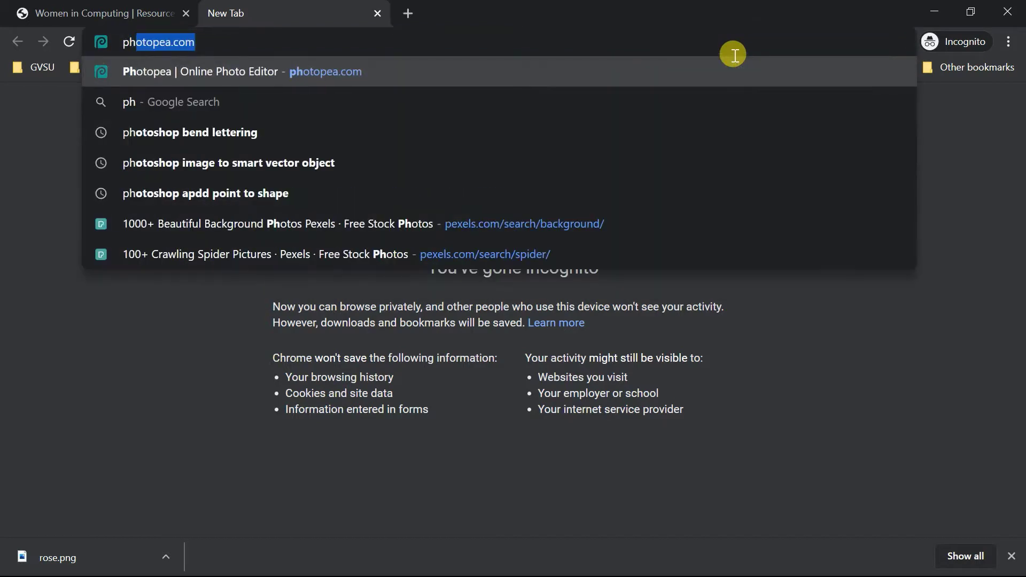
{"action": "type", "text": "otopea.com"}
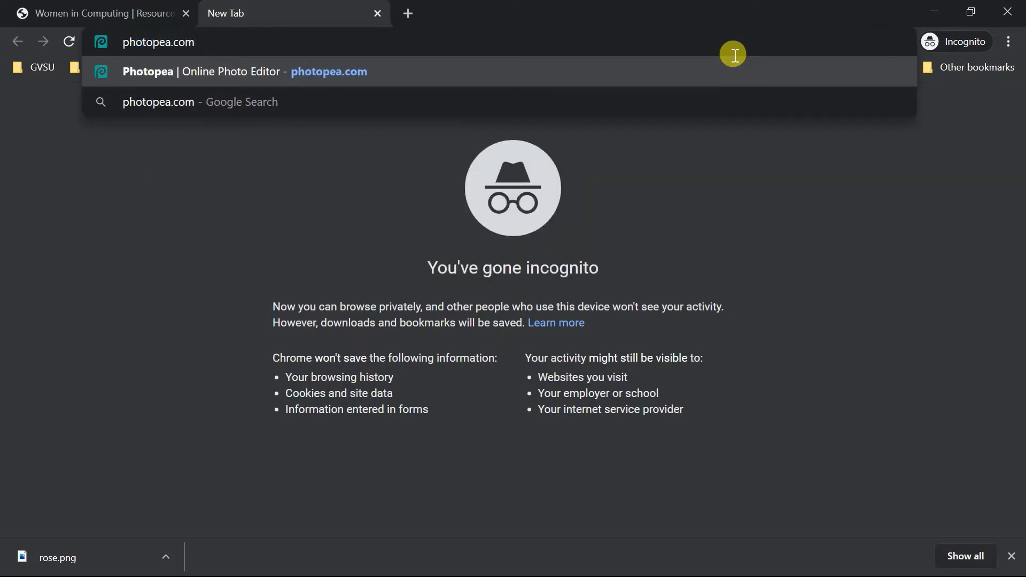
{"action": "key", "text": "Return"}
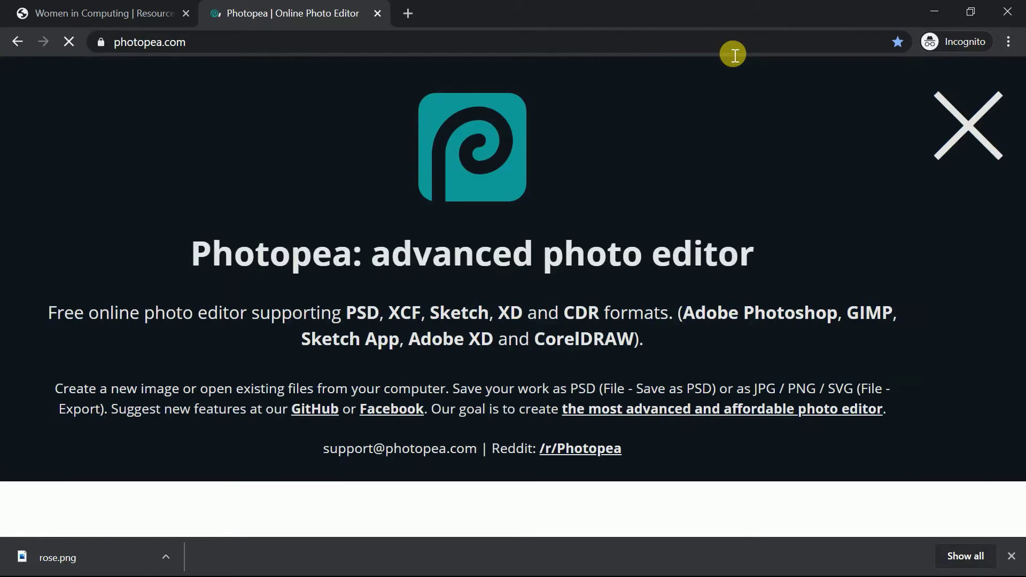
{"action": "left_click", "coordinate": [942, 127]}
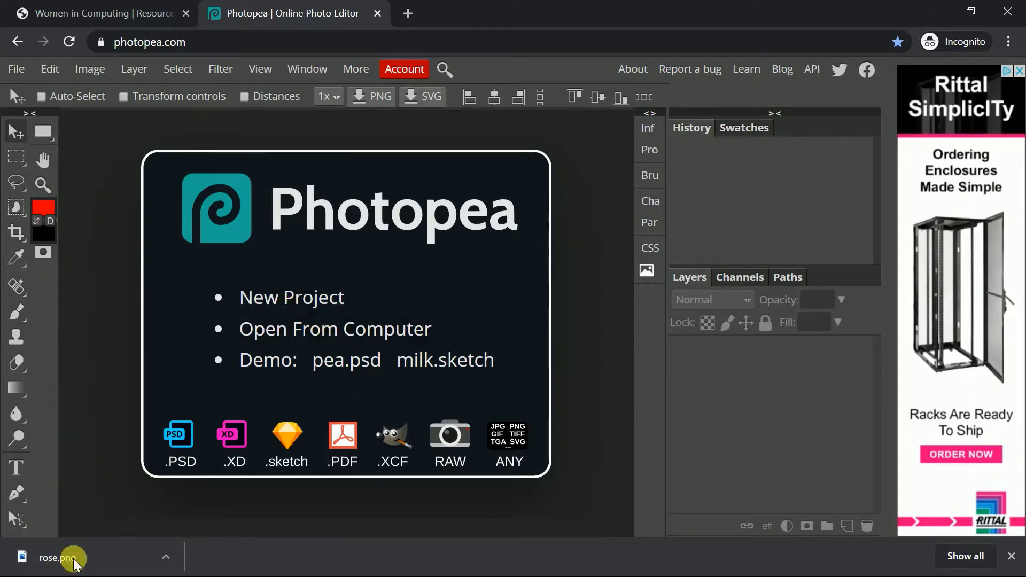
Step: Open the downloaded rose.png in Photopea and set the foreground colour to white (ffffff)
{"action": "left_click_drag", "start_coordinate": [73, 556], "coordinate": [220, 121]}
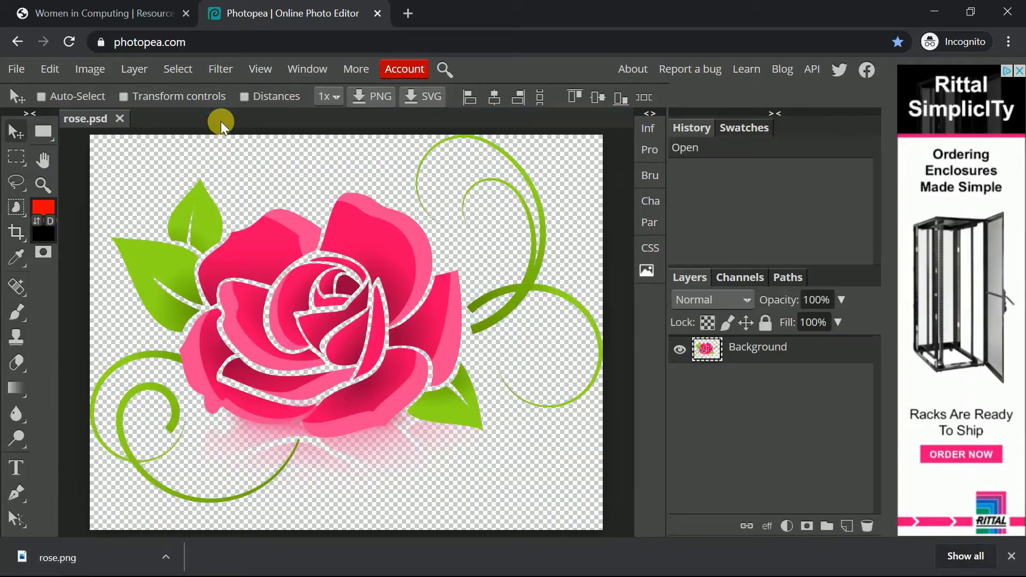
{"action": "left_click", "coordinate": [47, 208]}
{"action": "left_click_drag", "start_coordinate": [140, 219], "coordinate": [91, 195]}
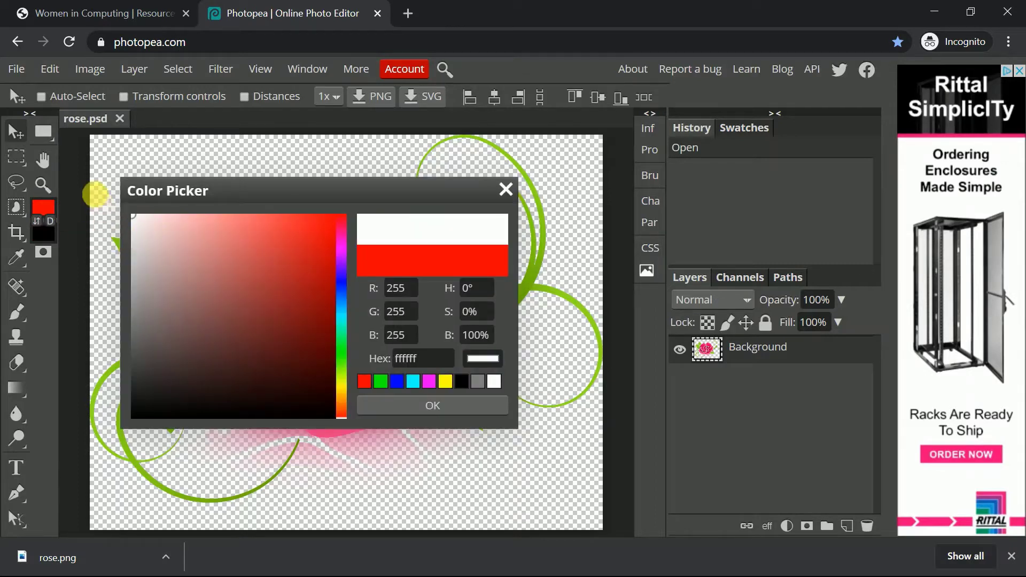
{"action": "left_click", "coordinate": [423, 404]}
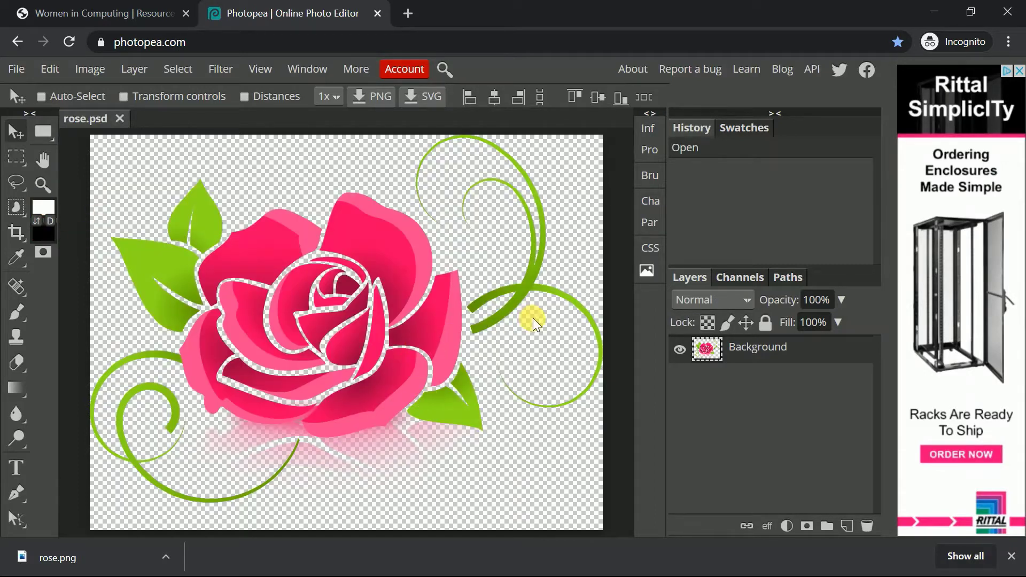
{"action": "left_click", "coordinate": [1011, 556]}
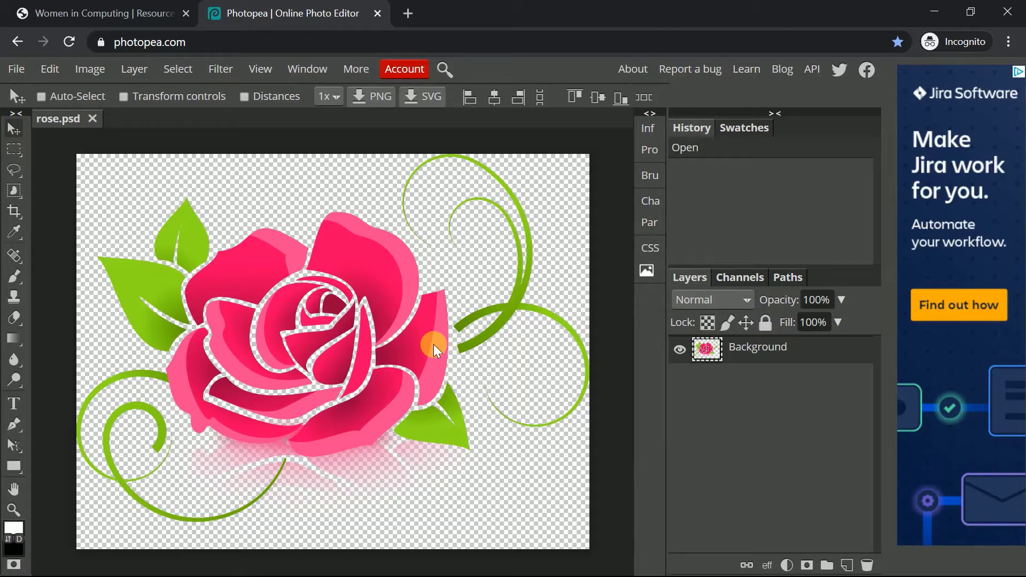
Step: Set up the Pen tool in Shape mode with no fill and no stroke
{"action": "key", "text": "p"}
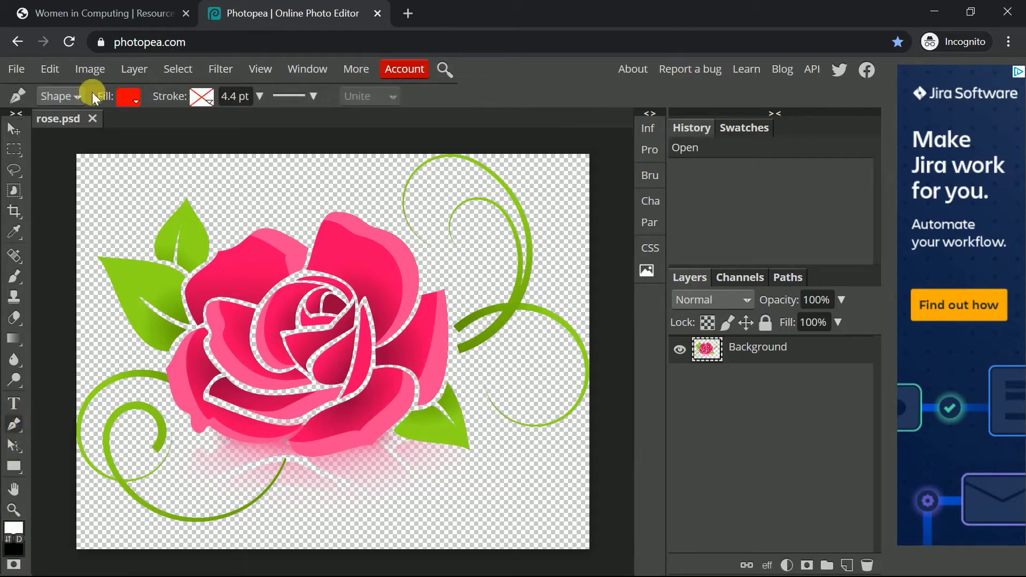
{"action": "left_click", "coordinate": [75, 95]}
{"action": "left_click", "coordinate": [59, 99]}
{"action": "left_click", "coordinate": [128, 98]}
{"action": "left_click", "coordinate": [179, 130]}
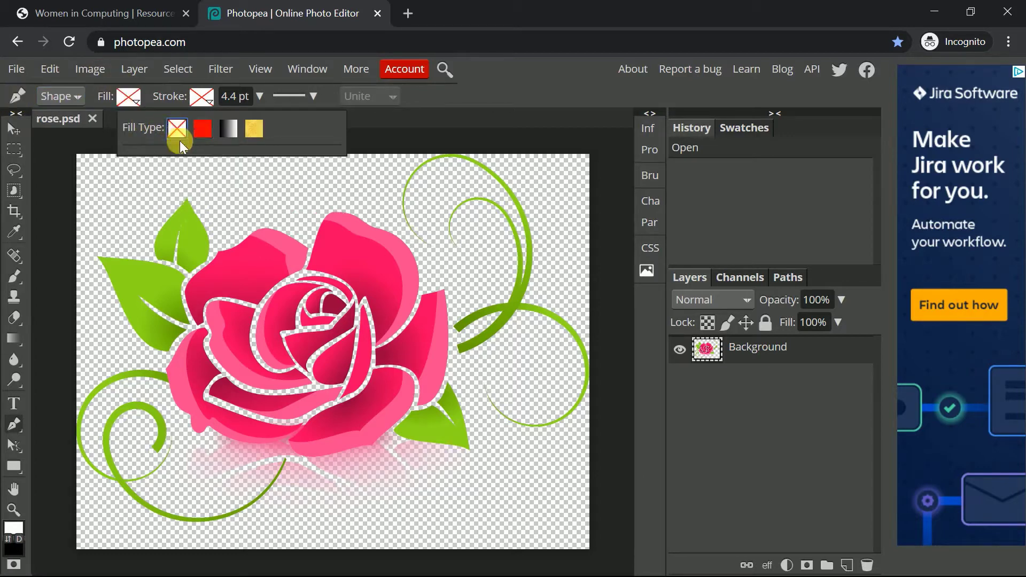
{"action": "left_click", "coordinate": [346, 315]}
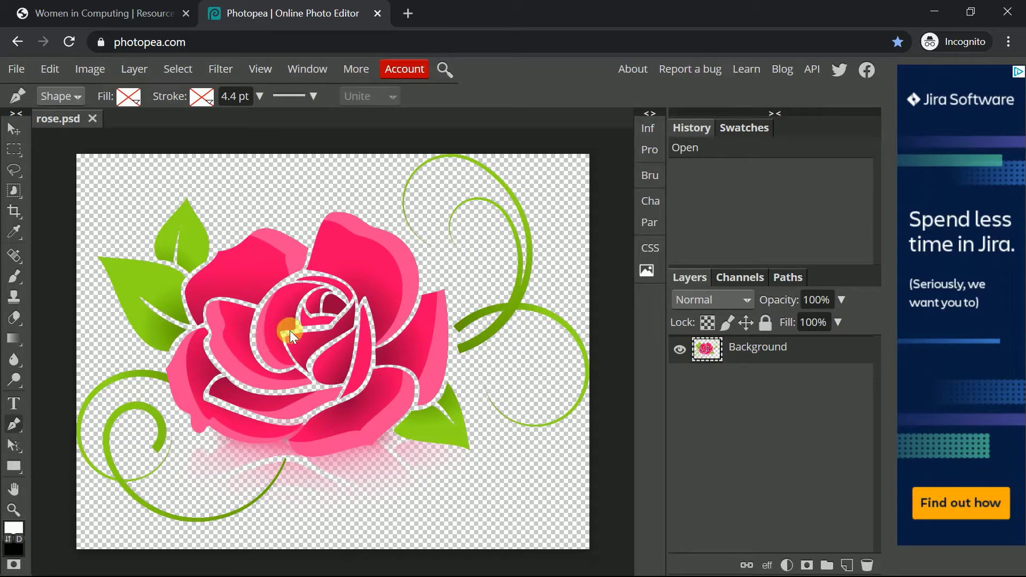
Step: Start a pen shape at the lower-left corner of the large upper-right petal and trace up its left side and along its top
{"action": "scroll", "coordinate": [394, 303], "scroll_direction": "up", "scroll_amount": 3}
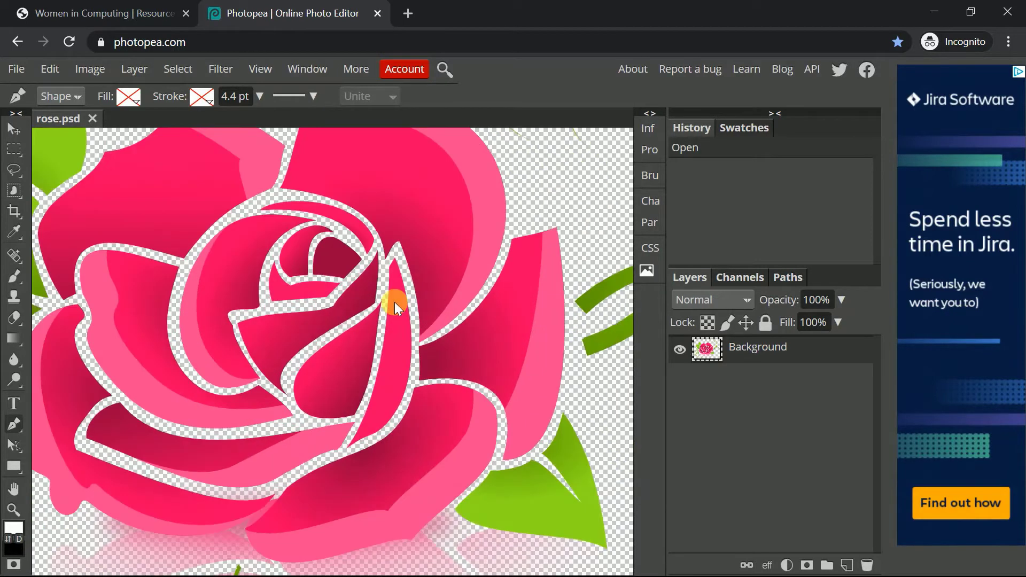
{"action": "scroll", "coordinate": [121, 380], "scroll_direction": "up", "scroll_amount": 3}
{"action": "left_click", "coordinate": [228, 422]}
{"action": "left_click", "coordinate": [311, 202]}
{"action": "left_click_drag", "start_coordinate": [401, 201], "coordinate": [426, 223]}
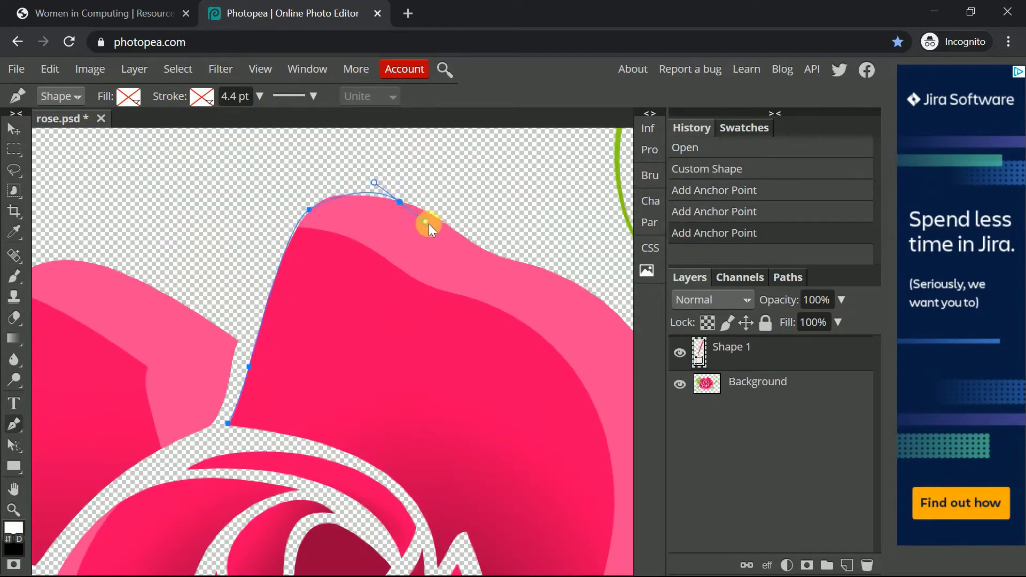
{"action": "left_click_drag", "start_coordinate": [499, 247], "coordinate": [522, 268]}
Step: Continue the upper-right petal's outline down its curved outer edge to the pointed lower tip
{"action": "scroll", "coordinate": [522, 267], "scroll_direction": "right", "scroll_amount": 5}
{"action": "scroll", "coordinate": [522, 267], "scroll_direction": "down", "scroll_amount": 2}
{"action": "left_click_drag", "start_coordinate": [410, 276], "coordinate": [424, 297]}
{"action": "scroll", "coordinate": [423, 393], "scroll_direction": "down", "scroll_amount": 2}
{"action": "left_click_drag", "start_coordinate": [423, 393], "coordinate": [397, 460]}
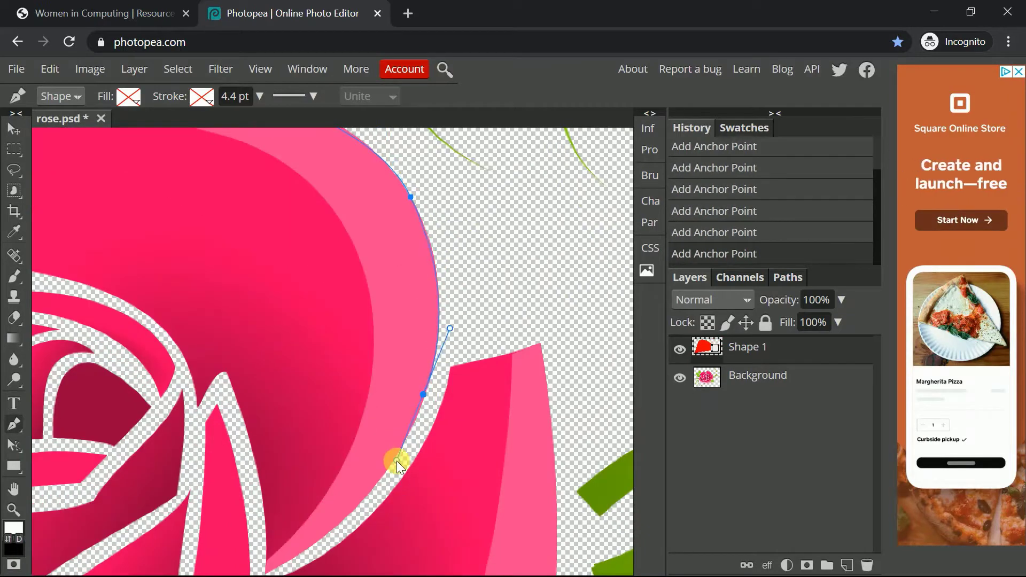
{"action": "scroll", "coordinate": [397, 461], "scroll_direction": "down", "scroll_amount": 3}
{"action": "left_click_drag", "start_coordinate": [313, 385], "coordinate": [266, 415]}
Step: Trace the upper-right petal's inner edge around the narrow petal and the bud, and close the path at its starting point
{"action": "left_click", "coordinate": [252, 297]}
{"action": "left_click", "coordinate": [226, 210]}
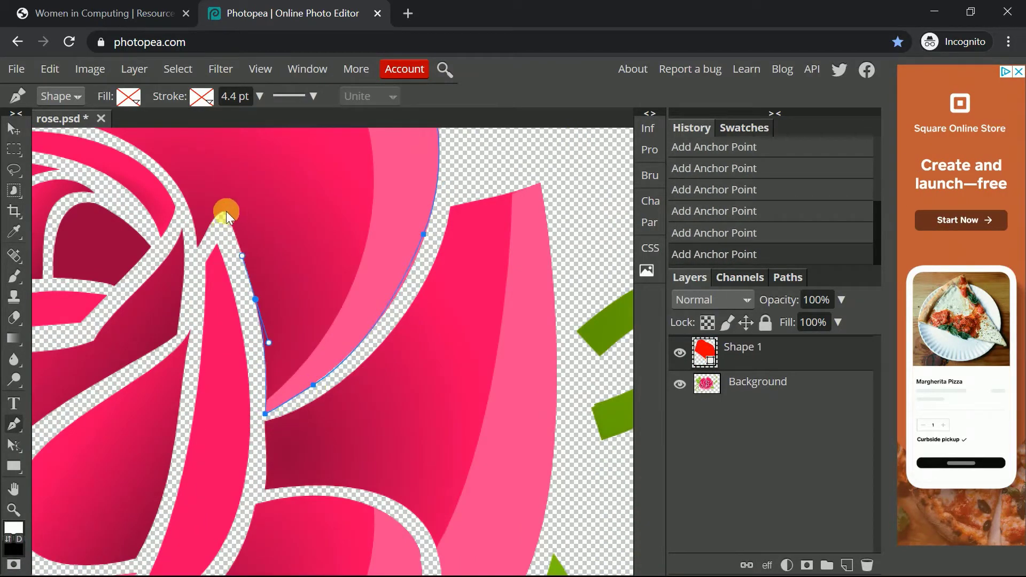
{"action": "scroll", "coordinate": [226, 211], "scroll_direction": "up", "scroll_amount": 2}
{"action": "key", "text": "ctrl+z"}
{"action": "key", "text": "ctrl+z"}
{"action": "left_click", "coordinate": [383, 297]}
{"action": "scroll", "coordinate": [383, 298], "scroll_direction": "down", "scroll_amount": 2}
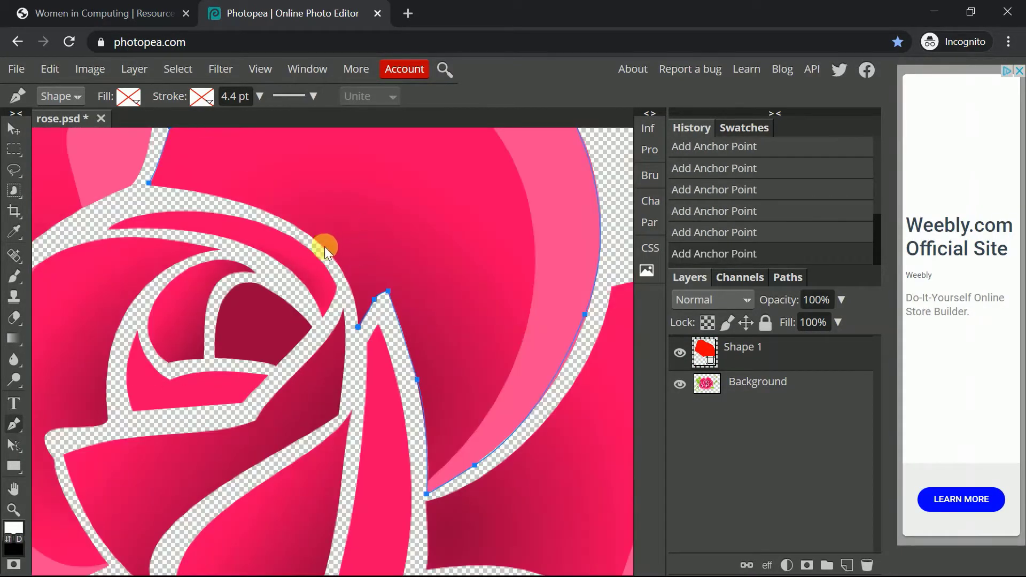
{"action": "key", "text": "ctrl+shift+z"}
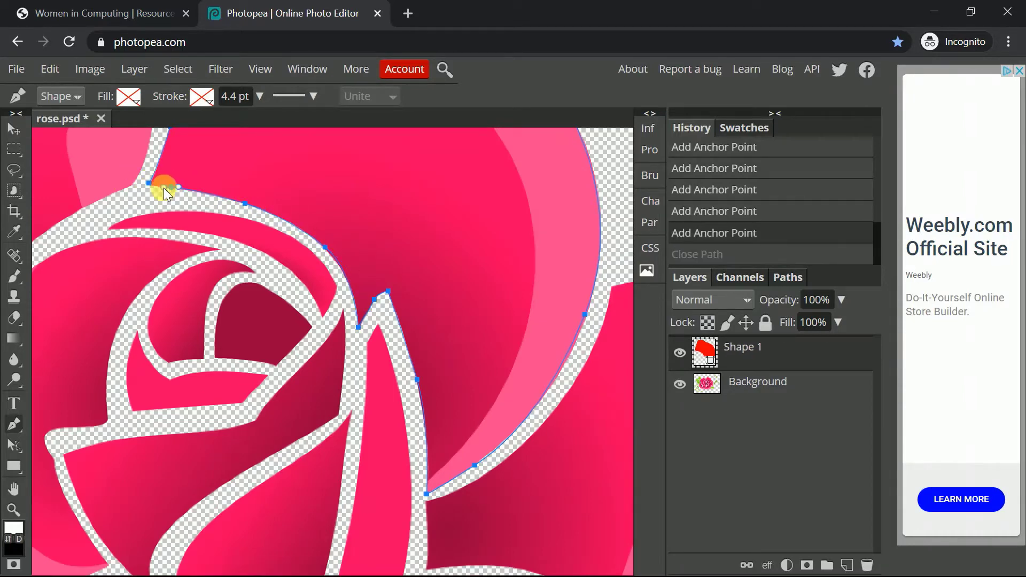
{"action": "key", "text": "ctrl+shift+z"}
Step: Start a second pen shape on the far-right petal, tracing its short inner side and curved lower edge
{"action": "scroll", "coordinate": [562, 387], "scroll_direction": "down", "scroll_amount": 3}
{"action": "left_click", "coordinate": [426, 340]}
{"action": "scroll", "coordinate": [387, 352], "scroll_direction": "right", "scroll_amount": 2}
{"action": "left_click", "coordinate": [268, 406]}
{"action": "key", "text": "ctrl+plus"}
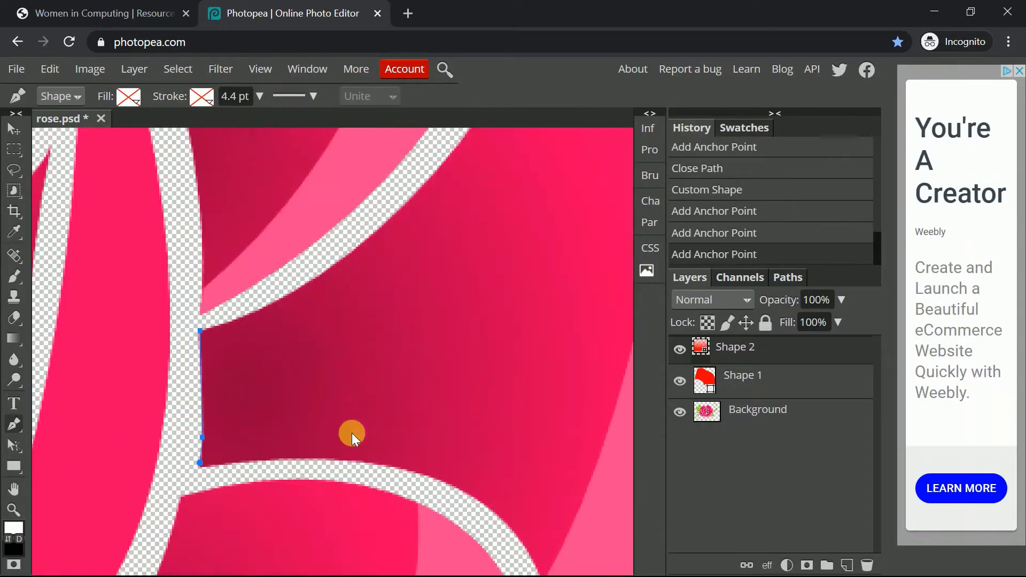
{"action": "scroll", "coordinate": [352, 433], "scroll_direction": "down", "scroll_amount": 2}
{"action": "left_click_drag", "start_coordinate": [449, 321], "coordinate": [509, 358]}
{"action": "scroll", "coordinate": [510, 357], "scroll_direction": "down", "scroll_amount": 3}
{"action": "left_click_drag", "start_coordinate": [552, 233], "coordinate": [560, 319]}
Step: Continue the far-right petal's outline up its outer edge to the pointed top corner
{"action": "scroll", "coordinate": [487, 200], "scroll_direction": "right", "scroll_amount": 2}
{"action": "scroll", "coordinate": [531, 253], "scroll_direction": "up", "scroll_amount": 3}
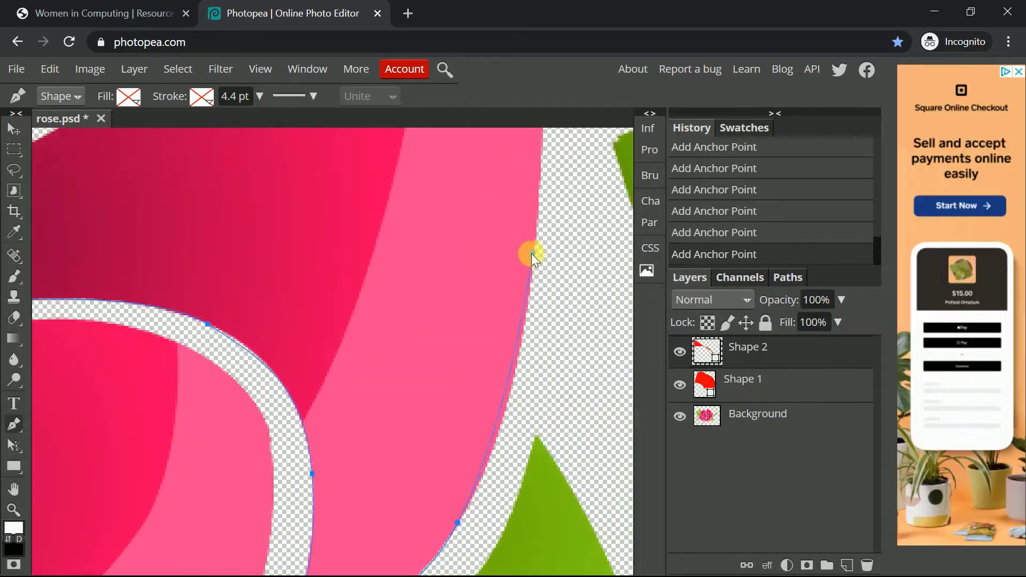
{"action": "scroll", "coordinate": [544, 137], "scroll_direction": "up", "scroll_amount": 3}
{"action": "left_click_drag", "start_coordinate": [523, 251], "coordinate": [508, 159]}
{"action": "scroll", "coordinate": [465, 317], "scroll_direction": "down", "scroll_amount": 2}
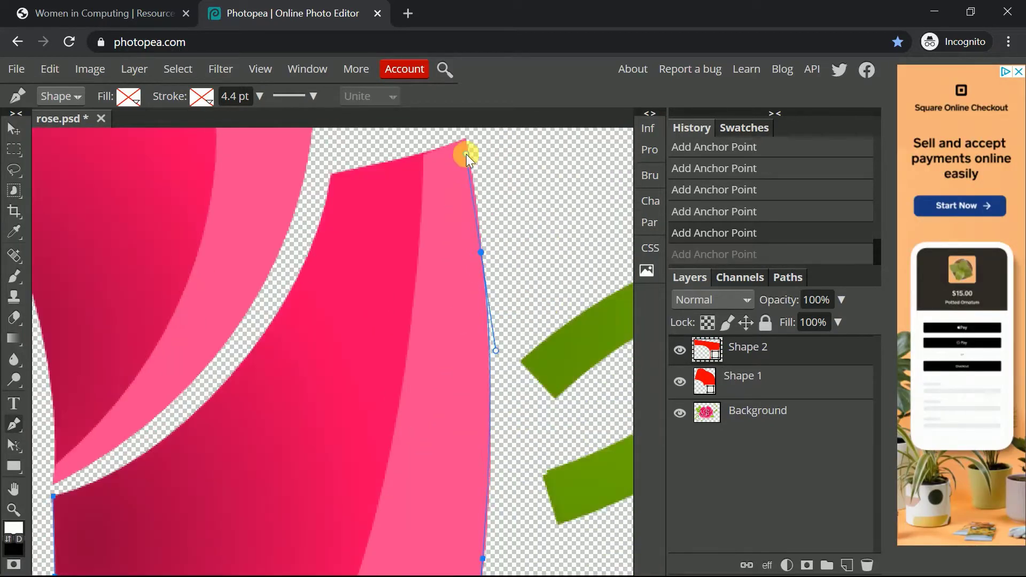
{"action": "left_click", "coordinate": [467, 138]}
Step: Trace the far-right petal's top and curved inner edge, redoing misplaced points, and close the path
{"action": "left_click_drag", "start_coordinate": [383, 161], "coordinate": [416, 155]}
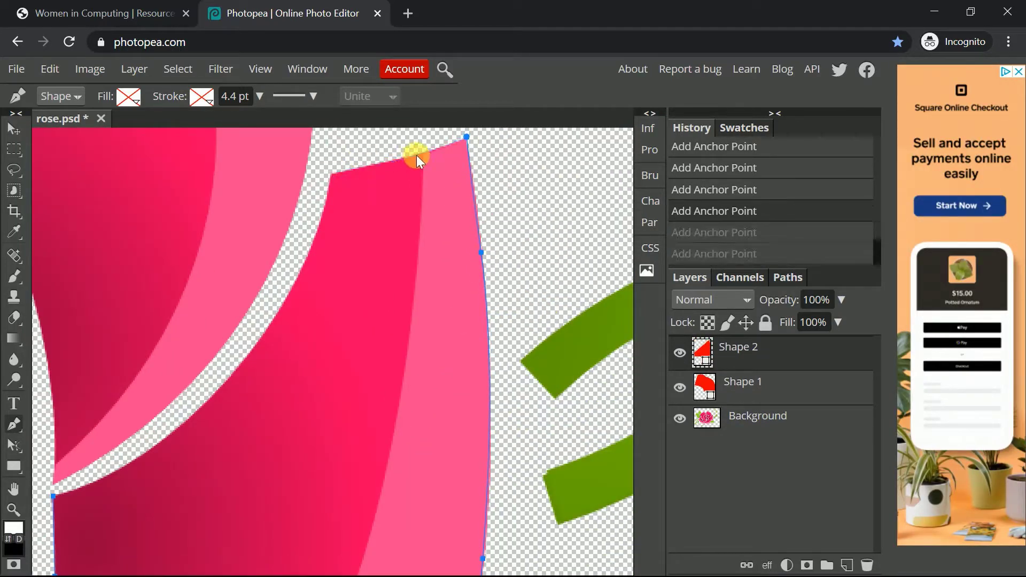
{"action": "left_click", "coordinate": [331, 174]}
{"action": "scroll", "coordinate": [275, 243], "scroll_direction": "left", "scroll_amount": 2}
{"action": "left_click_drag", "start_coordinate": [349, 324], "coordinate": [276, 408]}
{"action": "scroll", "coordinate": [139, 454], "scroll_direction": "down", "scroll_amount": 3}
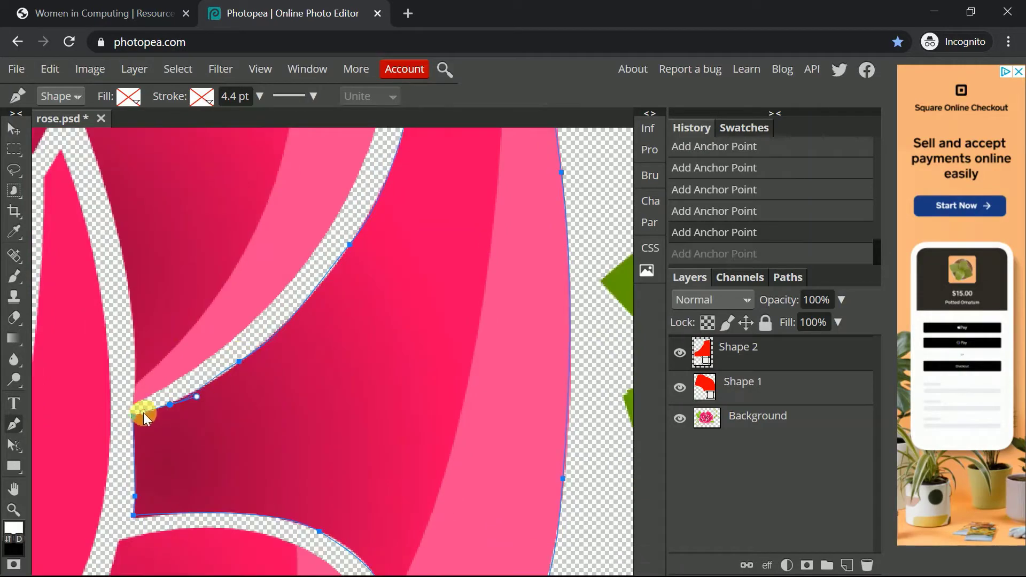
{"action": "key", "text": "ctrl+z"}
{"action": "key", "text": "ctrl+z"}
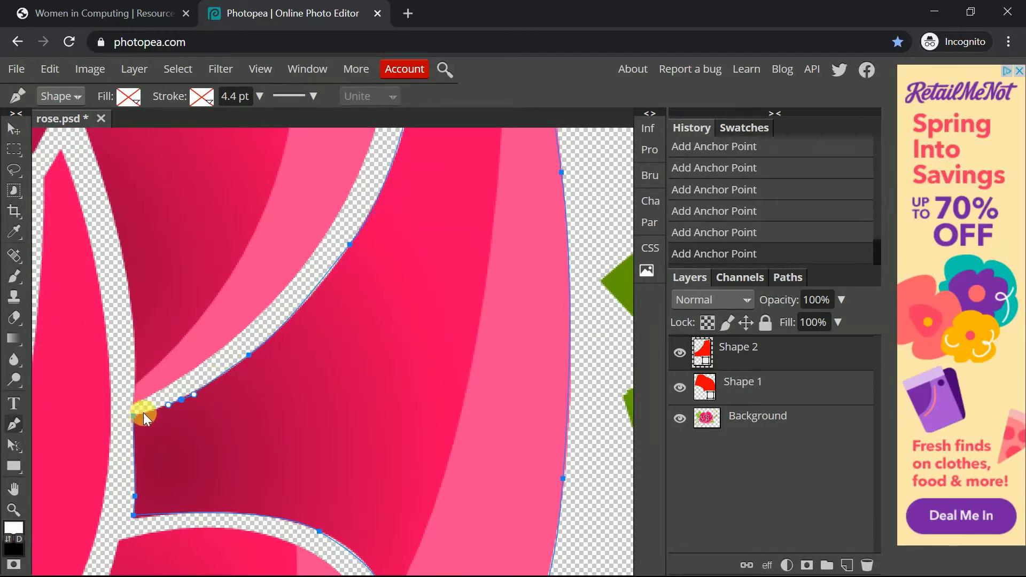
{"action": "left_click", "coordinate": [135, 415]}
Step: Start a third pen shape on the front lower petal, tracing its upper curve and right-hand outer edge
{"action": "scroll", "coordinate": [361, 139], "scroll_direction": "up", "scroll_amount": 3}
{"action": "left_click", "coordinate": [361, 138]}
{"action": "scroll", "coordinate": [427, 176], "scroll_direction": "up", "scroll_amount": 3}
{"action": "left_click", "coordinate": [520, 206]}
{"action": "left_click", "coordinate": [593, 257]}
{"action": "left_click", "coordinate": [606, 277]}
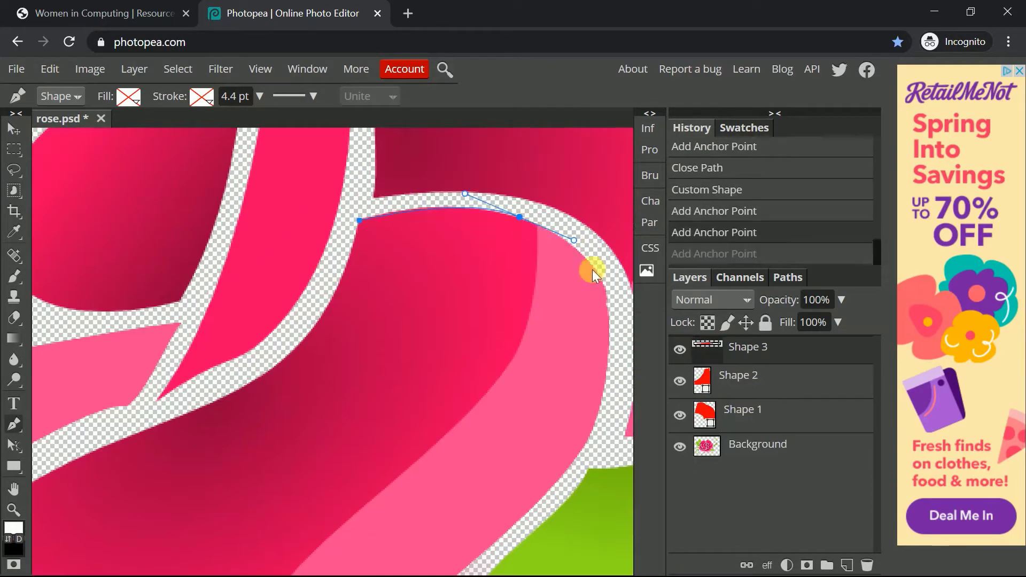
{"action": "scroll", "coordinate": [598, 299], "scroll_direction": "down", "scroll_amount": 3}
{"action": "left_click_drag", "start_coordinate": [601, 324], "coordinate": [589, 364]}
{"action": "scroll", "coordinate": [589, 364], "scroll_direction": "down", "scroll_amount": 1}
{"action": "left_click_drag", "start_coordinate": [488, 389], "coordinate": [419, 444]}
Step: Trace the front lower petal's bottom edge past the small notch, undoing misplaced anchor points and placing them again
{"action": "scroll", "coordinate": [419, 444], "scroll_direction": "down", "scroll_amount": 1}
{"action": "mouse_move", "coordinate": [379, 403]}
{"action": "left_mouse_down"}
{"action": "mouse_move", "coordinate": [367, 419]}
{"action": "mouse_move", "coordinate": [303, 437]}
{"action": "left_mouse_up"}
{"action": "left_click", "coordinate": [355, 438]}
{"action": "scroll", "coordinate": [303, 438], "scroll_direction": "left", "scroll_amount": 2}
{"action": "left_click_drag", "start_coordinate": [319, 471], "coordinate": [277, 486]}
{"action": "key", "text": "ctrl+z"}
{"action": "key", "text": "ctrl+z"}
{"action": "key", "text": "ctrl+z"}
{"action": "key", "text": "ctrl+z"}
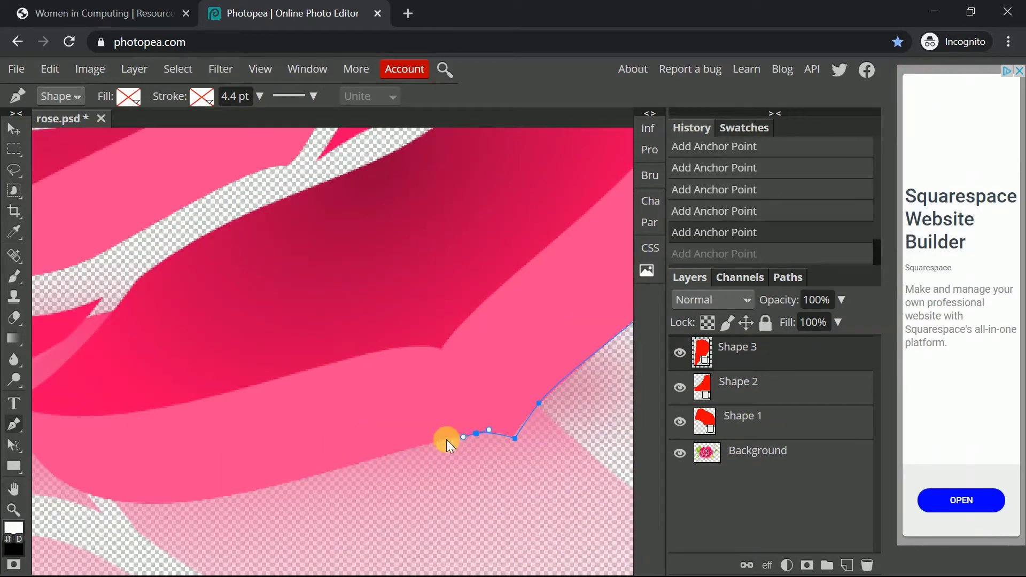
{"action": "left_click", "coordinate": [310, 477]}
{"action": "scroll", "coordinate": [310, 476], "scroll_direction": "left", "scroll_amount": 3}
{"action": "left_click_drag", "start_coordinate": [336, 503], "coordinate": [313, 503]}
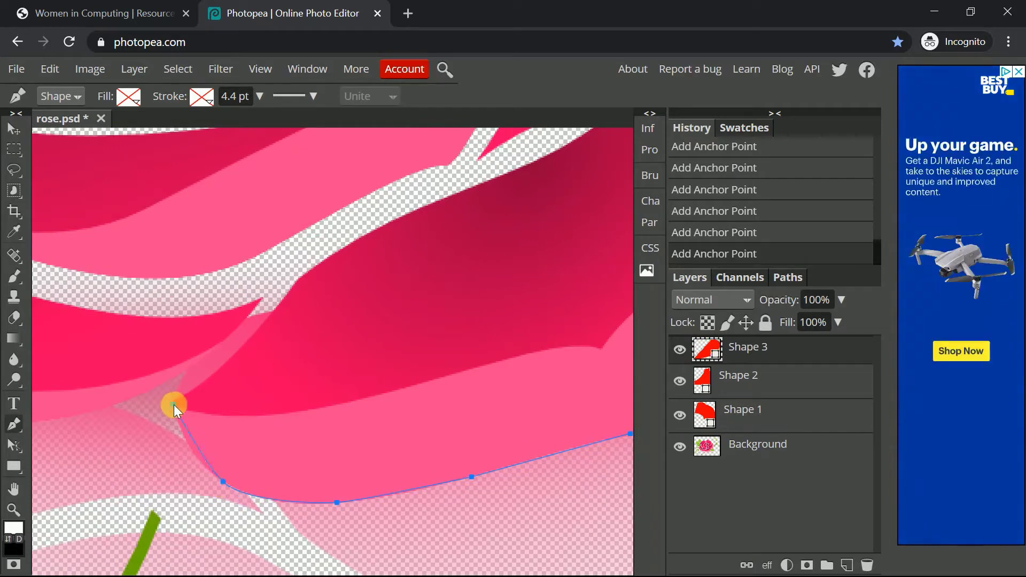
Step: Trace the front lower petal's rounded left end and the beginning of its upper edge
{"action": "left_click_drag", "start_coordinate": [252, 495], "coordinate": [235, 489]}
{"action": "left_click", "coordinate": [199, 462]}
{"action": "left_click", "coordinate": [173, 404]}
{"action": "left_click_drag", "start_coordinate": [288, 291], "coordinate": [296, 279]}
{"action": "left_click_drag", "start_coordinate": [339, 253], "coordinate": [373, 231]}
{"action": "scroll", "coordinate": [377, 235], "scroll_direction": "up", "scroll_amount": 1}
{"action": "scroll", "coordinate": [376, 235], "scroll_direction": "right", "scroll_amount": 1}
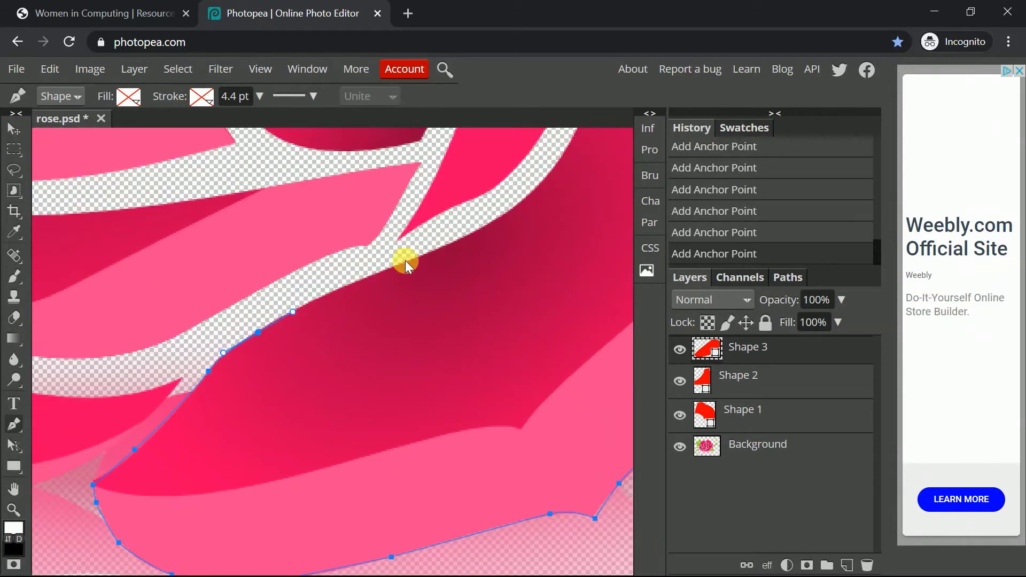
Step: Finish the front lower petal's upper edge and close the path
{"action": "left_click_drag", "start_coordinate": [398, 265], "coordinate": [450, 246]}
{"action": "scroll", "coordinate": [454, 250], "scroll_direction": "up", "scroll_amount": 2}
{"action": "scroll", "coordinate": [455, 250], "scroll_direction": "right", "scroll_amount": 2}
{"action": "left_click_drag", "start_coordinate": [352, 367], "coordinate": [377, 346]}
{"action": "left_click", "coordinate": [439, 221]}
Step: Start a fourth pen shape on the large left petal, tracing its bottom edge from the inner tip to the notch
{"action": "scroll", "coordinate": [403, 274], "scroll_direction": "up", "scroll_amount": 3}
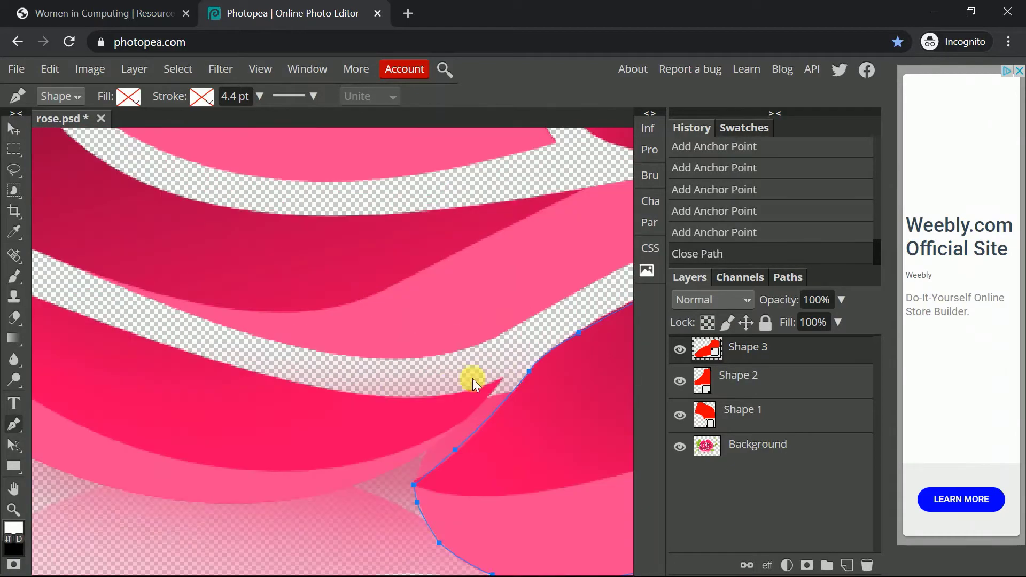
{"action": "left_click", "coordinate": [472, 378]}
{"action": "left_click_drag", "start_coordinate": [321, 491], "coordinate": [239, 510]}
{"action": "scroll", "coordinate": [256, 481], "scroll_direction": "up", "scroll_amount": 2}
{"action": "left_click", "coordinate": [274, 459]}
{"action": "left_click_drag", "start_coordinate": [174, 397], "coordinate": [159, 408]}
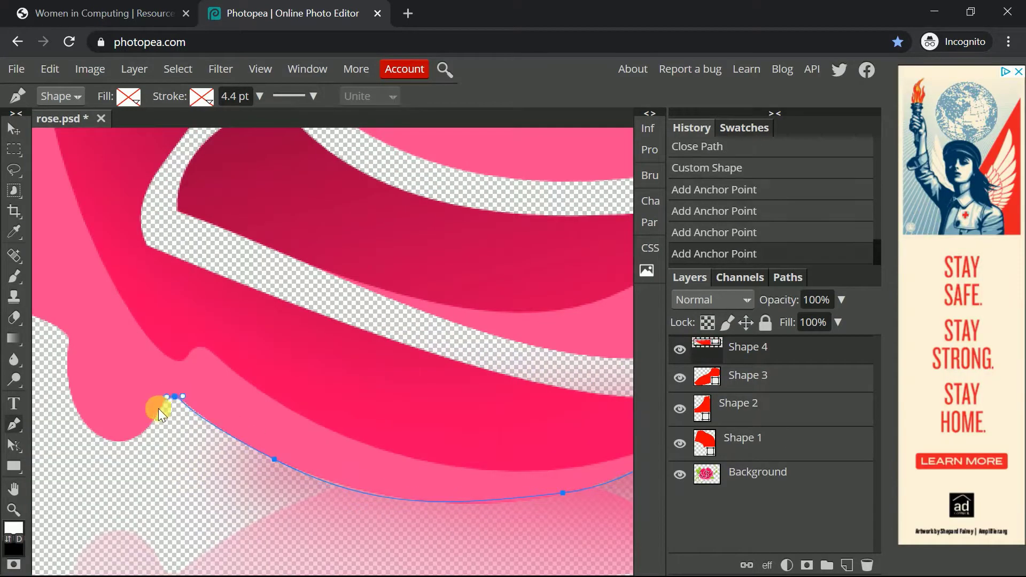
Step: Trace the large left petal's rounded lower lobe and continue up its outer edge to the green stem
{"action": "left_click", "coordinate": [107, 438]}
{"action": "left_click_drag", "start_coordinate": [72, 390], "coordinate": [69, 364]}
{"action": "scroll", "coordinate": [156, 321], "scroll_direction": "left", "scroll_amount": 3}
{"action": "scroll", "coordinate": [229, 458], "scroll_direction": "up", "scroll_amount": 2}
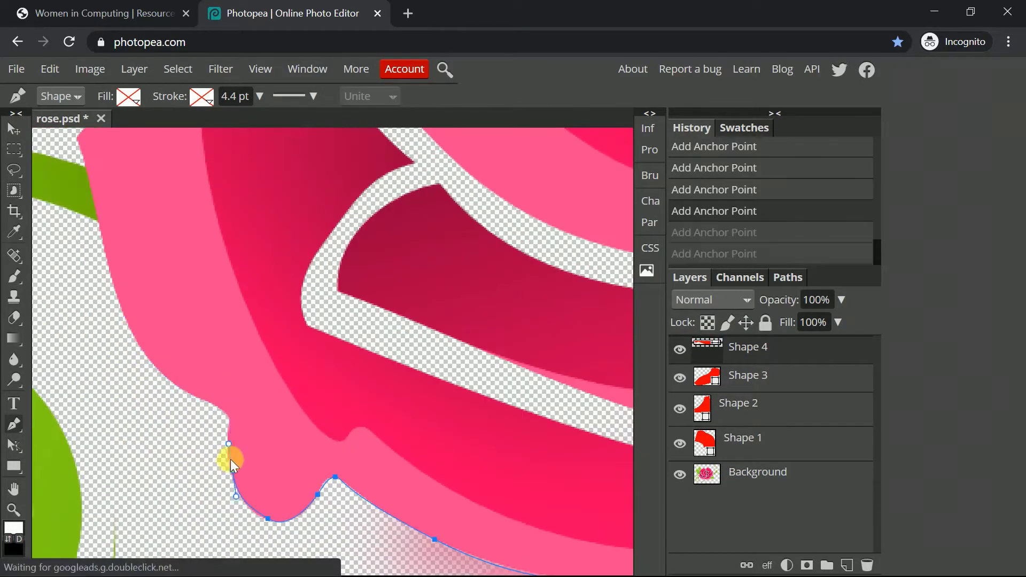
{"action": "left_click", "coordinate": [227, 414]}
{"action": "left_click", "coordinate": [138, 349]}
{"action": "scroll", "coordinate": [257, 342], "scroll_direction": "left", "scroll_amount": 3}
{"action": "scroll", "coordinate": [262, 340], "scroll_direction": "up", "scroll_amount": 2}
{"action": "left_click", "coordinate": [266, 337]}
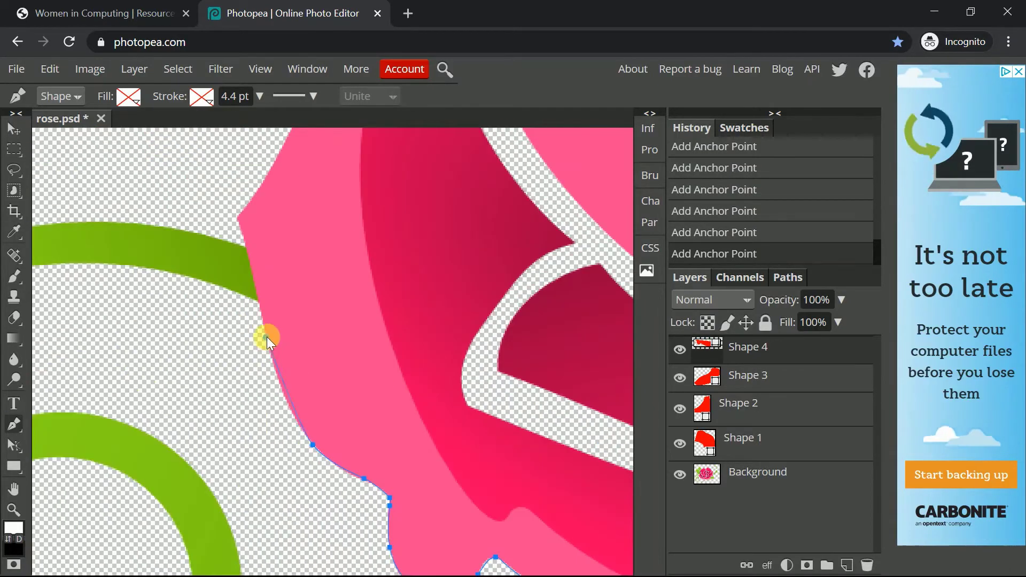
Step: Trace the large left petal around its pointed outer corner and up to its top tip
{"action": "scroll", "coordinate": [256, 363], "scroll_direction": "up", "scroll_amount": 3}
{"action": "left_click", "coordinate": [242, 395]}
{"action": "left_click", "coordinate": [237, 378]}
{"action": "left_click", "coordinate": [262, 343]}
{"action": "left_click", "coordinate": [314, 244]}
{"action": "left_click", "coordinate": [370, 170]}
{"action": "left_click", "coordinate": [442, 133]}
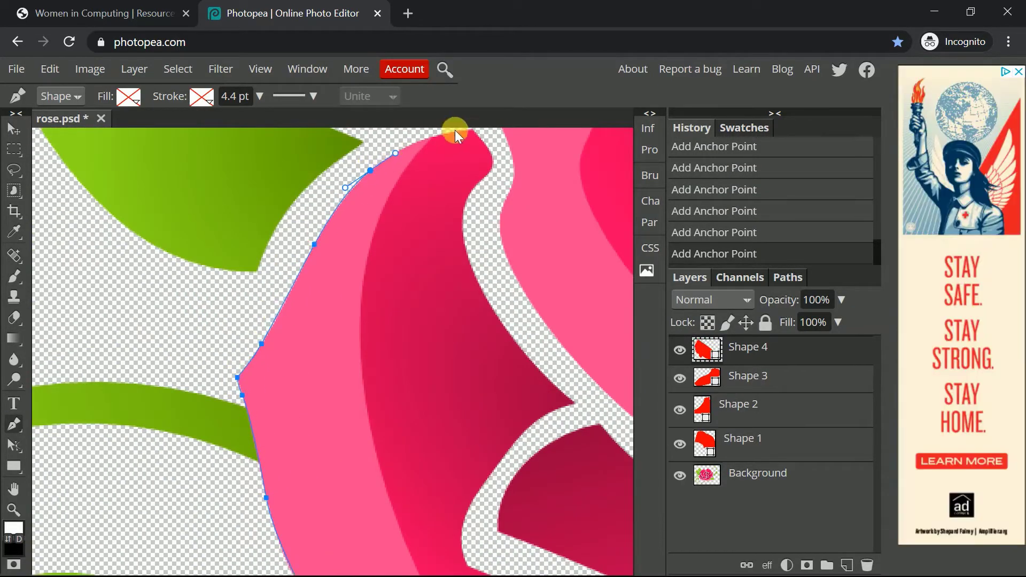
{"action": "left_click", "coordinate": [472, 128]}
Step: Continue the large left petal's outline around its top tip and down the inner edge to the pointed inner corner
{"action": "scroll", "coordinate": [481, 187], "scroll_direction": "up", "scroll_amount": 3}
{"action": "left_click_drag", "start_coordinate": [469, 343], "coordinate": [483, 380]}
{"action": "scroll", "coordinate": [527, 336], "scroll_direction": "down", "scroll_amount": 2}
{"action": "key", "text": "ctrl+minus"}
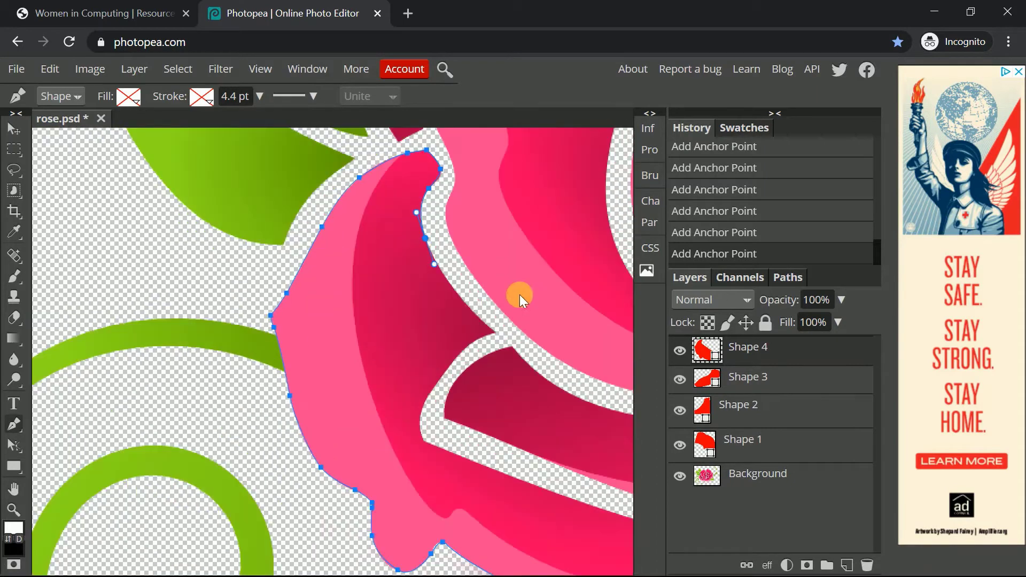
{"action": "mouse_move", "coordinate": [467, 304]}
{"action": "left_mouse_down"}
{"action": "mouse_move", "coordinate": [477, 314]}
{"action": "mouse_move", "coordinate": [457, 354]}
{"action": "left_mouse_up"}
{"action": "left_click", "coordinate": [496, 333]}
Step: Trace the large left petal's inner recess and lower inner edge, and close the path
{"action": "left_click_drag", "start_coordinate": [443, 375], "coordinate": [440, 377]}
{"action": "left_click", "coordinate": [426, 399]}
{"action": "left_click", "coordinate": [419, 424]}
{"action": "left_click", "coordinate": [422, 440]}
{"action": "scroll", "coordinate": [422, 440], "scroll_direction": "right", "scroll_amount": 3}
{"action": "left_click_drag", "start_coordinate": [371, 513], "coordinate": [435, 534]}
{"action": "left_click_drag", "start_coordinate": [517, 541], "coordinate": [551, 538]}
{"action": "left_click", "coordinate": [581, 529]}
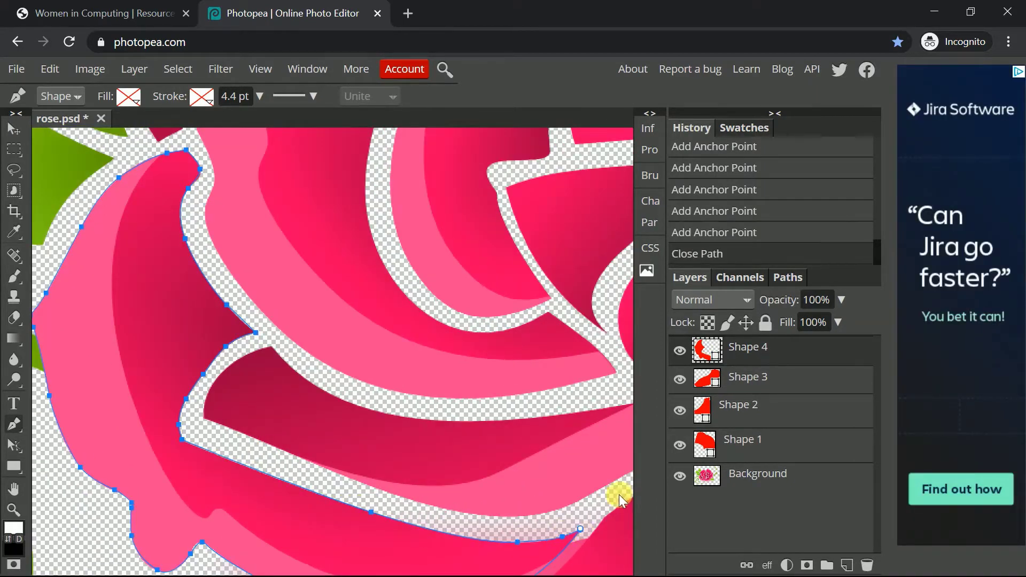
Step: Start a fifth pen shape on the narrow petal above the lower ones, tracing its upper edge and rounded left end
{"action": "scroll", "coordinate": [581, 529], "scroll_direction": "down", "scroll_amount": 4}
{"action": "left_click", "coordinate": [580, 306]}
{"action": "left_click", "coordinate": [142, 313]}
{"action": "scroll", "coordinate": [142, 313], "scroll_direction": "left", "scroll_amount": 3}
{"action": "left_click", "coordinate": [273, 268]}
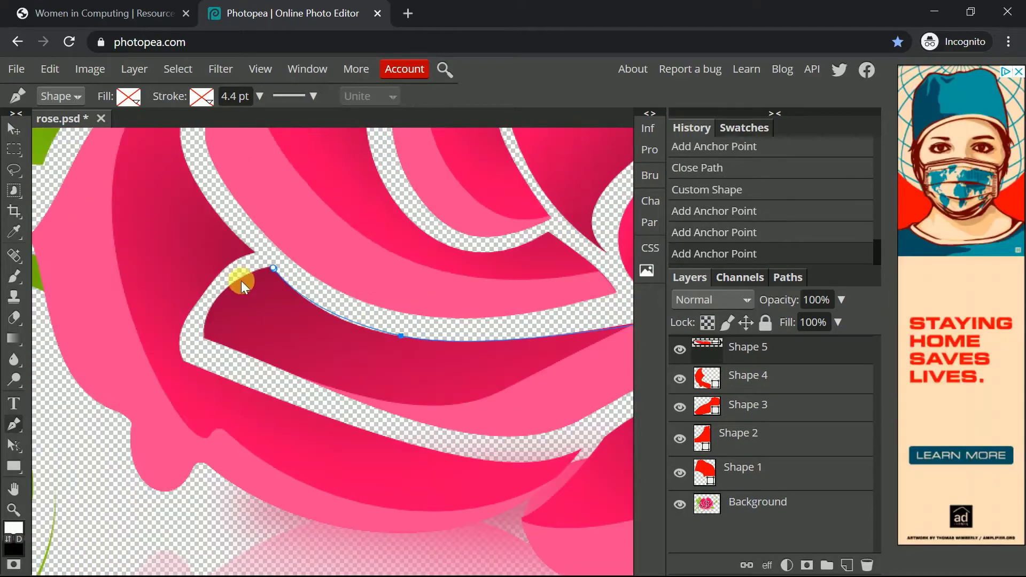
{"action": "left_click", "coordinate": [242, 276]}
{"action": "left_click", "coordinate": [209, 307]}
{"action": "left_click", "coordinate": [203, 338]}
Step: Trace the narrow petal's bottom edge and angled right end, and close the path
{"action": "left_click", "coordinate": [297, 375]}
{"action": "left_click_drag", "start_coordinate": [438, 426], "coordinate": [463, 434]}
{"action": "scroll", "coordinate": [570, 424], "scroll_direction": "right", "scroll_amount": 2}
{"action": "left_click", "coordinate": [389, 432]}
{"action": "left_click", "coordinate": [483, 384]}
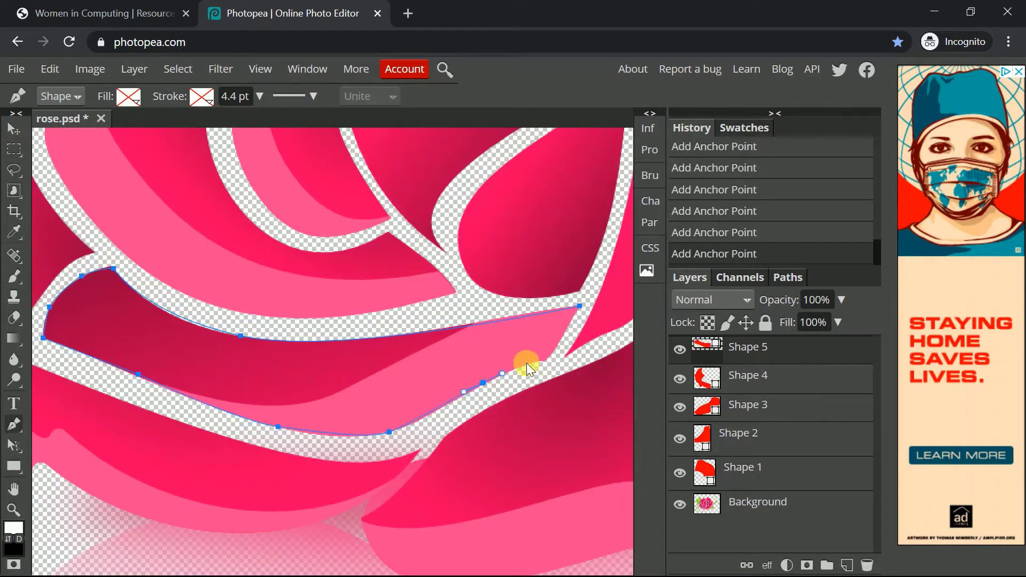
{"action": "left_click", "coordinate": [532, 362]}
{"action": "left_click", "coordinate": [545, 360]}
{"action": "left_click", "coordinate": [566, 331]}
{"action": "left_click", "coordinate": [574, 311]}
{"action": "left_click", "coordinate": [579, 306]}
Step: Start a sixth pen shape on the petal left of the rose's center, tracing its right tip and curved lower outer edge
{"action": "scroll", "coordinate": [392, 361], "scroll_direction": "up", "scroll_amount": 1}
{"action": "left_click", "coordinate": [389, 312]}
{"action": "left_click", "coordinate": [434, 346]}
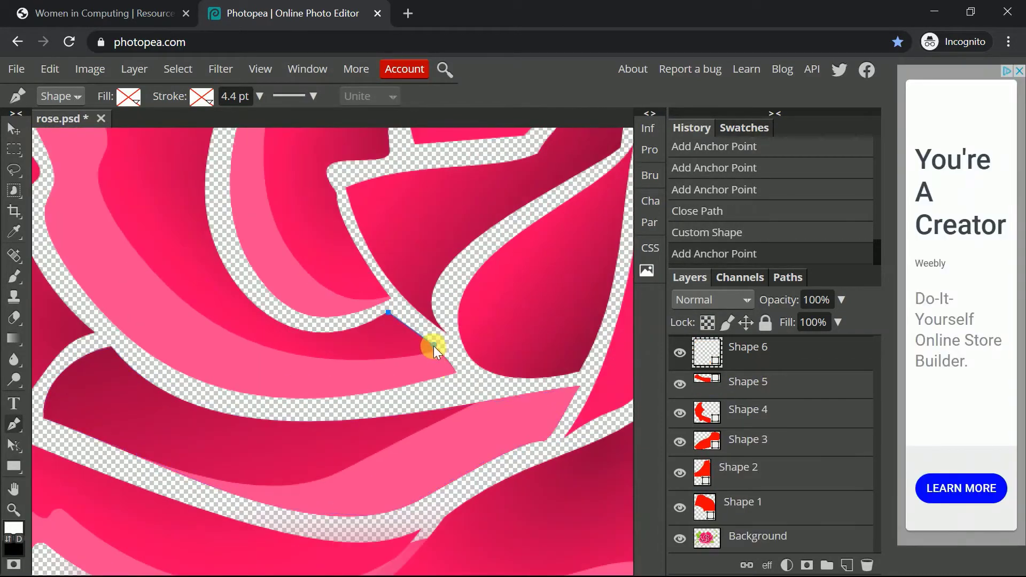
{"action": "left_click", "coordinate": [455, 371]}
{"action": "left_click_drag", "start_coordinate": [342, 397], "coordinate": [312, 399]}
{"action": "scroll", "coordinate": [312, 398], "scroll_direction": "left", "scroll_amount": 3}
{"action": "left_click", "coordinate": [382, 346]}
{"action": "scroll", "coordinate": [284, 210], "scroll_direction": "up", "scroll_amount": 3}
{"action": "left_click", "coordinate": [287, 469]}
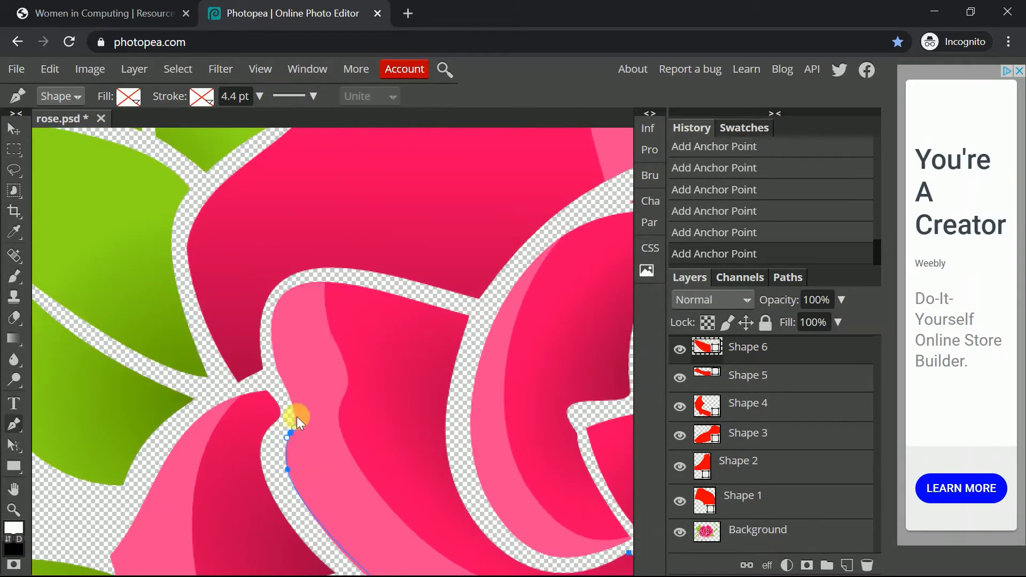
Step: Trace the center-left petal's wavy left side and top edge to the upper inner corner
{"action": "left_click", "coordinate": [291, 432]}
{"action": "left_click", "coordinate": [290, 399]}
{"action": "left_click", "coordinate": [272, 335]}
{"action": "left_click", "coordinate": [295, 285]}
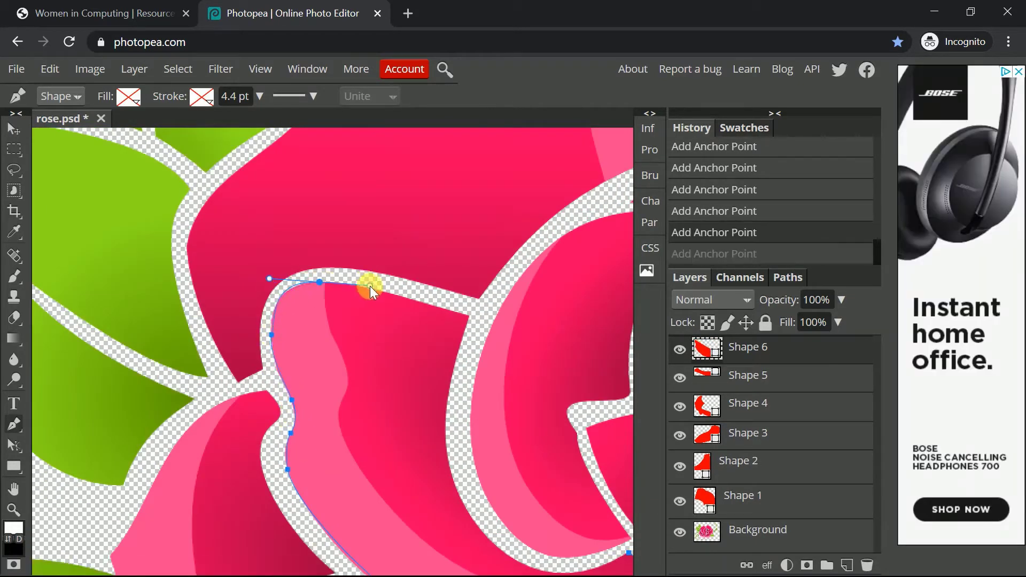
{"action": "left_click", "coordinate": [469, 318]}
Step: Trace the center-left petal's curved inner edge down to its starting point and close the path
{"action": "scroll", "coordinate": [445, 299], "scroll_direction": "down", "scroll_amount": 3}
{"action": "left_click", "coordinate": [445, 273]}
{"action": "left_click_drag", "start_coordinate": [488, 377], "coordinate": [514, 402]}
{"action": "scroll", "coordinate": [514, 402], "scroll_direction": "right", "scroll_amount": 1}
{"action": "left_click_drag", "start_coordinate": [484, 412], "coordinate": [516, 409]}
{"action": "left_click", "coordinate": [549, 392]}
Step: Start a seventh pen shape on the large back petal, tracing from its lower tip up the left edge
{"action": "scroll", "coordinate": [422, 370], "scroll_direction": "up", "scroll_amount": 3}
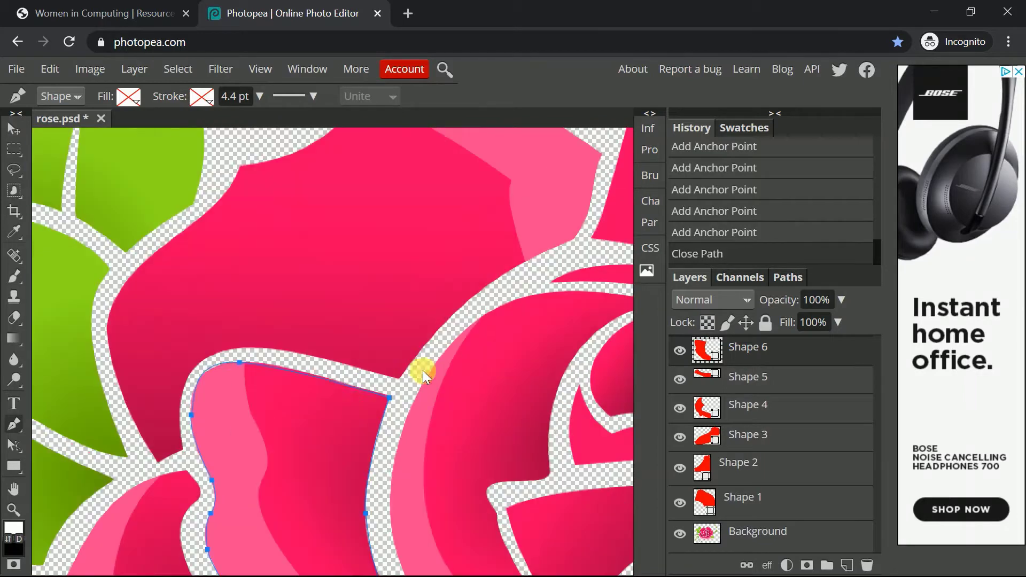
{"action": "left_click", "coordinate": [183, 447]}
{"action": "left_click", "coordinate": [158, 463]}
{"action": "left_click_drag", "start_coordinate": [109, 341], "coordinate": [112, 311]}
{"action": "left_click_drag", "start_coordinate": [165, 243], "coordinate": [231, 187]}
{"action": "left_click", "coordinate": [237, 171]}
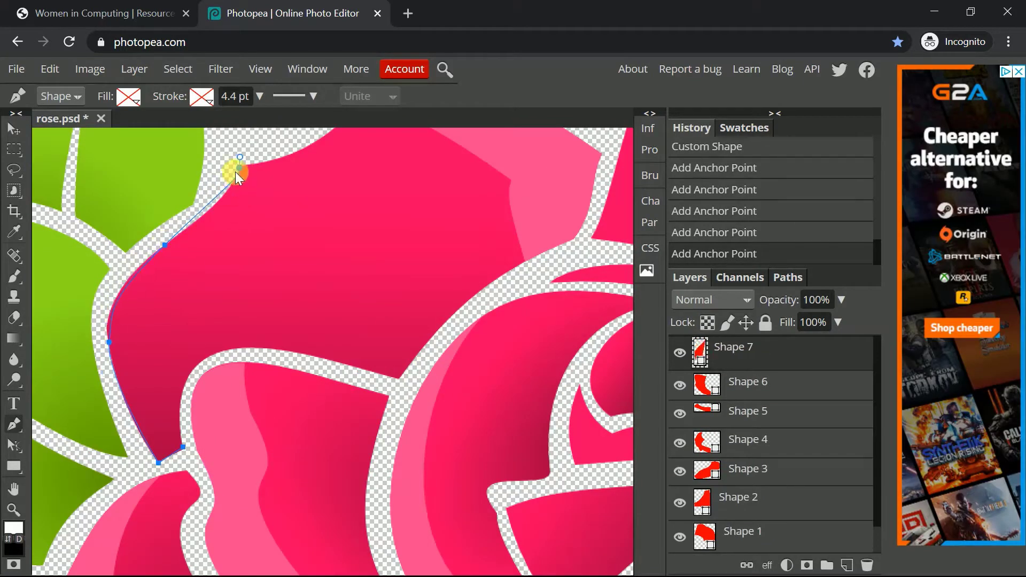
Step: Undo the last two anchor points and retrace the back petal's upper left edge around its corner
{"action": "key", "text": "ctrl+z"}
{"action": "key", "text": "ctrl+z"}
{"action": "left_click_drag", "start_coordinate": [137, 268], "coordinate": [159, 248]}
{"action": "left_click", "coordinate": [211, 210]}
{"action": "left_click", "coordinate": [236, 178]}
{"action": "left_click", "coordinate": [238, 163]}
{"action": "left_click", "coordinate": [263, 163]}
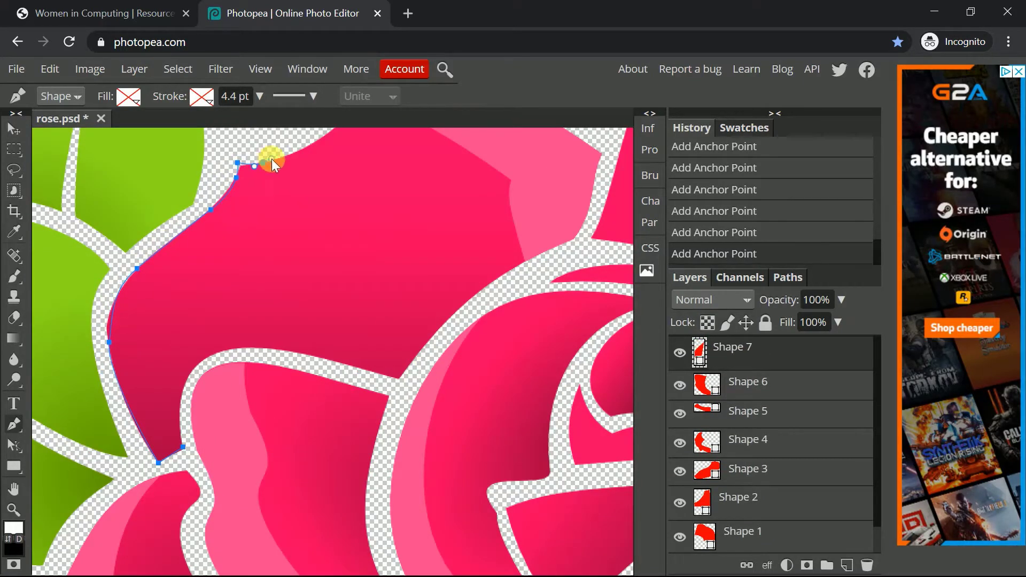
Step: Trace the back petal's top edge and the beginning of its right side
{"action": "scroll", "coordinate": [271, 159], "scroll_direction": "up", "scroll_amount": 2}
{"action": "left_click", "coordinate": [250, 212]}
{"action": "left_click", "coordinate": [306, 164]}
{"action": "left_click_drag", "start_coordinate": [389, 159], "coordinate": [402, 162]}
{"action": "left_click", "coordinate": [522, 235]}
{"action": "left_click_drag", "start_coordinate": [515, 256], "coordinate": [513, 187]}
Step: Trace the back petal's lower inner edge around the neighboring petals and close the path
{"action": "scroll", "coordinate": [515, 254], "scroll_direction": "down", "scroll_amount": 2}
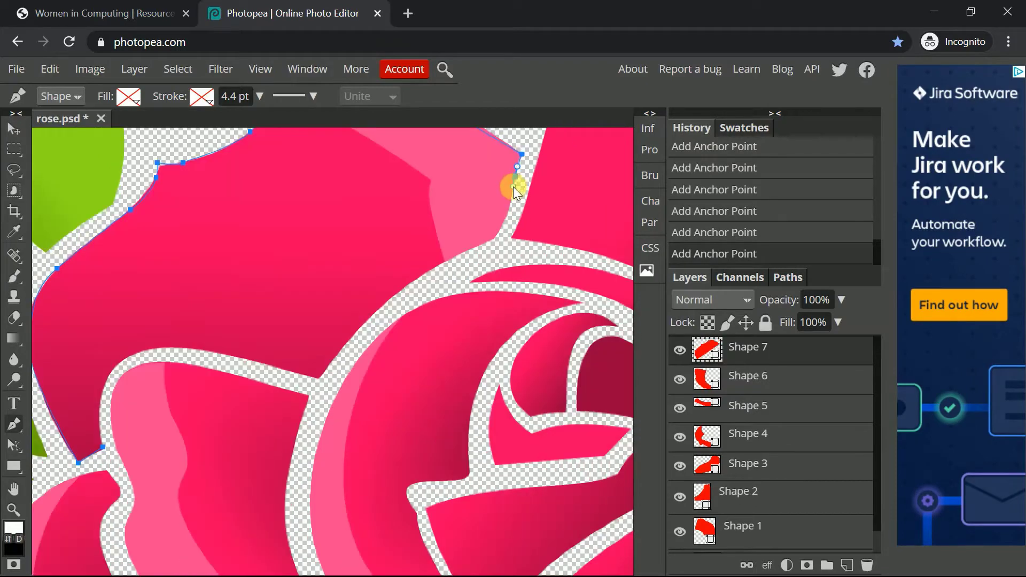
{"action": "left_click_drag", "start_coordinate": [396, 293], "coordinate": [354, 336]}
{"action": "left_click", "coordinate": [104, 382]}
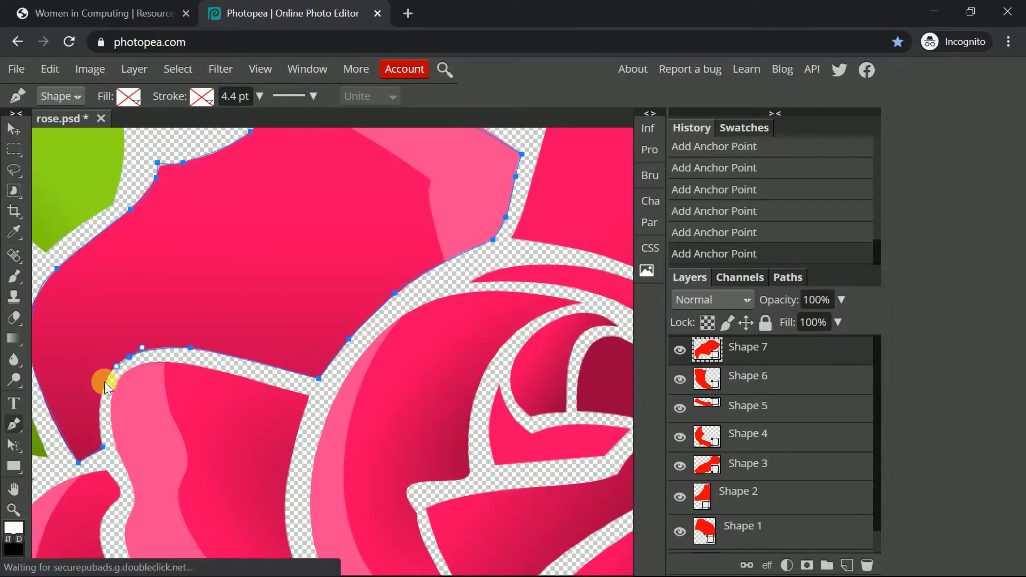
{"action": "left_click", "coordinate": [103, 445]}
Step: Start an eighth pen shape on the slender petal right of the bud, tracing its top tip and upper outer edge
{"action": "scroll", "coordinate": [265, 373], "scroll_direction": "down", "scroll_amount": 4}
{"action": "key", "text": "ctrl+plus"}
{"action": "key", "text": "ctrl+plus"}
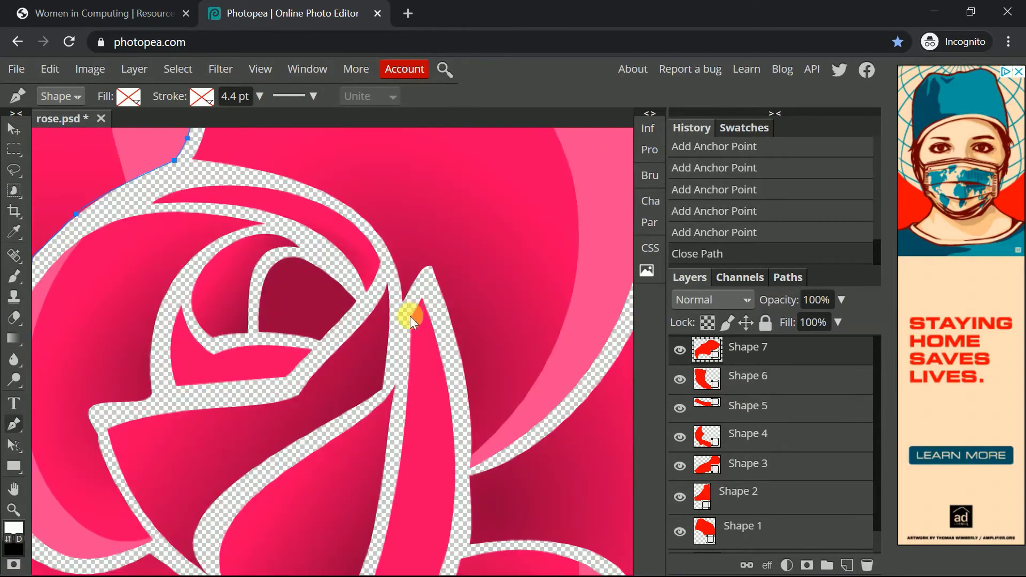
{"action": "left_click", "coordinate": [411, 315]}
{"action": "left_click", "coordinate": [422, 298]}
{"action": "scroll", "coordinate": [428, 304], "scroll_direction": "down", "scroll_amount": 1}
{"action": "left_click_drag", "start_coordinate": [452, 339], "coordinate": [452, 356]}
Step: Trace the slender petal's lower outer edge toward its bottom tip and close the path
{"action": "scroll", "coordinate": [452, 358], "scroll_direction": "down", "scroll_amount": 1}
{"action": "left_click_drag", "start_coordinate": [446, 393], "coordinate": [433, 425]}
{"action": "left_click_drag", "start_coordinate": [402, 474], "coordinate": [341, 508]}
{"action": "left_click", "coordinate": [383, 489]}
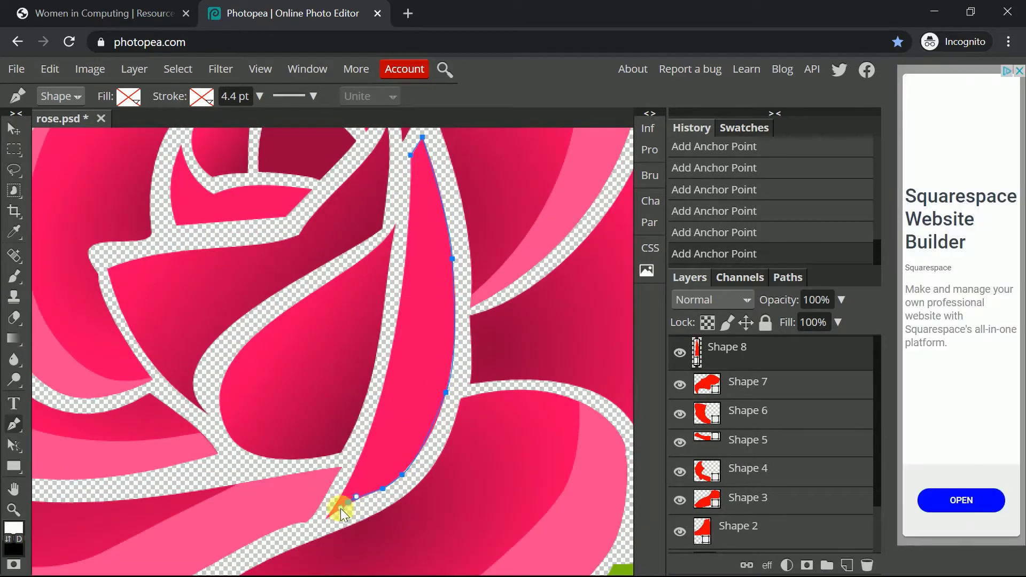
{"action": "left_click", "coordinate": [410, 155]}
Step: Start a ninth pen shape on the teardrop petal beside the slender one, tracing its right side and bottom edge
{"action": "left_click", "coordinate": [396, 223]}
{"action": "left_click", "coordinate": [387, 280]}
{"action": "left_click", "coordinate": [368, 386]}
{"action": "left_click", "coordinate": [341, 452]}
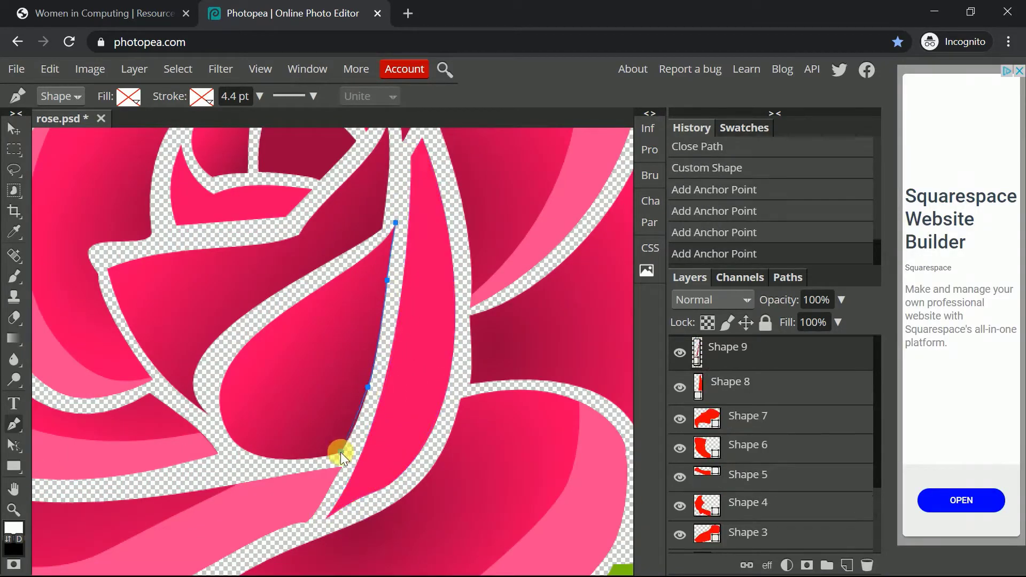
{"action": "left_click_drag", "start_coordinate": [253, 454], "coordinate": [239, 443]}
Step: Trace the teardrop petal's left side back up to its pointed top and close the path
{"action": "left_click", "coordinate": [219, 402]}
{"action": "left_click", "coordinate": [254, 337]}
{"action": "left_click", "coordinate": [332, 280]}
{"action": "left_click", "coordinate": [376, 246]}
{"action": "left_click", "coordinate": [396, 223]}
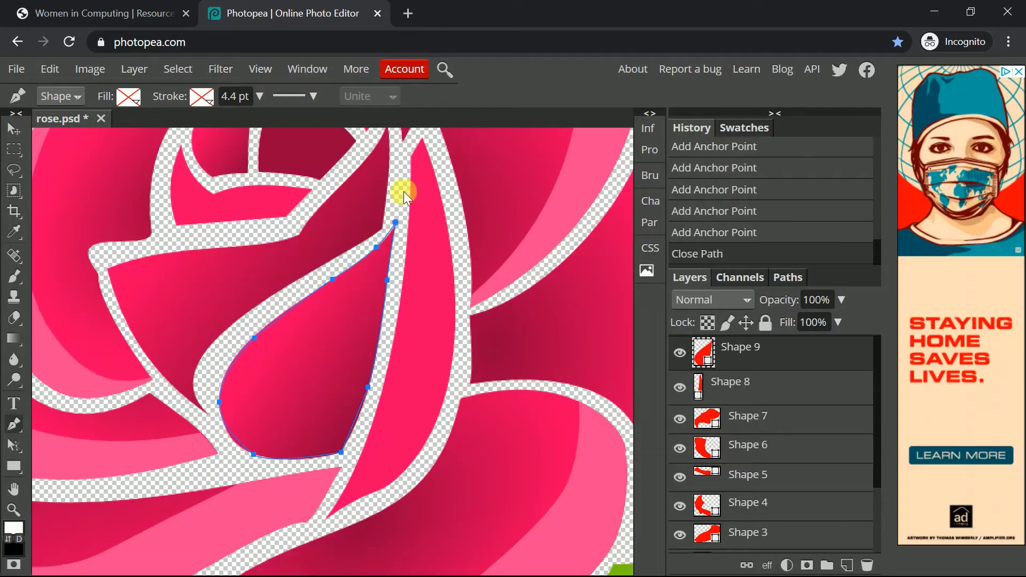
Step: Start a tenth pen shape on the folded bud petal above the teardrop, tracing down its right edge
{"action": "scroll", "coordinate": [400, 194], "scroll_direction": "up", "scroll_amount": 1}
{"action": "left_click", "coordinate": [389, 204]}
{"action": "key", "text": "ctrl+plus"}
{"action": "key", "text": "ctrl+plus"}
{"action": "left_click_drag", "start_coordinate": [355, 253], "coordinate": [351, 270]}
{"action": "left_click", "coordinate": [346, 328]}
{"action": "scroll", "coordinate": [321, 337], "scroll_direction": "down", "scroll_amount": 1}
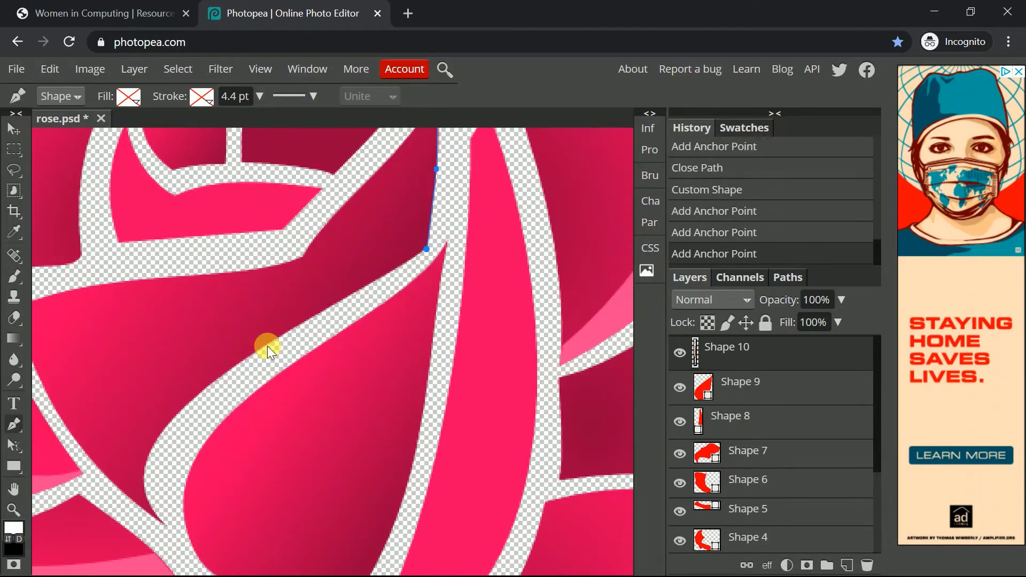
Step: Trace the folded bud petal's curved lower edge down to its bottom tip
{"action": "left_click", "coordinate": [263, 346]}
{"action": "scroll", "coordinate": [225, 347], "scroll_direction": "down", "scroll_amount": 1}
{"action": "left_click_drag", "start_coordinate": [162, 351], "coordinate": [150, 377]}
{"action": "left_click", "coordinate": [146, 411]}
{"action": "left_click", "coordinate": [168, 447]}
Step: Trace the folded bud petal's left side and upper edge back to its top tip and close the path
{"action": "scroll", "coordinate": [168, 448], "scroll_direction": "left", "scroll_amount": 3}
{"action": "left_click", "coordinate": [141, 339]}
{"action": "left_click", "coordinate": [94, 227]}
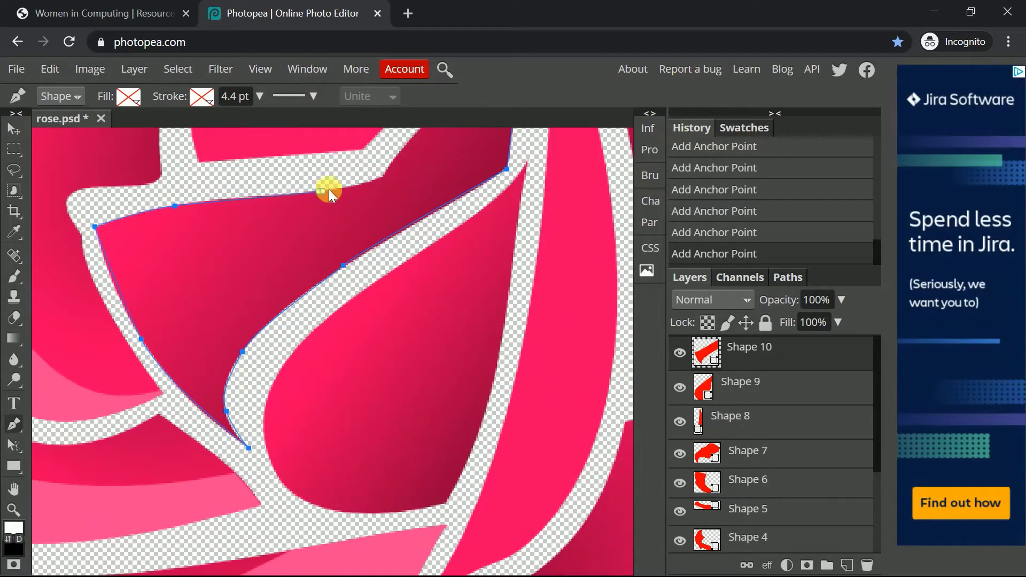
{"action": "left_click", "coordinate": [384, 178]}
{"action": "scroll", "coordinate": [495, 287], "scroll_direction": "up", "scroll_amount": 2}
{"action": "scroll", "coordinate": [494, 288], "scroll_direction": "left", "scroll_amount": 3}
{"action": "left_click", "coordinate": [596, 170]}
Step: Trace the small pointed petal just beneath the bud's centre as an eleventh pen shape and close the path
{"action": "left_click", "coordinate": [482, 268]}
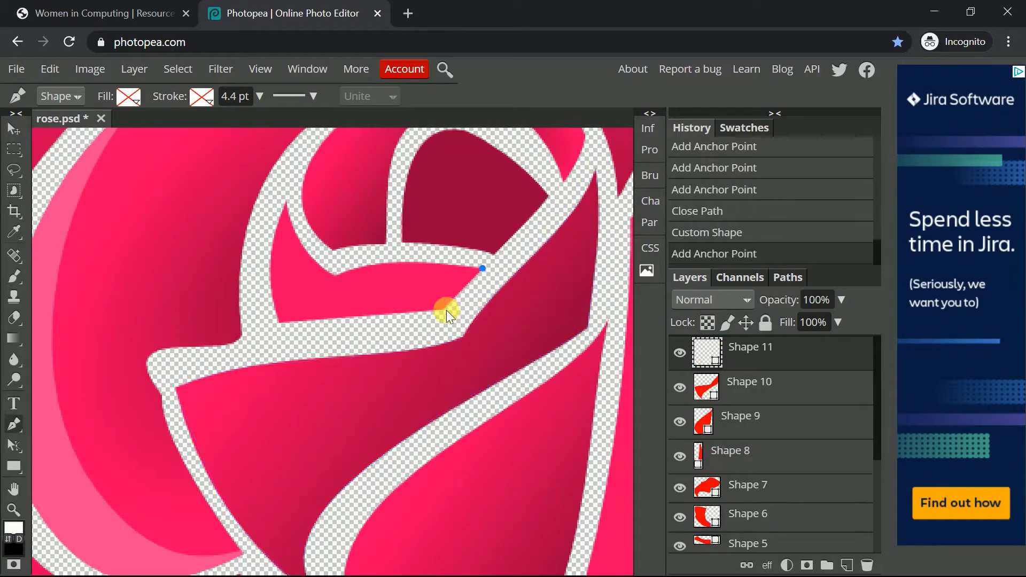
{"action": "left_click", "coordinate": [444, 310]}
{"action": "left_click", "coordinate": [278, 319]}
{"action": "key", "text": "ctrl+z"}
{"action": "left_click", "coordinate": [277, 323]}
{"action": "left_click", "coordinate": [271, 277]}
{"action": "left_click", "coordinate": [275, 229]}
{"action": "left_click", "coordinate": [287, 202]}
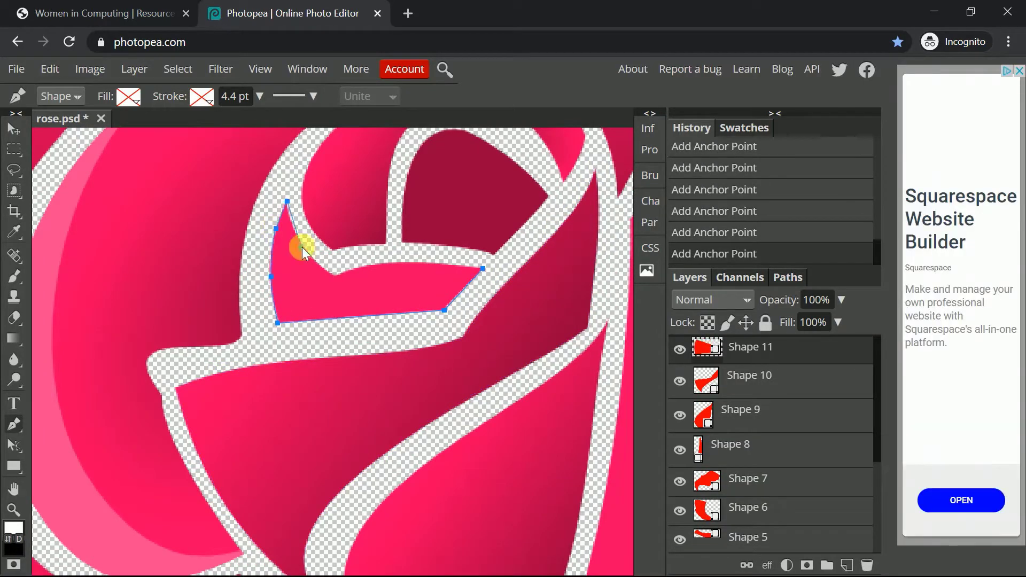
{"action": "left_click", "coordinate": [482, 268]}
Step: Trace the curved petal wrapping the left side of the dark bud centre as a twelfth closed pen shape
{"action": "scroll", "coordinate": [423, 237], "scroll_direction": "up", "scroll_amount": 1}
{"action": "left_click", "coordinate": [465, 193]}
{"action": "left_click_drag", "start_coordinate": [371, 187], "coordinate": [342, 209]}
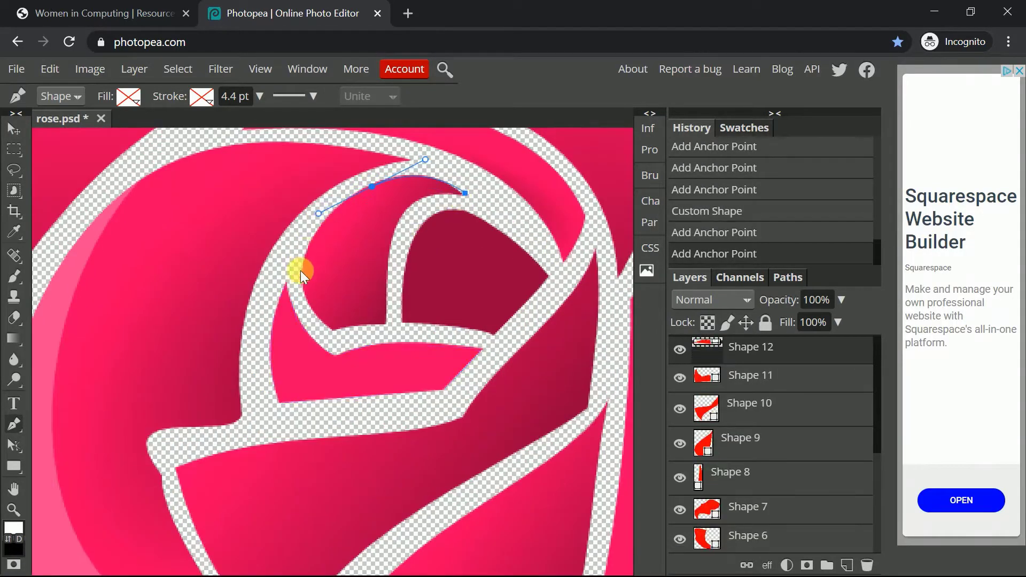
{"action": "left_click_drag", "start_coordinate": [302, 277], "coordinate": [305, 297]}
{"action": "left_click", "coordinate": [320, 317]}
{"action": "left_click", "coordinate": [332, 329]}
{"action": "left_click", "coordinate": [355, 324]}
{"action": "left_click", "coordinate": [384, 322]}
{"action": "left_click_drag", "start_coordinate": [388, 277], "coordinate": [387, 258]}
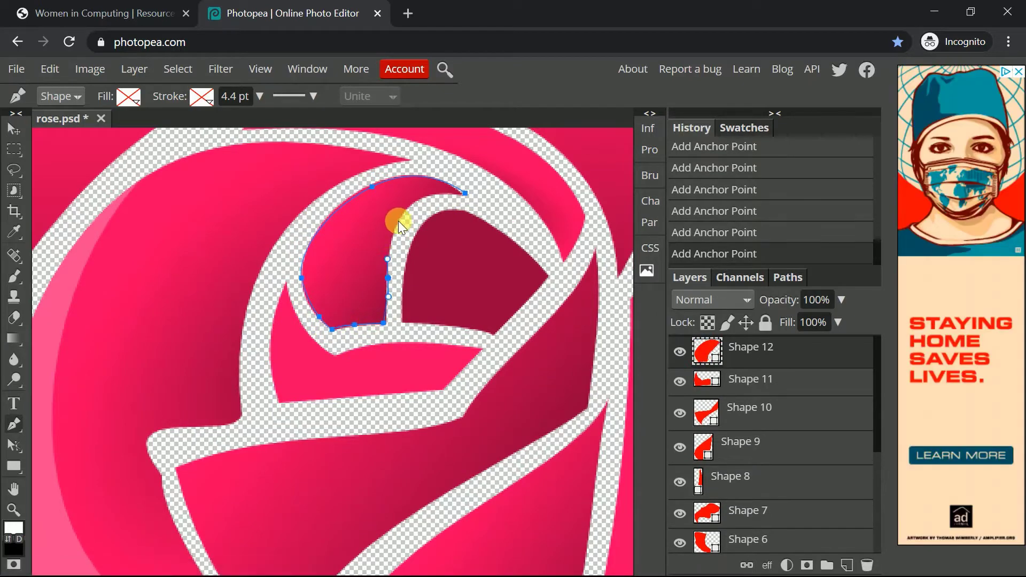
{"action": "left_click", "coordinate": [463, 195]}
Step: Trace the dark red centre of the bud as a thirteenth closed pen shape
{"action": "left_click", "coordinate": [492, 334]}
{"action": "left_click", "coordinate": [422, 321]}
{"action": "left_click", "coordinate": [404, 321]}
{"action": "left_click", "coordinate": [406, 264]}
{"action": "left_click", "coordinate": [431, 216]}
{"action": "left_click_drag", "start_coordinate": [478, 217], "coordinate": [495, 229]}
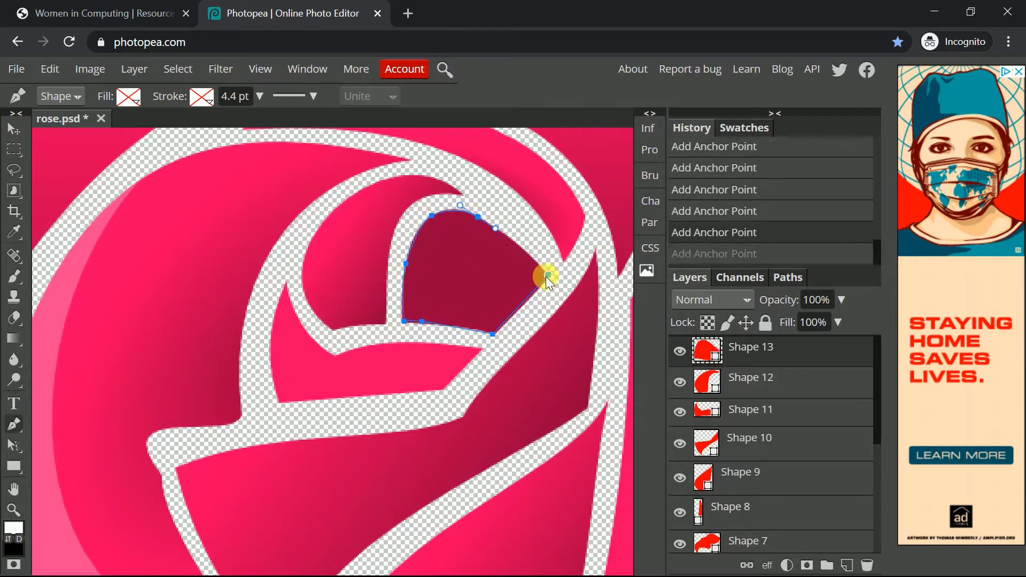
{"action": "left_click", "coordinate": [546, 277]}
Step: Trace the thin crescent petal above the bud as a fourteenth pen shape and close the path
{"action": "scroll", "coordinate": [344, 284], "scroll_direction": "down", "scroll_amount": 2}
{"action": "scroll", "coordinate": [345, 284], "scroll_direction": "up", "scroll_amount": 1}
{"action": "left_click", "coordinate": [402, 398]}
{"action": "left_click", "coordinate": [416, 369]}
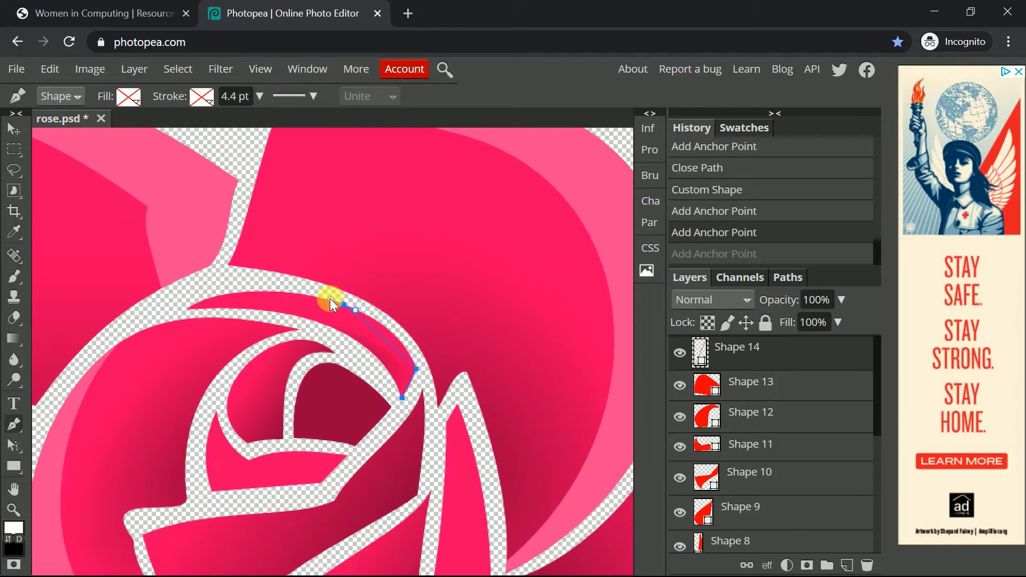
{"action": "left_click_drag", "start_coordinate": [331, 303], "coordinate": [326, 301]}
{"action": "left_click", "coordinate": [243, 292]}
{"action": "left_click", "coordinate": [188, 309]}
{"action": "left_click", "coordinate": [303, 317]}
{"action": "left_click", "coordinate": [374, 355]}
{"action": "left_click", "coordinate": [396, 381]}
{"action": "left_click", "coordinate": [402, 398]}
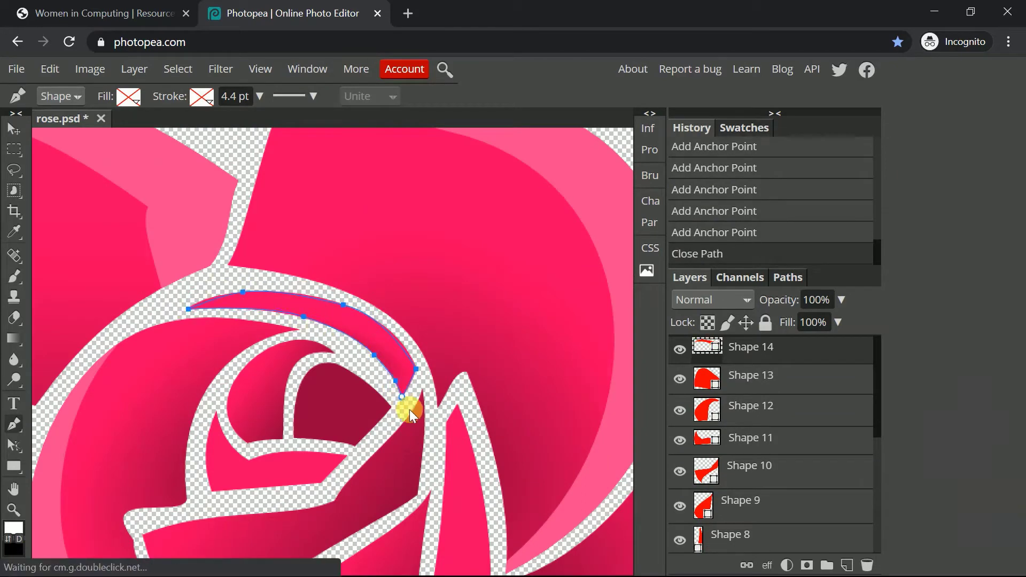
Step: Merge the Shape 14 layer down through Shape 13 and Shape 12 into Shape 11
{"action": "key", "text": "ctrl+0"}
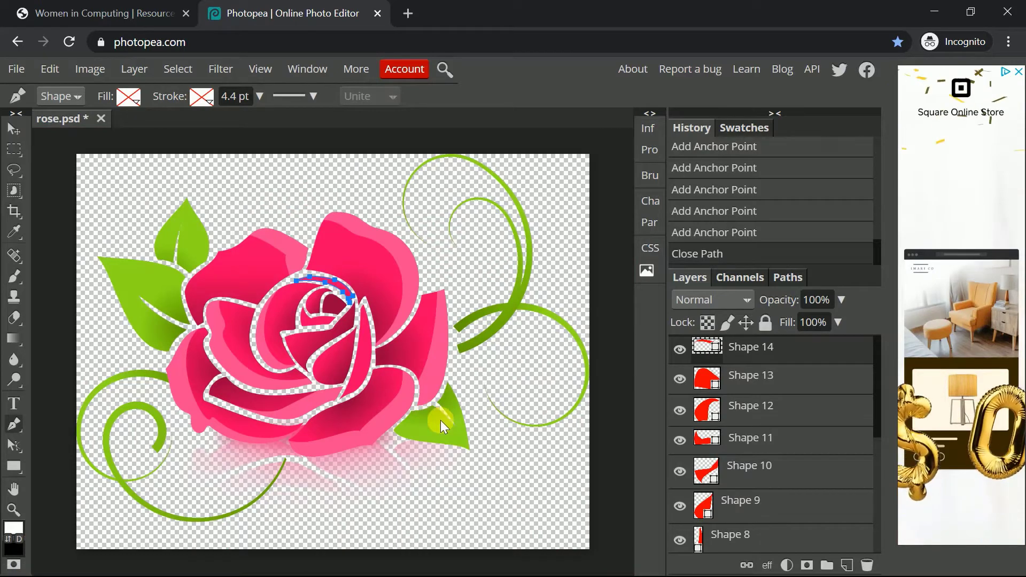
{"action": "scroll", "coordinate": [769, 385], "scroll_direction": "down", "scroll_amount": 5}
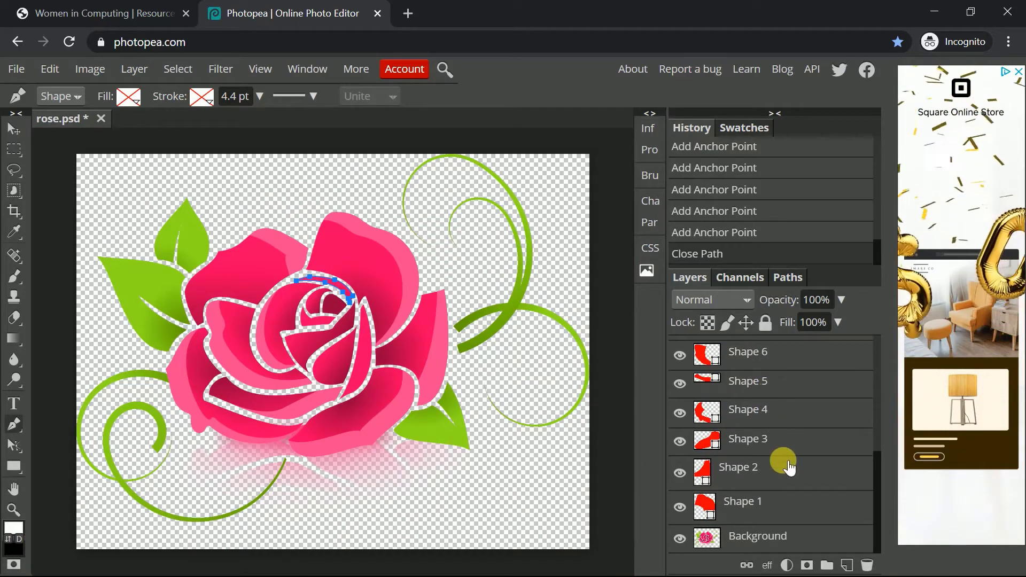
{"action": "scroll", "coordinate": [780, 465], "scroll_direction": "up", "scroll_amount": 5}
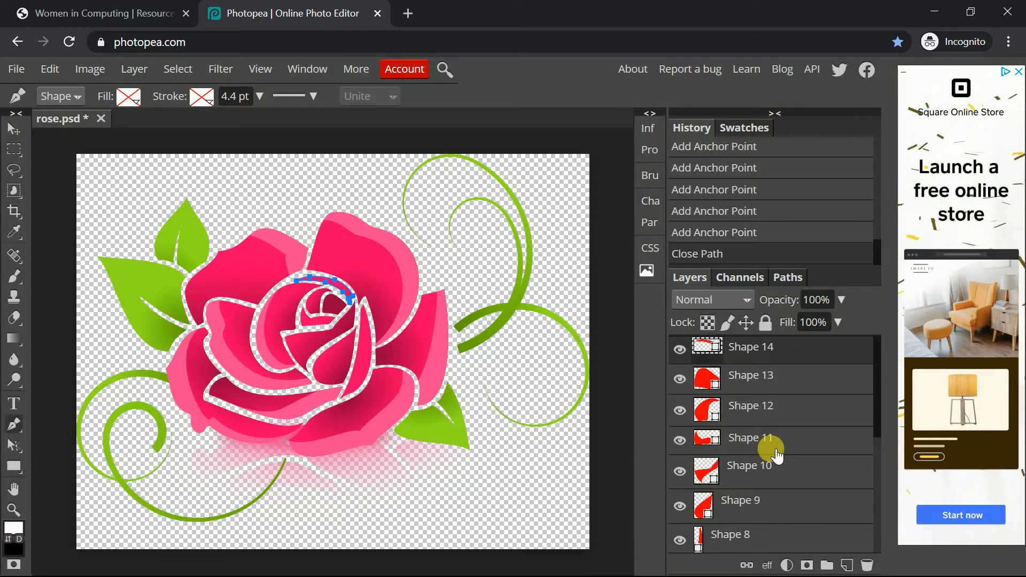
{"action": "scroll", "coordinate": [736, 403], "scroll_direction": "down", "scroll_amount": 5}
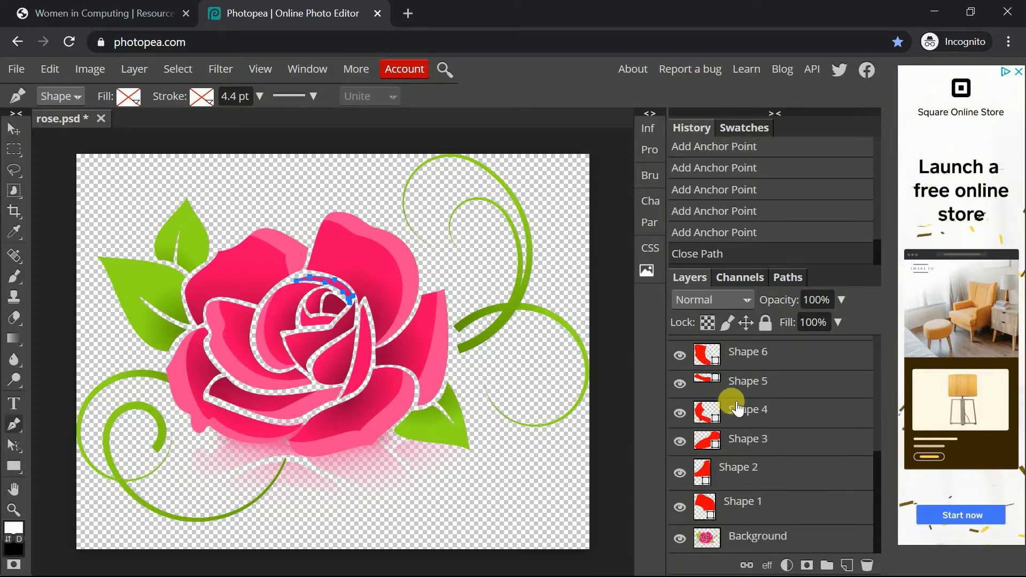
{"action": "scroll", "coordinate": [732, 395], "scroll_direction": "up", "scroll_amount": 5}
{"action": "right_click", "coordinate": [773, 350]}
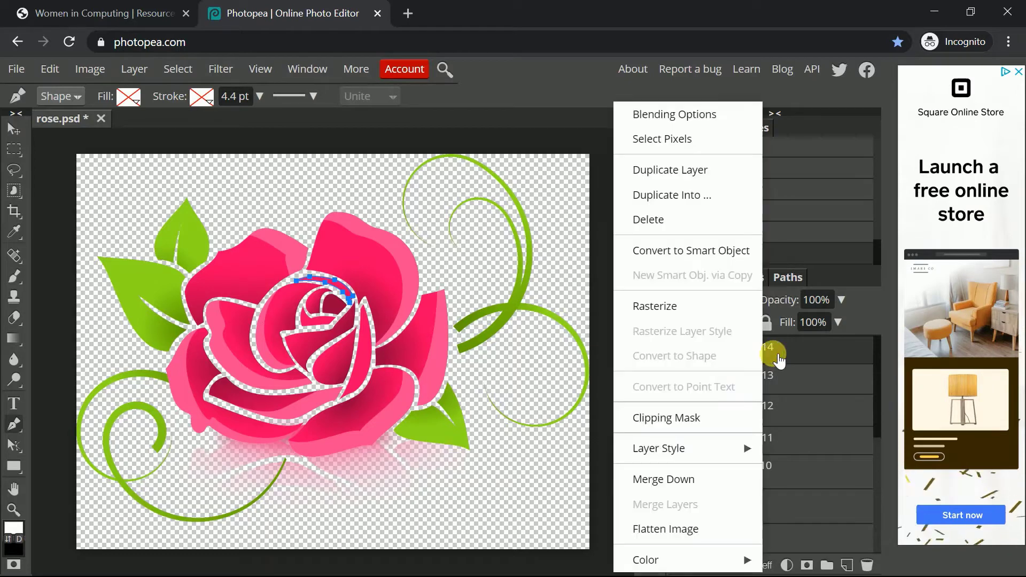
{"action": "right_click", "coordinate": [812, 358]}
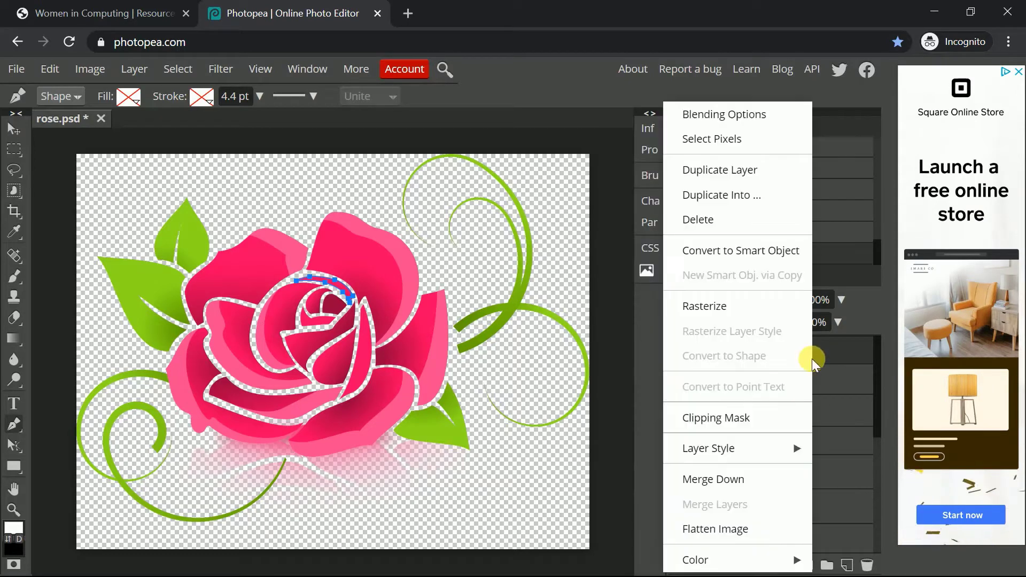
{"action": "left_click", "coordinate": [732, 481]}
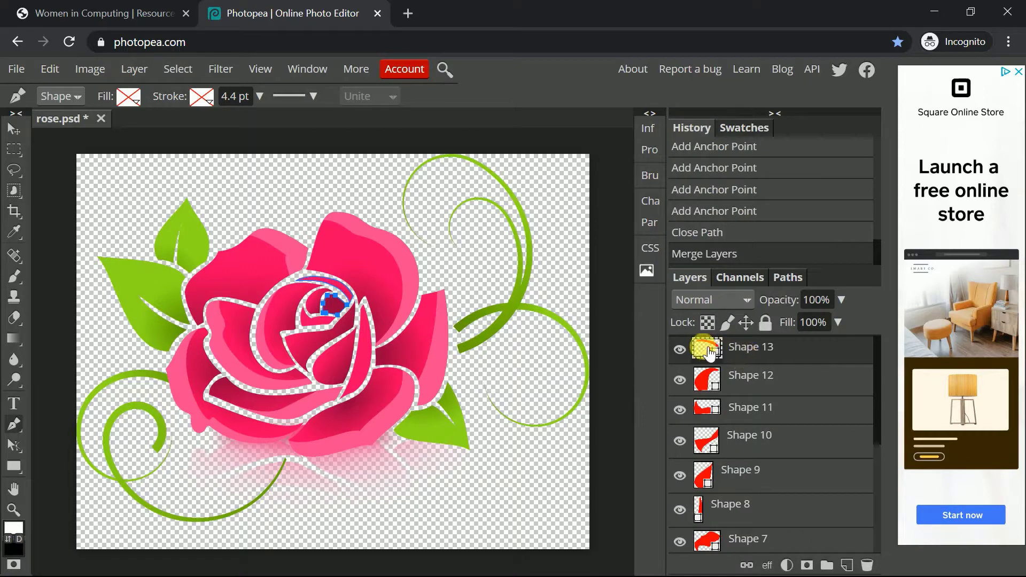
{"action": "right_click", "coordinate": [808, 350]}
{"action": "left_click", "coordinate": [734, 484]}
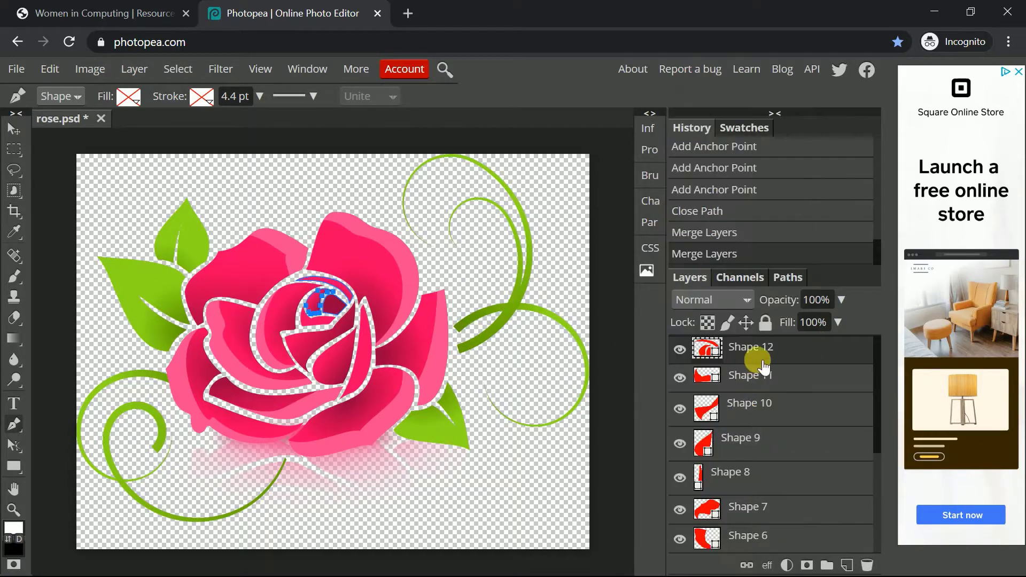
{"action": "right_click", "coordinate": [763, 367]}
{"action": "left_click", "coordinate": [663, 482]}
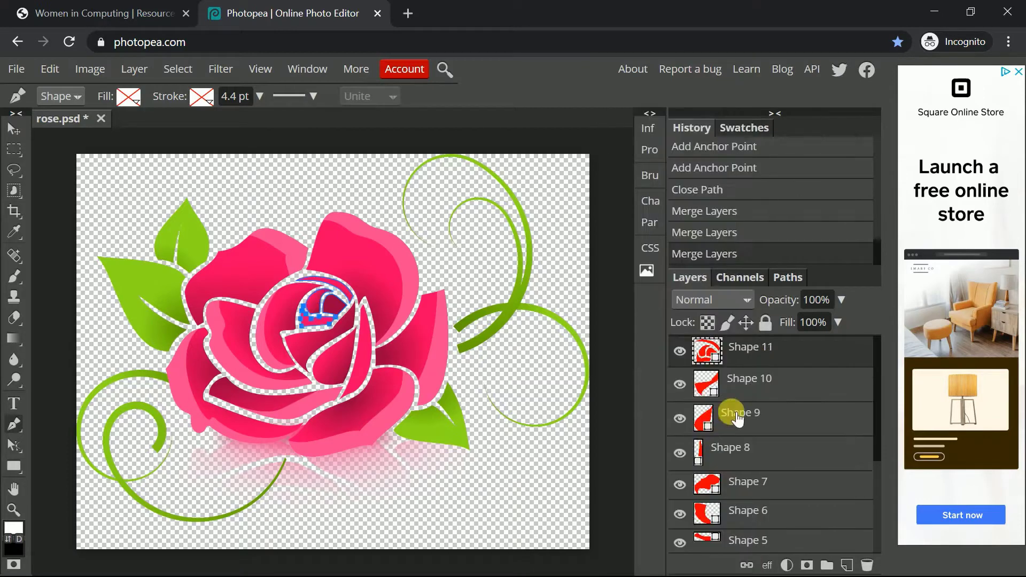
Step: Merge the combined Shape 11 layer down one layer at a time into Shape 7
{"action": "right_click", "coordinate": [761, 360]}
{"action": "left_click", "coordinate": [674, 482]}
{"action": "right_click", "coordinate": [772, 359]}
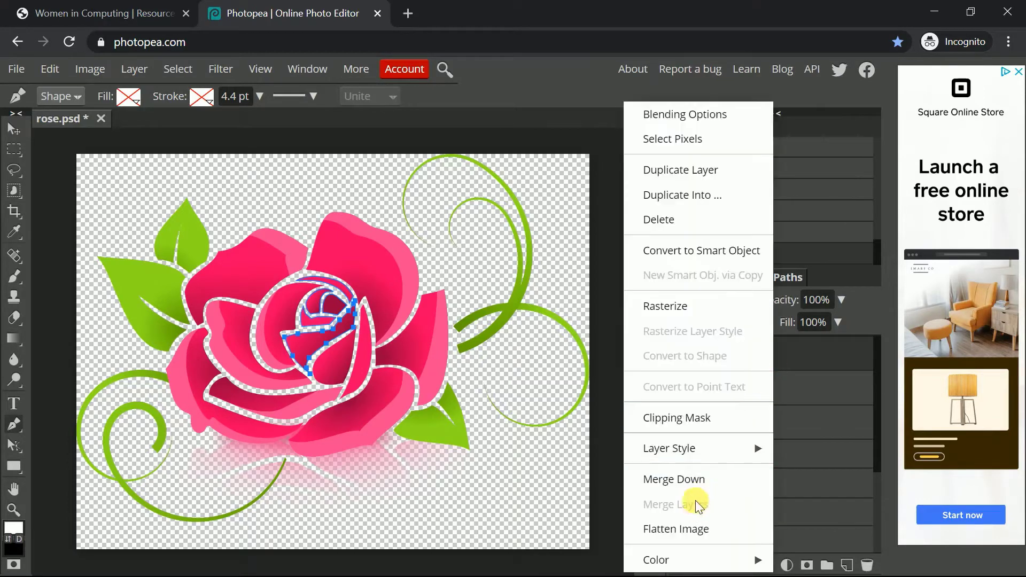
{"action": "left_click", "coordinate": [674, 480]}
{"action": "right_click", "coordinate": [753, 368]}
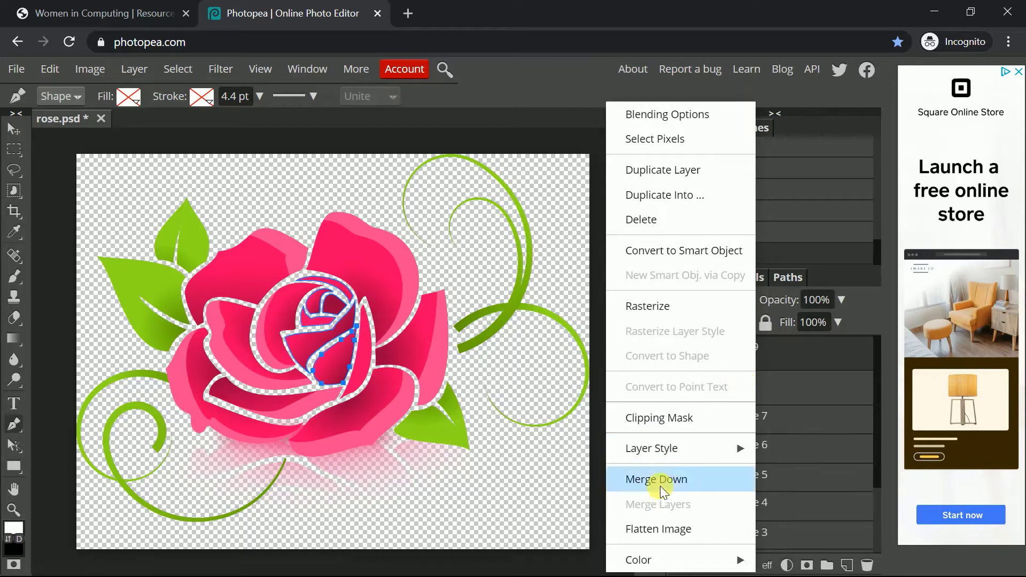
{"action": "left_click", "coordinate": [660, 486]}
{"action": "right_click", "coordinate": [751, 368]}
{"action": "left_click", "coordinate": [675, 486]}
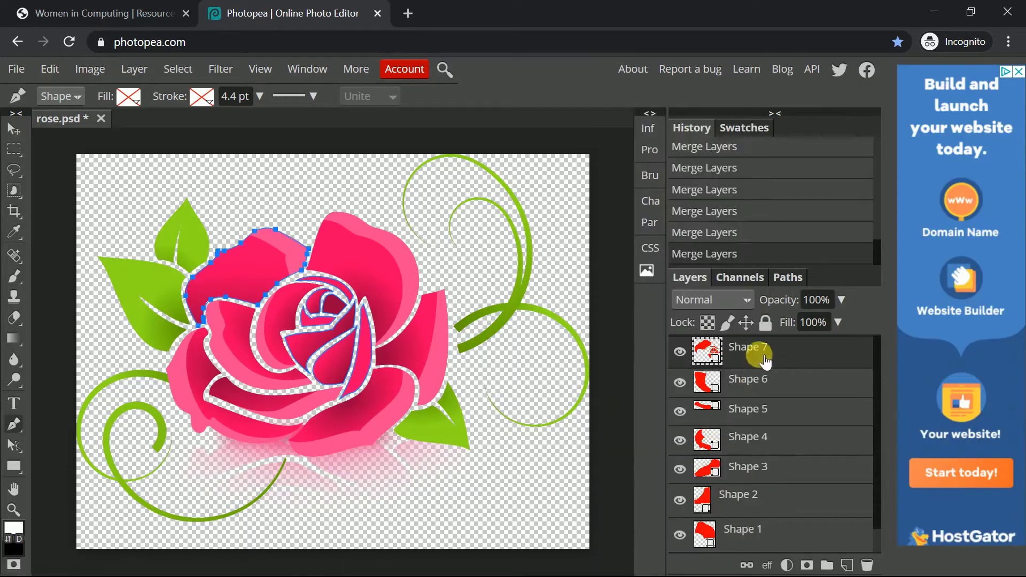
Step: Merge the combined Shape 7 layer down repeatedly until all shapes are in Shape 1 above the Background
{"action": "right_click", "coordinate": [747, 367]}
{"action": "left_click", "coordinate": [663, 480]}
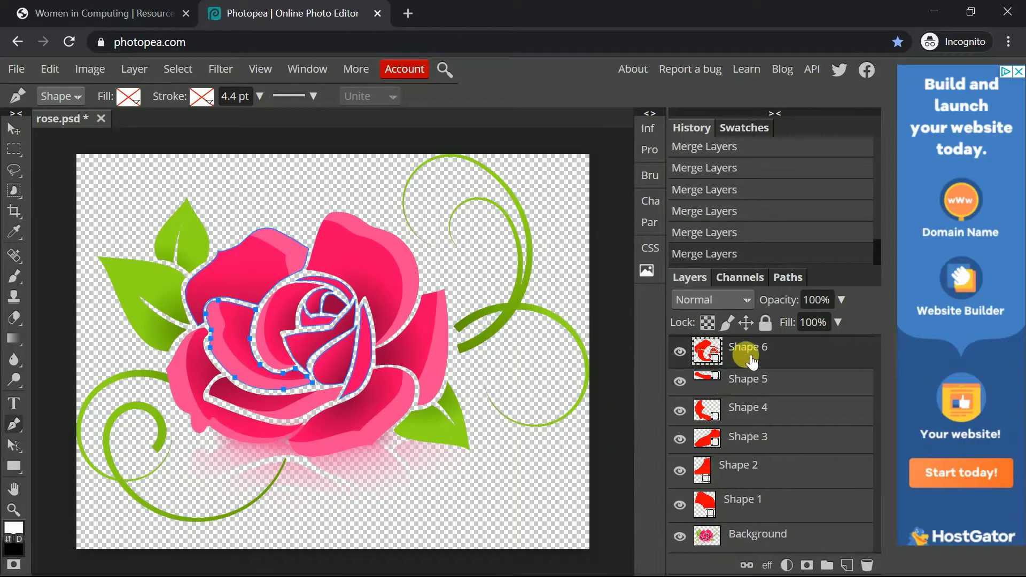
{"action": "right_click", "coordinate": [749, 362]}
{"action": "left_click", "coordinate": [676, 482]}
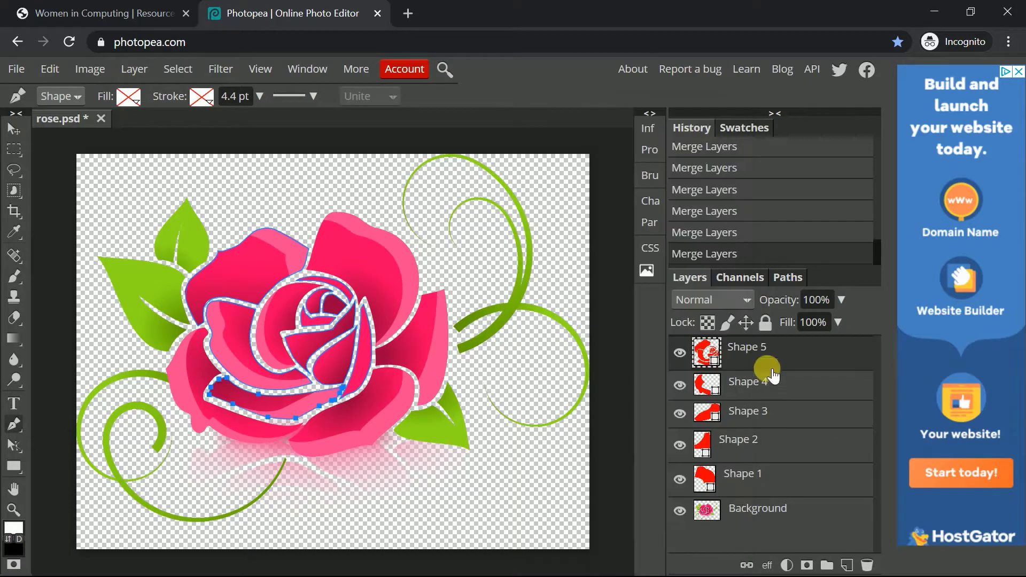
{"action": "right_click", "coordinate": [764, 352]}
{"action": "left_click", "coordinate": [696, 477]}
{"action": "right_click", "coordinate": [759, 361]}
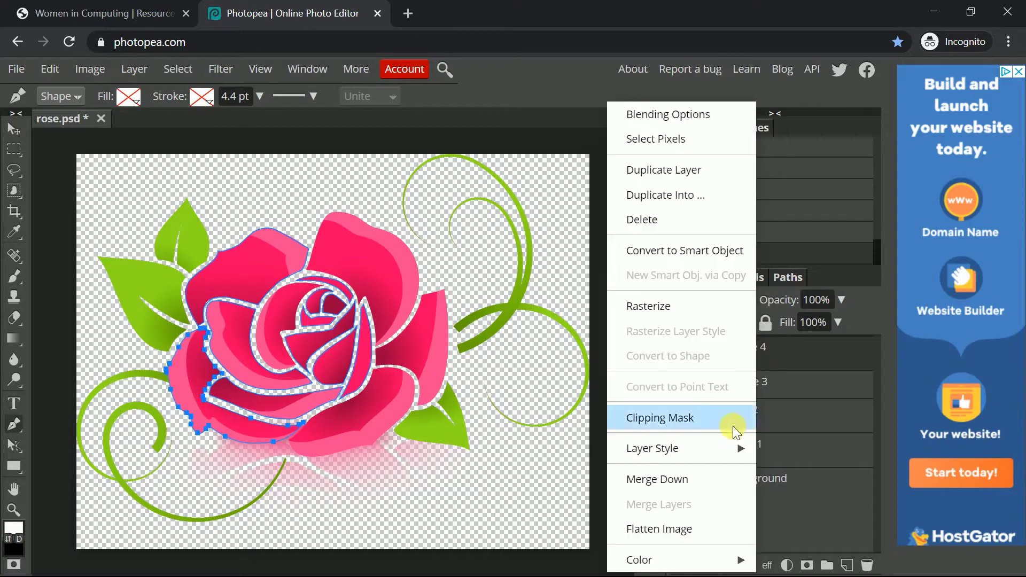
{"action": "left_click", "coordinate": [697, 477]}
{"action": "right_click", "coordinate": [765, 355]}
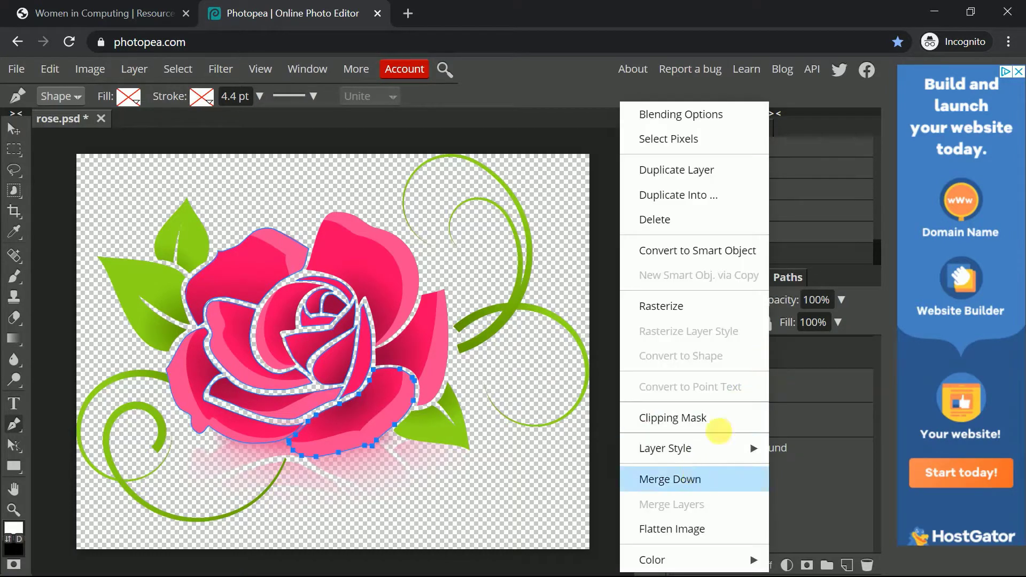
{"action": "left_click", "coordinate": [694, 479]}
{"action": "right_click", "coordinate": [754, 358]}
{"action": "left_click", "coordinate": [682, 479]}
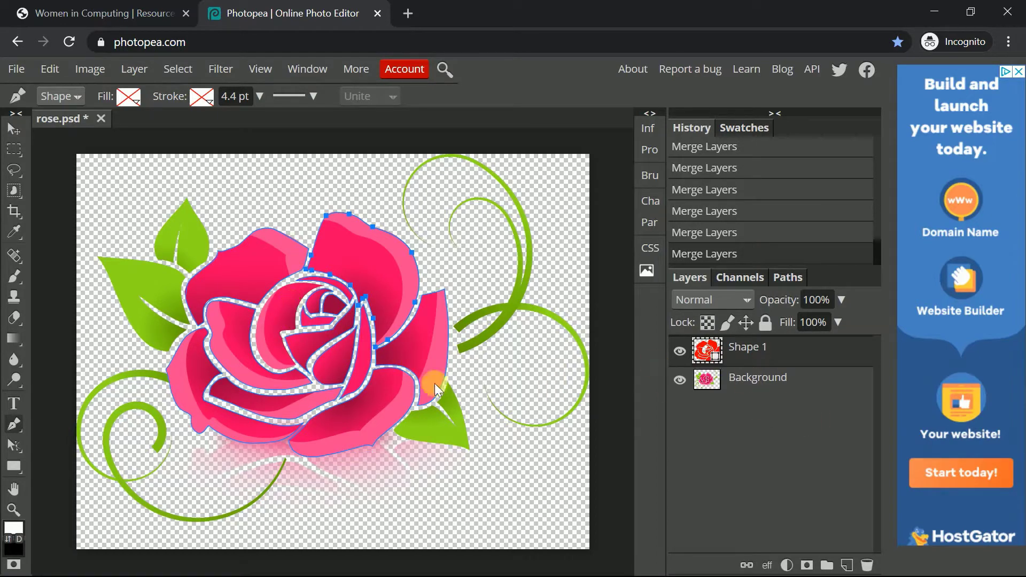
Step: Trace the missed large petal curving around the left side of the bud as a new closed pen shape
{"action": "scroll", "coordinate": [309, 329], "scroll_direction": "up", "scroll_amount": 6}
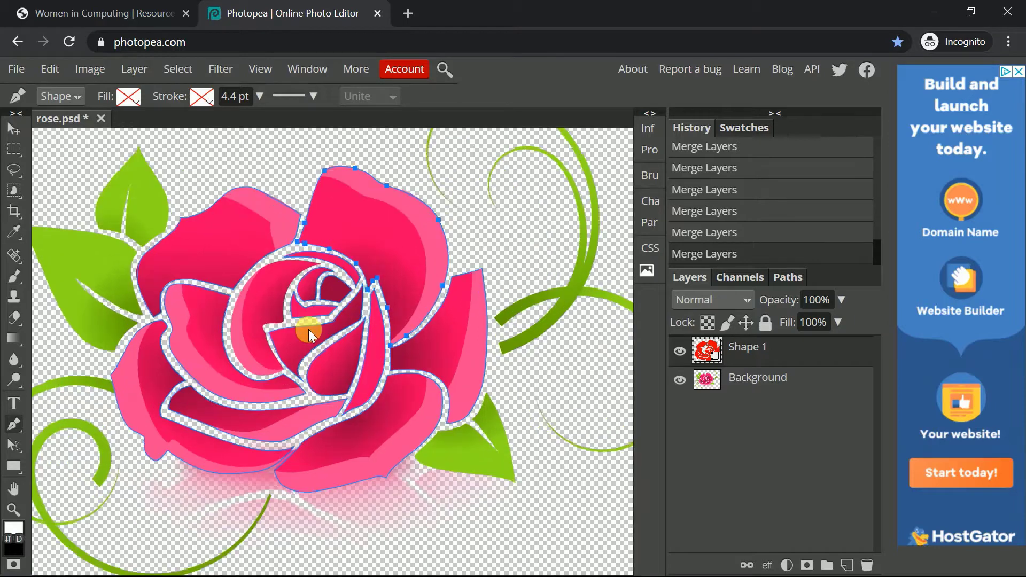
{"action": "scroll", "coordinate": [308, 329], "scroll_direction": "up", "scroll_amount": 2}
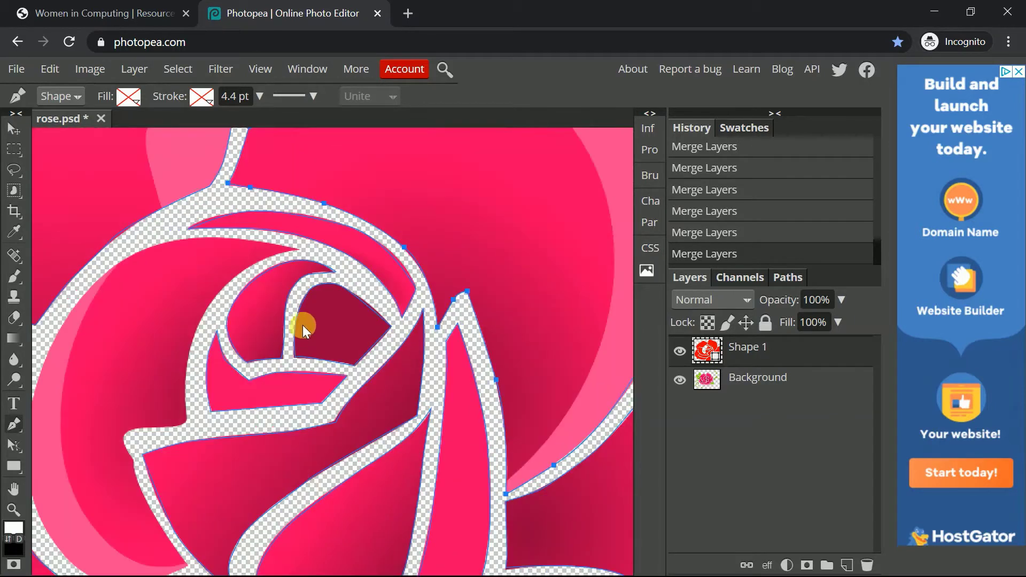
{"action": "left_click", "coordinate": [297, 249]}
{"action": "scroll", "coordinate": [278, 262], "scroll_direction": "left", "scroll_amount": 3}
{"action": "left_click", "coordinate": [298, 229]}
{"action": "scroll", "coordinate": [225, 305], "scroll_direction": "down", "scroll_amount": 2}
{"action": "left_click", "coordinate": [205, 279]}
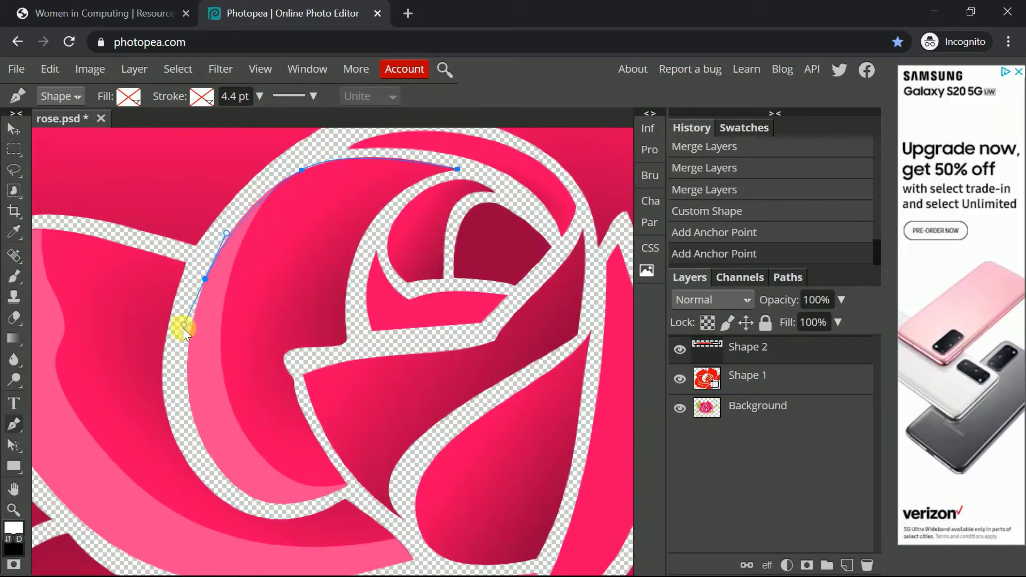
{"action": "left_click_drag", "start_coordinate": [212, 457], "coordinate": [243, 498]}
{"action": "left_click_drag", "start_coordinate": [291, 503], "coordinate": [296, 498]}
{"action": "left_click", "coordinate": [346, 485]}
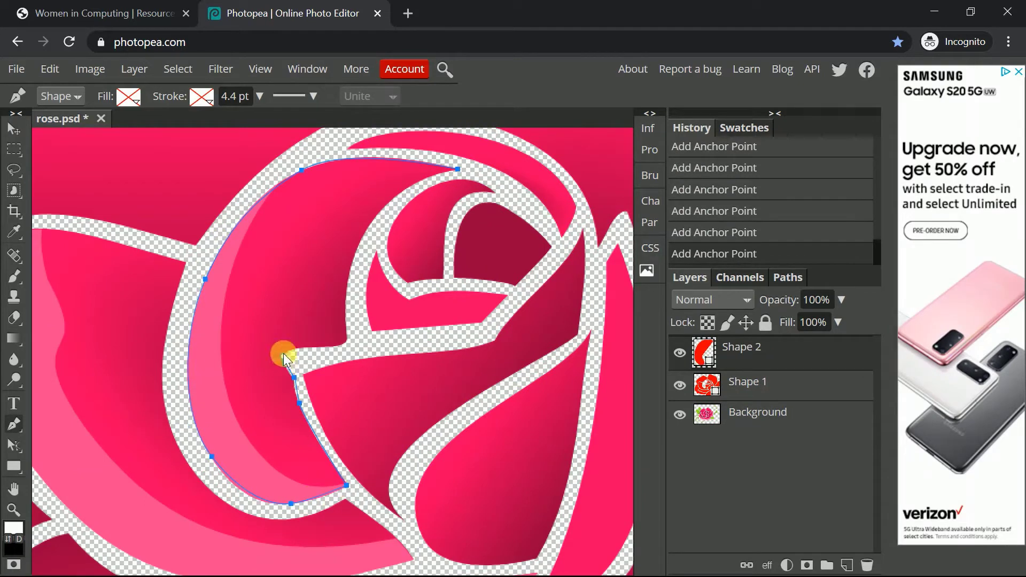
{"action": "left_click", "coordinate": [425, 178]}
{"action": "left_click", "coordinate": [458, 169]}
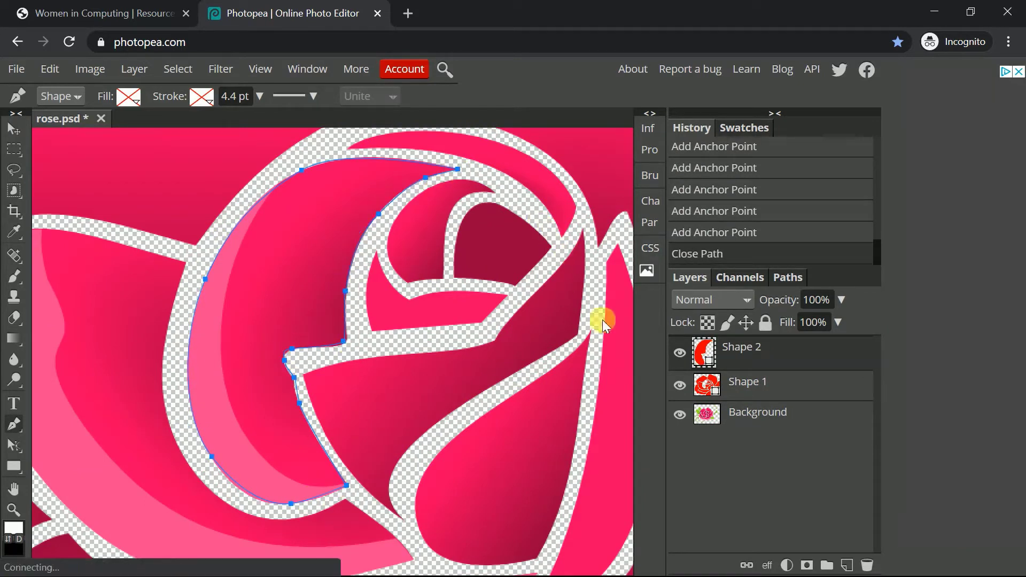
Step: Merge the new petal's Shape 2 layer down into Shape 1
{"action": "right_click", "coordinate": [789, 361]}
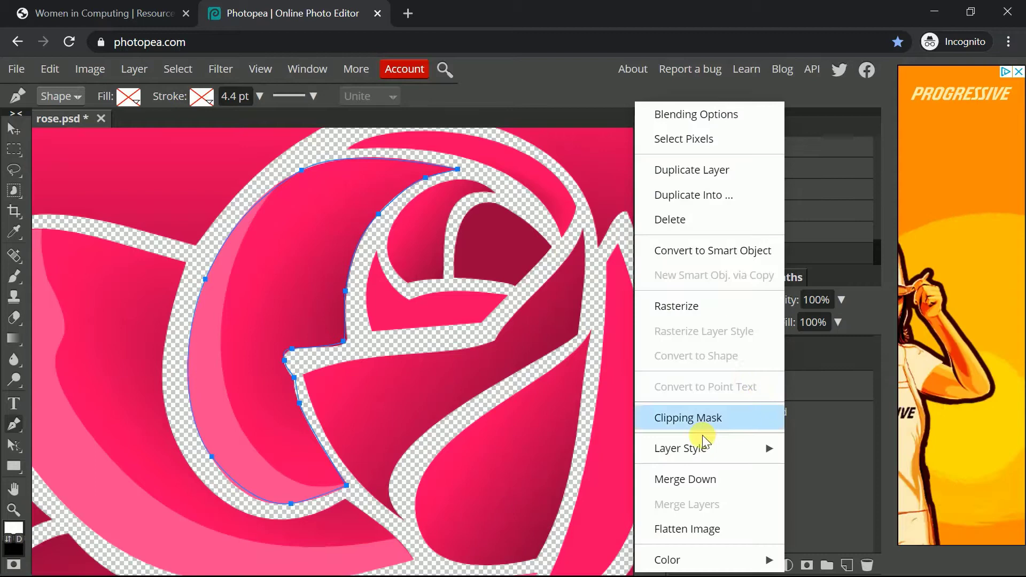
{"action": "left_click", "coordinate": [697, 480]}
{"action": "key", "text": "ctrl+0"}
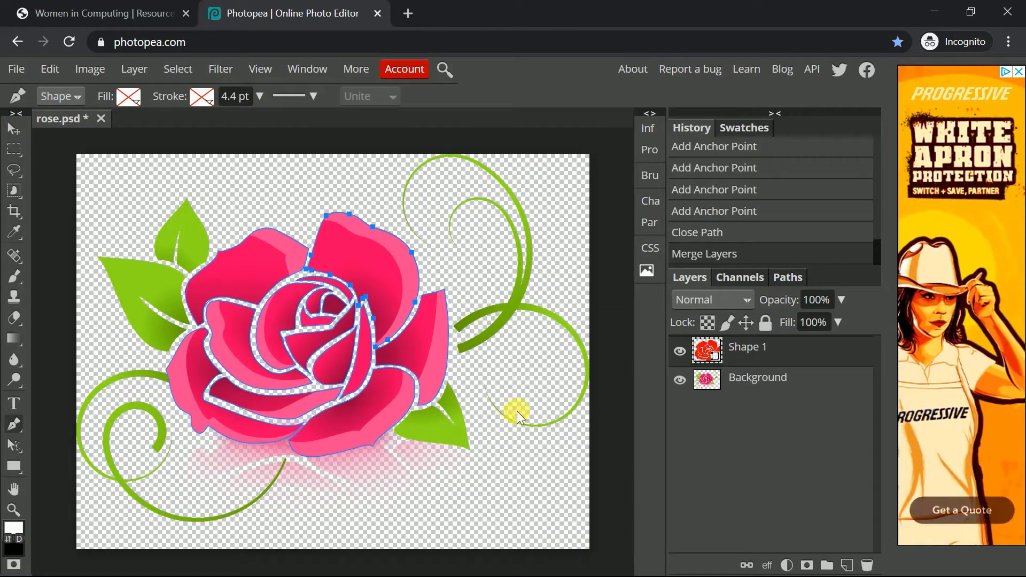
Step: Rename the merged shape layer as Cookie_Cutter
{"action": "double_click", "coordinate": [751, 353]}
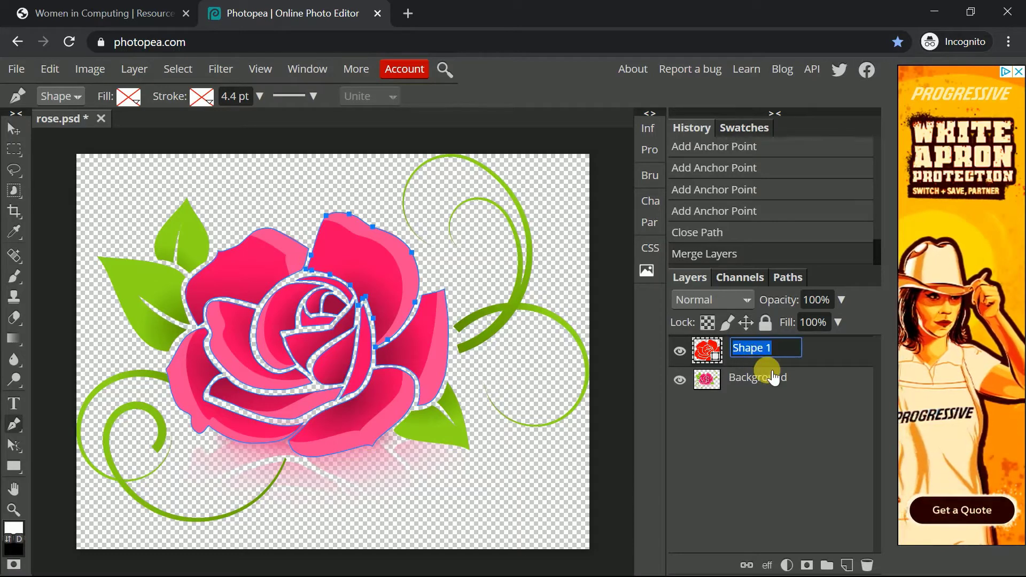
{"action": "type", "text": "Cookie_Cutter"}
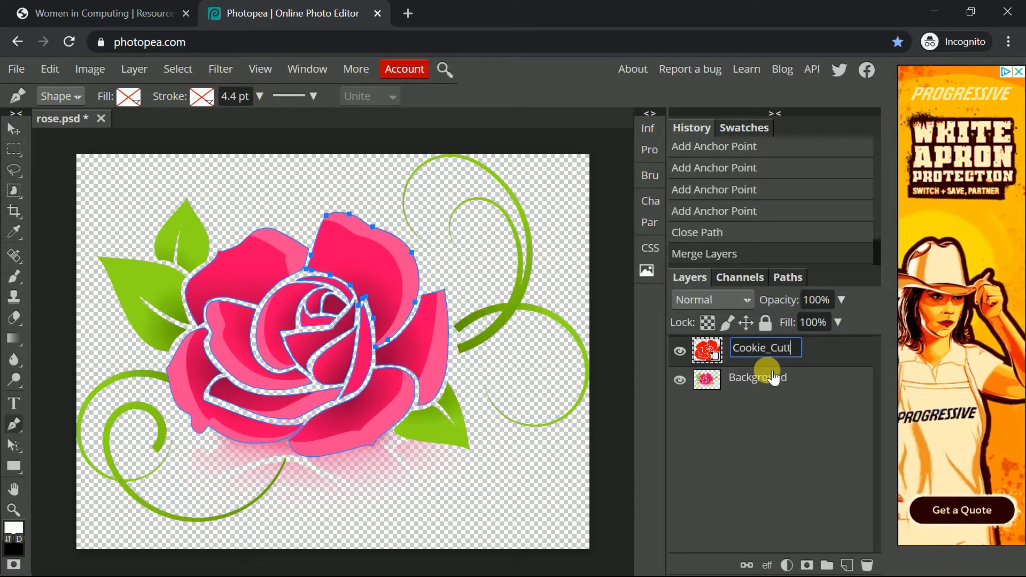
{"action": "key", "text": "Return"}
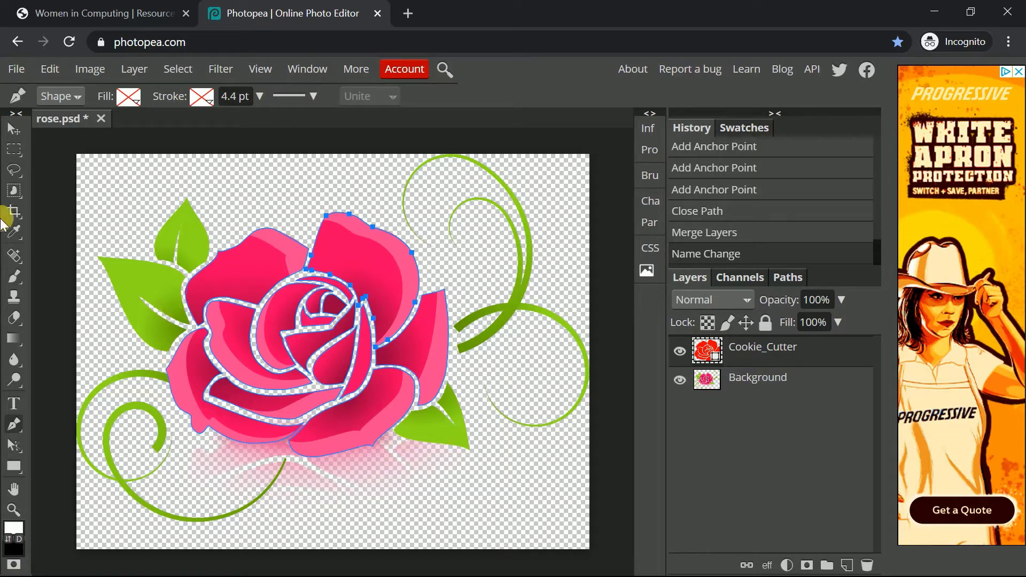
Step: Switch to the Magic Wand tool with a tolerance of 10 and make the Background layer active
{"action": "key", "text": "w"}
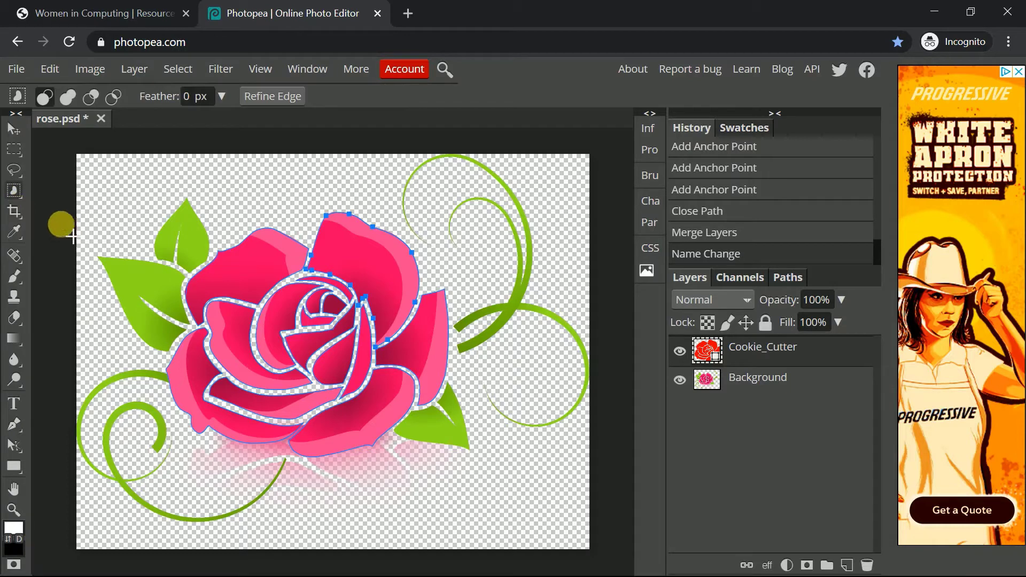
{"action": "key", "text": "shift+w"}
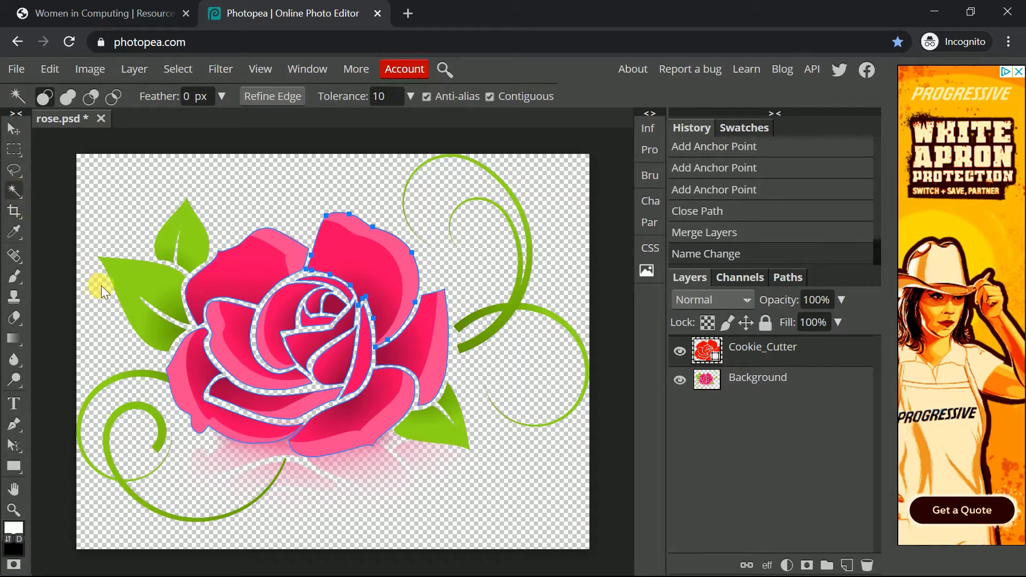
{"action": "left_click", "coordinate": [781, 392]}
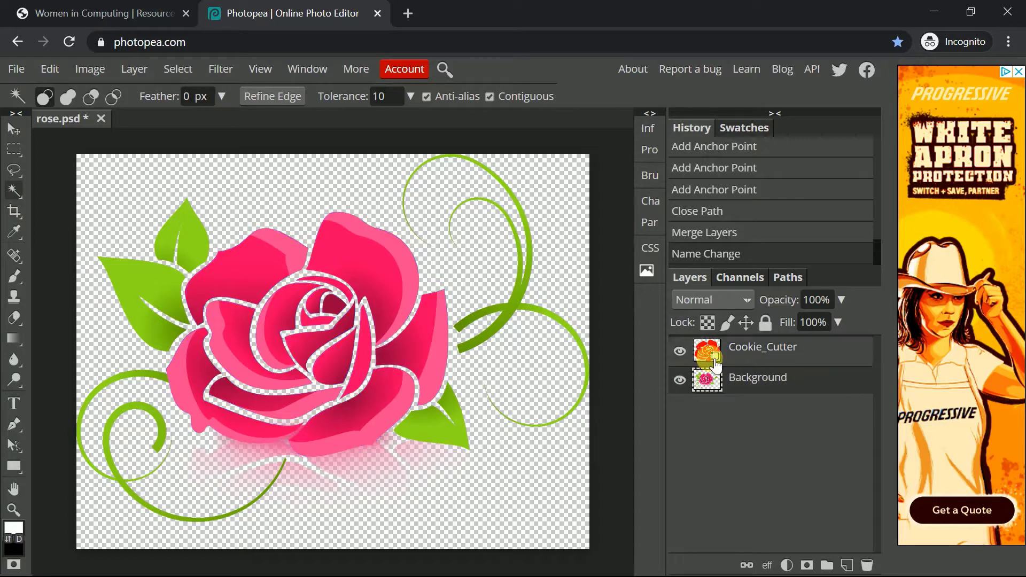
Step: Try Magic Wand selections on the large upper petal and across the layers, and clear the selection
{"action": "left_click", "coordinate": [364, 261], "text": "shift"}
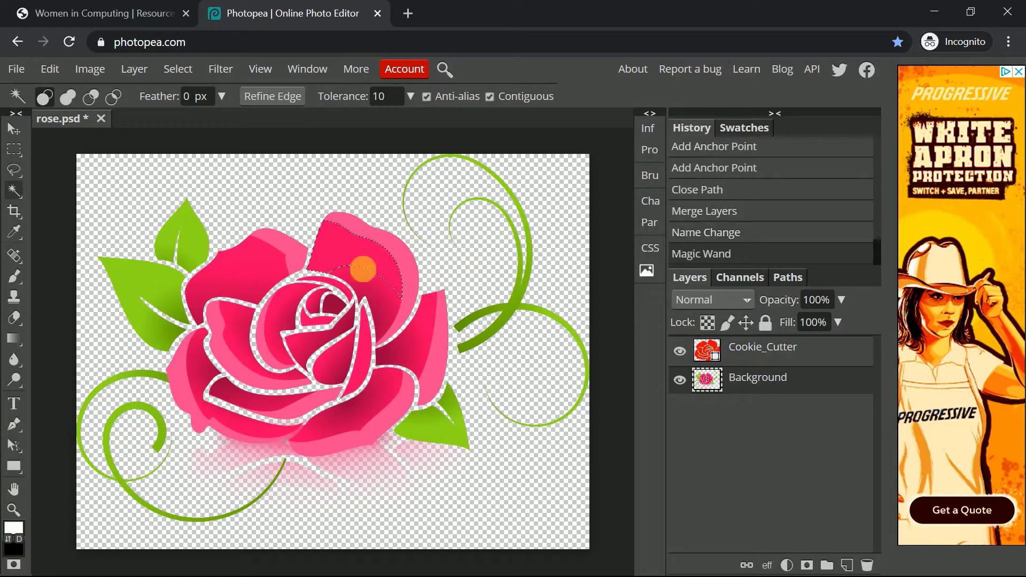
{"action": "left_click", "coordinate": [377, 287], "text": "shift"}
{"action": "left_click", "coordinate": [383, 316], "text": "shift"}
{"action": "left_click", "coordinate": [405, 287], "text": "shift"}
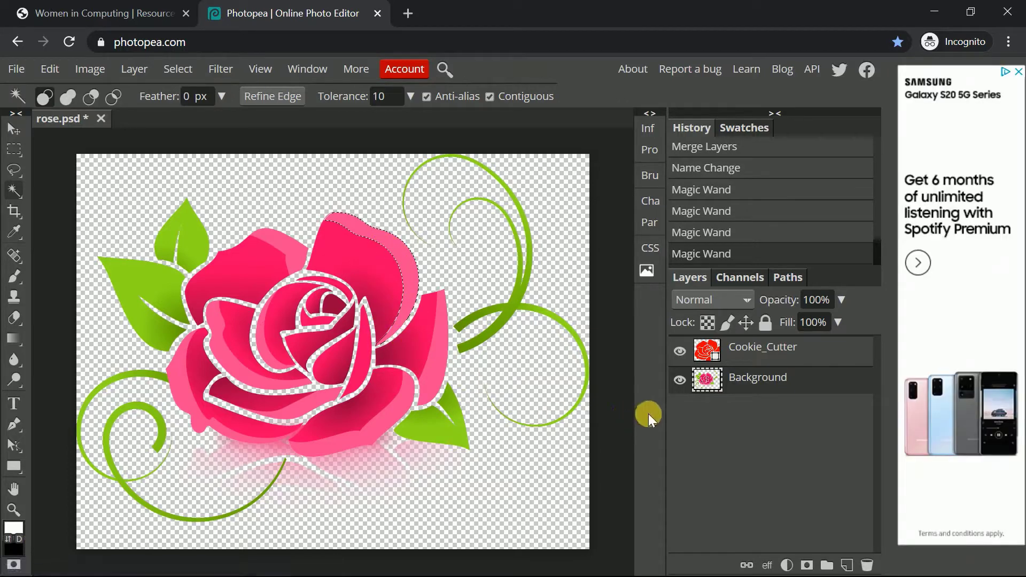
{"action": "left_click", "coordinate": [759, 349]}
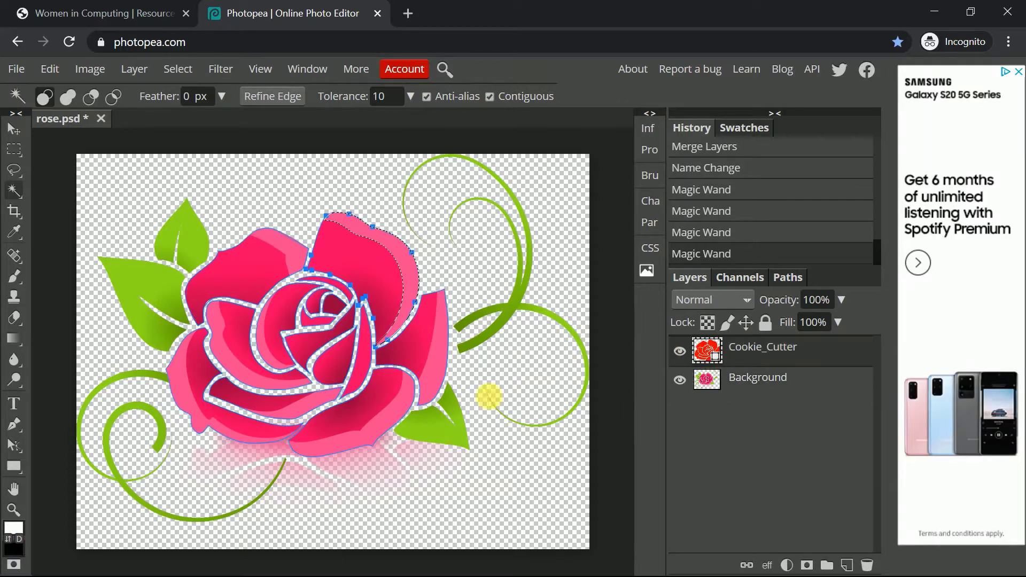
{"action": "left_click", "coordinate": [423, 416]}
{"action": "left_click", "coordinate": [789, 382]}
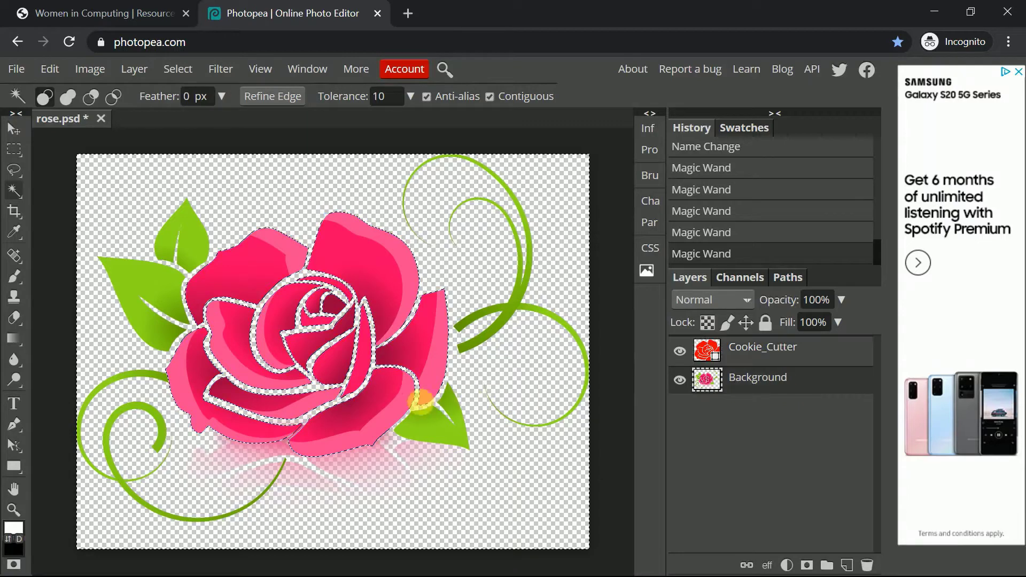
{"action": "key", "text": "ctrl+d"}
Step: Try to select the green areas of the leaf below the rose with the Magic Wand, and deselect them
{"action": "left_click", "coordinate": [424, 421]}
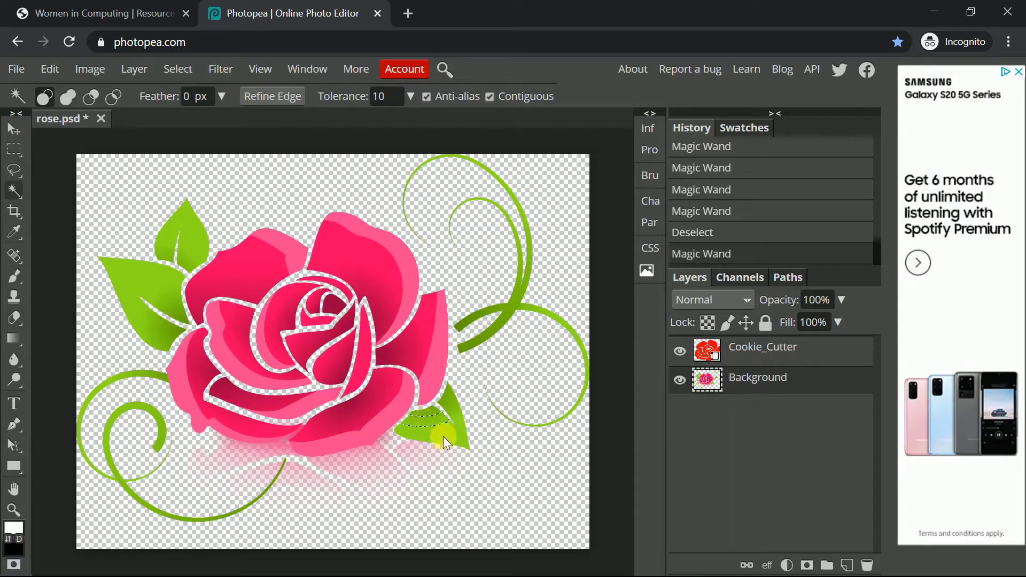
{"action": "left_click", "coordinate": [442, 436]}
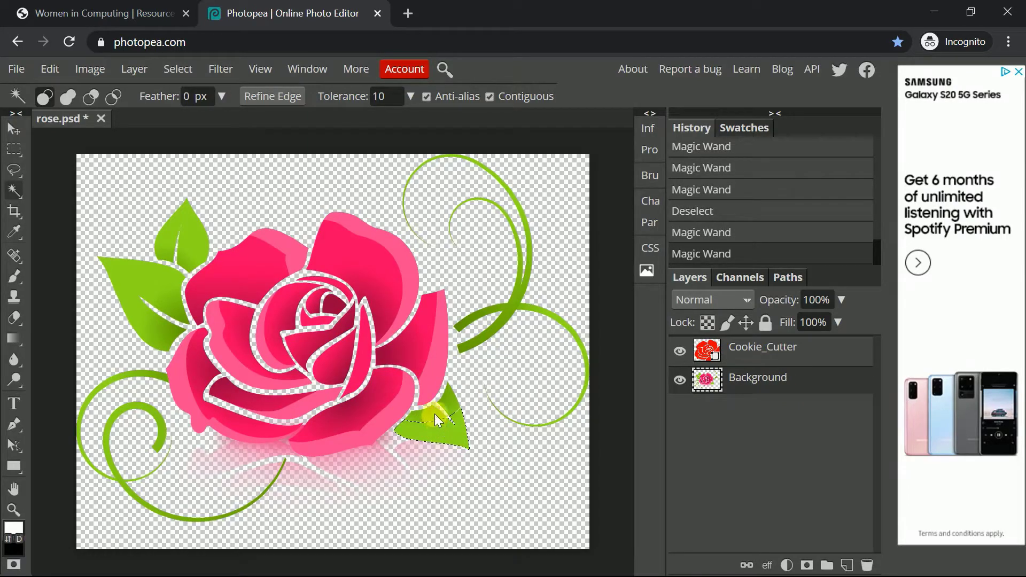
{"action": "left_click", "coordinate": [450, 413], "text": "shift"}
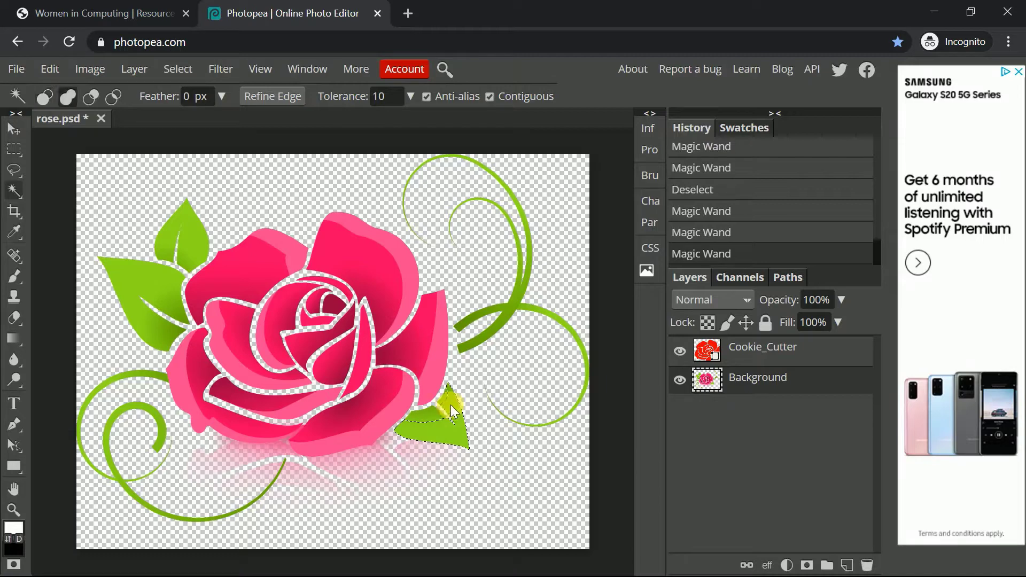
{"action": "left_click", "coordinate": [432, 416], "text": "shift"}
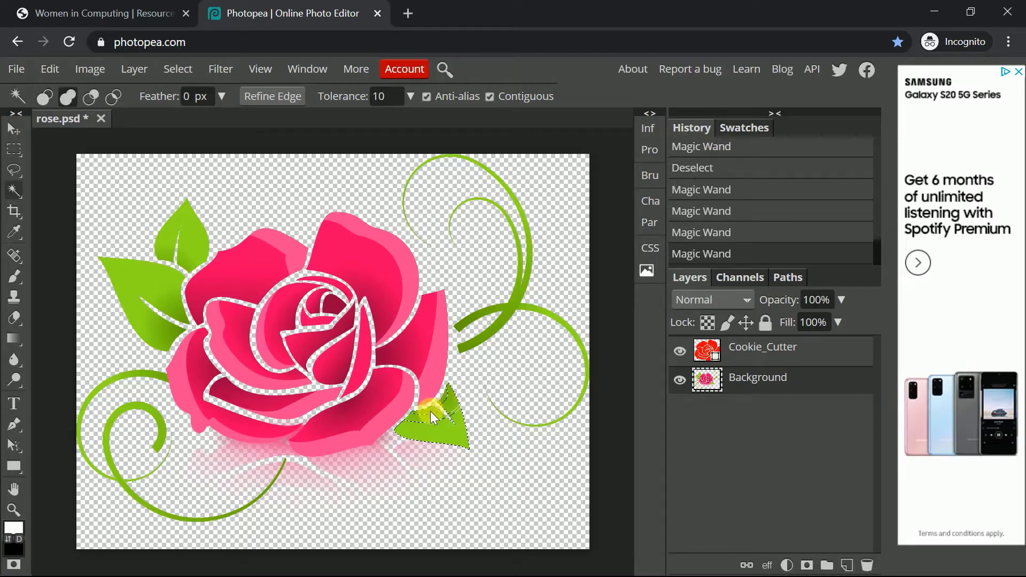
{"action": "left_click", "coordinate": [470, 435]}
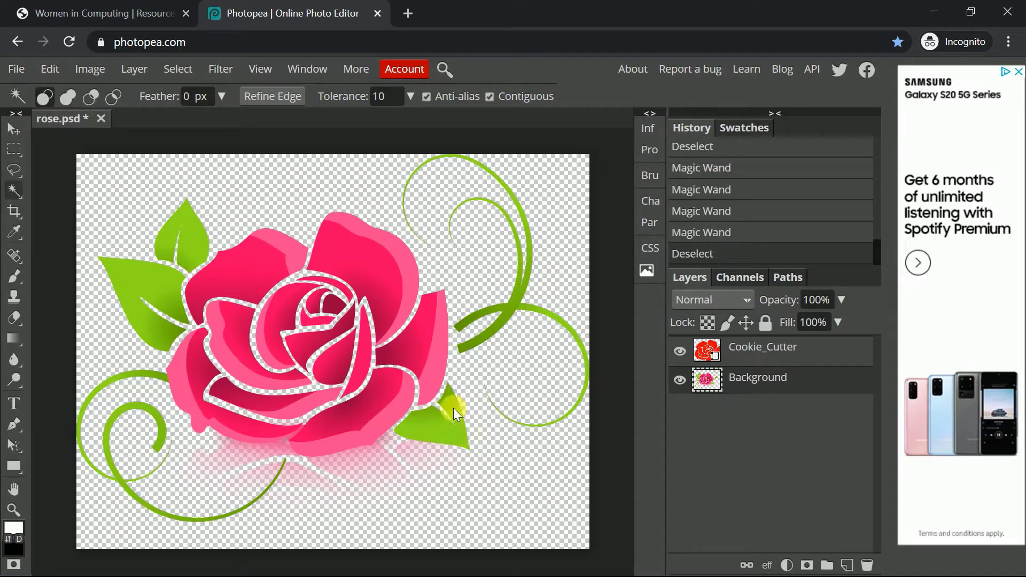
{"action": "left_click", "coordinate": [430, 434]}
{"action": "left_click", "coordinate": [429, 434]}
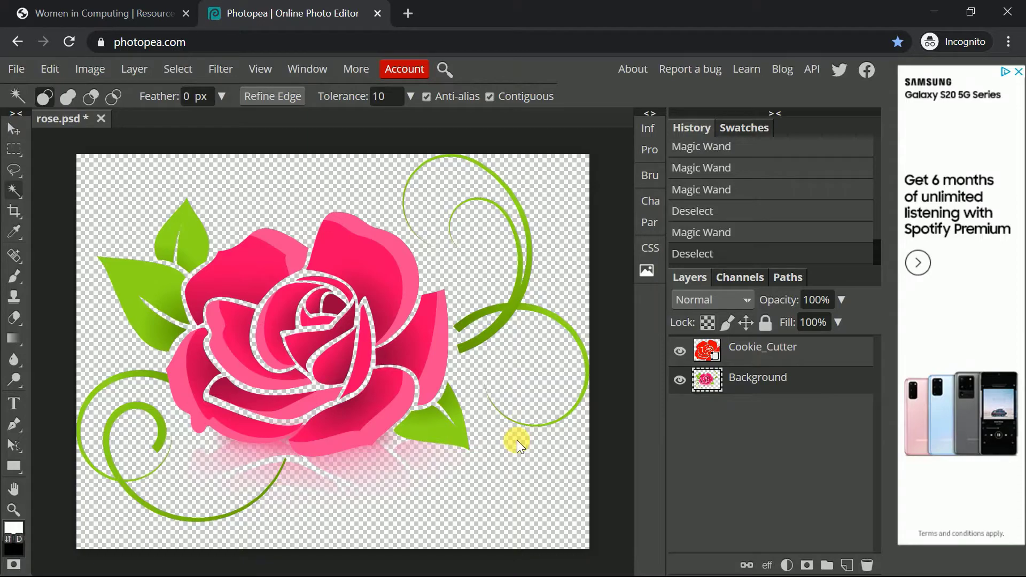
Step: Select every green shade of the leaf at the rose's lower right on the Background layer with the Magic Wand
{"action": "scroll", "coordinate": [517, 441], "scroll_direction": "up", "scroll_amount": 6}
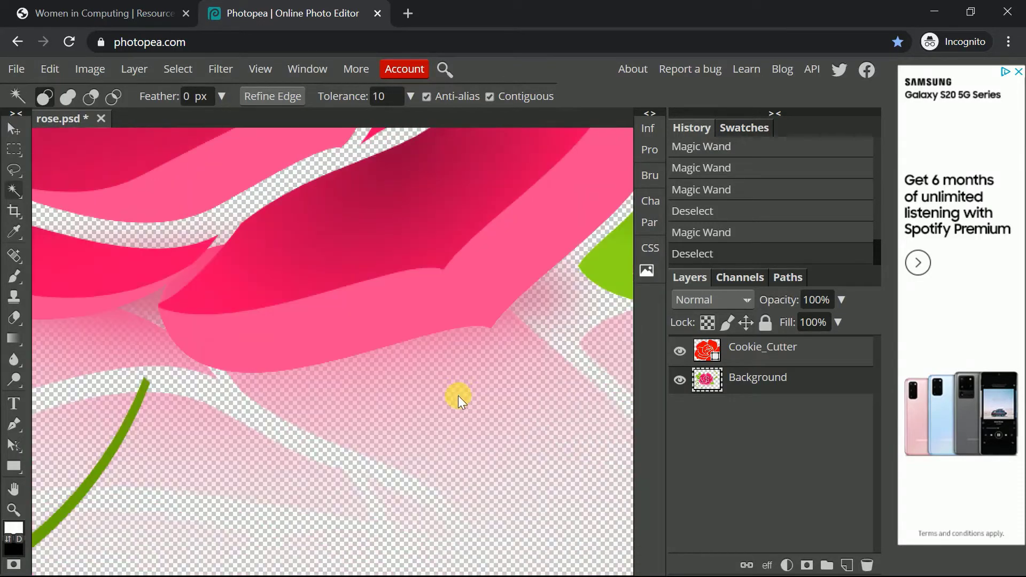
{"action": "scroll", "coordinate": [452, 368], "scroll_direction": "up", "scroll_amount": 5}
{"action": "left_click", "coordinate": [396, 283]}
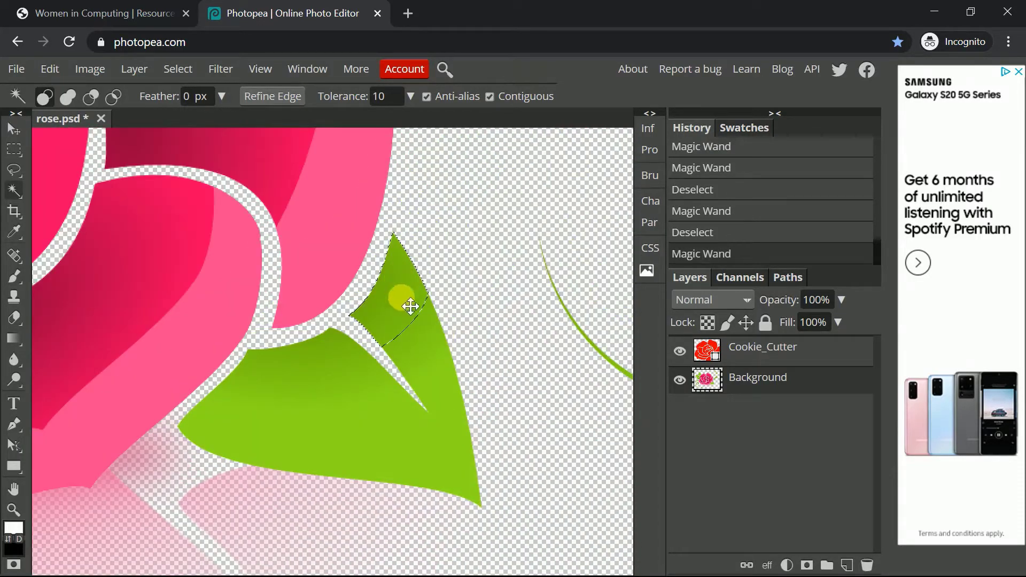
{"action": "left_click", "coordinate": [424, 345], "text": "shift"}
{"action": "left_click", "coordinate": [435, 382], "text": "shift"}
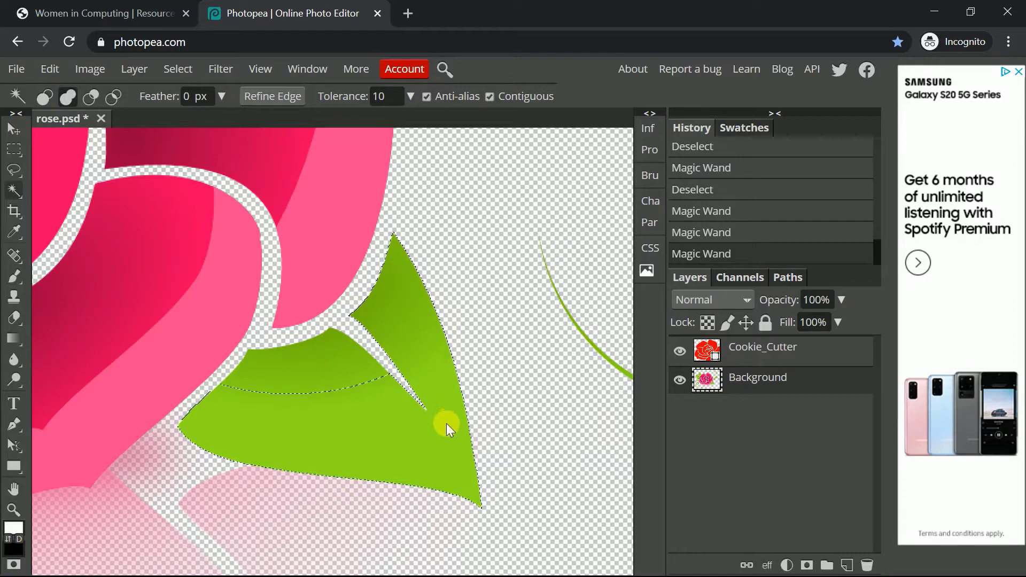
{"action": "left_click", "coordinate": [315, 363], "text": "shift"}
{"action": "left_click", "coordinate": [324, 388], "text": "shift"}
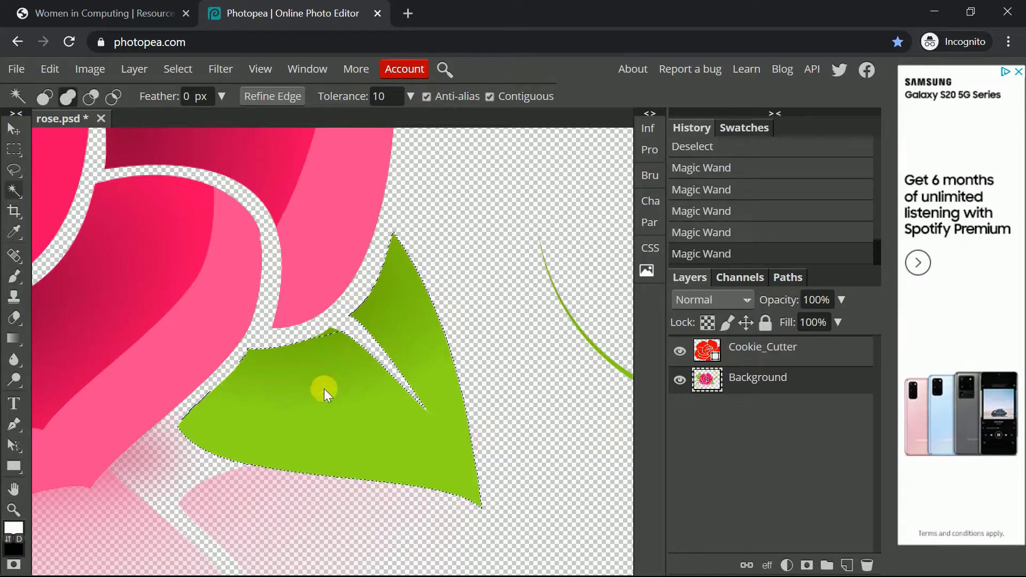
{"action": "left_click", "coordinate": [330, 334], "text": "shift"}
Step: Add all green shades of the large leaf on the rose's left side to the Magic Wand selection
{"action": "scroll", "coordinate": [276, 385], "scroll_direction": "up", "scroll_amount": 4}
{"action": "scroll", "coordinate": [276, 385], "scroll_direction": "down", "scroll_amount": 10}
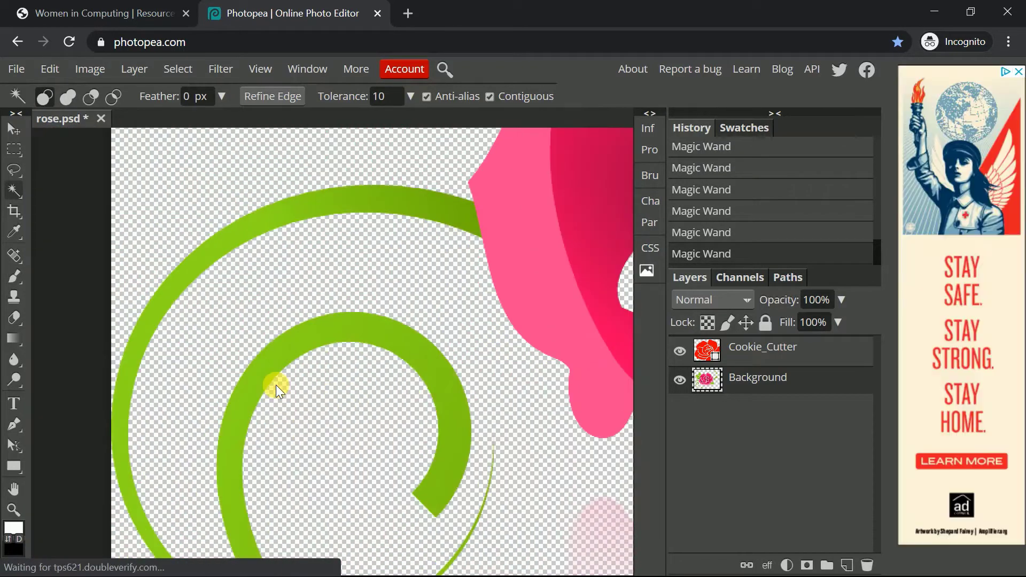
{"action": "scroll", "coordinate": [418, 319], "scroll_direction": "up", "scroll_amount": 2}
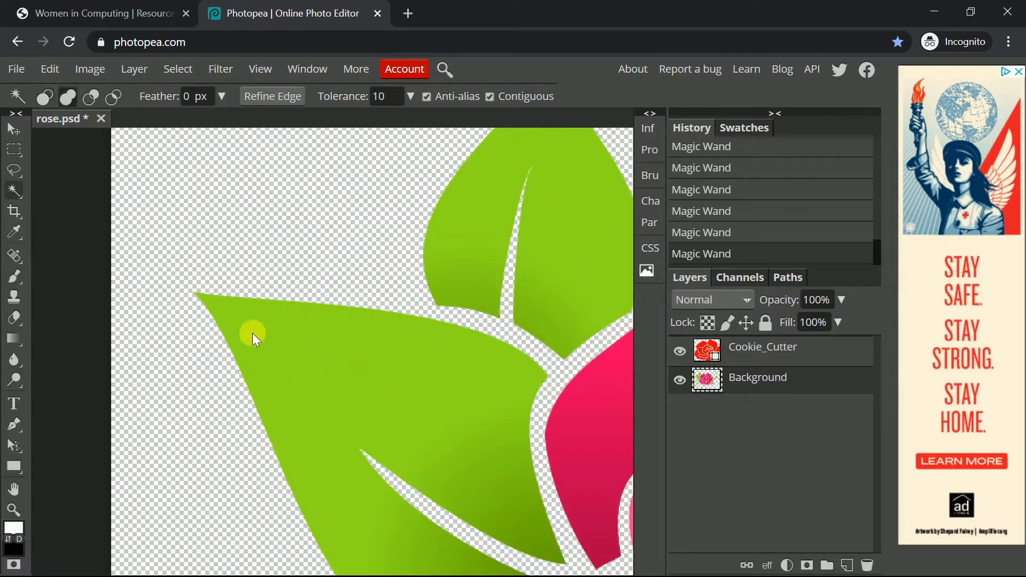
{"action": "left_click", "coordinate": [261, 329], "text": "shift"}
{"action": "scroll", "coordinate": [428, 397], "scroll_direction": "down", "scroll_amount": 4}
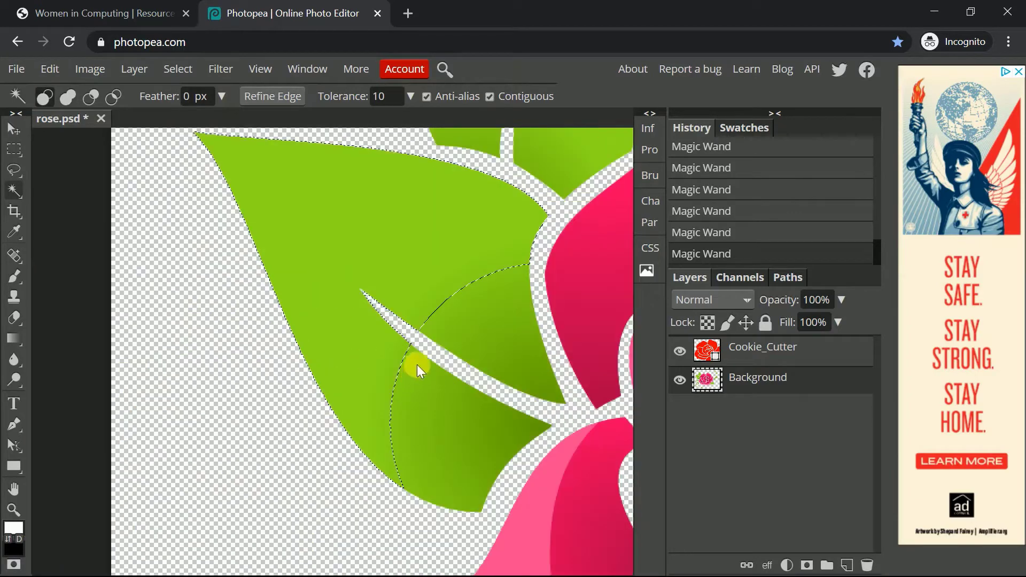
{"action": "left_click", "coordinate": [489, 307], "text": "shift"}
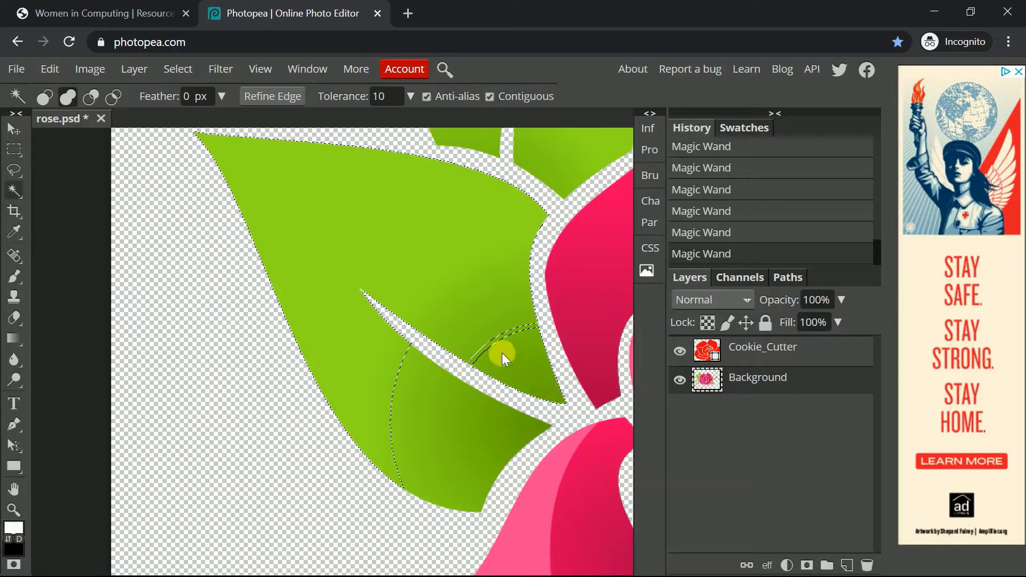
{"action": "left_click", "coordinate": [401, 377], "text": "shift"}
{"action": "left_click", "coordinate": [461, 410], "text": "shift"}
{"action": "left_click", "coordinate": [429, 413], "text": "shift"}
Step: Add the small upper leaf and its darker base areas to the selection, completing all three leaves
{"action": "scroll", "coordinate": [537, 411], "scroll_direction": "up", "scroll_amount": 5}
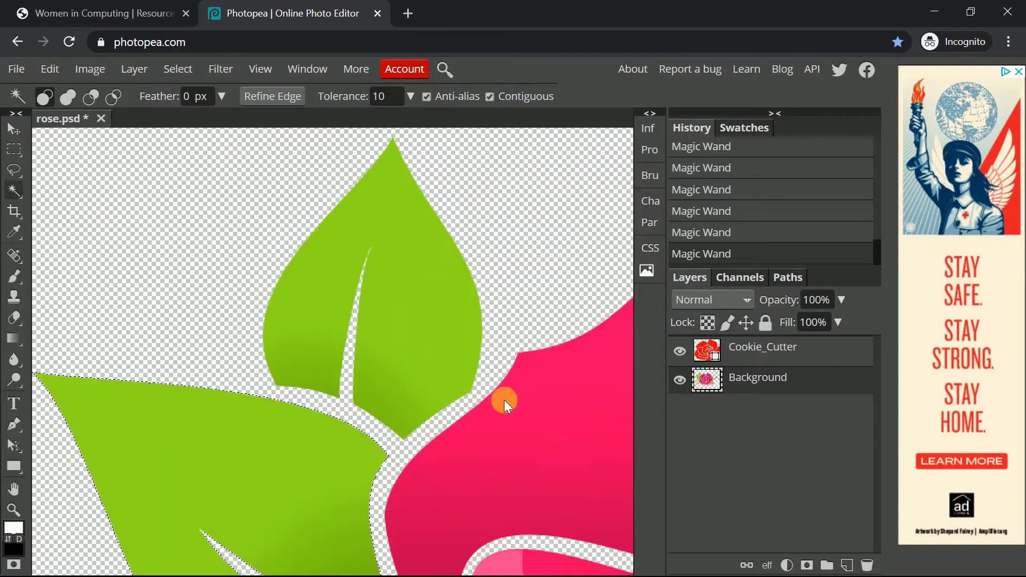
{"action": "scroll", "coordinate": [334, 338], "scroll_direction": "right", "scroll_amount": 3}
{"action": "left_click", "coordinate": [336, 274], "text": "shift"}
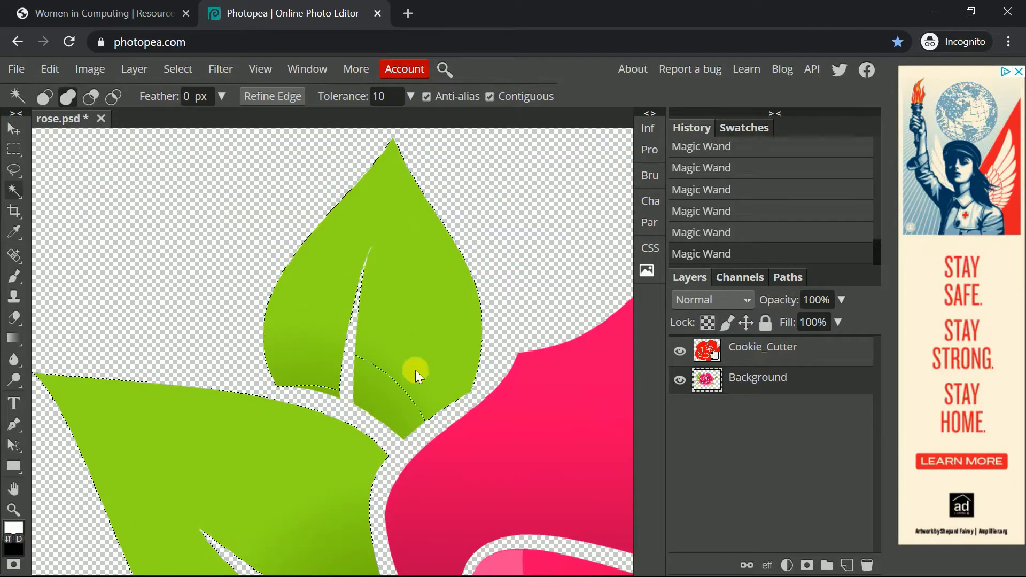
{"action": "left_click", "coordinate": [374, 406], "text": "shift"}
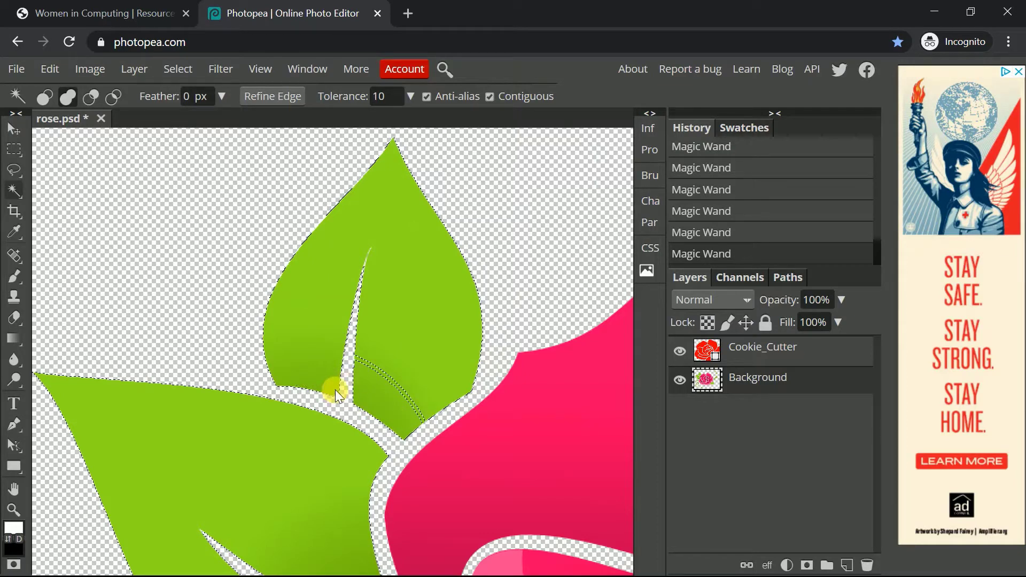
{"action": "left_click", "coordinate": [386, 373], "text": "shift"}
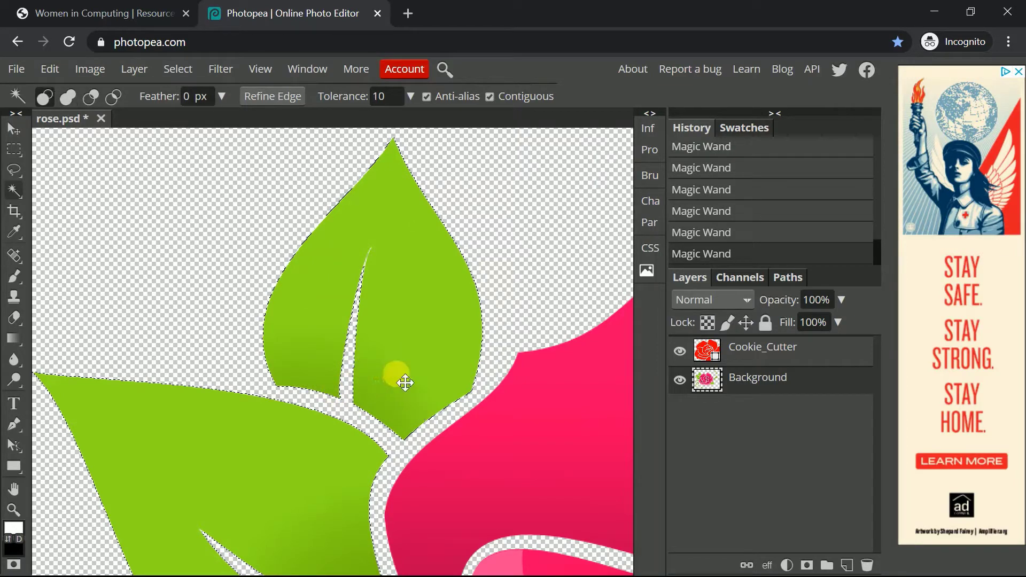
{"action": "key", "text": "ctrl+minus"}
{"action": "key", "text": "ctrl+minus"}
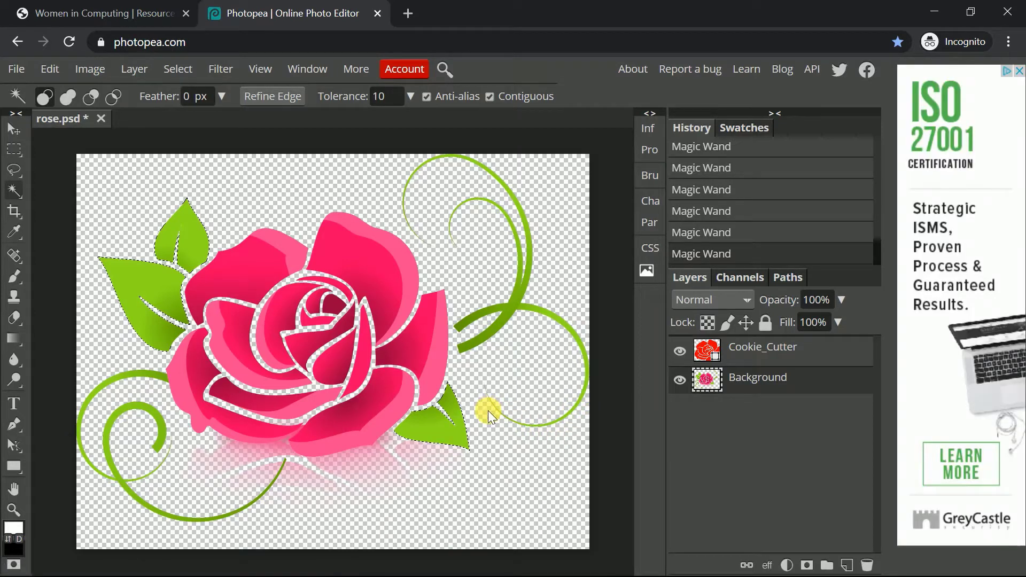
Step: Create a new layer above Background and paste the three leaves into it, allowing the site clipboard access
{"action": "left_click", "coordinate": [847, 564]}
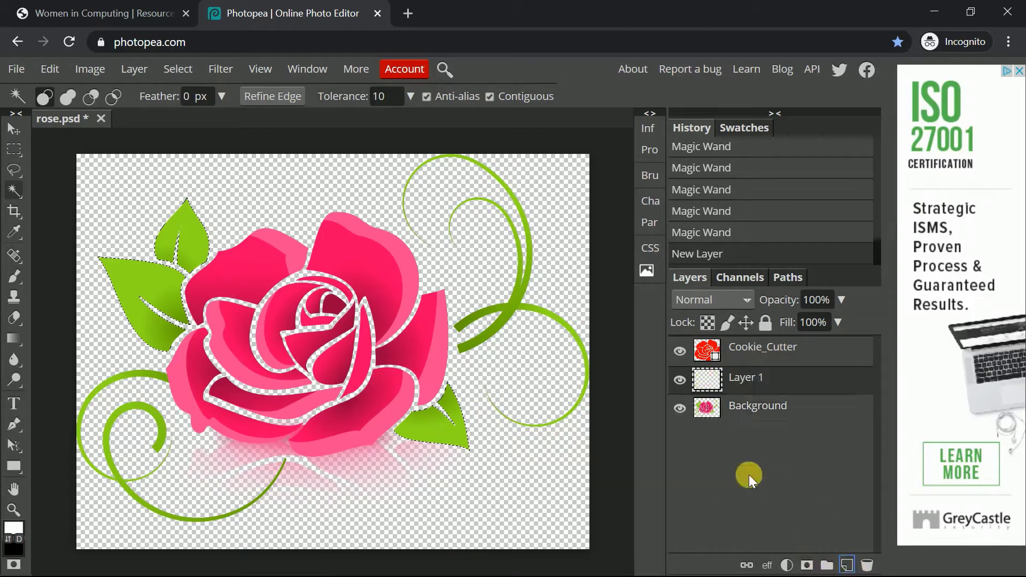
{"action": "key", "text": "ctrl+v"}
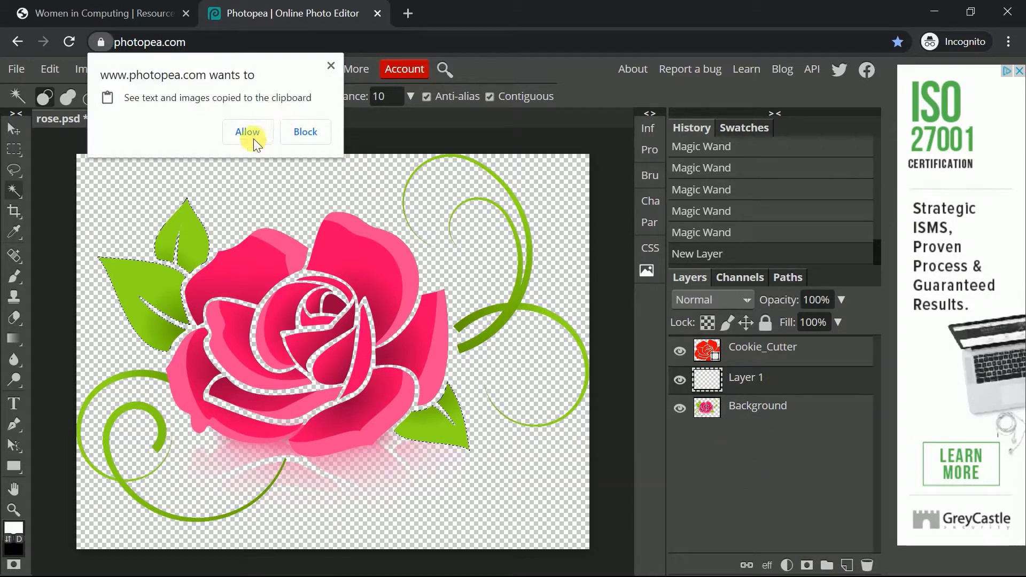
{"action": "left_click", "coordinate": [253, 139]}
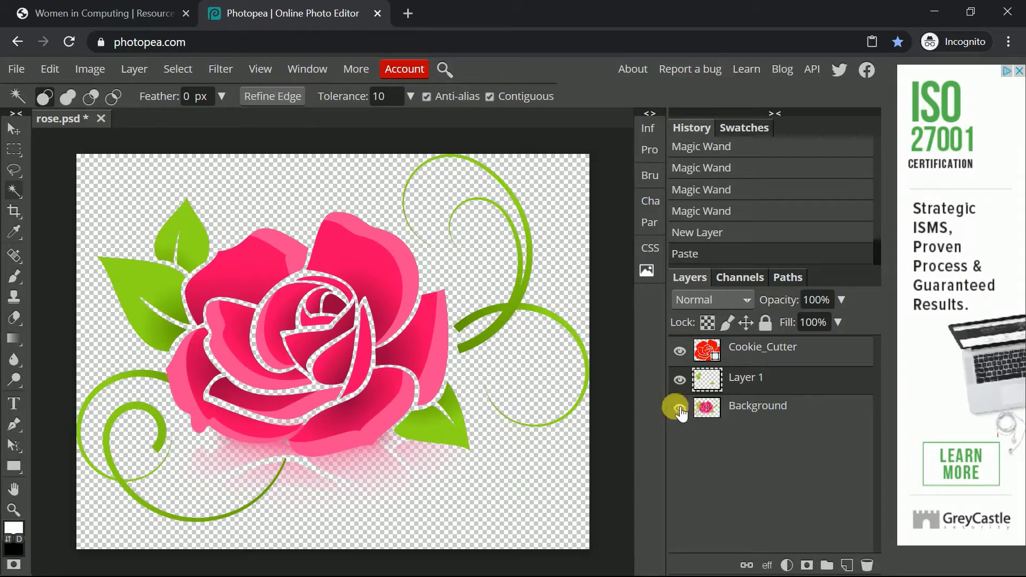
Step: View the pasted leaves alone, then hide Layer 1 and make Cookie_Cutter the active layer with Background shown
{"action": "left_click", "coordinate": [680, 353]}
{"action": "left_click", "coordinate": [679, 409]}
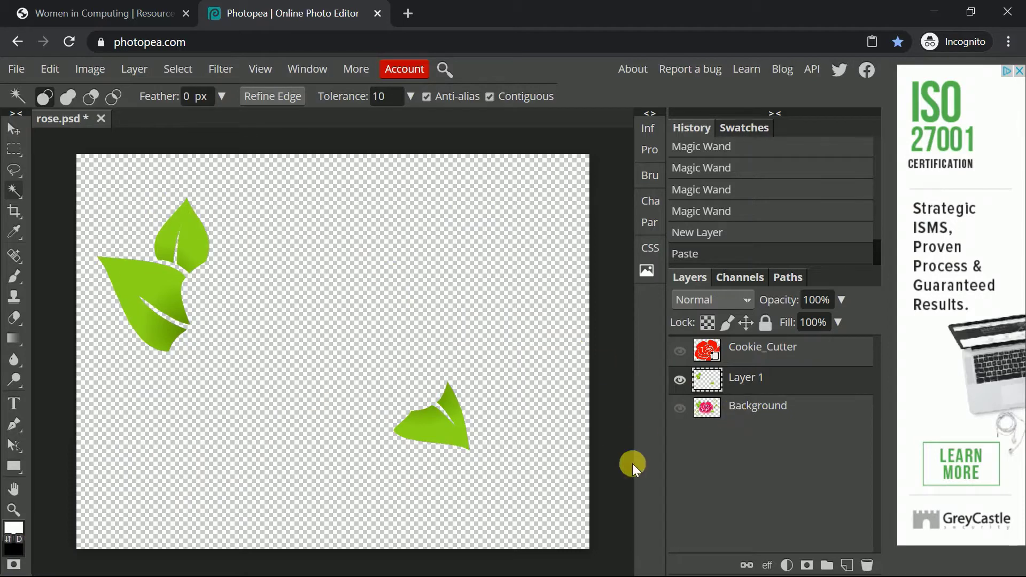
{"action": "left_click", "coordinate": [679, 380]}
{"action": "left_click", "coordinate": [679, 410]}
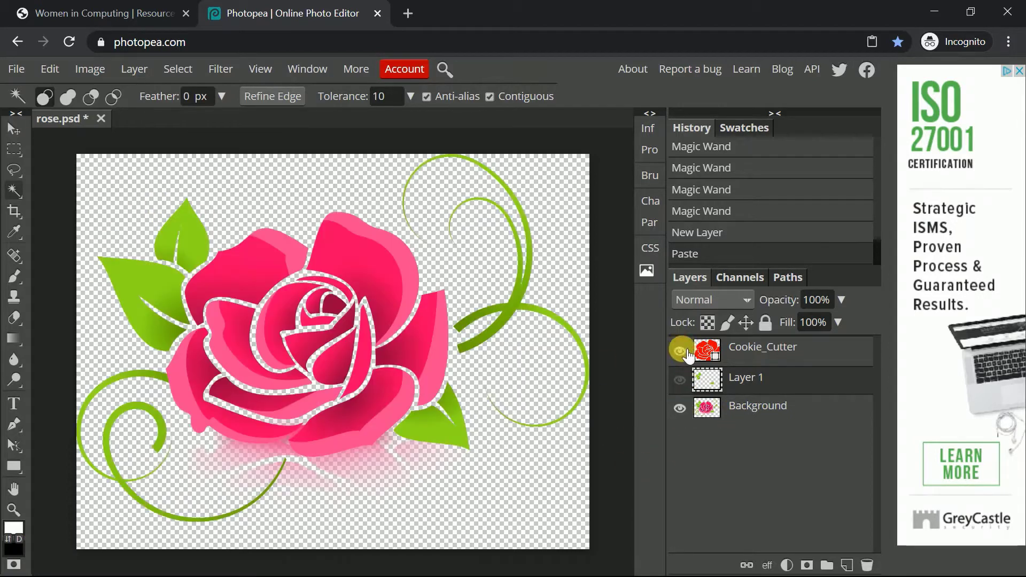
{"action": "left_click", "coordinate": [756, 354]}
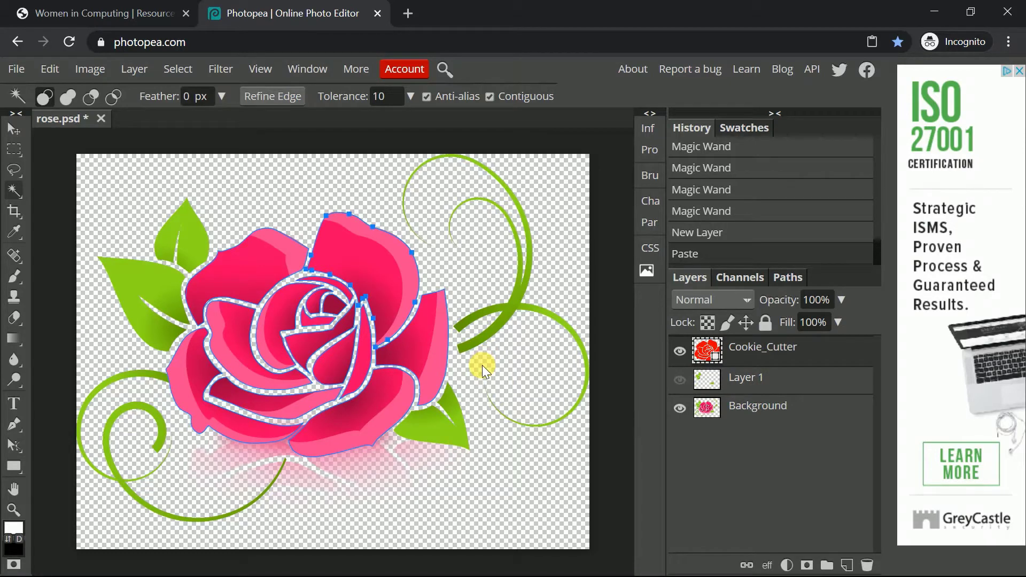
{"action": "left_click", "coordinate": [232, 265]}
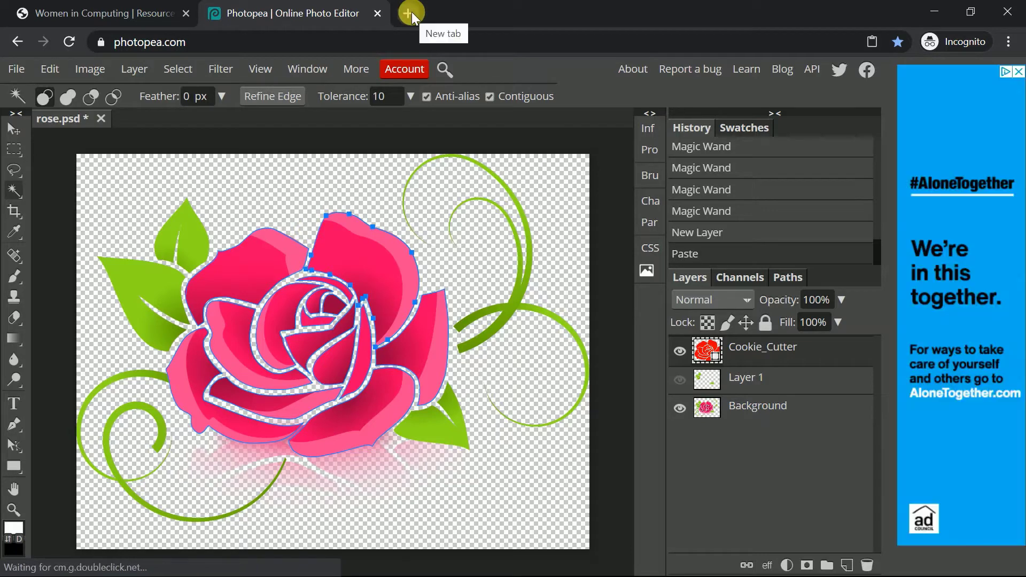
Step: Open pixabay.com in a new browser tab
{"action": "left_click", "coordinate": [412, 12]}
{"action": "type", "text": "pixabay.com"}
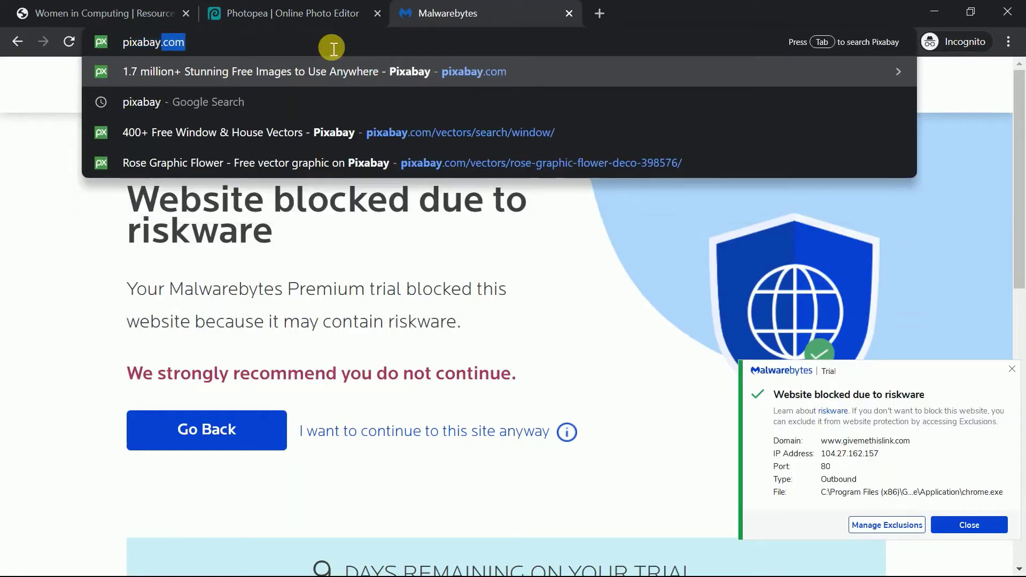
{"action": "key", "text": "Return"}
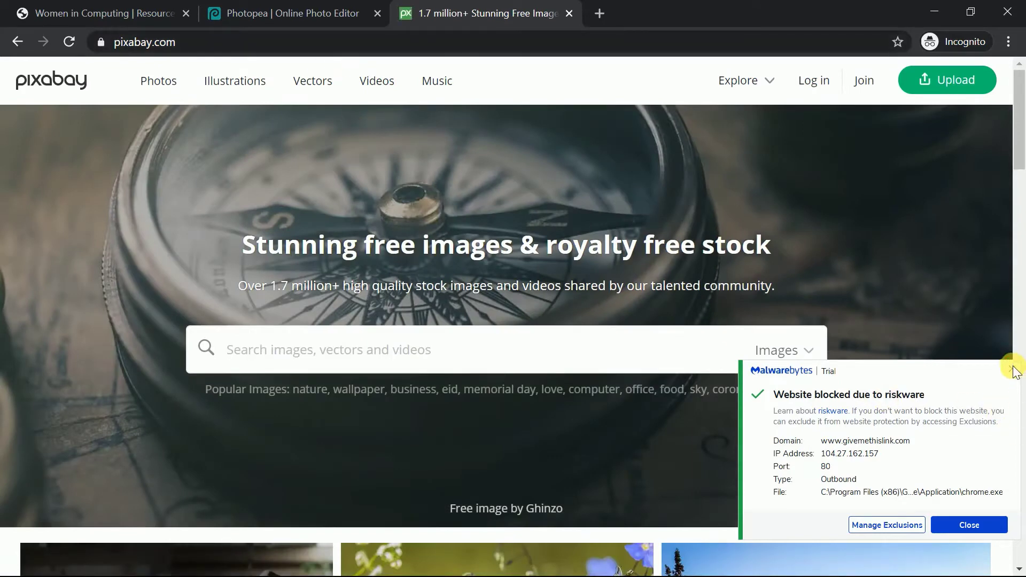
Step: Dismiss the Malwarebytes notification and search Pixabay images for "background"
{"action": "left_click", "coordinate": [1012, 369]}
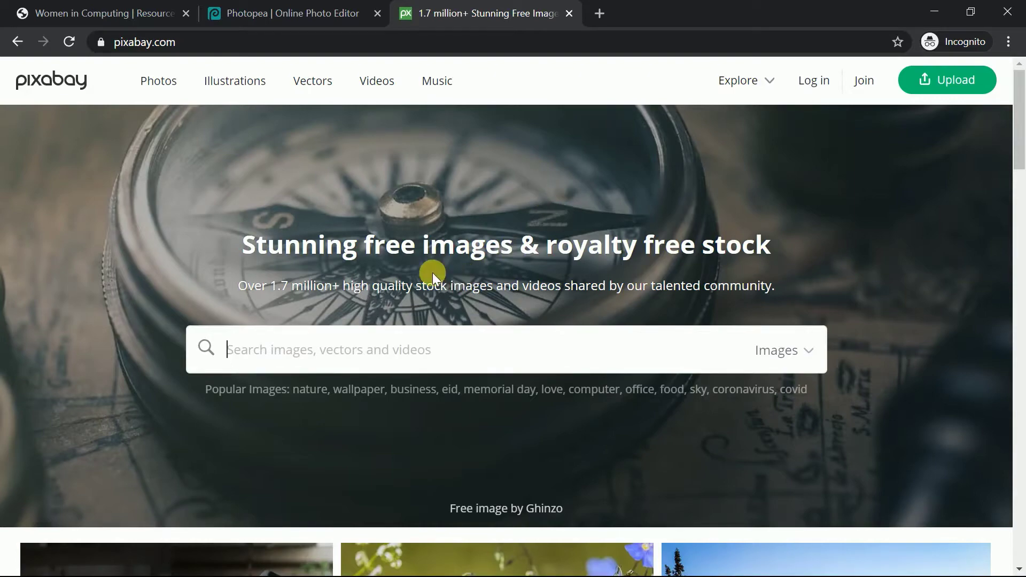
{"action": "scroll", "coordinate": [431, 273], "scroll_direction": "down", "scroll_amount": 4}
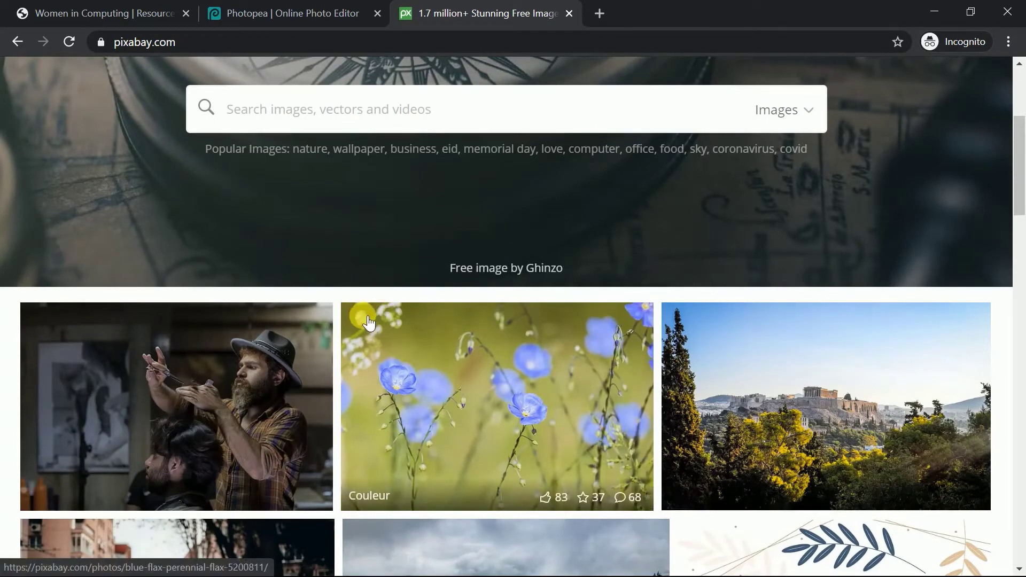
{"action": "scroll", "coordinate": [337, 262], "scroll_direction": "up", "scroll_amount": 3}
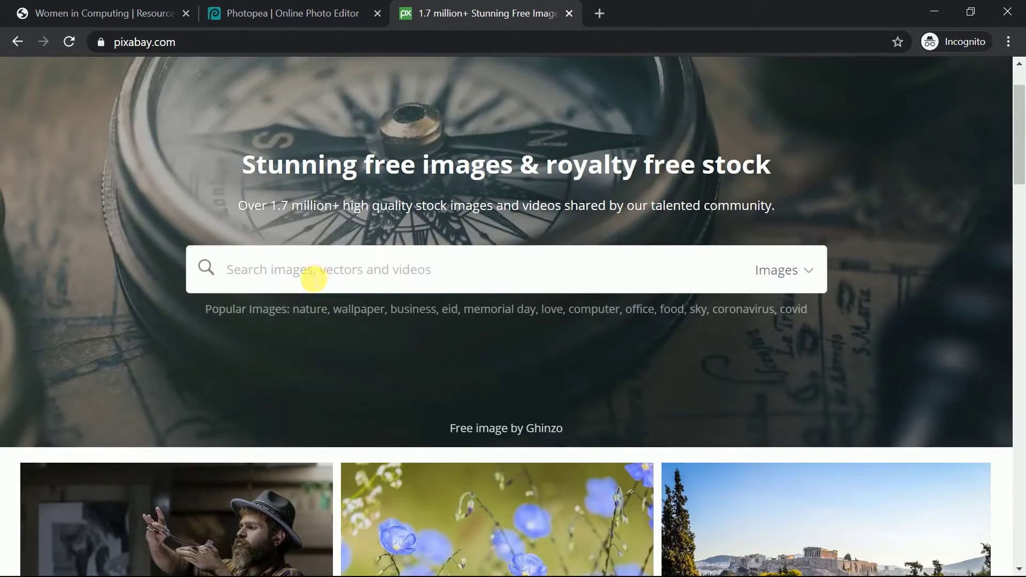
{"action": "type", "text": "backgroun"}
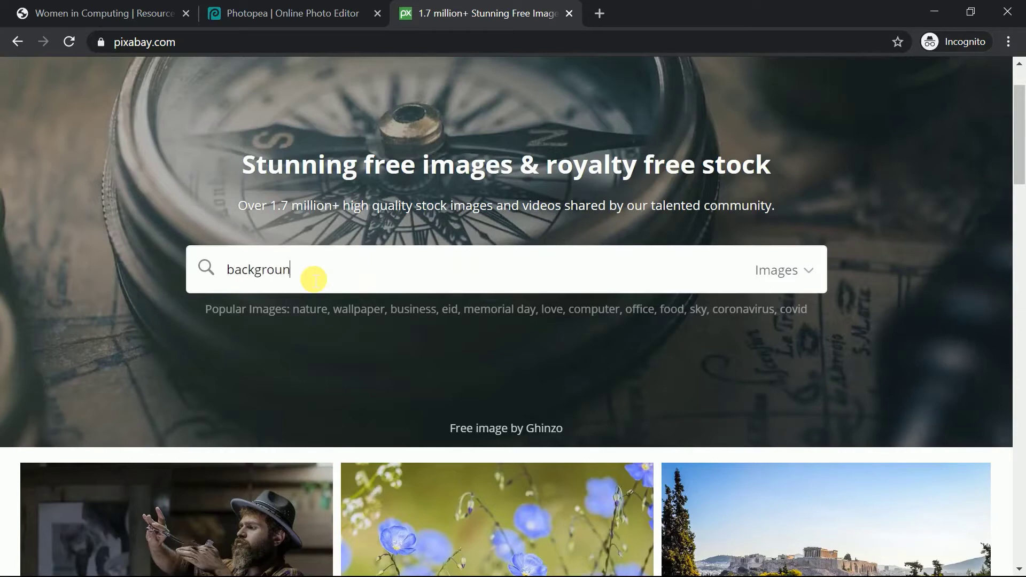
{"action": "type", "text": "d"}
{"action": "key", "text": "Return"}
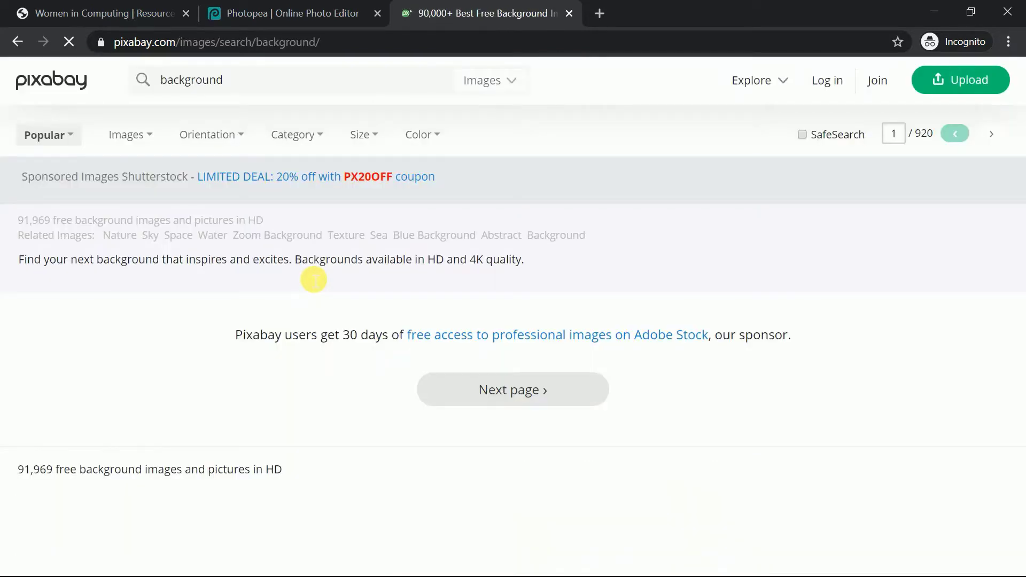
Step: Browse the background search results for images that could suit the cookie cutter art
{"action": "scroll", "coordinate": [335, 272], "scroll_direction": "down", "scroll_amount": 3}
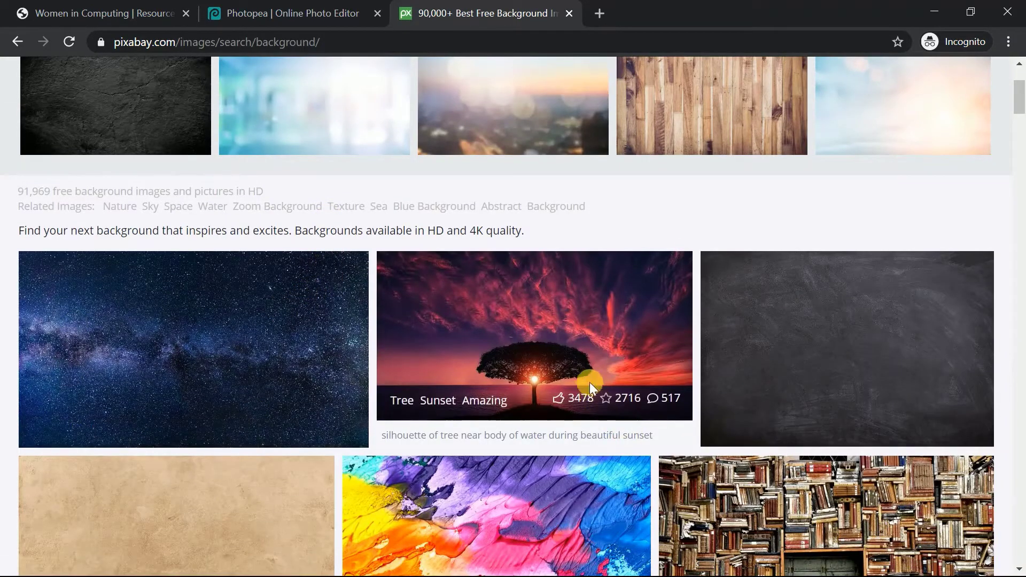
{"action": "scroll", "coordinate": [590, 381], "scroll_direction": "up", "scroll_amount": 2}
{"action": "scroll", "coordinate": [590, 380], "scroll_direction": "up", "scroll_amount": 1}
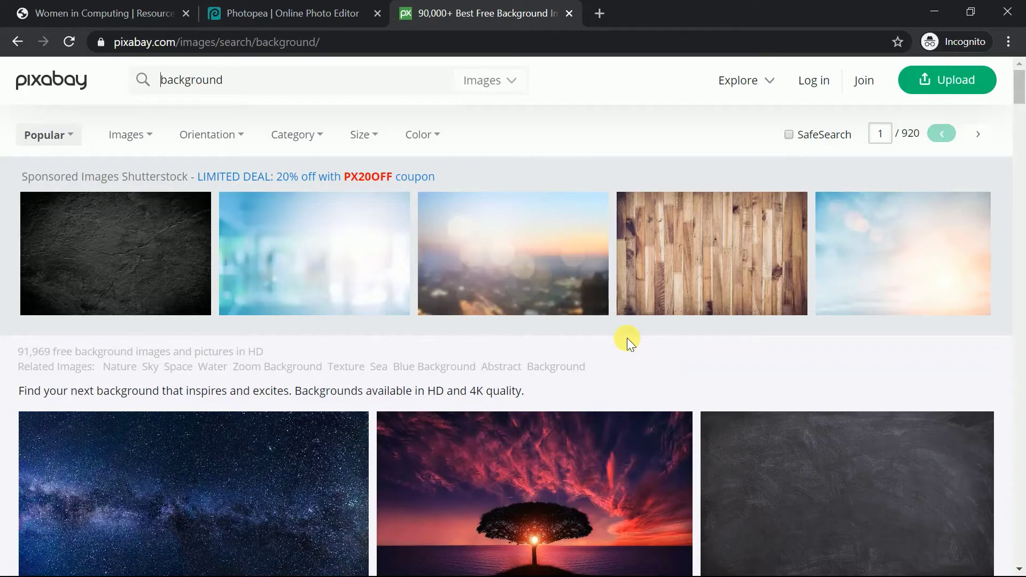
{"action": "scroll", "coordinate": [499, 263], "scroll_direction": "down", "scroll_amount": 7}
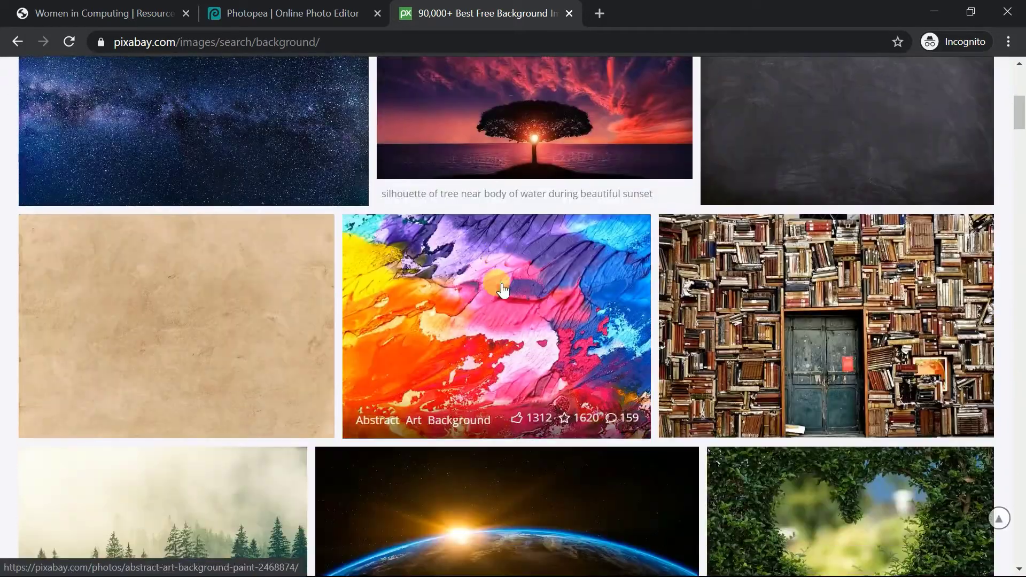
{"action": "scroll", "coordinate": [501, 287], "scroll_direction": "down", "scroll_amount": 8}
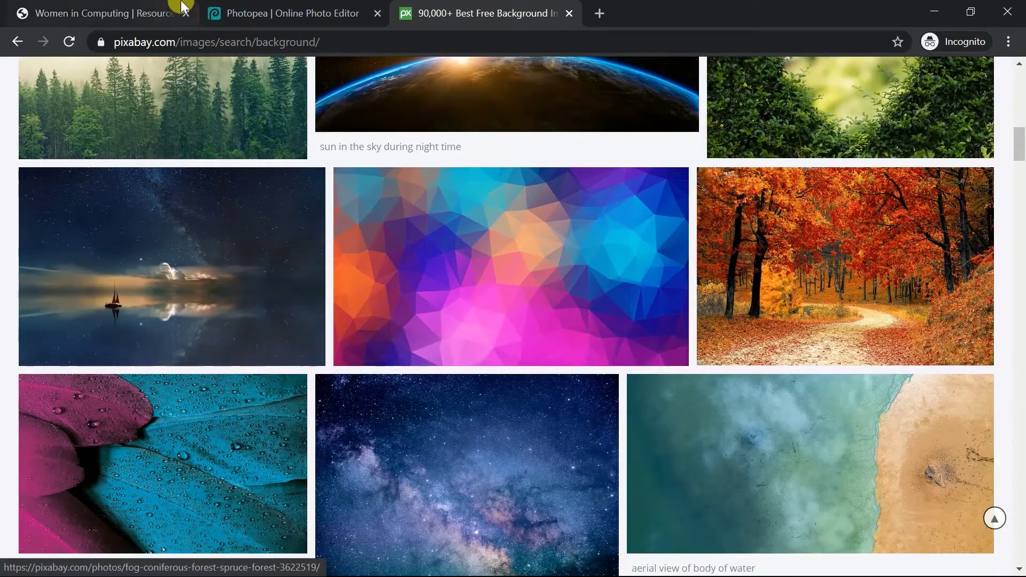
{"action": "scroll", "coordinate": [355, 223], "scroll_direction": "down", "scroll_amount": 8}
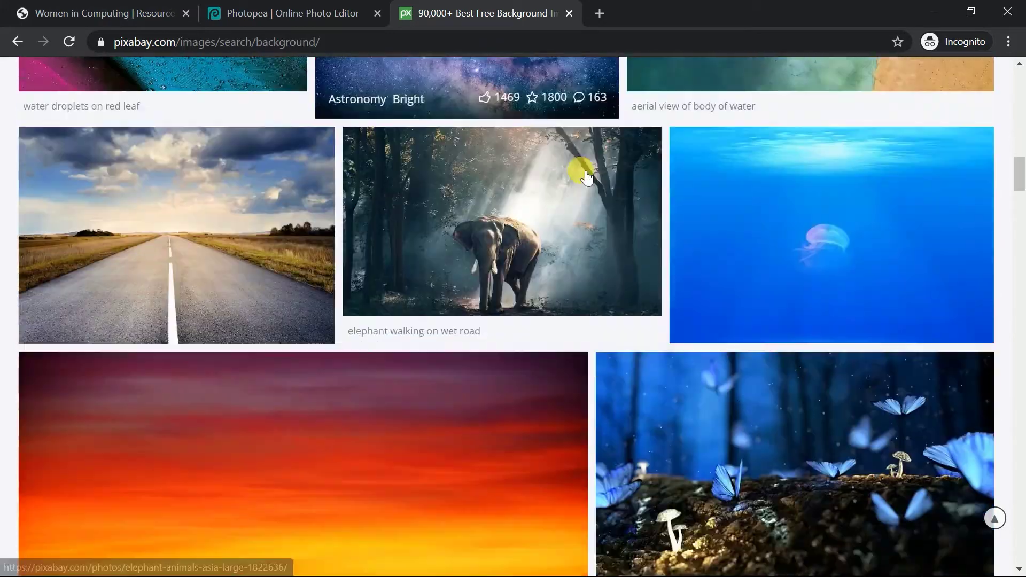
{"action": "scroll", "coordinate": [582, 171], "scroll_direction": "down", "scroll_amount": 3}
{"action": "scroll", "coordinate": [343, 247], "scroll_direction": "down", "scroll_amount": 1}
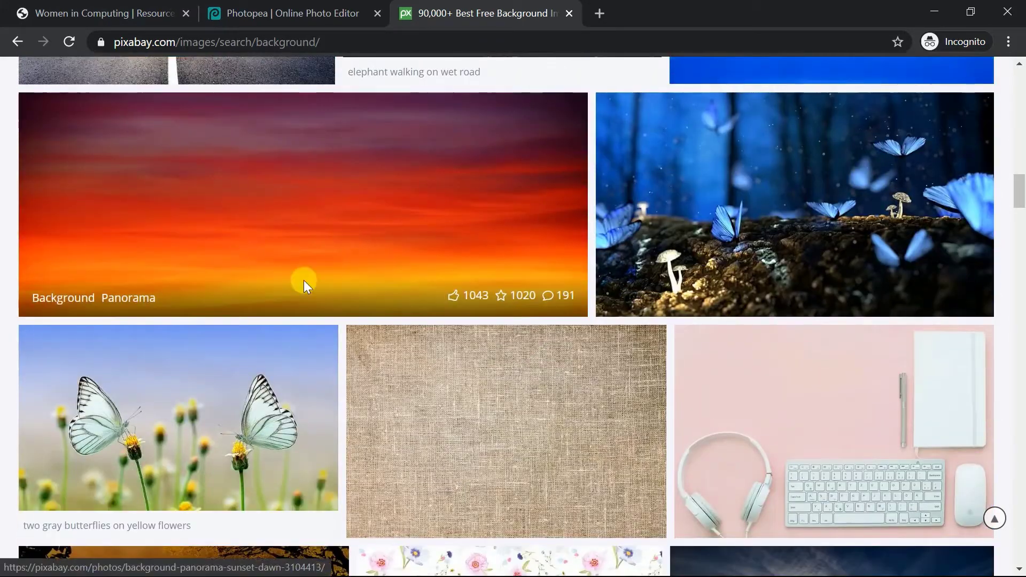
{"action": "scroll", "coordinate": [303, 280], "scroll_direction": "down", "scroll_amount": 1}
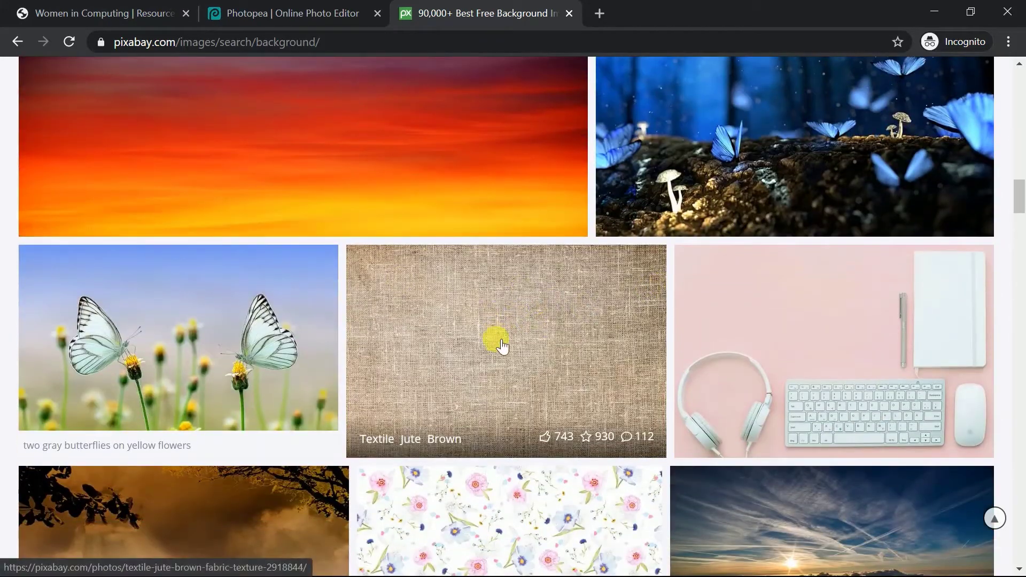
{"action": "scroll", "coordinate": [502, 346], "scroll_direction": "down", "scroll_amount": 5}
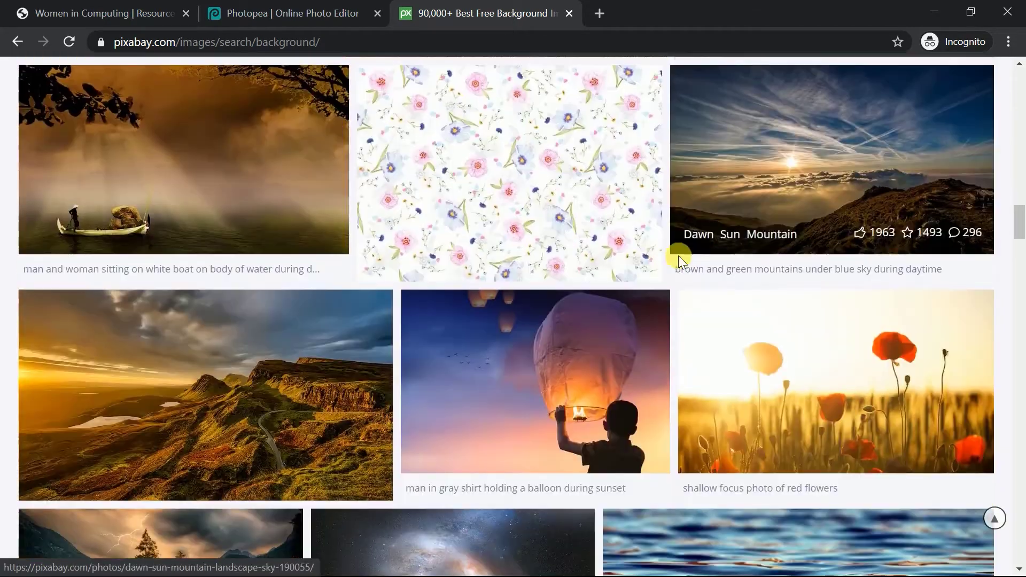
{"action": "scroll", "coordinate": [401, 286], "scroll_direction": "down", "scroll_amount": 3}
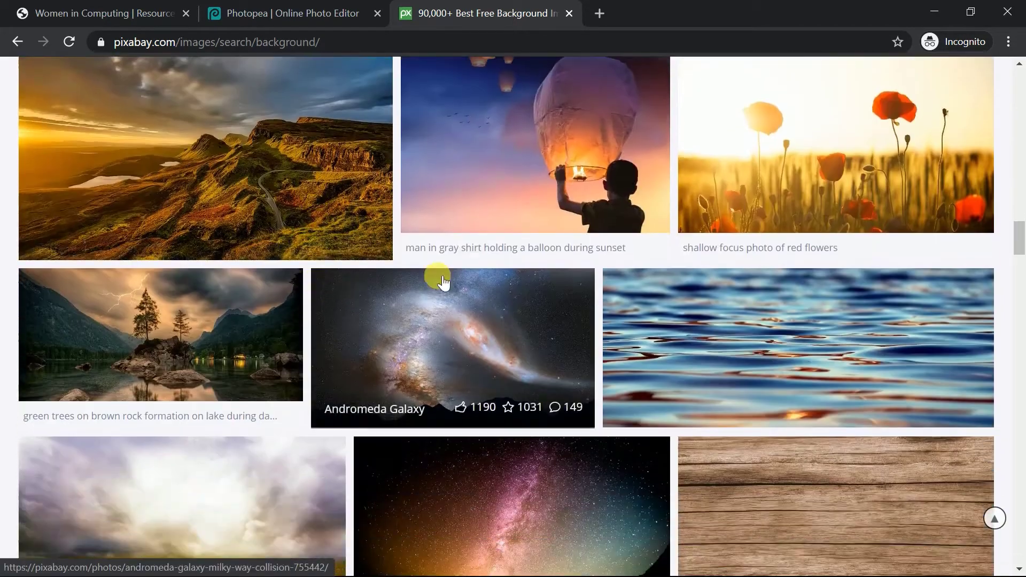
{"action": "scroll", "coordinate": [445, 277], "scroll_direction": "down", "scroll_amount": 4}
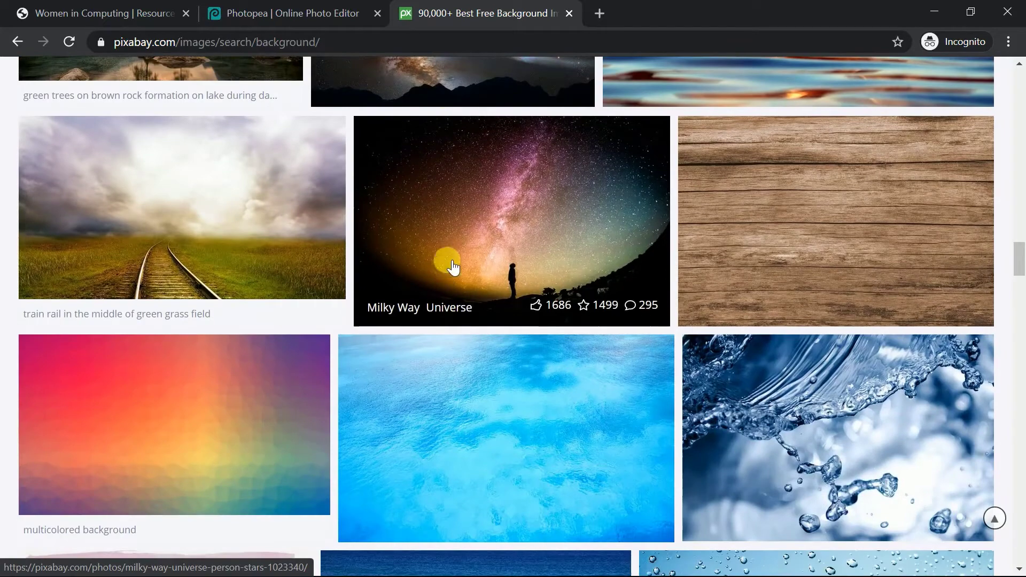
Step: Open the Milky Way Universe, Rain Drops and Lime Lemons photos from the results in separate new browser tabs
{"action": "left_click", "coordinate": [559, 188]}
{"action": "scroll", "coordinate": [559, 188], "scroll_direction": "down", "scroll_amount": 3}
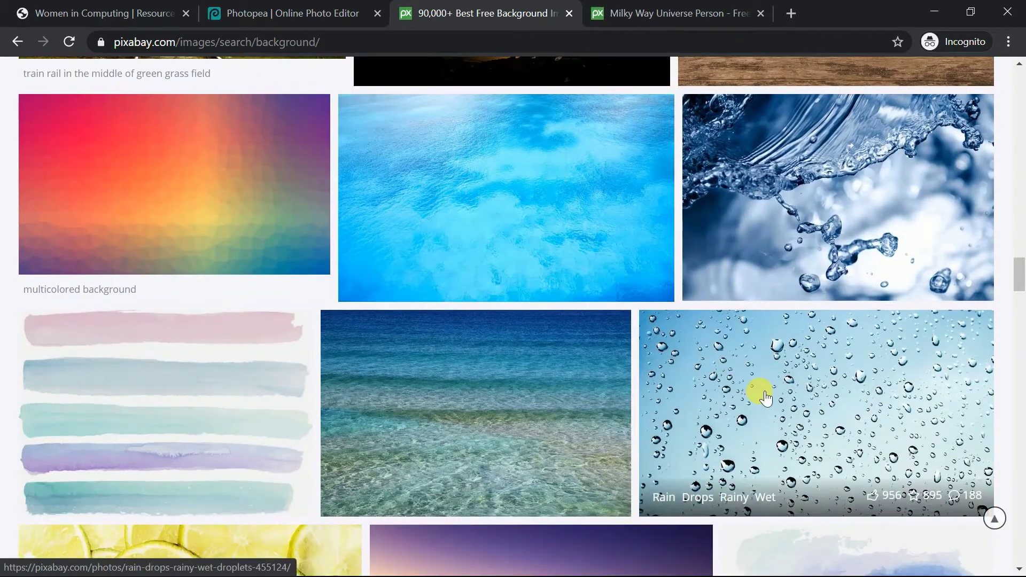
{"action": "middle_click", "coordinate": [668, 348]}
{"action": "scroll", "coordinate": [488, 290], "scroll_direction": "down", "scroll_amount": 4}
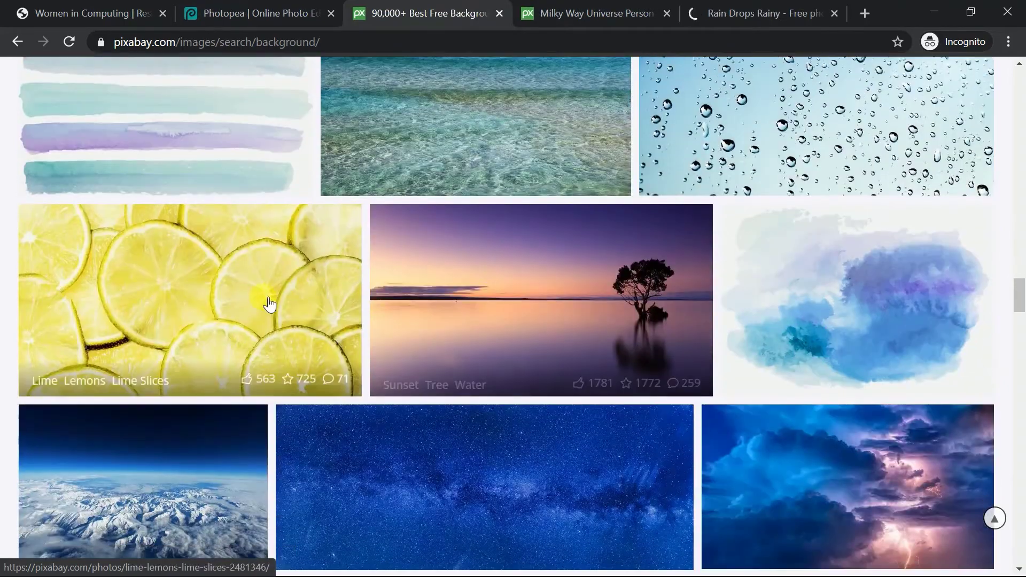
{"action": "middle_click", "coordinate": [265, 302]}
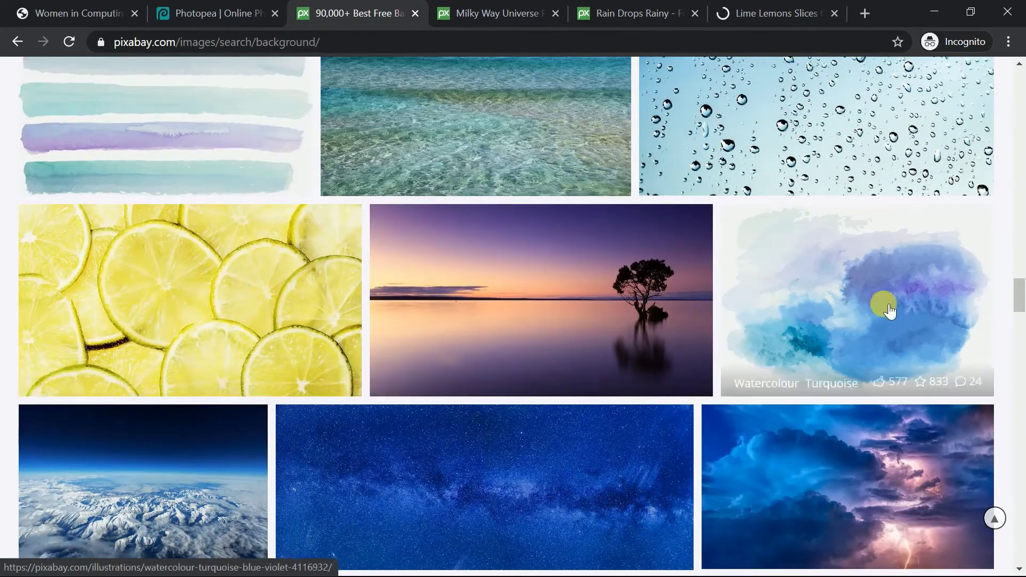
Step: Find the pink bokeh lights image further down the results and open it in a new browser tab
{"action": "scroll", "coordinate": [577, 348], "scroll_direction": "down", "scroll_amount": 3}
{"action": "scroll", "coordinate": [559, 353], "scroll_direction": "down", "scroll_amount": 7}
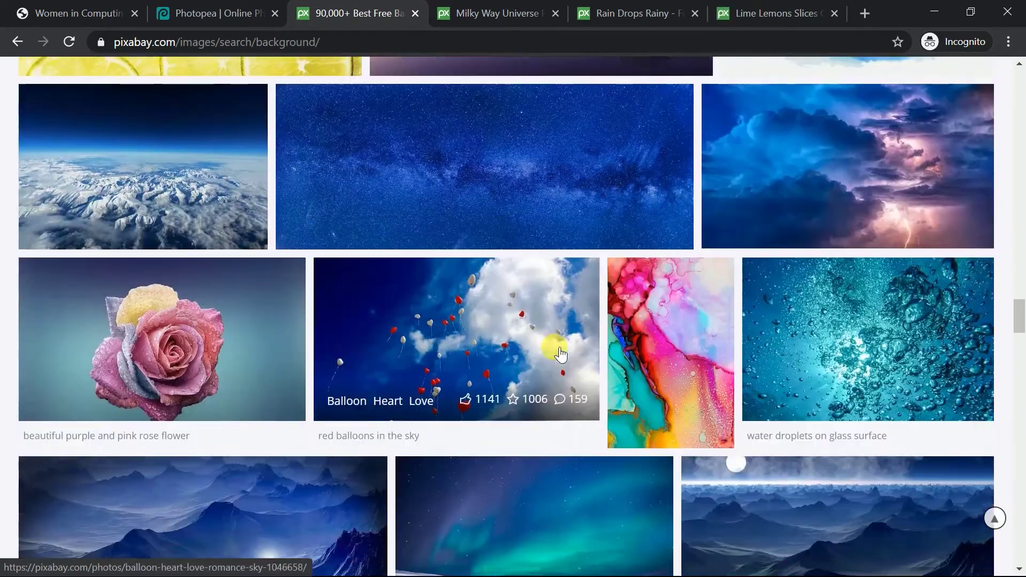
{"action": "scroll", "coordinate": [668, 289], "scroll_direction": "down", "scroll_amount": 6}
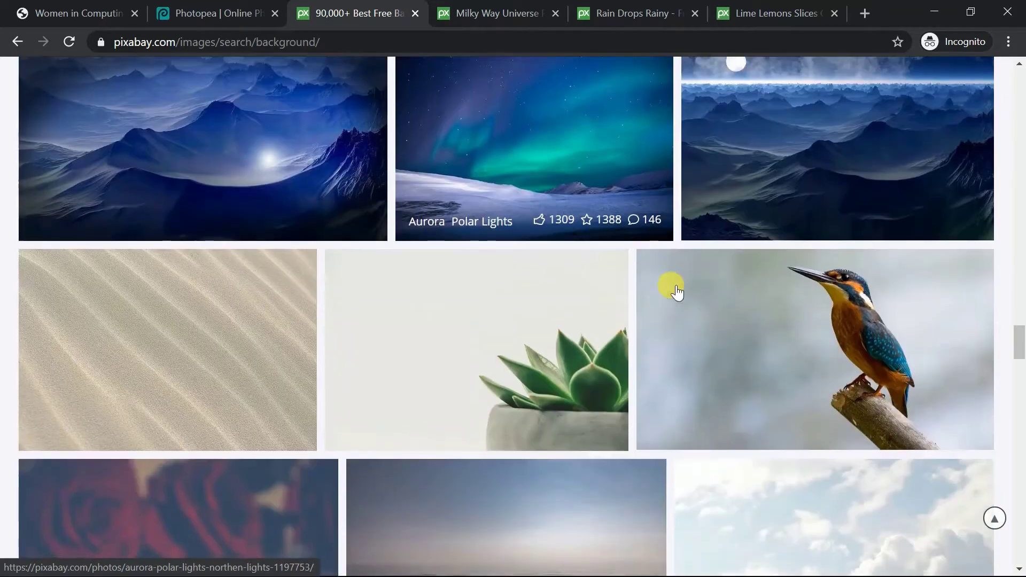
{"action": "scroll", "coordinate": [662, 282], "scroll_direction": "down", "scroll_amount": 5}
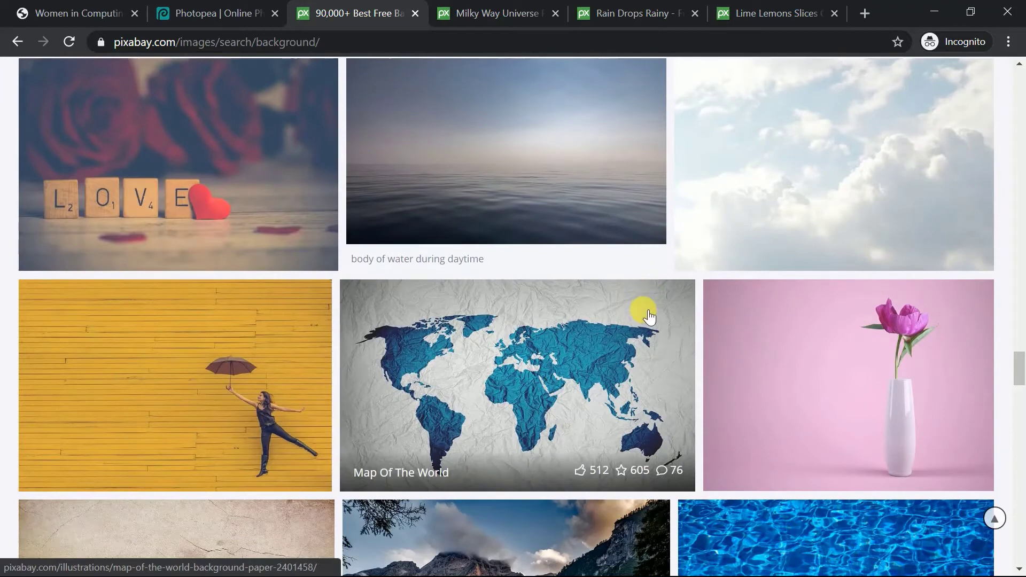
{"action": "scroll", "coordinate": [544, 351], "scroll_direction": "down", "scroll_amount": 5}
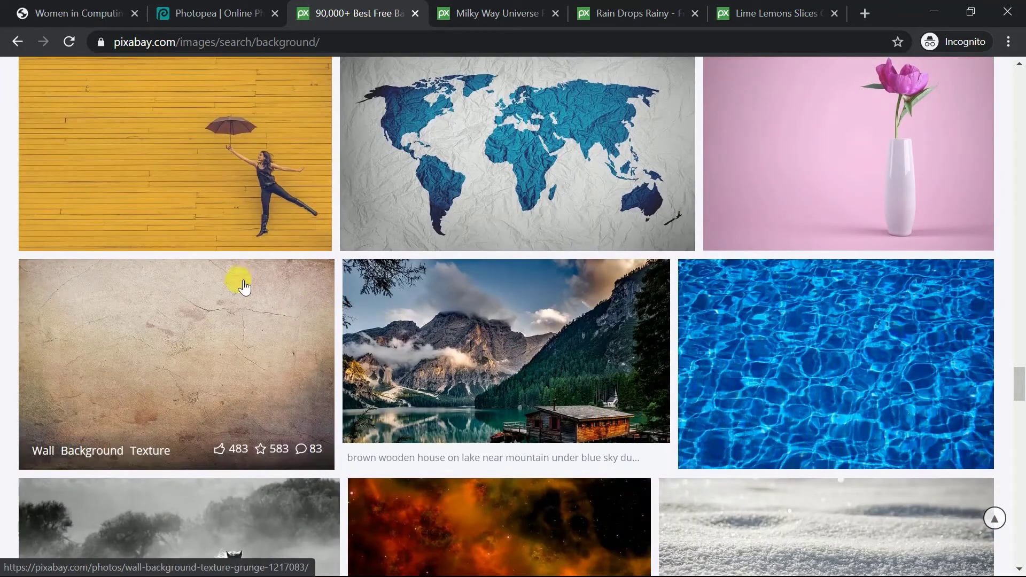
{"action": "scroll", "coordinate": [244, 337], "scroll_direction": "down", "scroll_amount": 7}
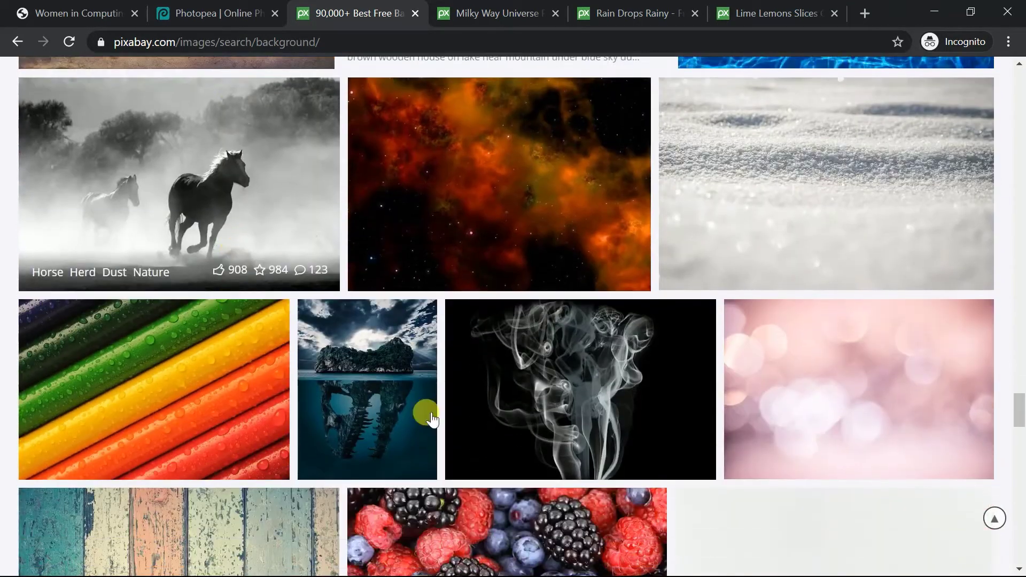
{"action": "middle_click", "coordinate": [774, 385]}
Step: Open the Hardwood Antique photo of coloured wooden planks in a new browser tab
{"action": "scroll", "coordinate": [208, 269], "scroll_direction": "down", "scroll_amount": 3}
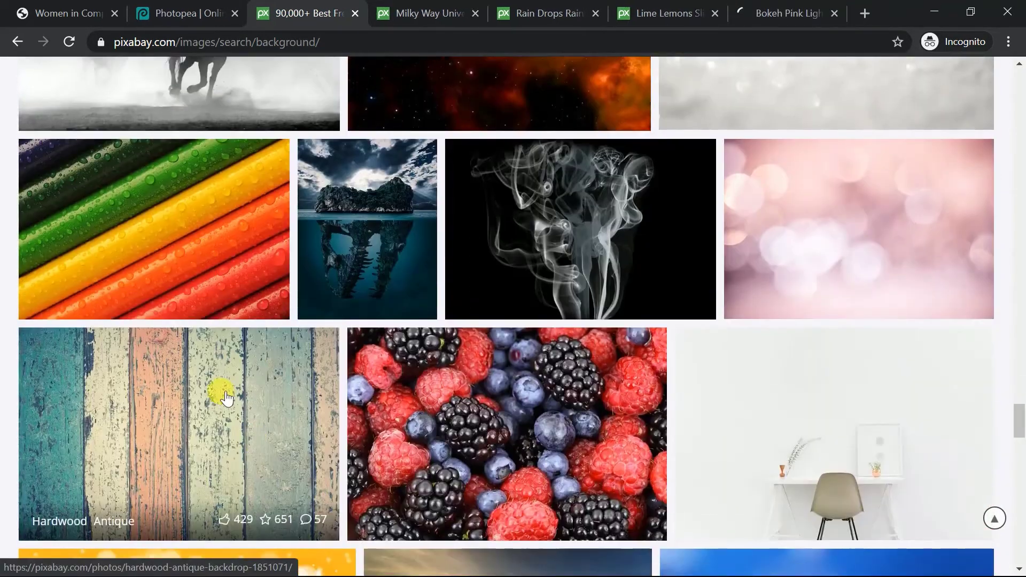
{"action": "scroll", "coordinate": [217, 352], "scroll_direction": "down", "scroll_amount": 3}
{"action": "scroll", "coordinate": [204, 245], "scroll_direction": "down", "scroll_amount": 3}
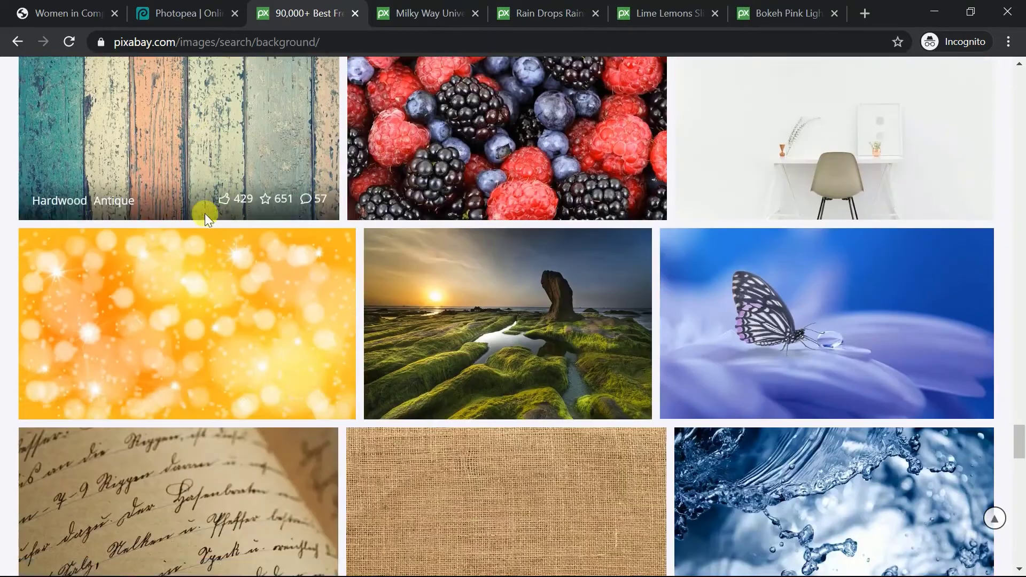
{"action": "scroll", "coordinate": [204, 213], "scroll_direction": "up", "scroll_amount": 2}
{"action": "middle_click", "coordinate": [245, 154]}
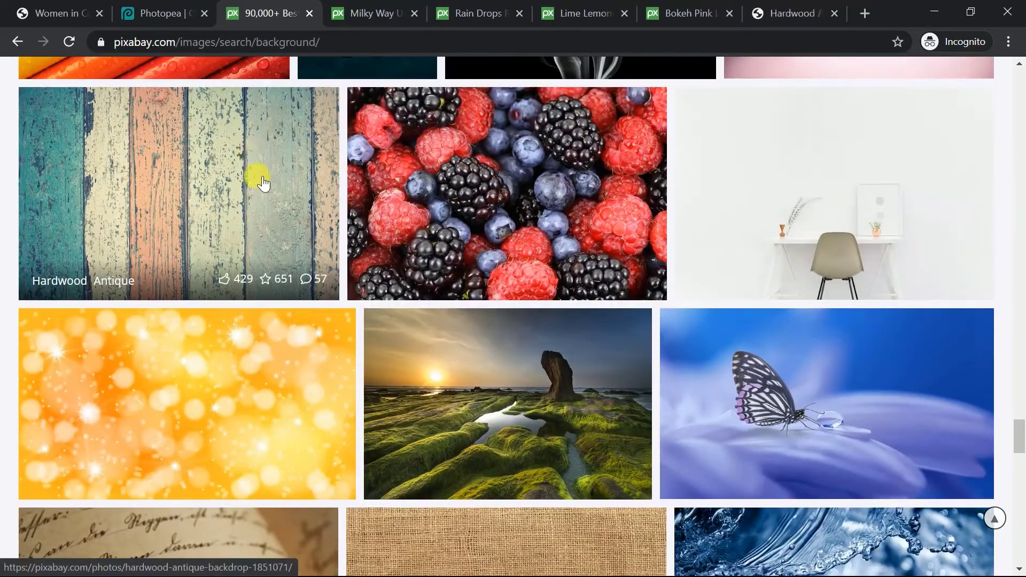
Step: View the Milky Way photo's page, then return to the background results and look through more images
{"action": "left_click", "coordinate": [379, 11]}
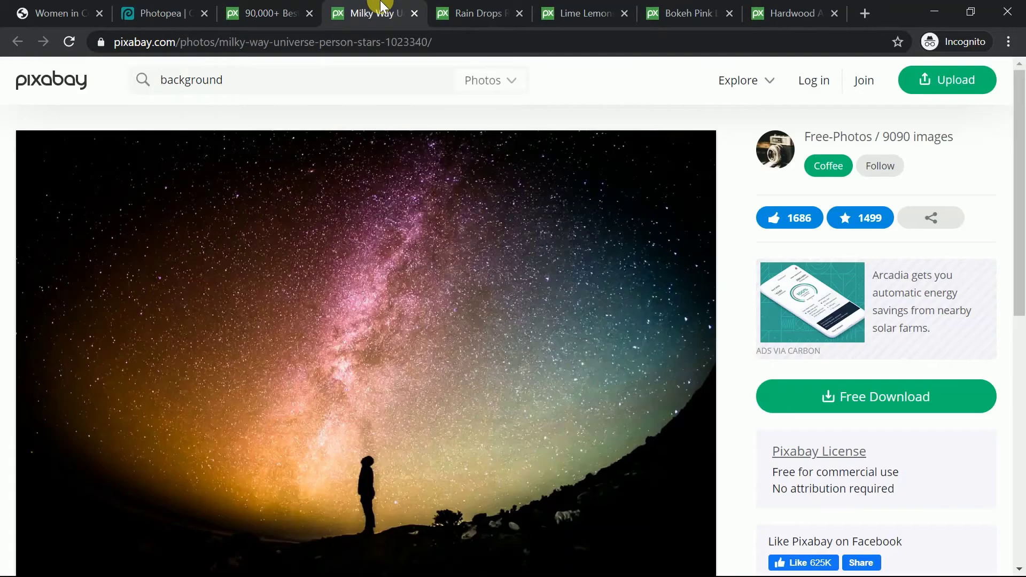
{"action": "left_click", "coordinate": [253, 6]}
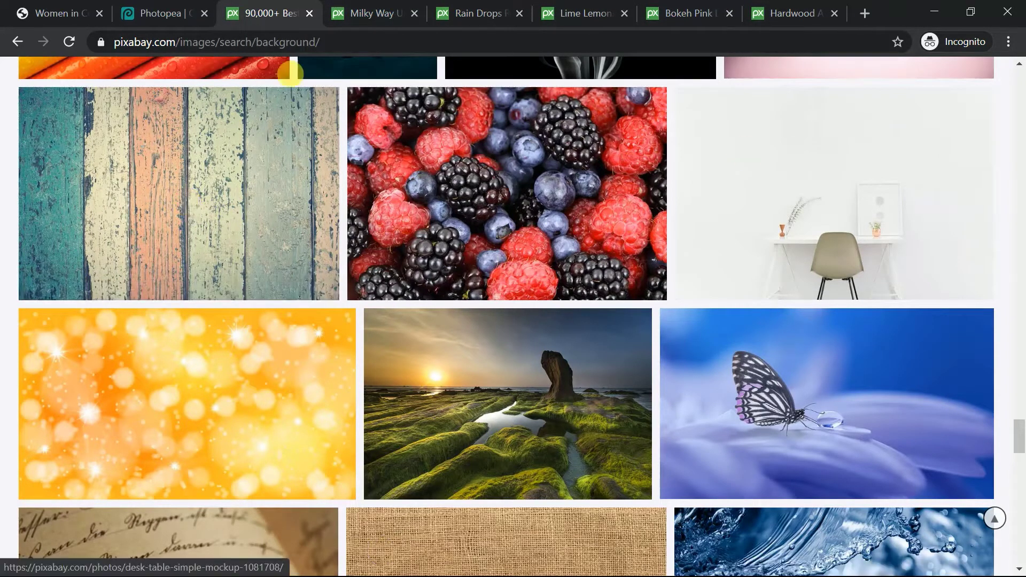
{"action": "scroll", "coordinate": [286, 157], "scroll_direction": "down", "scroll_amount": 1}
{"action": "scroll", "coordinate": [287, 157], "scroll_direction": "down", "scroll_amount": 10}
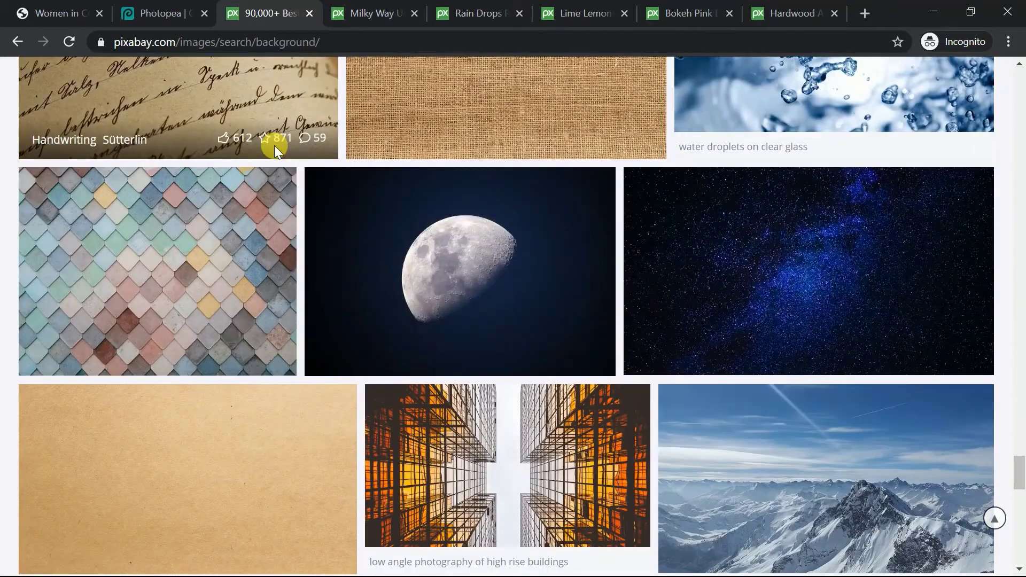
Step: Request the free 1920×1280 JPG download of the Milky Way photo and start the "I'm not a robot" check
{"action": "left_click", "coordinate": [371, 13]}
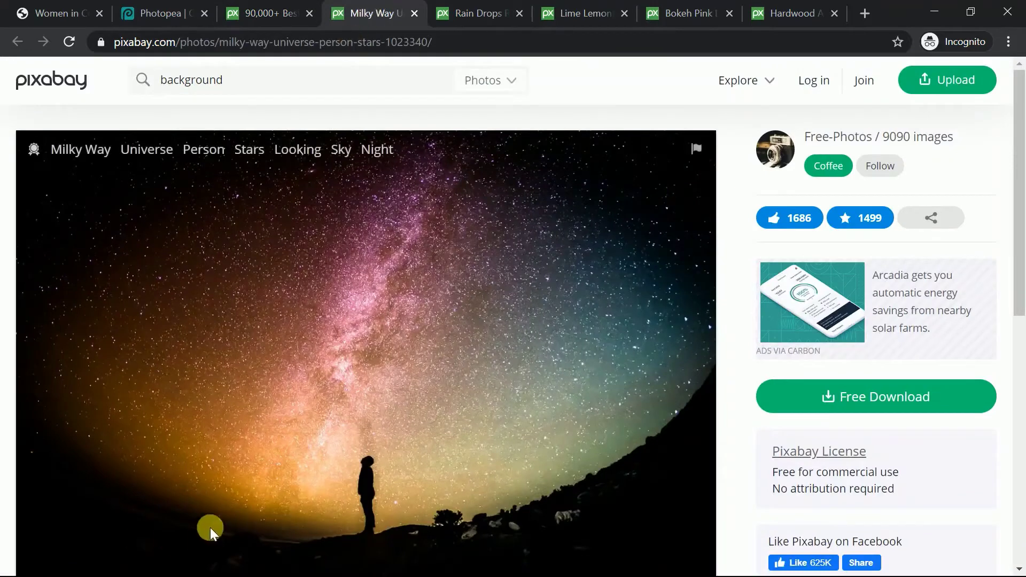
{"action": "left_click", "coordinate": [797, 396]}
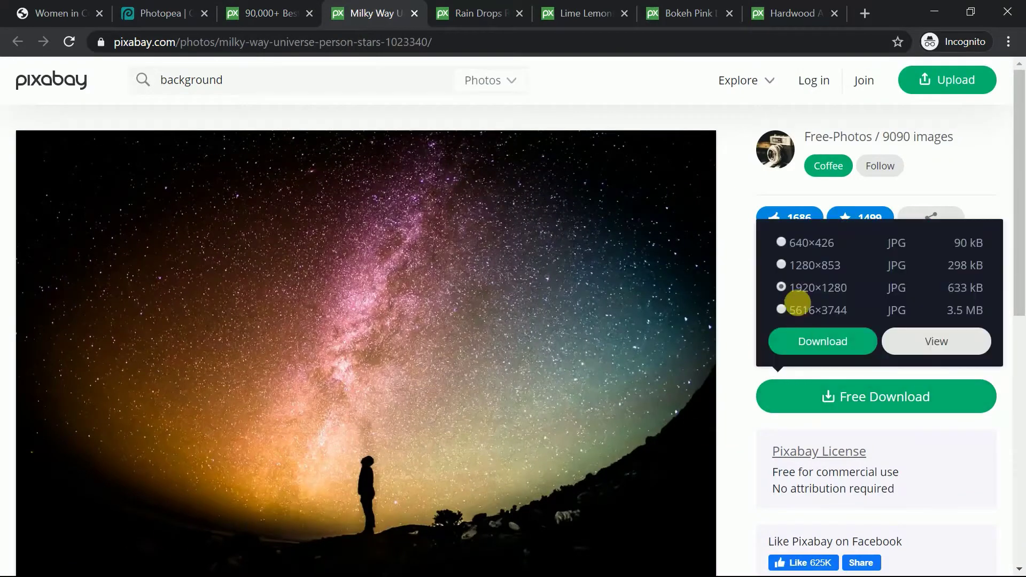
{"action": "left_click", "coordinate": [836, 341]}
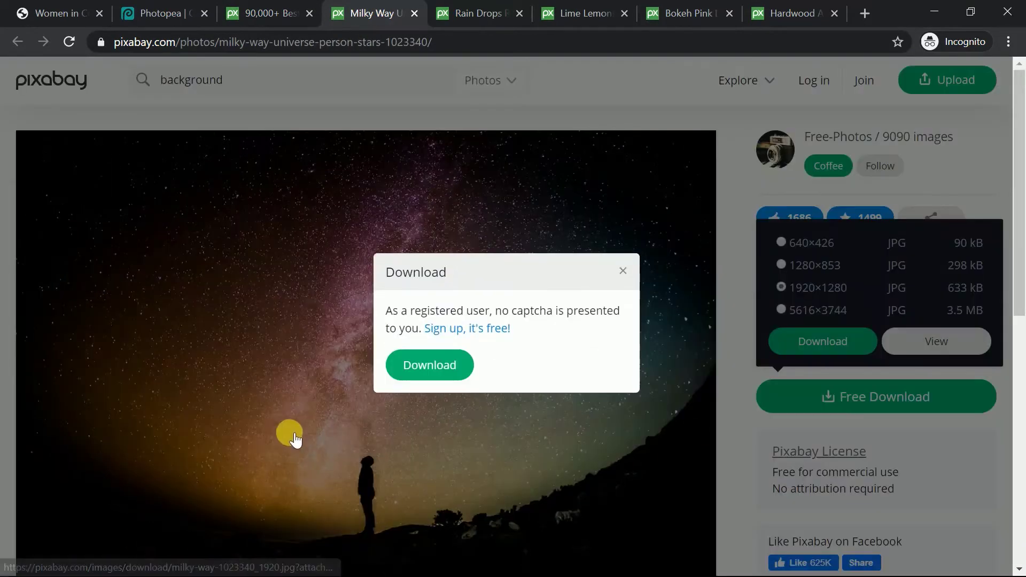
{"action": "left_click", "coordinate": [422, 339]}
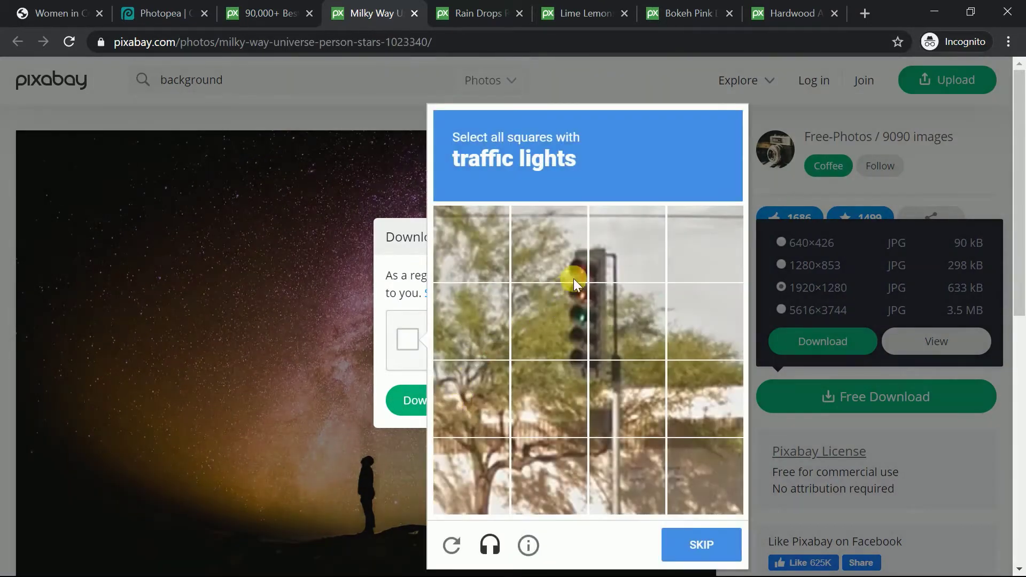
Step: Complete the reCAPTCHA by selecting the six squares around the traffic lights and verifying the selection
{"action": "left_click", "coordinate": [576, 262]}
{"action": "left_click", "coordinate": [623, 251]}
{"action": "left_click", "coordinate": [546, 324]}
{"action": "left_click", "coordinate": [603, 323]}
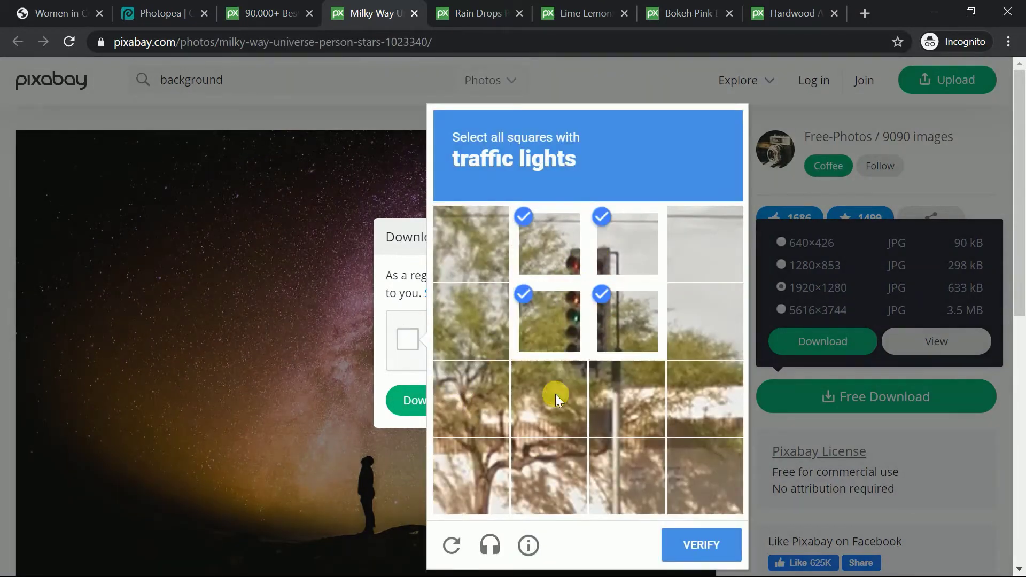
{"action": "left_click", "coordinate": [555, 393]}
{"action": "left_click", "coordinate": [620, 395]}
{"action": "left_click", "coordinate": [687, 547]}
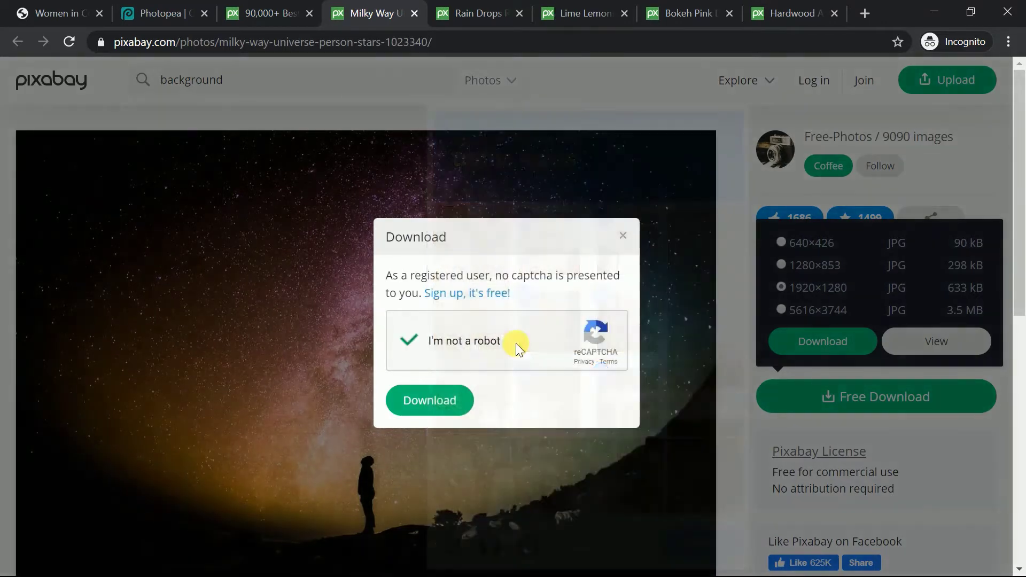
Step: Download the Milky Way photo, request the 1920×1114 JPG of the Rain Drops photo and start its robot check
{"action": "left_click", "coordinate": [430, 387]}
{"action": "left_click", "coordinate": [460, 11]}
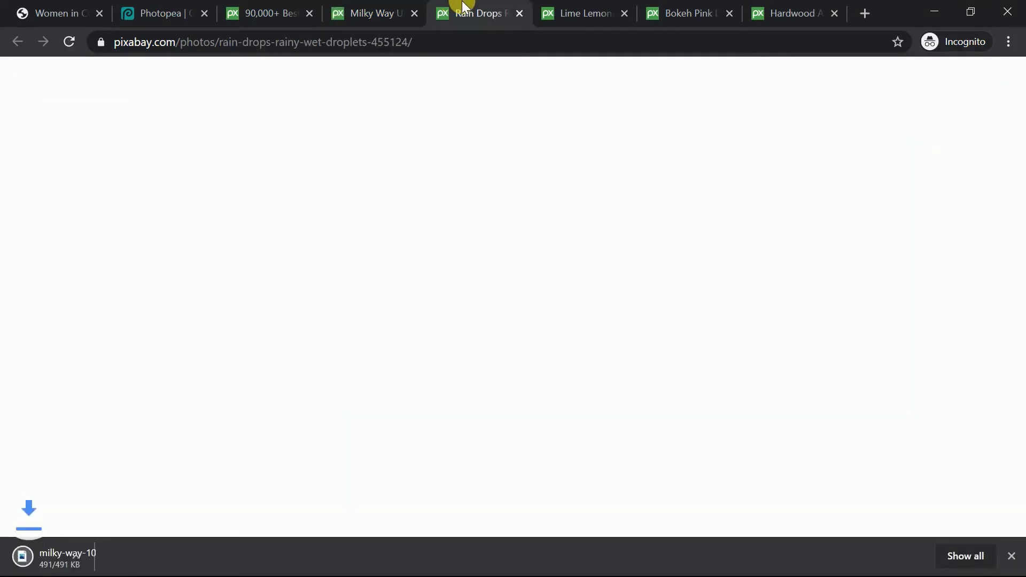
{"action": "left_click", "coordinate": [843, 396]}
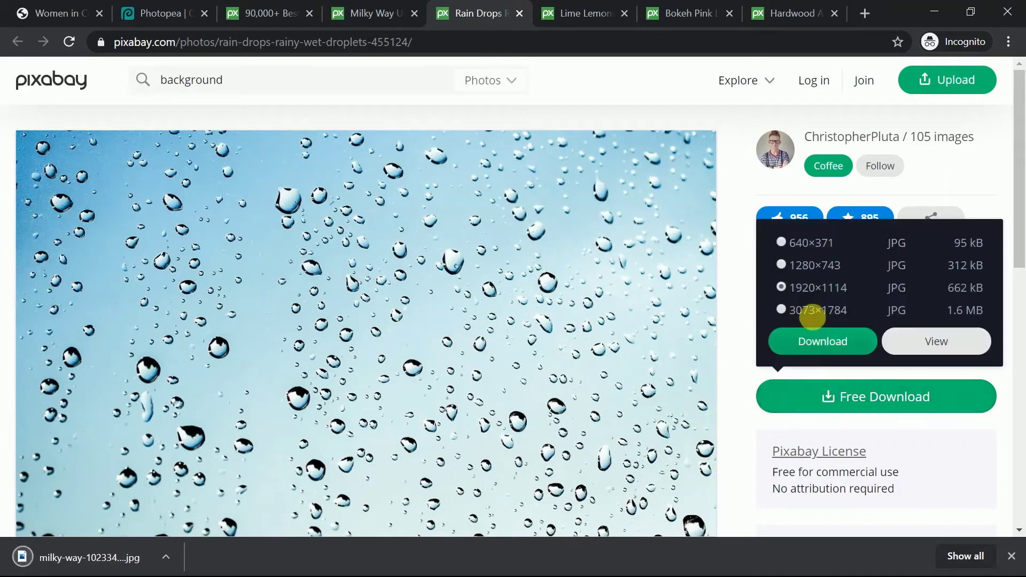
{"action": "left_click", "coordinate": [812, 341]}
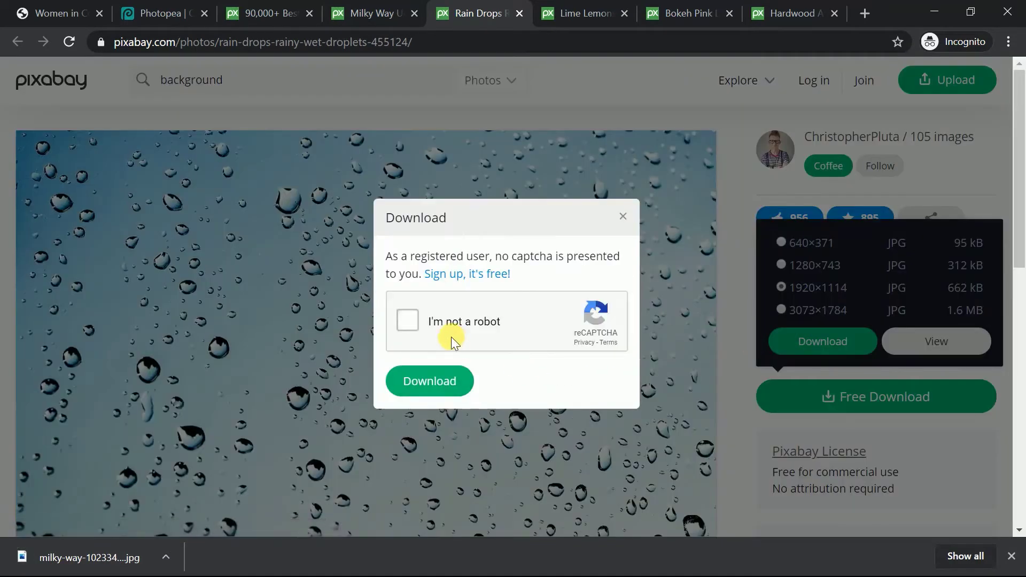
{"action": "left_click", "coordinate": [440, 385]}
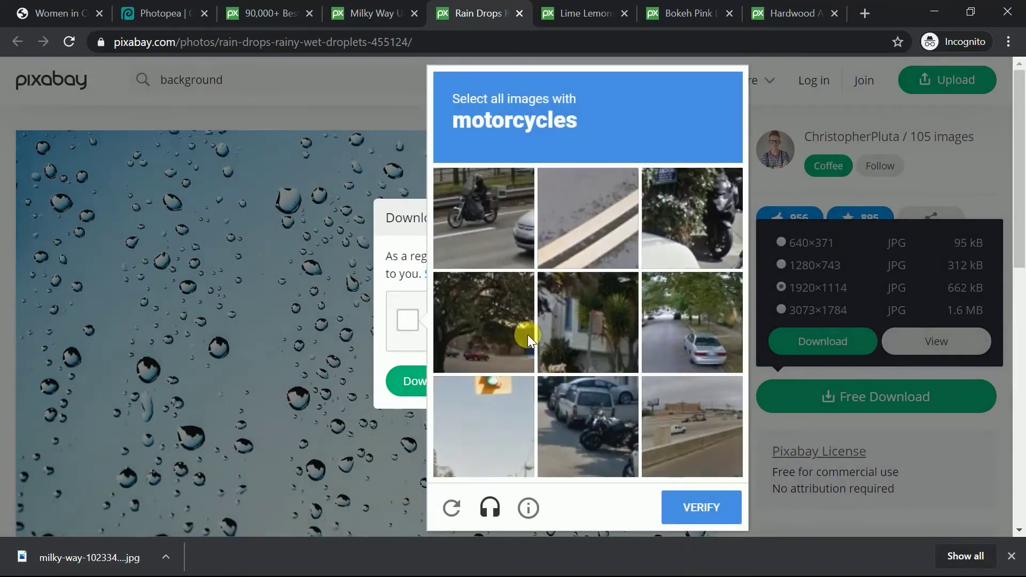
Step: Complete the reCAPTCHA by selecting the three motorcycle images, and download the Rain Drops photo
{"action": "left_click", "coordinate": [508, 232]}
{"action": "left_click", "coordinate": [696, 211]}
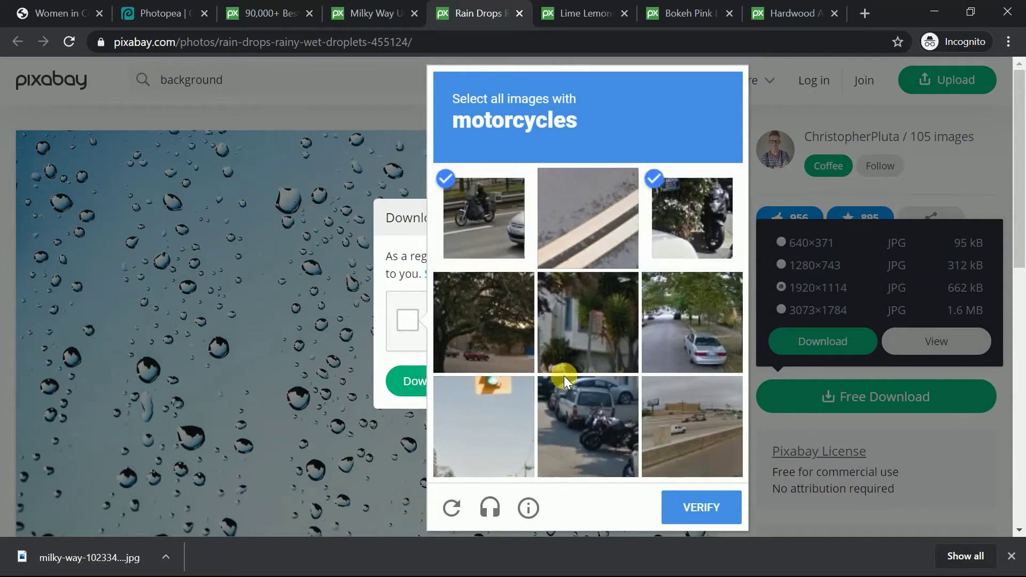
{"action": "left_click", "coordinate": [609, 457]}
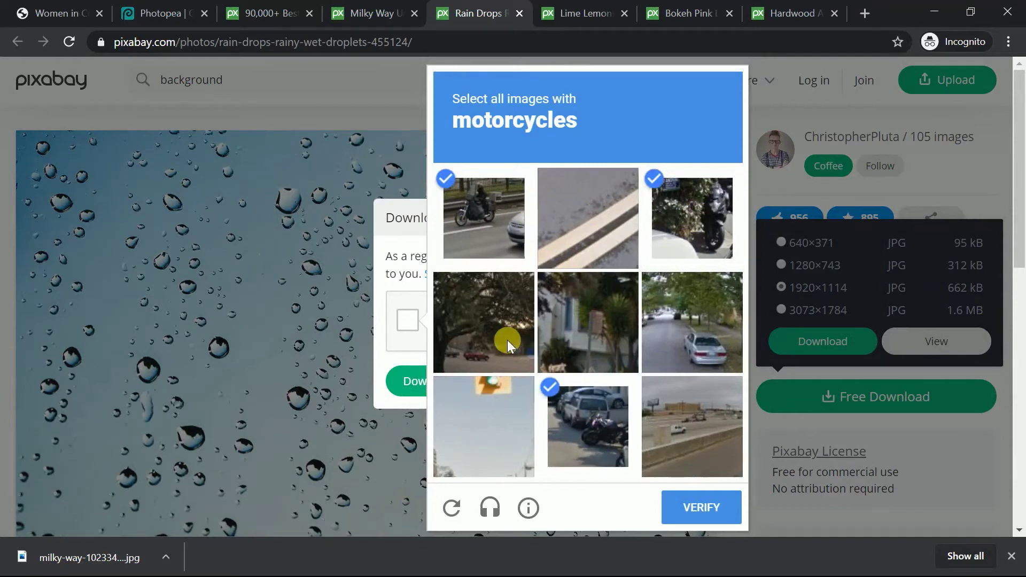
{"action": "left_click", "coordinate": [682, 506]}
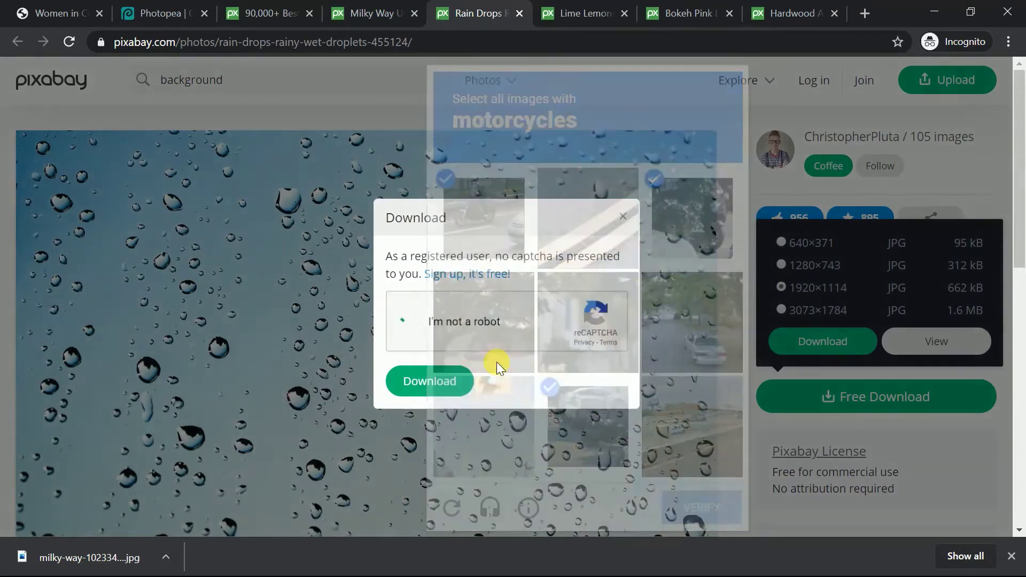
{"action": "left_click", "coordinate": [448, 369]}
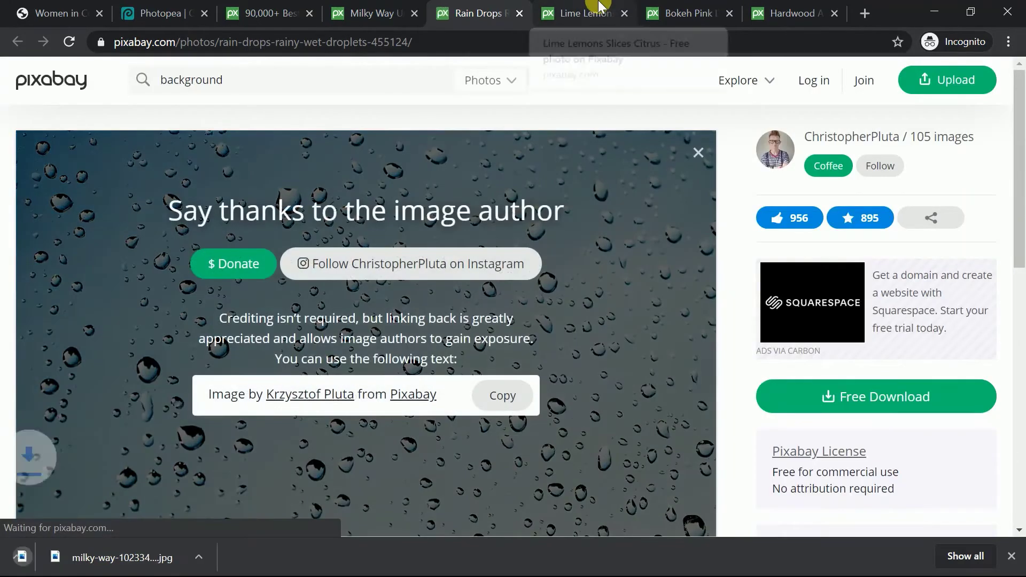
Step: Request the free 1920×1079 JPG of the Lime Lemons photo and start the "I'm not a robot" check
{"action": "left_click", "coordinate": [600, 5]}
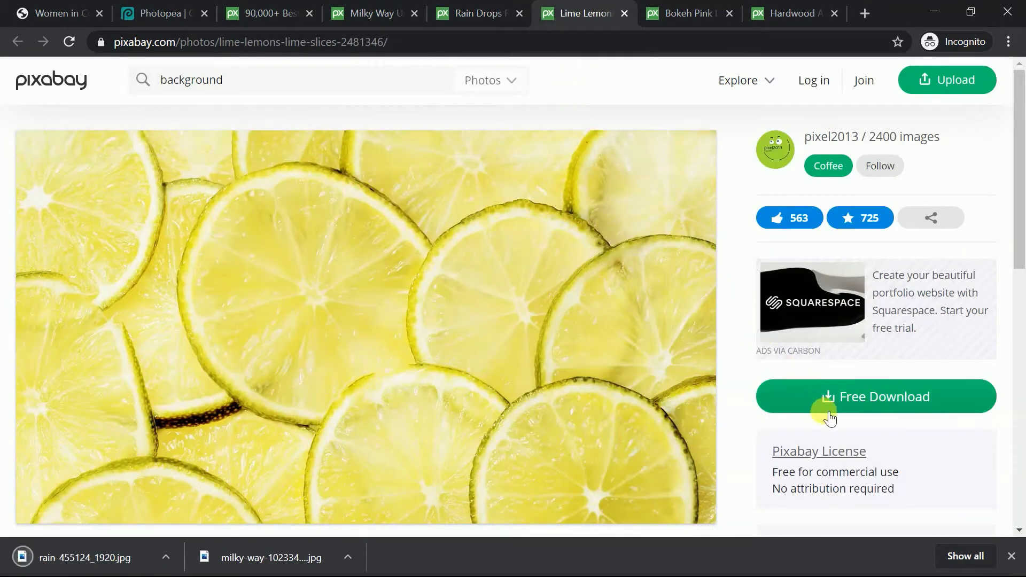
{"action": "left_click", "coordinate": [830, 416]}
{"action": "left_click", "coordinate": [828, 347]}
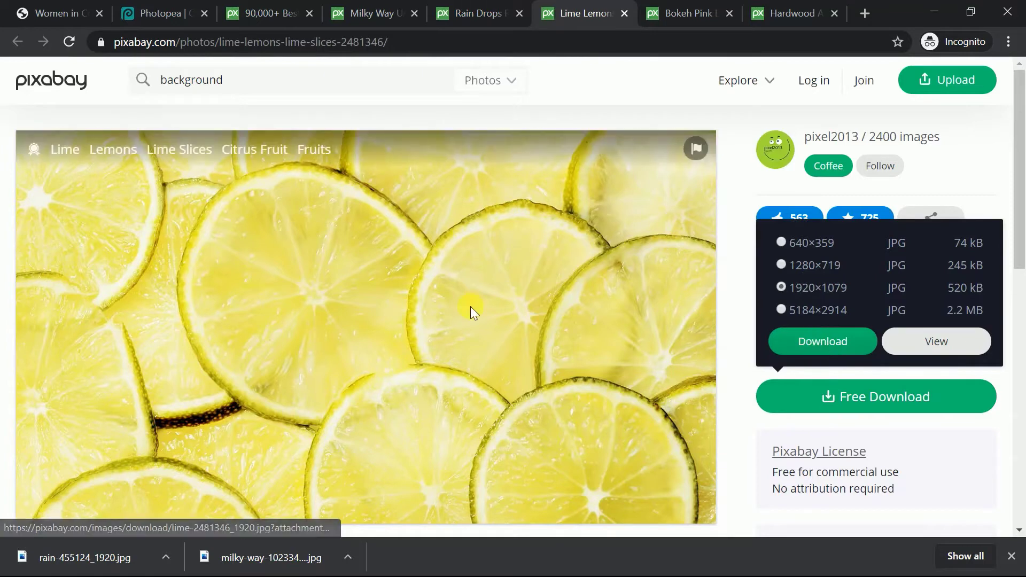
{"action": "left_click", "coordinate": [463, 321]}
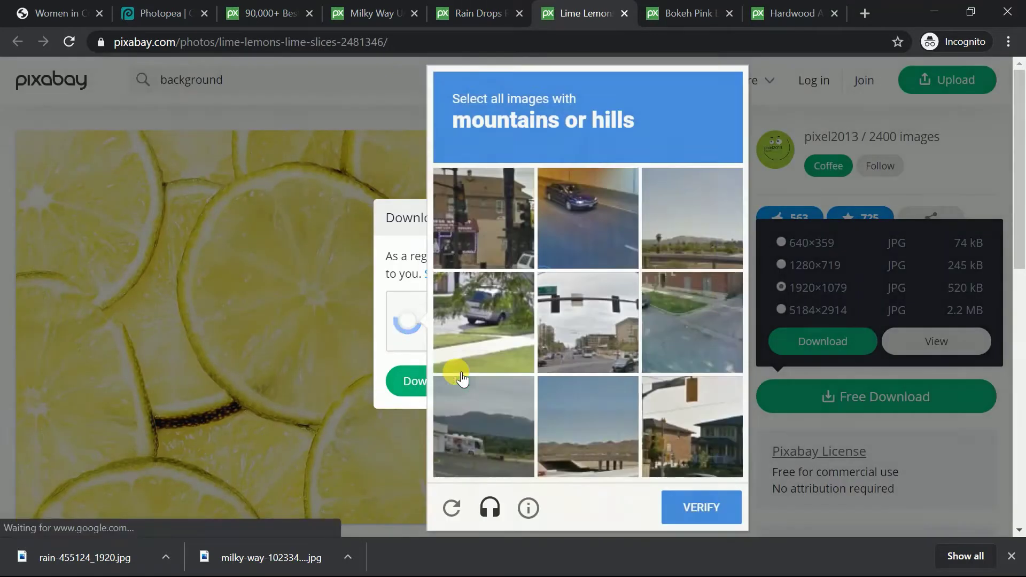
Step: Solve the reCAPTCHA by selecting the three images with mountains or hills, and download the Lime Lemons photo
{"action": "left_click", "coordinate": [689, 243]}
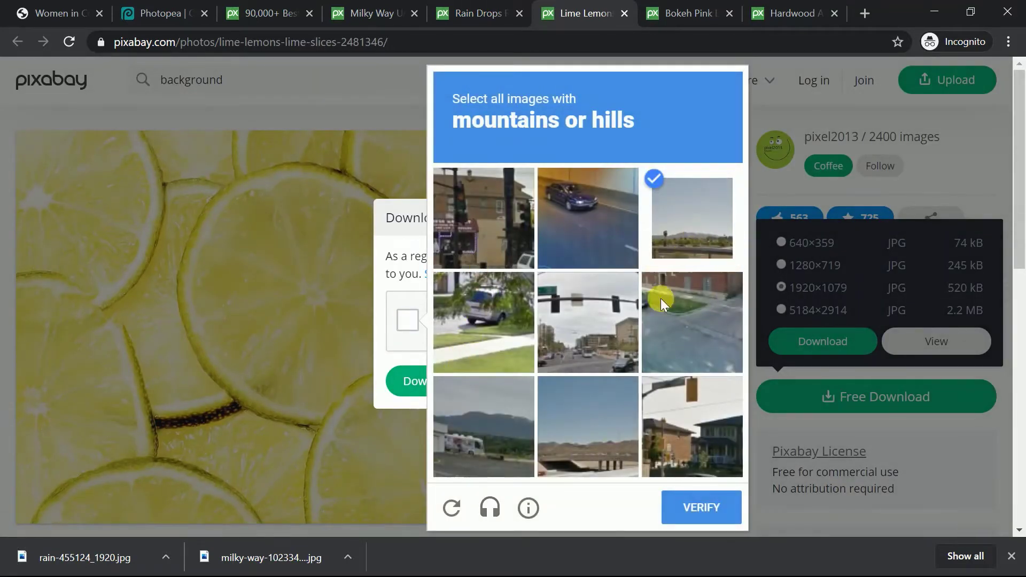
{"action": "left_click", "coordinate": [497, 438]}
{"action": "left_click", "coordinate": [577, 443]}
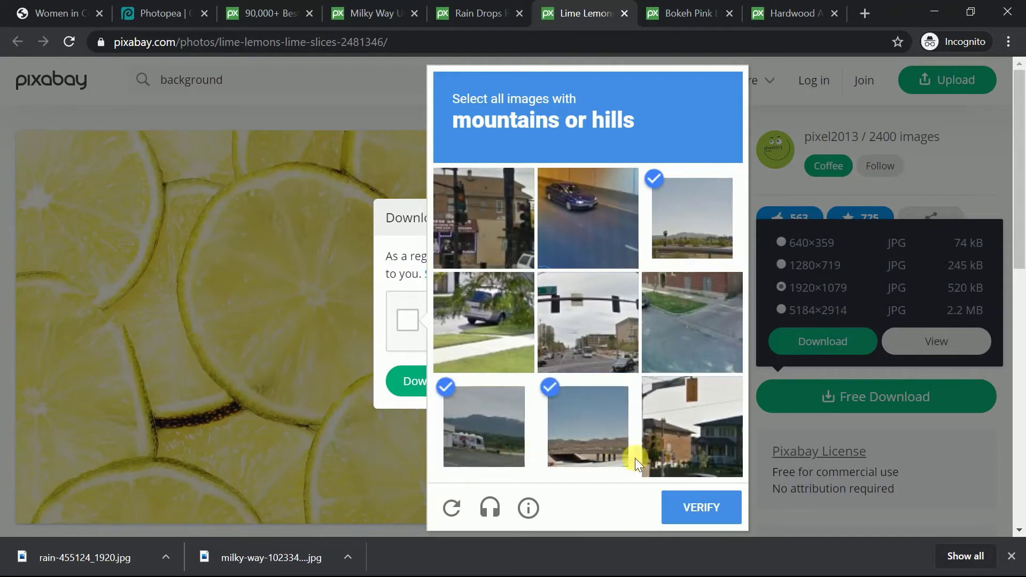
{"action": "left_click", "coordinate": [424, 381]}
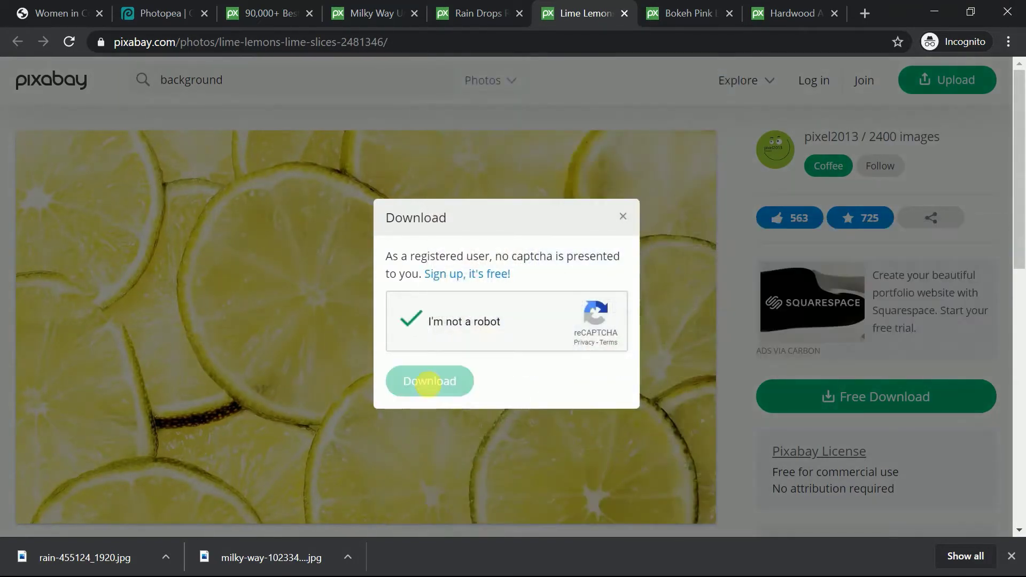
Step: Request the free 1920×1280 JPG of the Bokeh Pink photo and start the "I'm not a robot" check
{"action": "key", "text": "ctrl+Tab"}
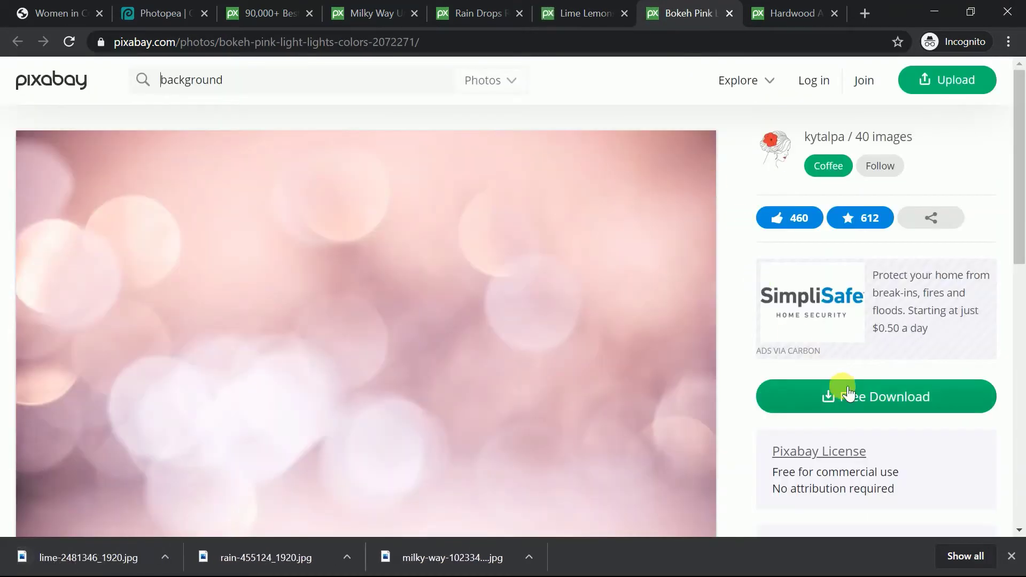
{"action": "left_click", "coordinate": [844, 390]}
{"action": "left_click", "coordinate": [823, 342]}
{"action": "left_click", "coordinate": [461, 335]}
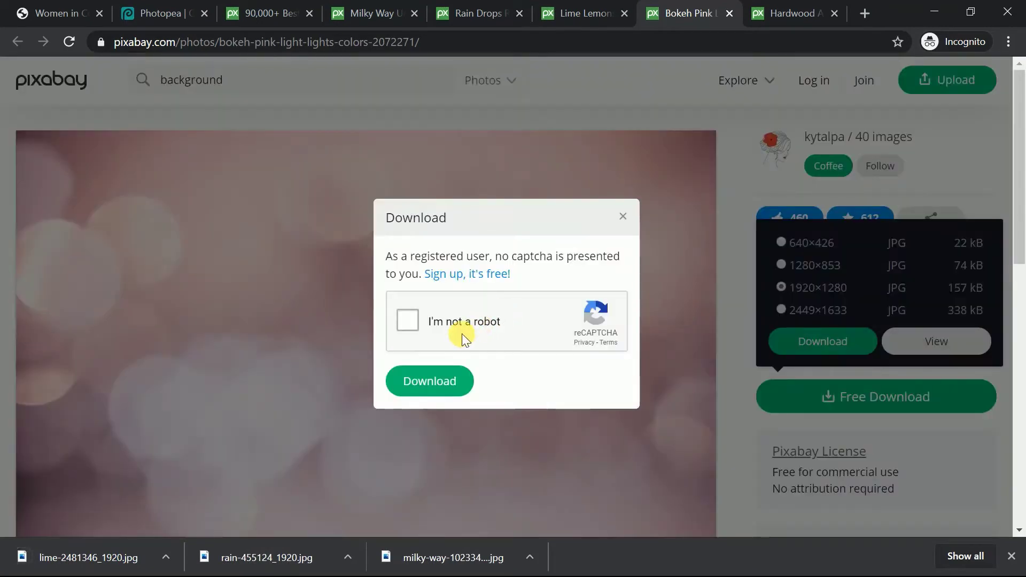
{"action": "left_click", "coordinate": [448, 382]}
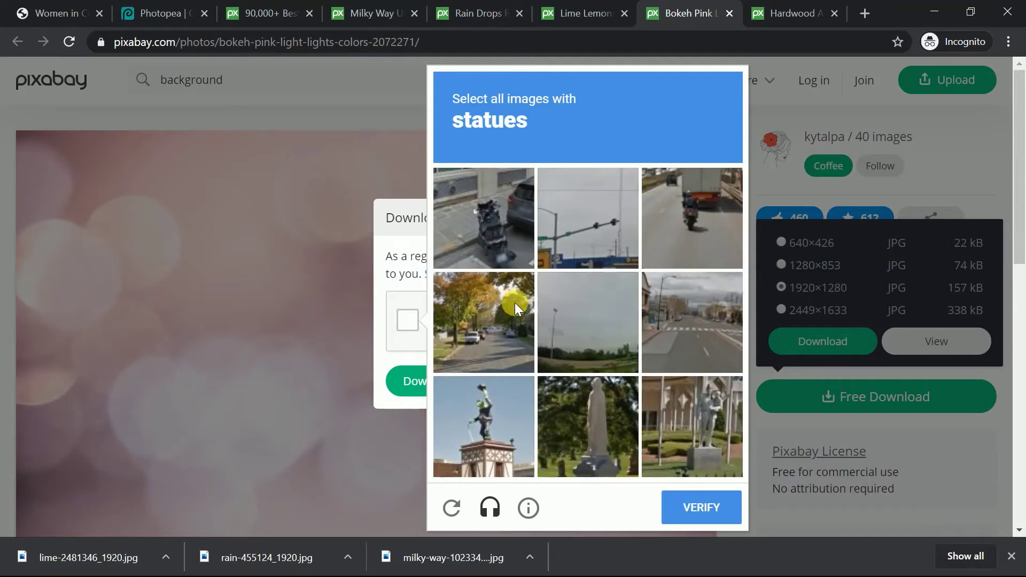
Step: Complete the reCAPTCHA by selecting the three statue images, and download the Bokeh Pink photo
{"action": "left_click", "coordinate": [514, 407]}
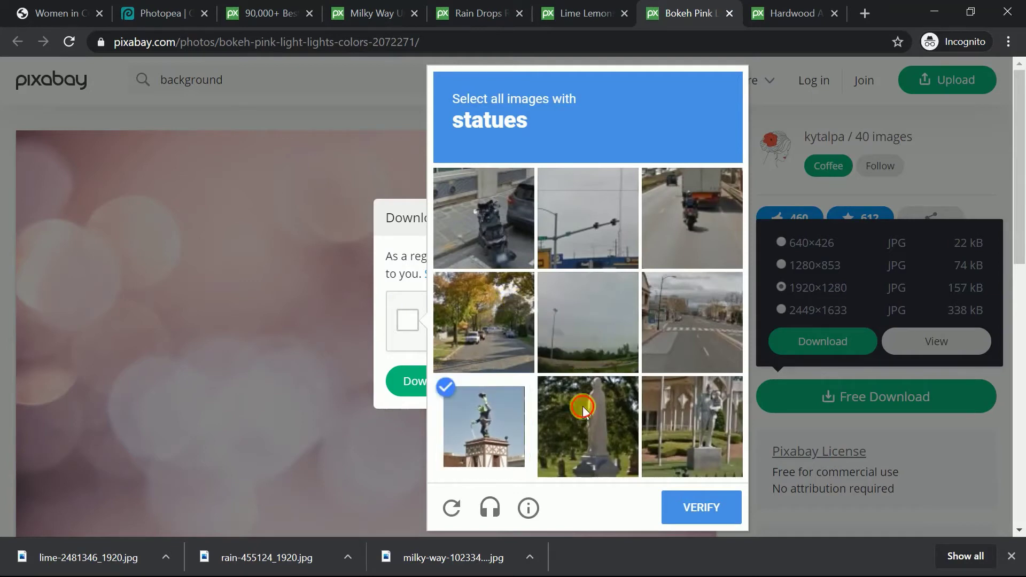
{"action": "left_click", "coordinate": [582, 407]}
{"action": "left_click", "coordinate": [660, 414]}
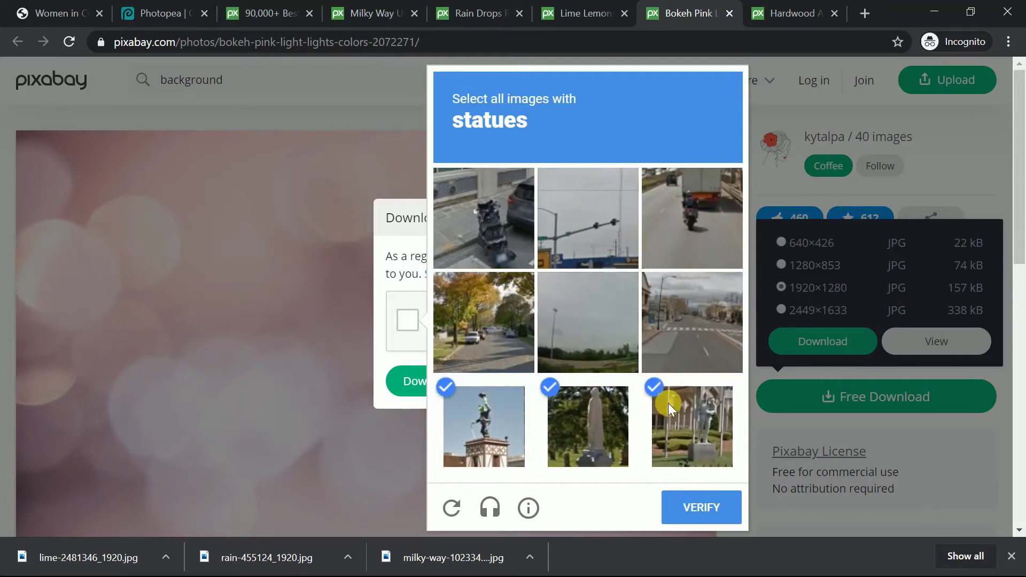
{"action": "left_click", "coordinate": [701, 508]}
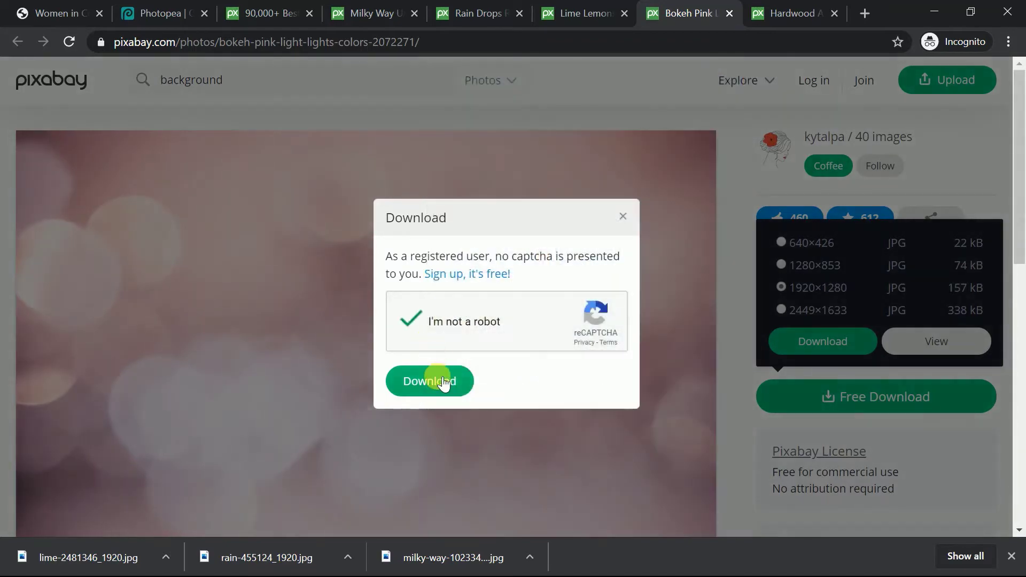
{"action": "left_click", "coordinate": [426, 380]}
Step: Request the free 1920×1277 JPG of the Hardwood Antique photo and start the "I'm not a robot" check
{"action": "left_click", "coordinate": [758, 6]}
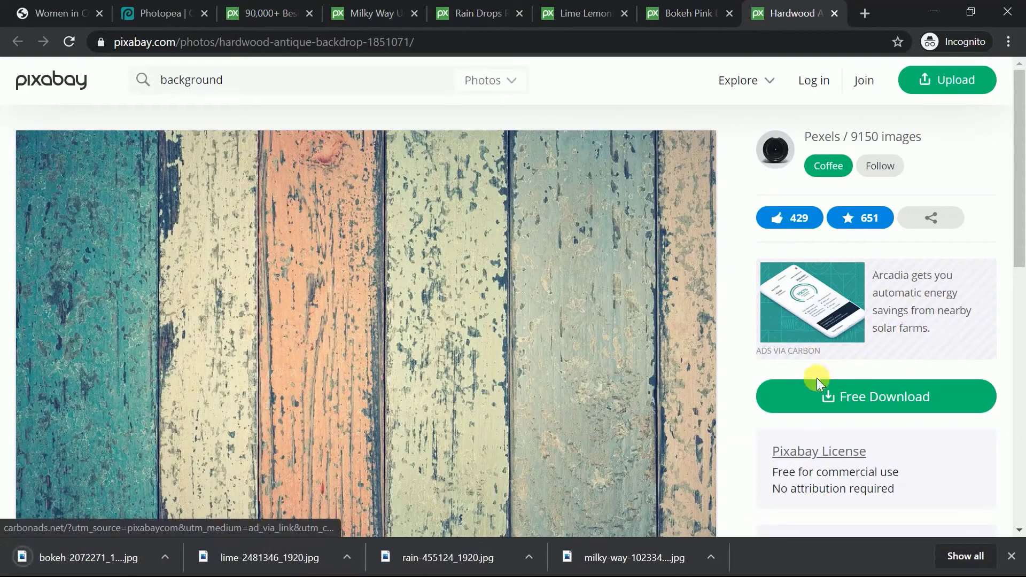
{"action": "left_click", "coordinate": [817, 390]}
{"action": "left_click", "coordinate": [822, 341]}
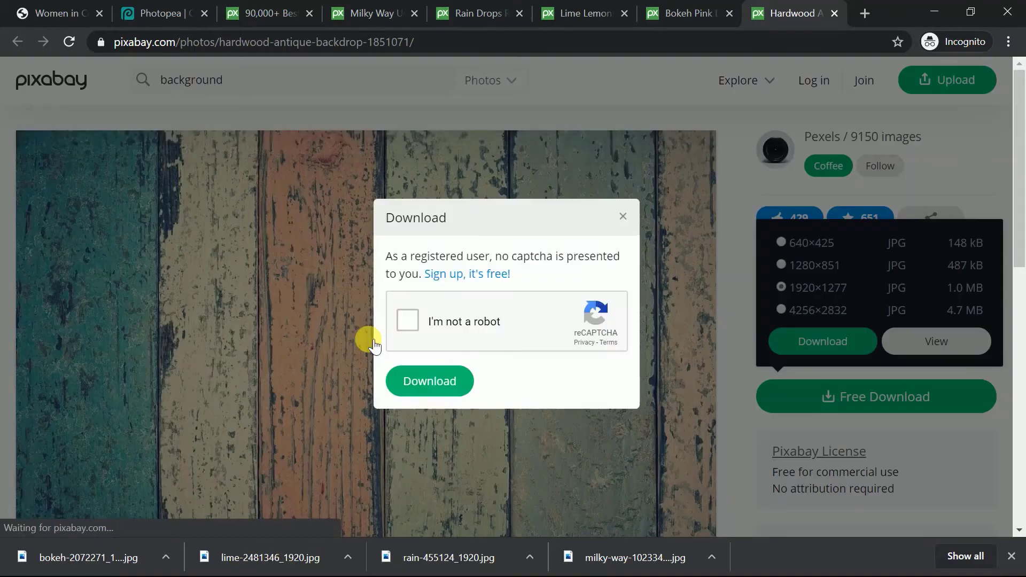
{"action": "left_click", "coordinate": [408, 329]}
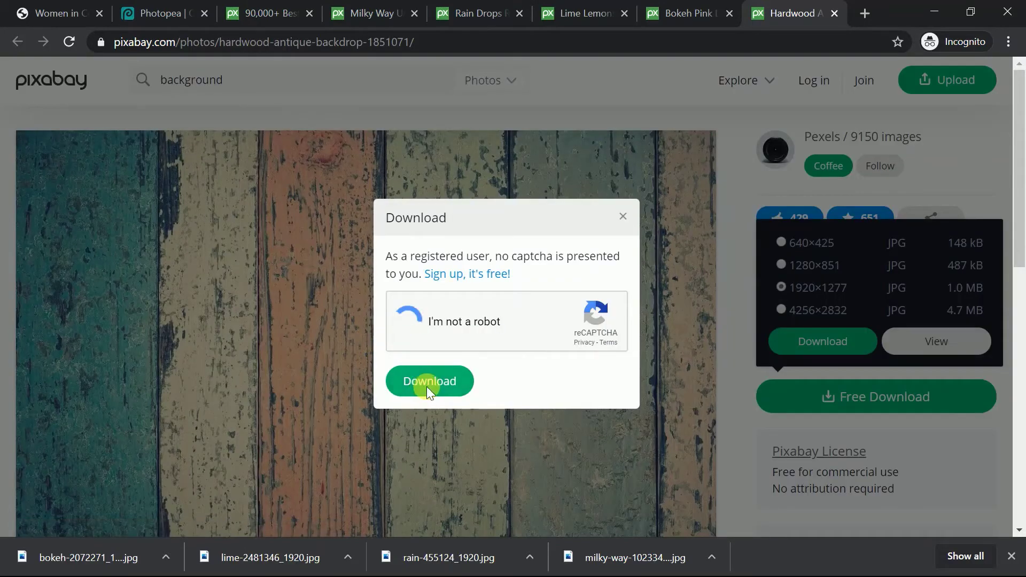
Step: Complete the reCAPTCHA by selecting the three fire hydrant images, and download the Hardwood Antique photo
{"action": "left_click", "coordinate": [645, 236]}
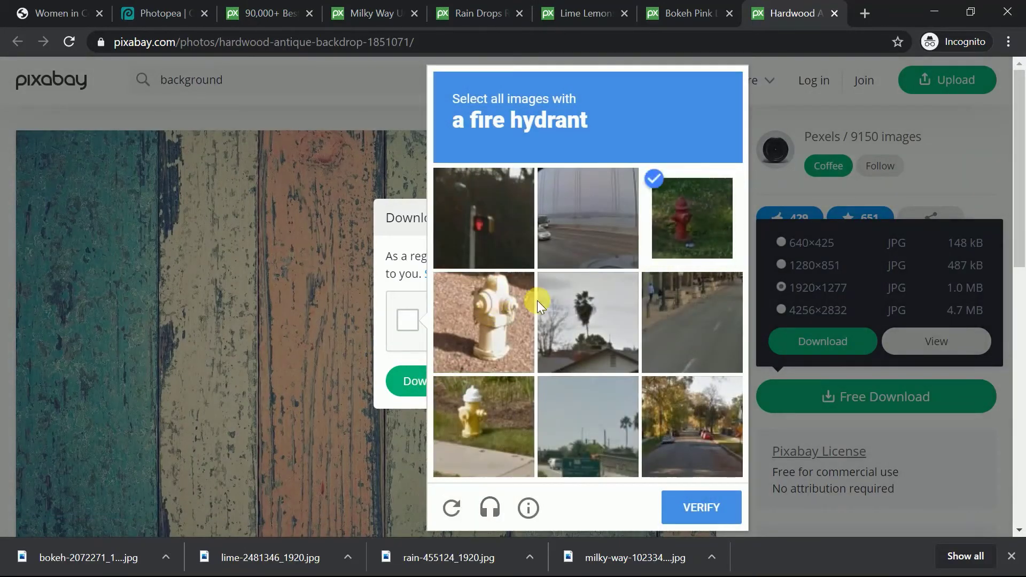
{"action": "left_click", "coordinate": [470, 328]}
{"action": "left_click", "coordinate": [489, 403]}
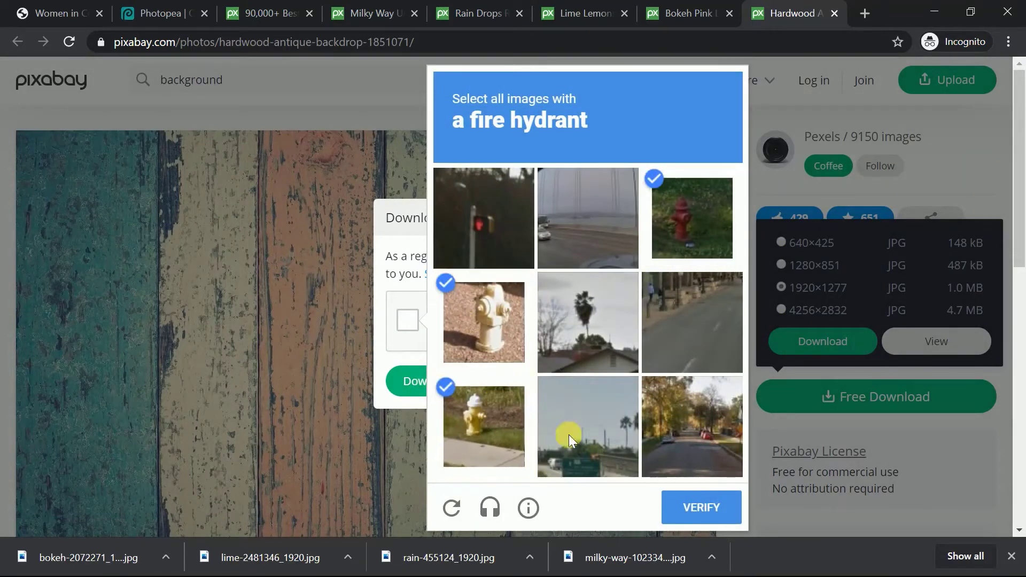
{"action": "left_click", "coordinate": [698, 512]}
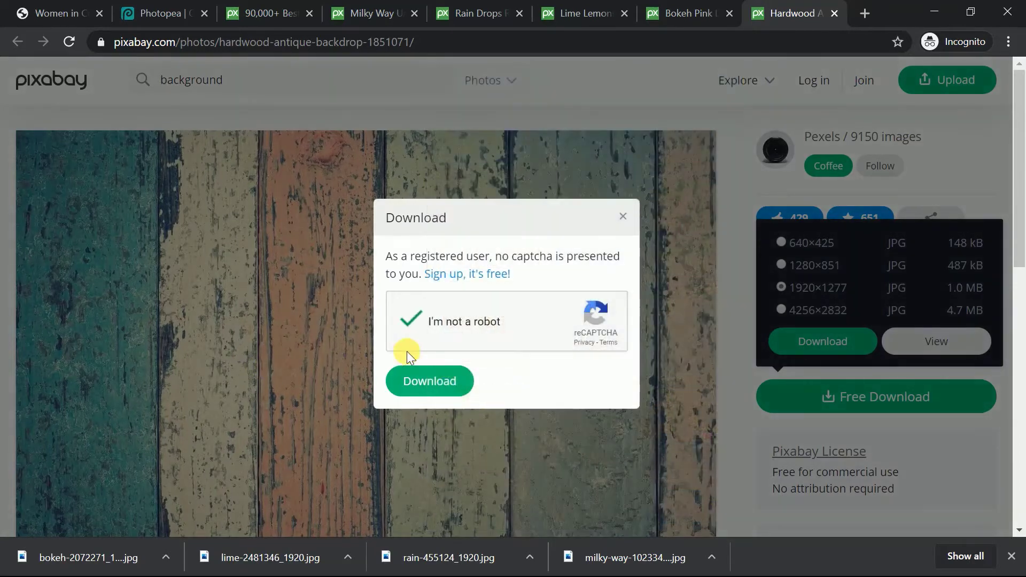
{"action": "left_click", "coordinate": [422, 380]}
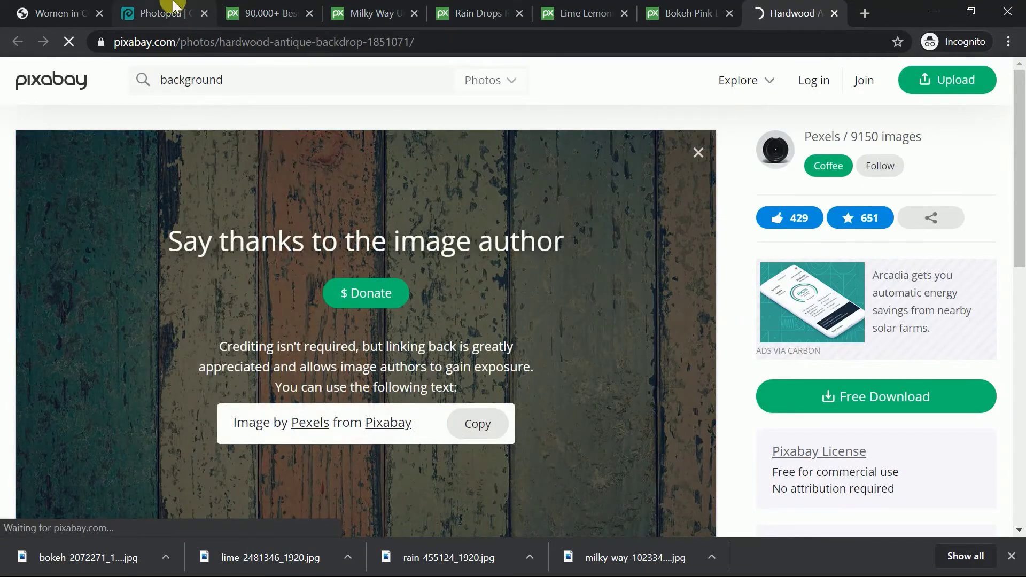
Step: In Photopea, place the downloaded hardwood, bokeh, lime, rain and milky-way images as layers above Cookie_Cutter in rose.psd and hide all five
{"action": "left_click", "coordinate": [169, 6]}
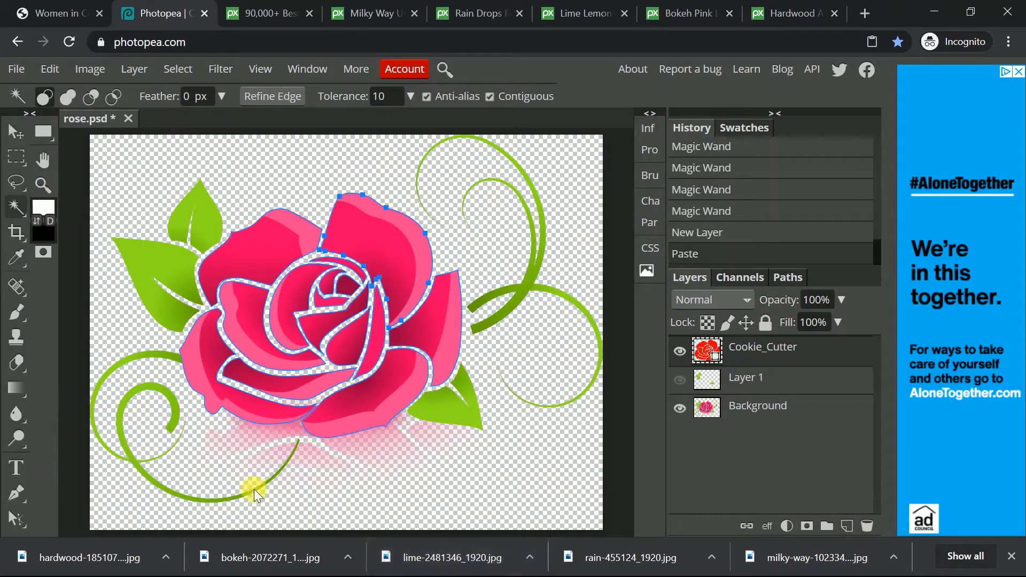
{"action": "left_click_drag", "start_coordinate": [91, 570], "coordinate": [736, 342]}
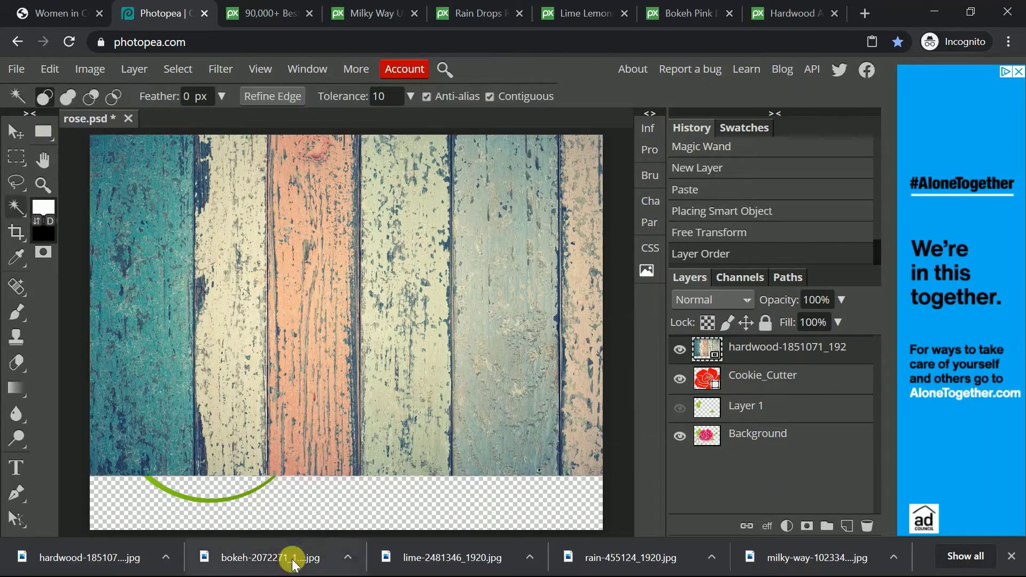
{"action": "left_click_drag", "start_coordinate": [288, 559], "coordinate": [810, 356]}
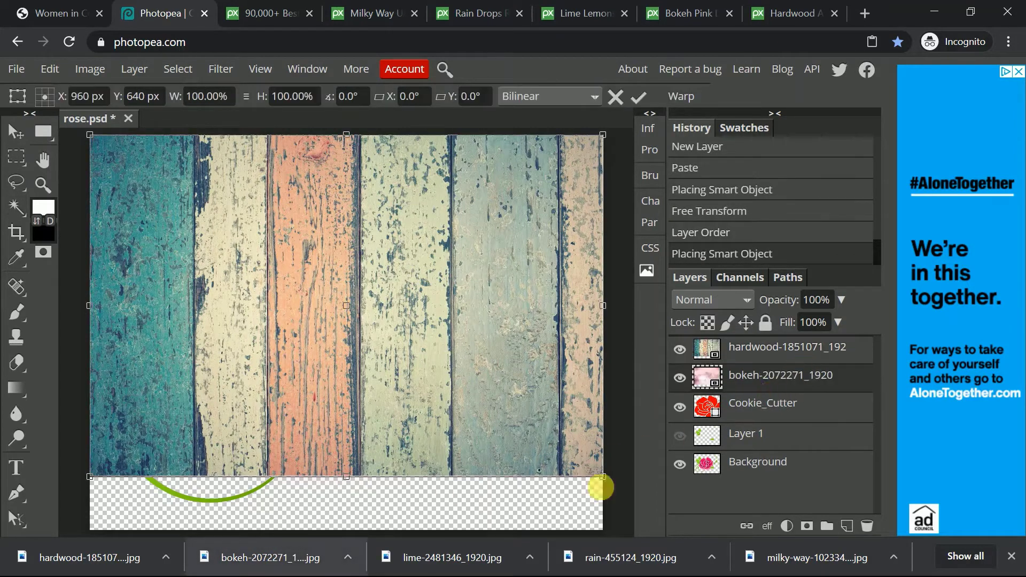
{"action": "left_click_drag", "start_coordinate": [466, 550], "coordinate": [756, 403]}
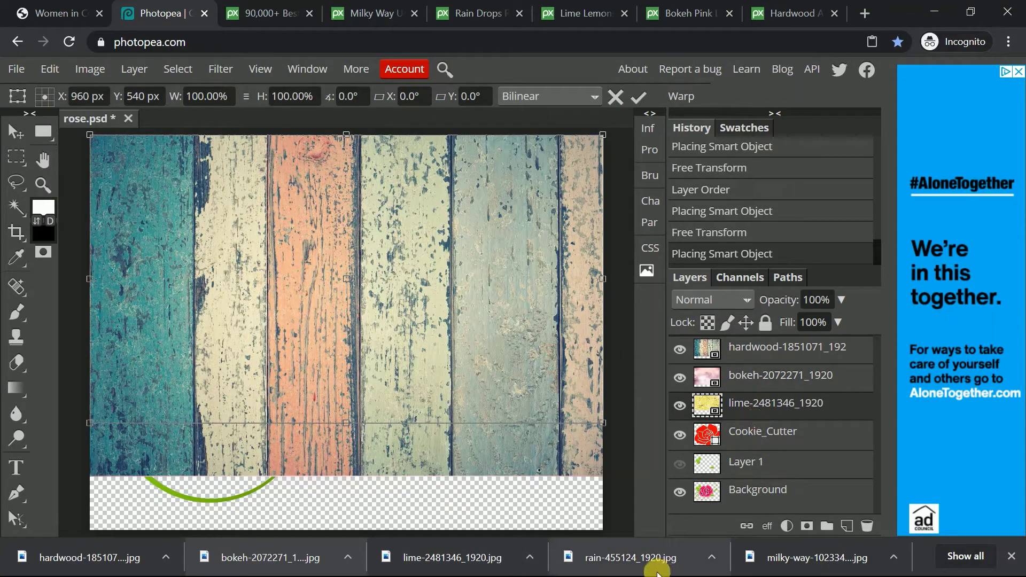
{"action": "left_click_drag", "start_coordinate": [686, 541], "coordinate": [728, 425]}
{"action": "left_click_drag", "start_coordinate": [810, 557], "coordinate": [774, 451]}
{"action": "left_click", "coordinate": [1011, 557]}
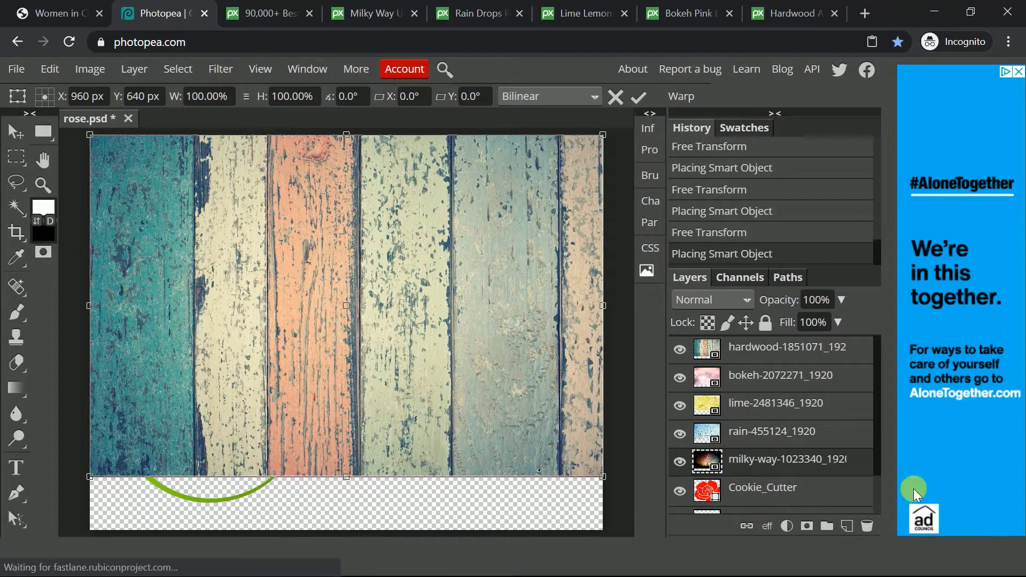
{"action": "left_click_drag", "start_coordinate": [680, 463], "coordinate": [686, 350]}
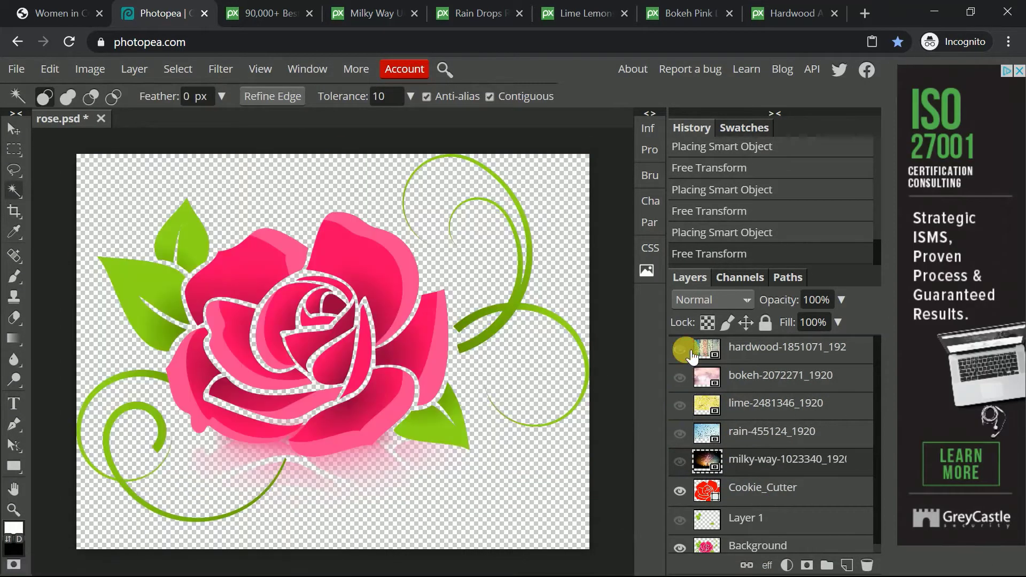
Step: Create a new layer folder above the hardwood layer and name it Backgrounds
{"action": "left_click", "coordinate": [778, 352]}
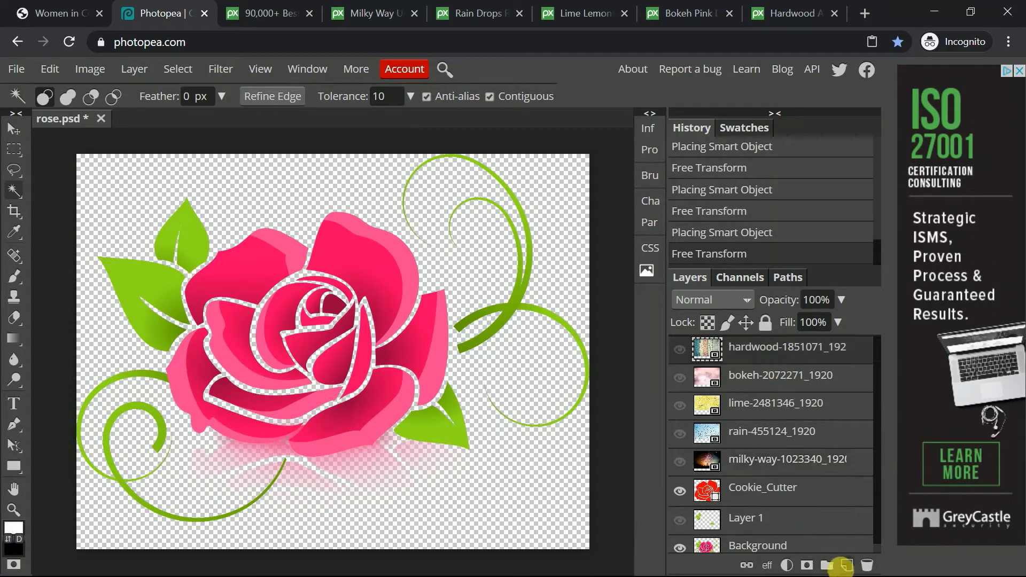
{"action": "left_click", "coordinate": [827, 566]}
{"action": "double_click", "coordinate": [751, 348]}
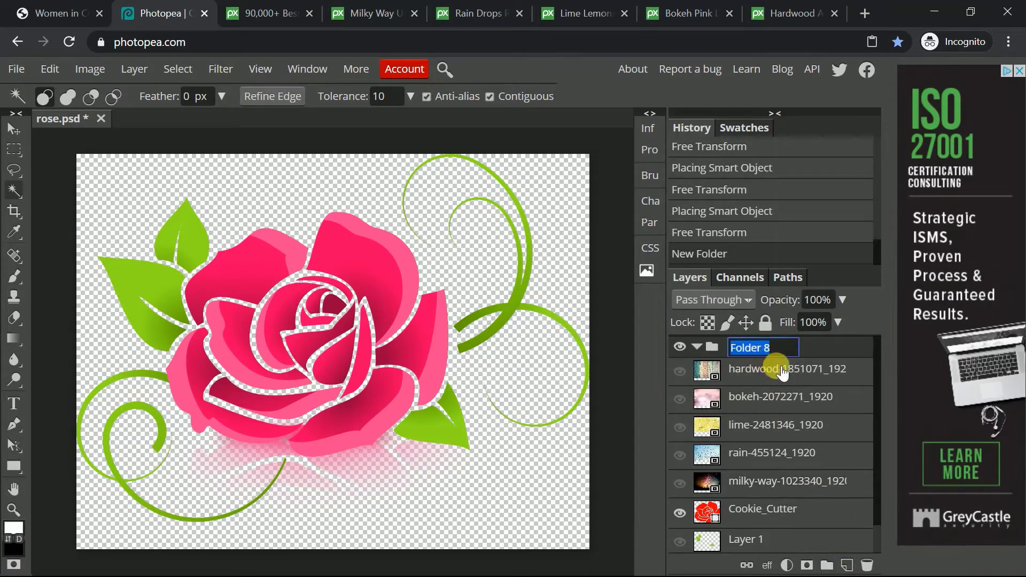
{"action": "type", "text": "Ba"}
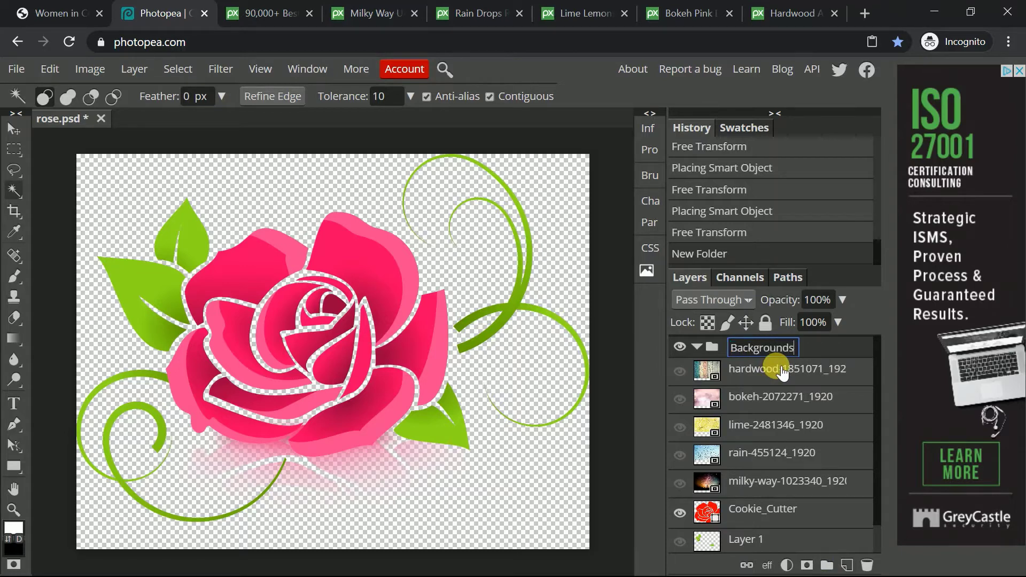
{"action": "type", "text": "ckgrounds"}
{"action": "key", "text": "Return"}
Step: Move the five image layers from hardwood through milky-way into the Backgrounds folder and collapse the folder
{"action": "left_click", "coordinate": [780, 370]}
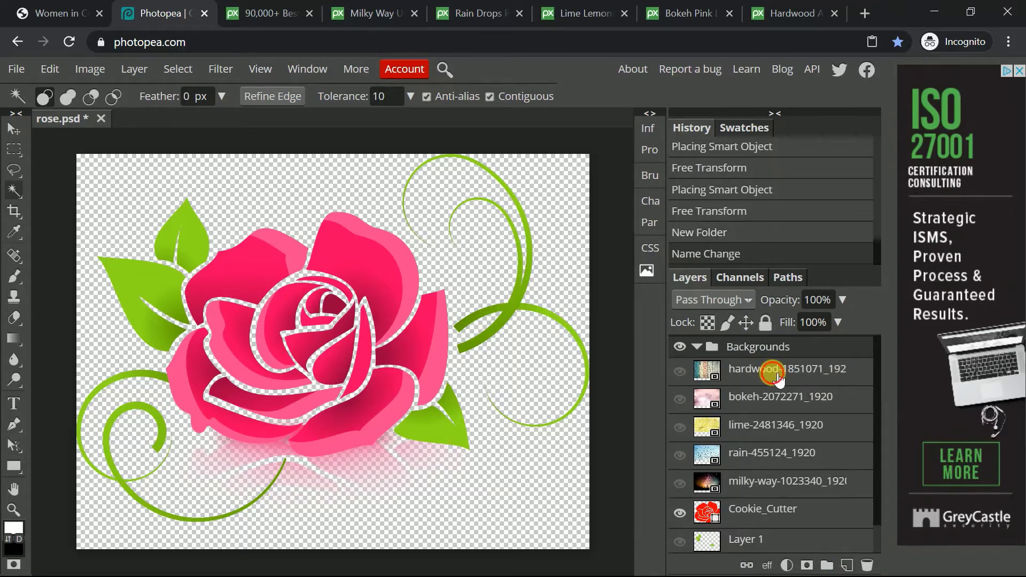
{"action": "left_click", "coordinate": [767, 482], "text": "shift"}
{"action": "left_click_drag", "start_coordinate": [728, 368], "coordinate": [767, 349]}
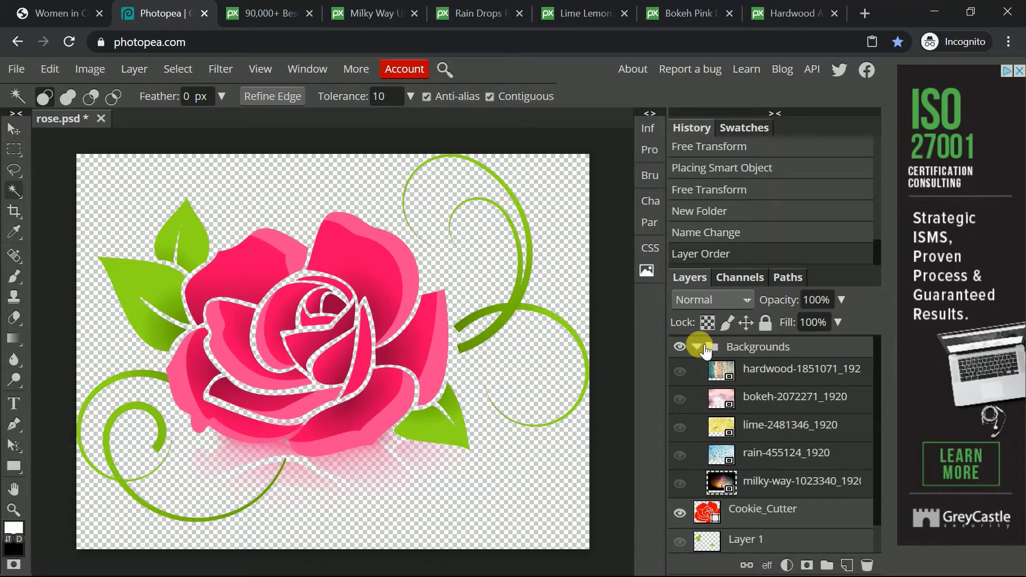
{"action": "left_click", "coordinate": [698, 347]}
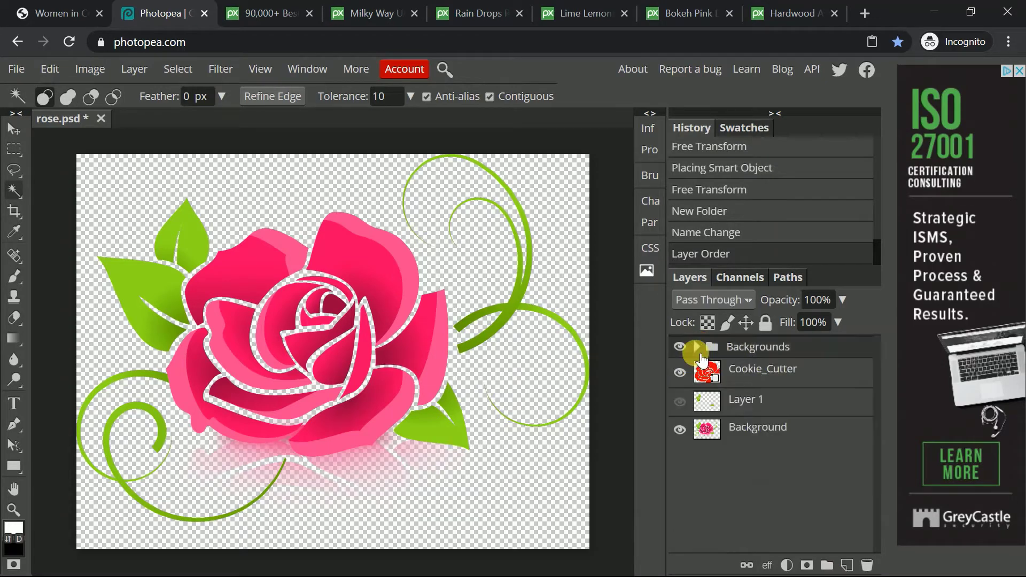
Step: Expand the Backgrounds folder, make the bokeh layer visible and move it above the hardwood layer
{"action": "left_click", "coordinate": [751, 368]}
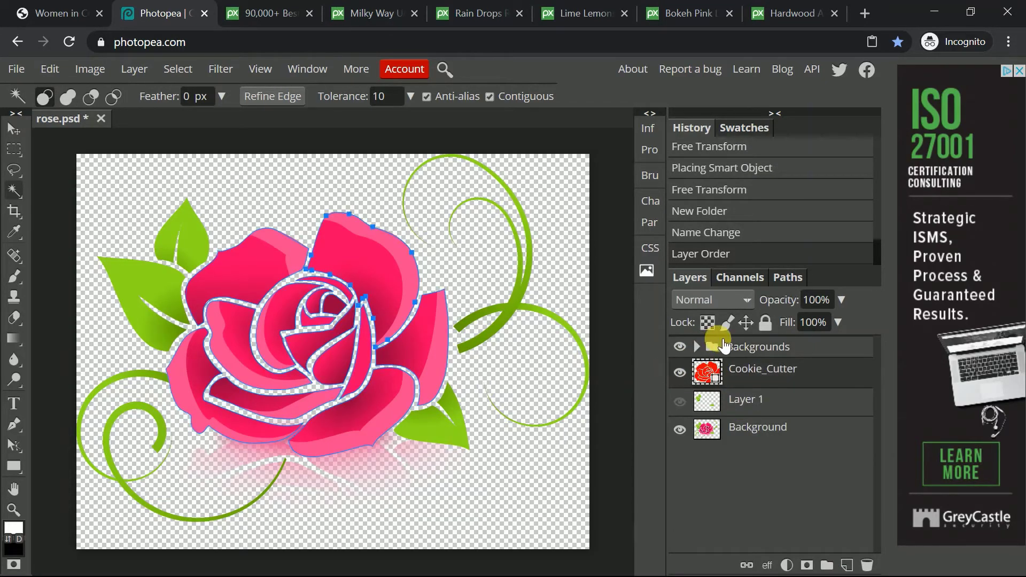
{"action": "left_click", "coordinate": [710, 351]}
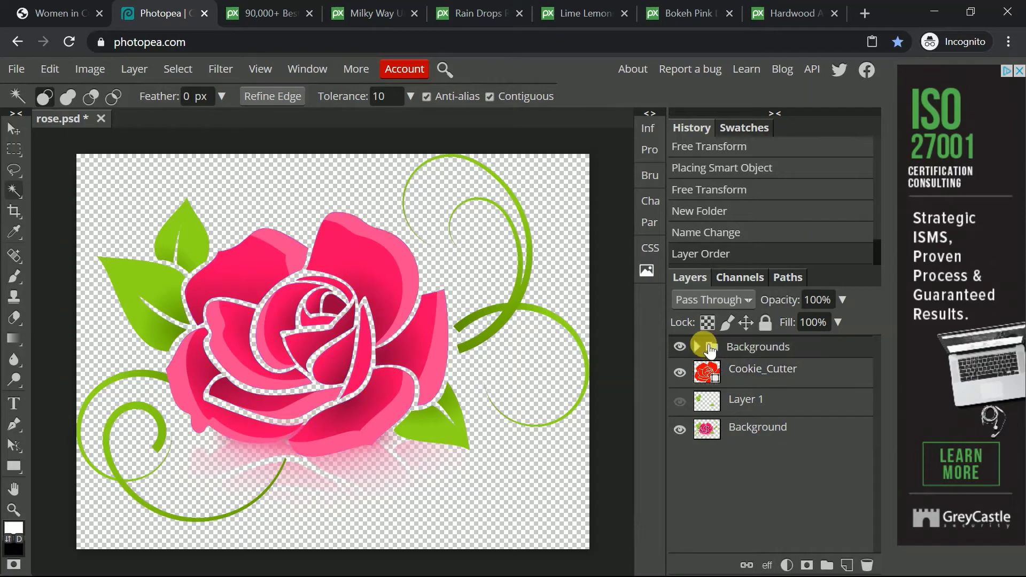
{"action": "left_click", "coordinate": [697, 346]}
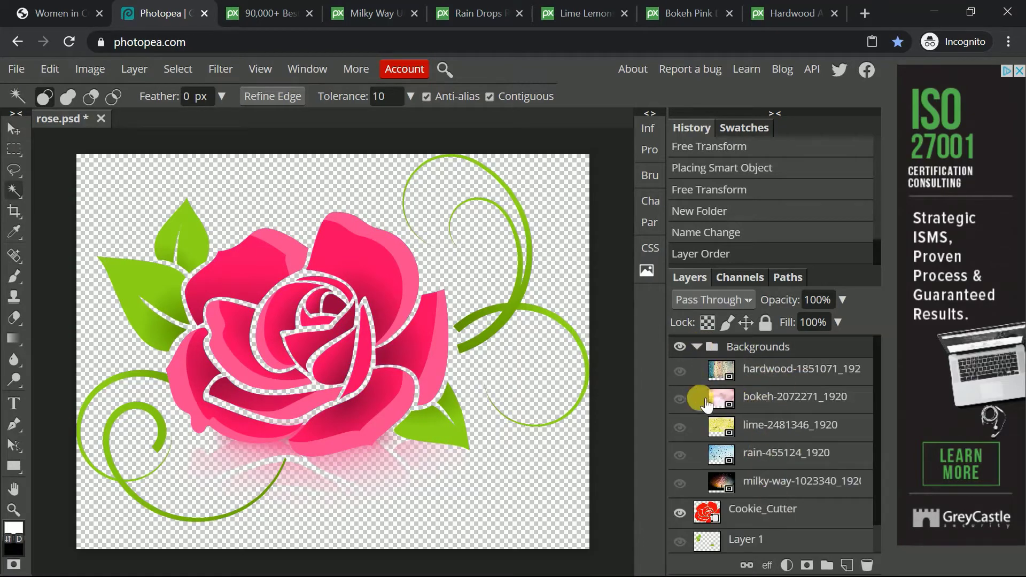
{"action": "left_click", "coordinate": [681, 398]}
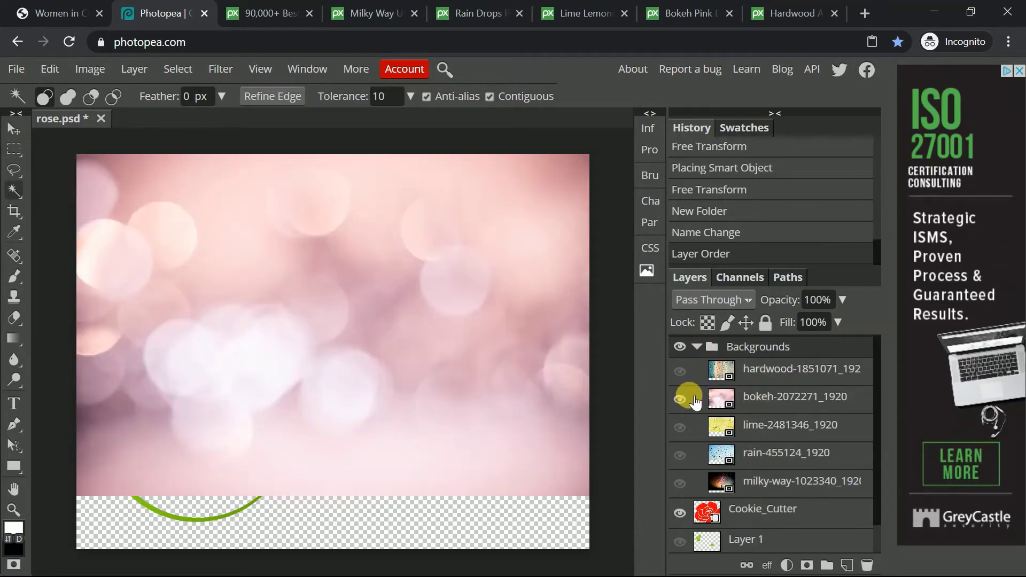
{"action": "left_click_drag", "start_coordinate": [807, 405], "coordinate": [803, 365]}
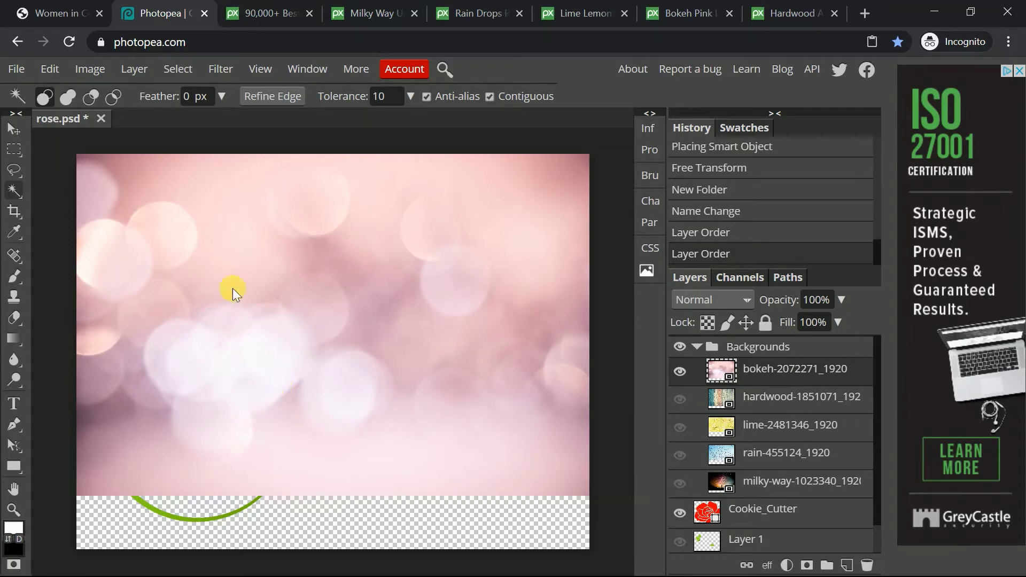
Step: Check the document's width and height in the Image Size settings without changing them
{"action": "left_click", "coordinate": [50, 69]}
{"action": "mouse_move", "coordinate": [90, 69]}
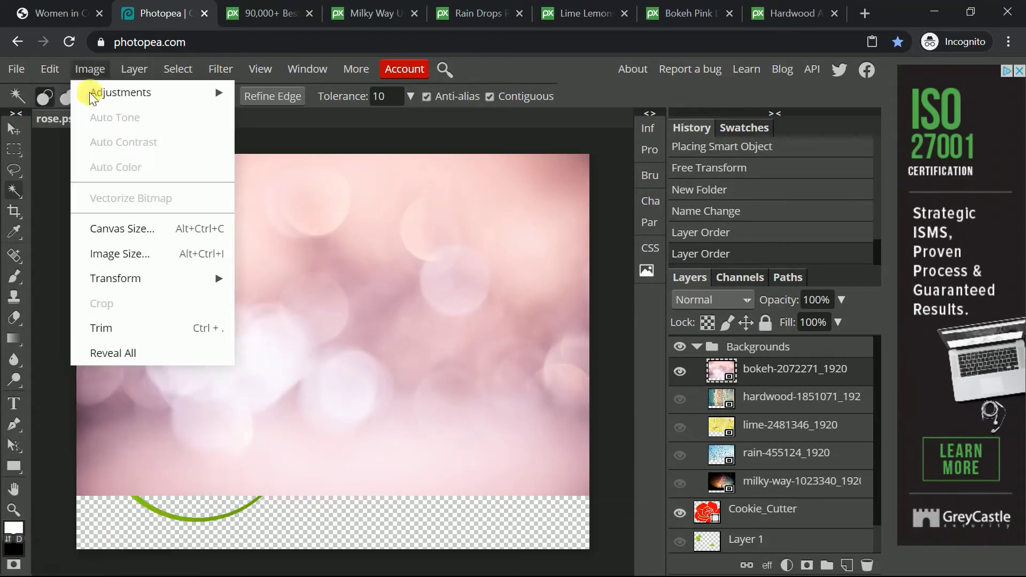
{"action": "left_click", "coordinate": [126, 250]}
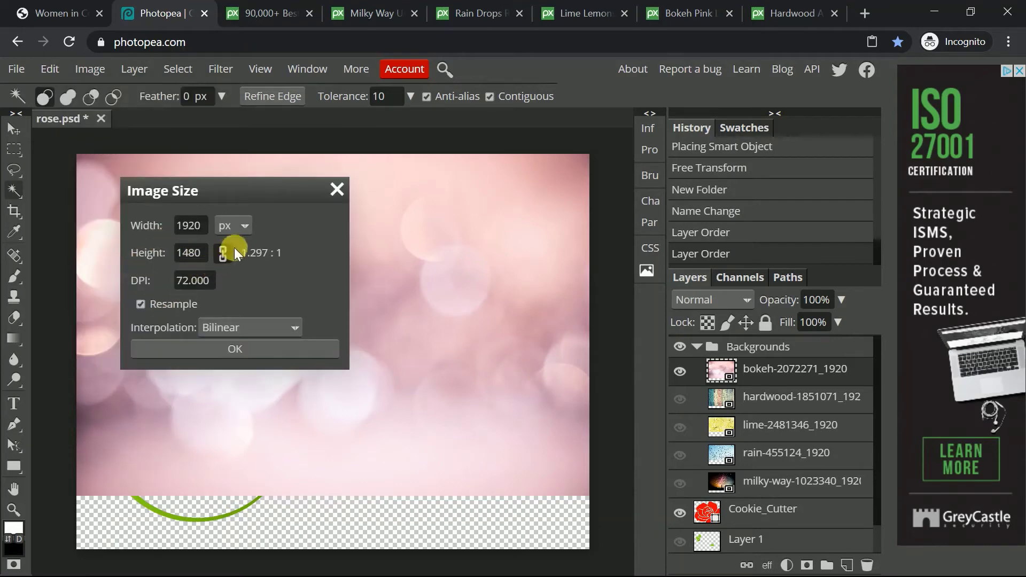
{"action": "left_click", "coordinate": [339, 190]}
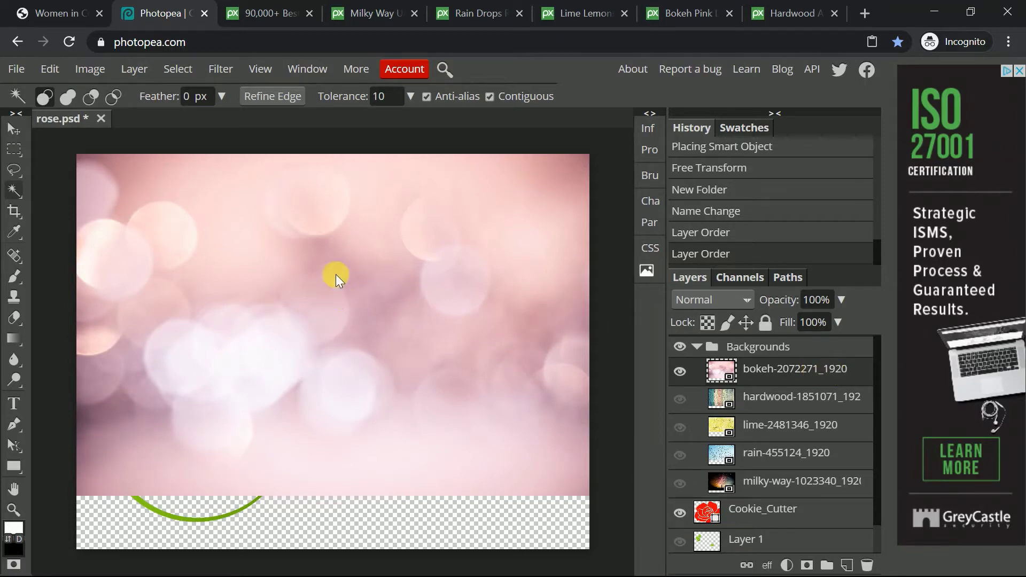
Step: Start a Free Transform on the bokeh layer and bring up the available transform operations
{"action": "key", "text": "ctrl+alt+t"}
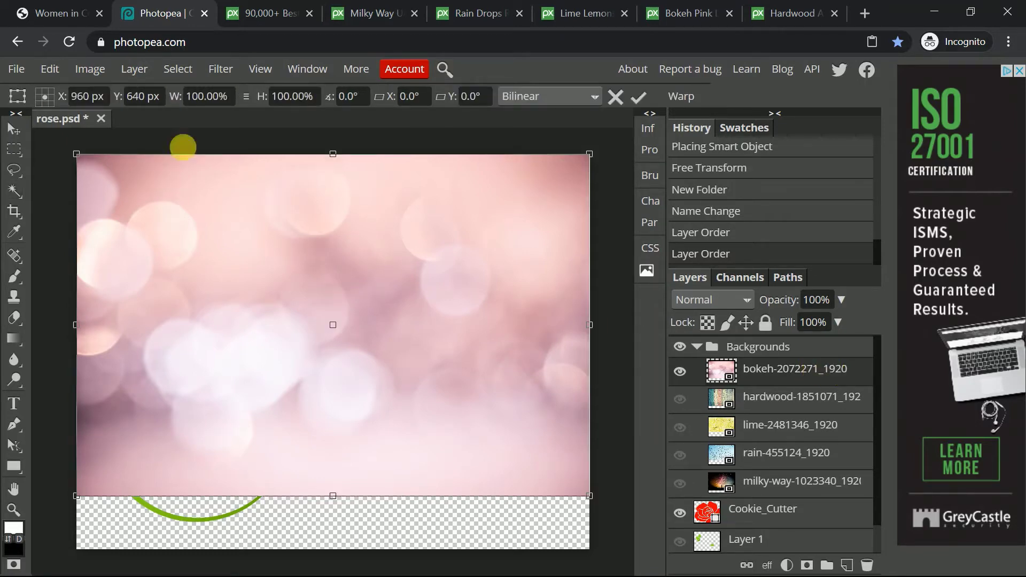
{"action": "left_click", "coordinate": [49, 69]}
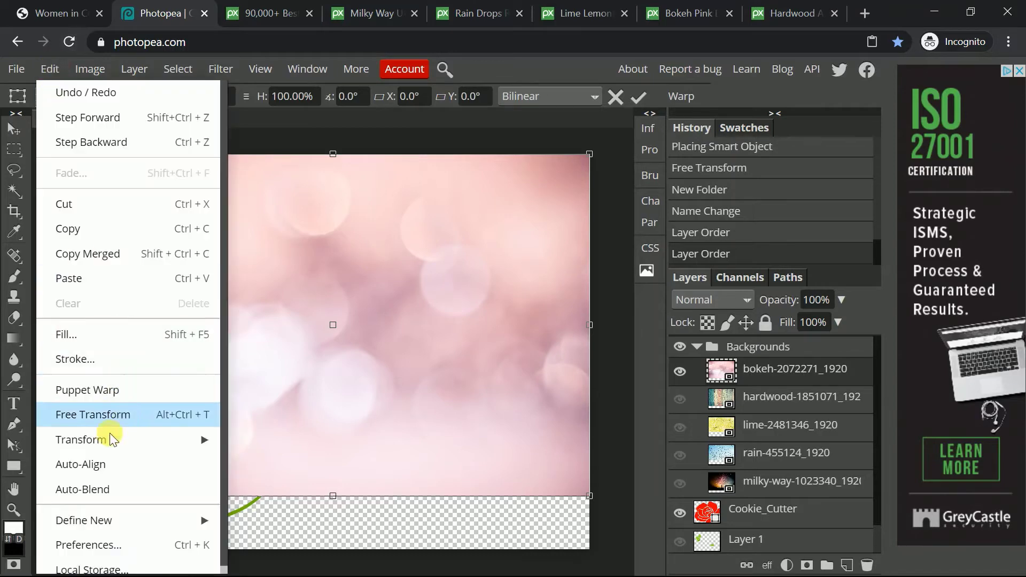
{"action": "mouse_move", "coordinate": [105, 431]}
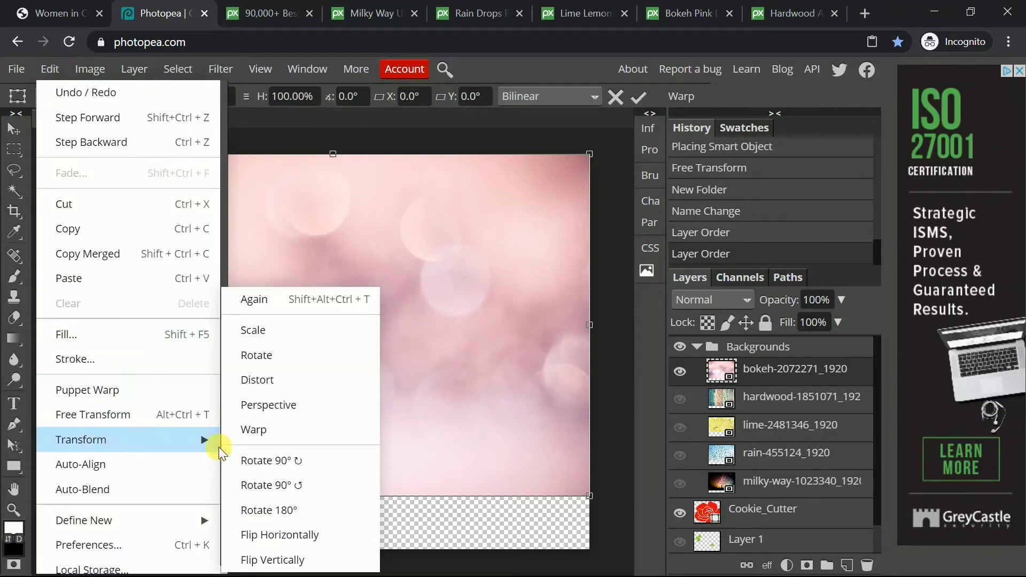
Step: Scale the bokeh background layer to 80% width and 80% height with Free Transform
{"action": "left_click", "coordinate": [157, 407]}
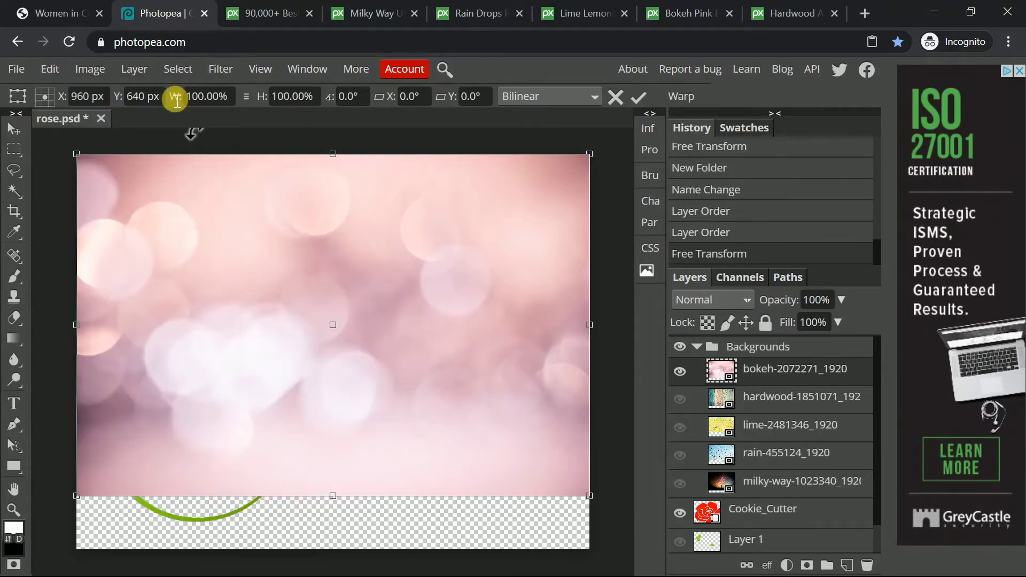
{"action": "key", "text": "ctrl+a"}
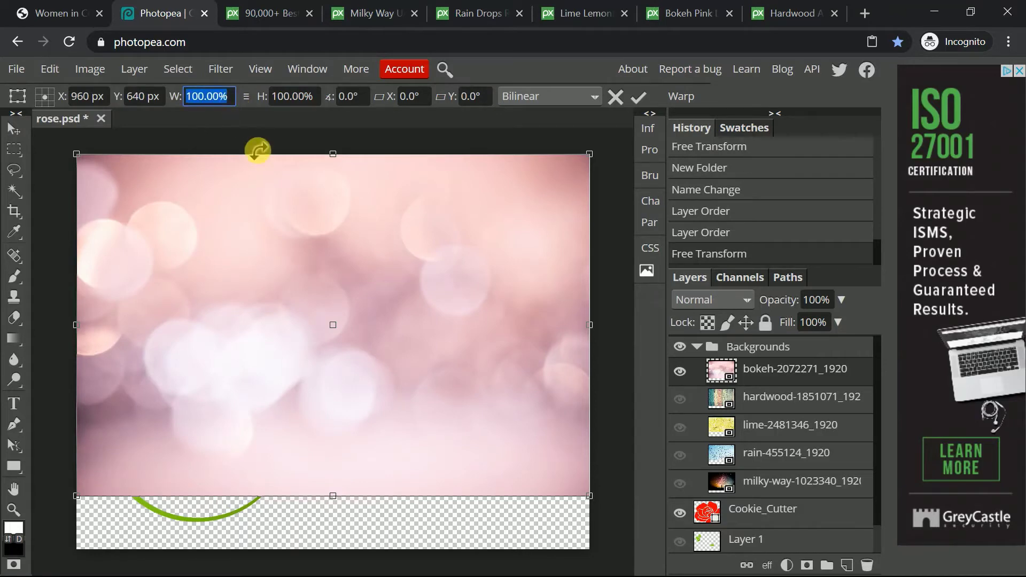
{"action": "type", "text": "80"}
{"action": "key", "text": "Tab"}
{"action": "type", "text": "80"}
{"action": "key", "text": "Tab"}
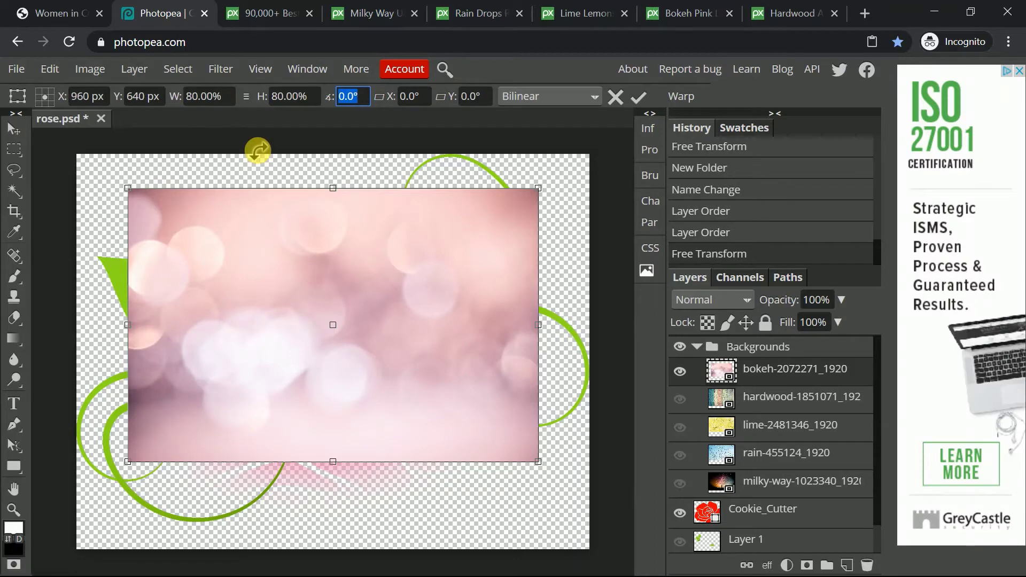
{"action": "left_click", "coordinate": [639, 99]}
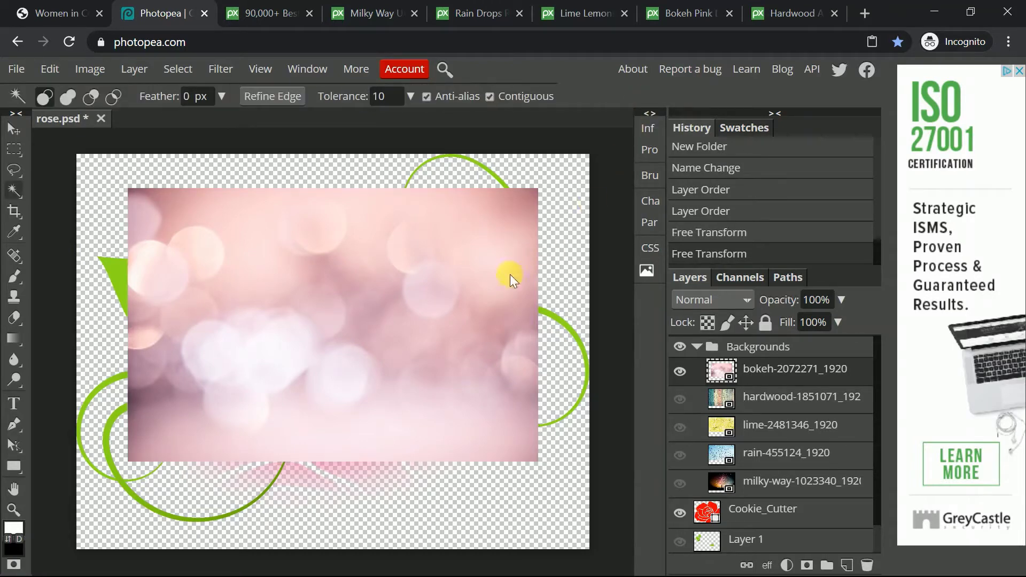
{"action": "left_click", "coordinate": [262, 7]}
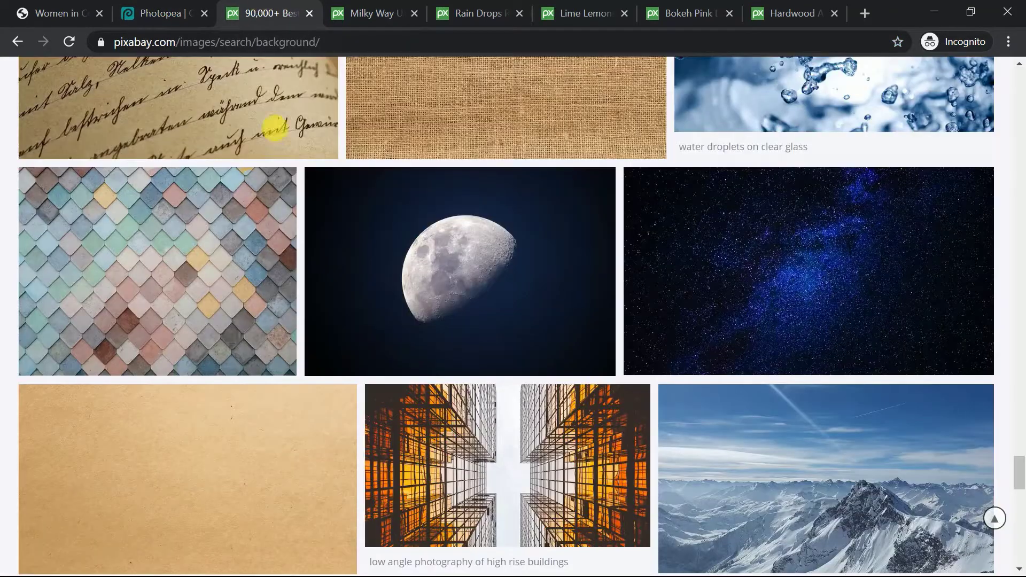
{"action": "left_click", "coordinate": [176, 6]}
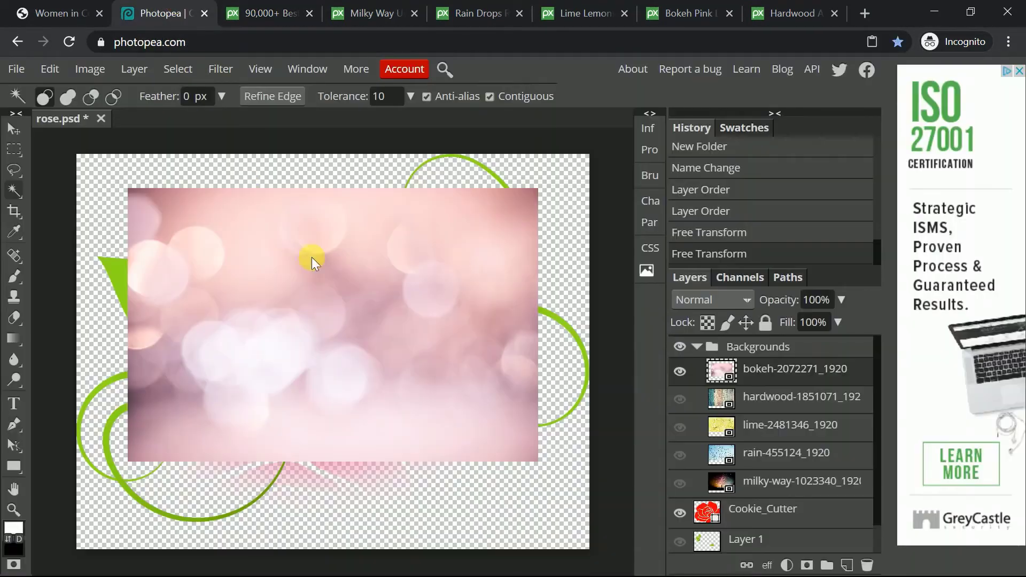
{"action": "left_click", "coordinate": [697, 346]}
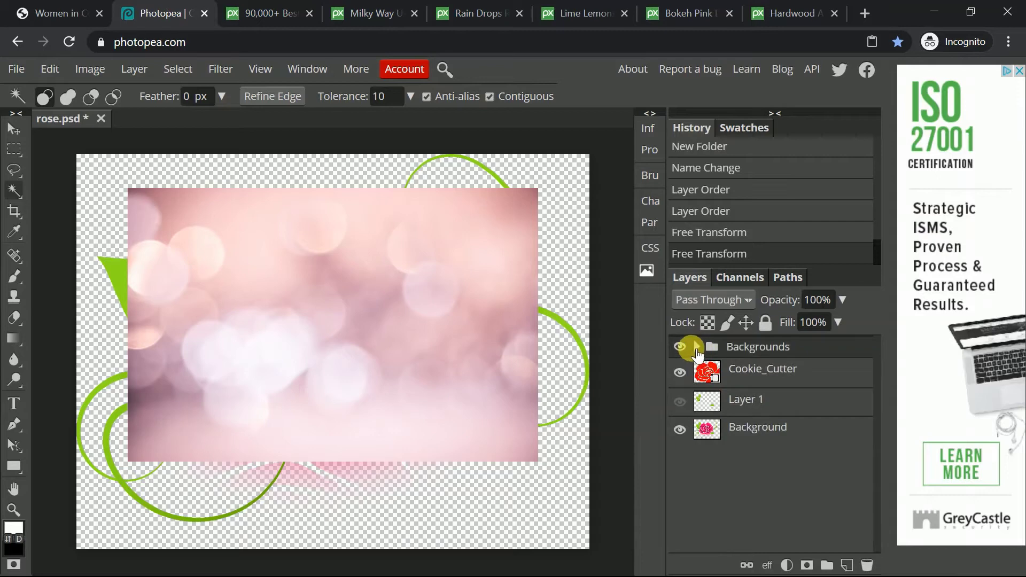
{"action": "left_click", "coordinate": [696, 347]}
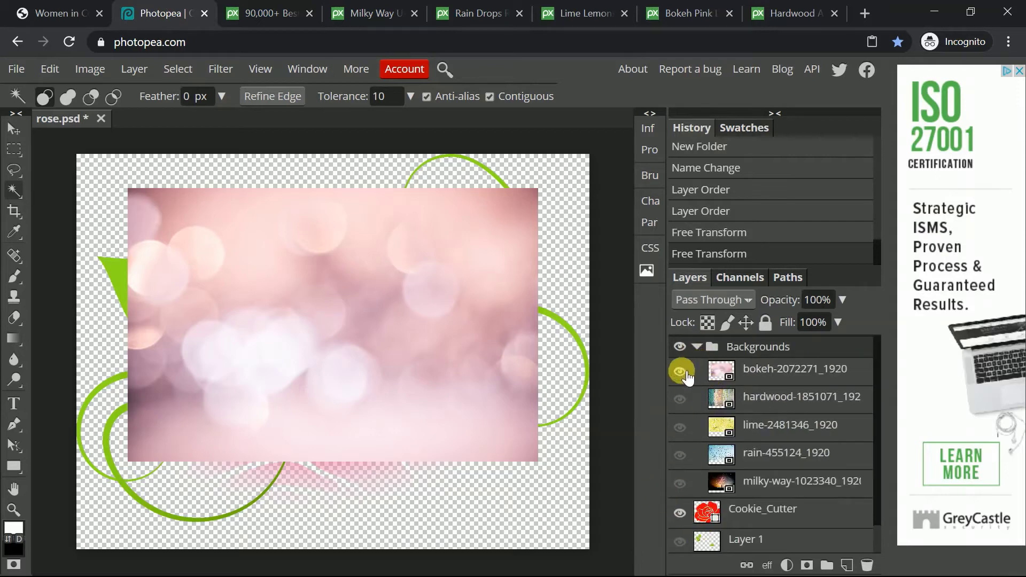
Step: Hide the bokeh background and load the Cookie_Cutter rose shape as a pixel selection
{"action": "left_click", "coordinate": [680, 372]}
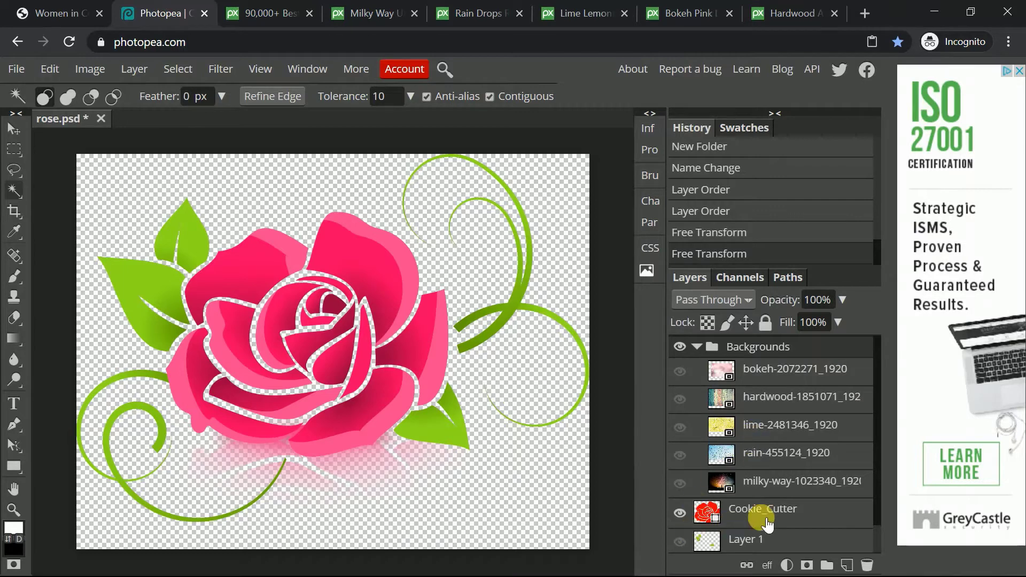
{"action": "left_click", "coordinate": [751, 515]}
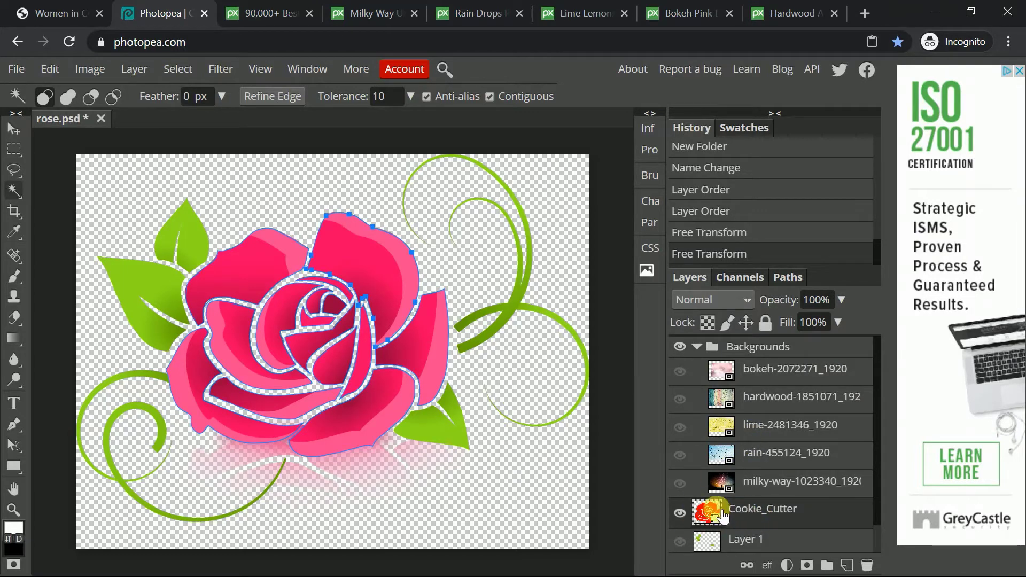
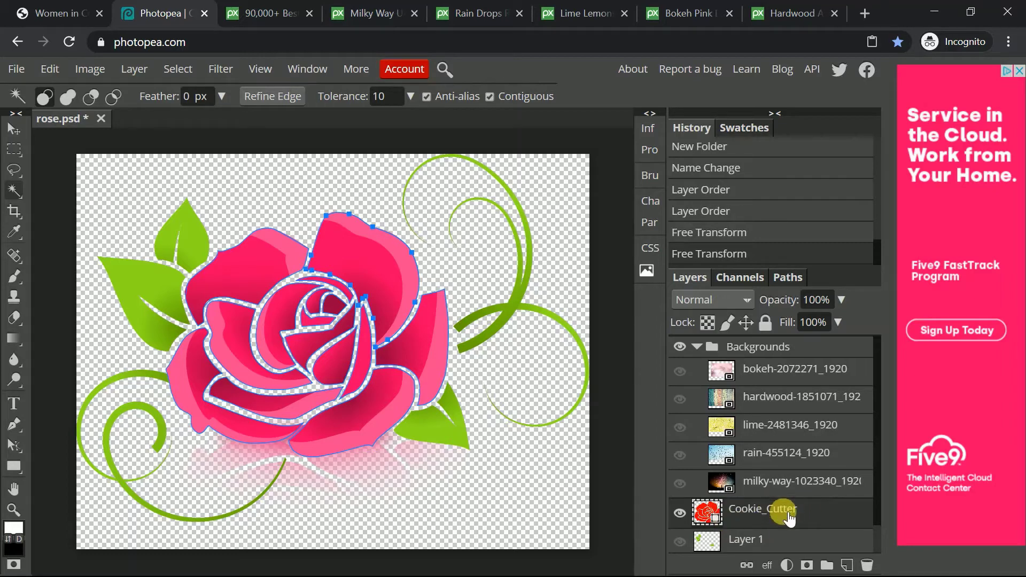
{"action": "left_click", "coordinate": [723, 529], "text": "ctrl"}
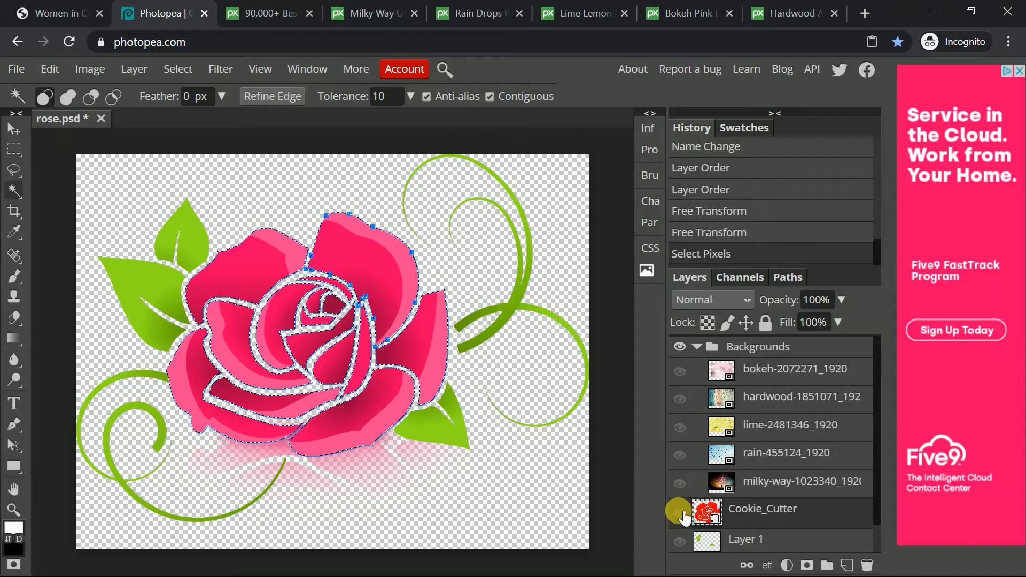
Step: Hide Cookie_Cutter, show the bokeh layer, and shift its image slightly down and left behind the rose-shaped selection
{"action": "left_click", "coordinate": [680, 371]}
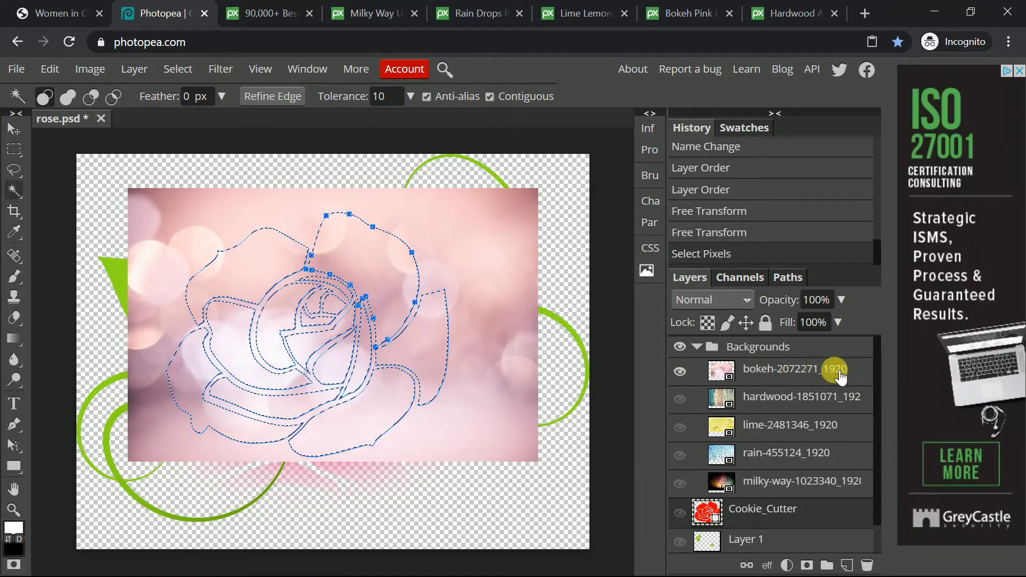
{"action": "left_click", "coordinate": [774, 374]}
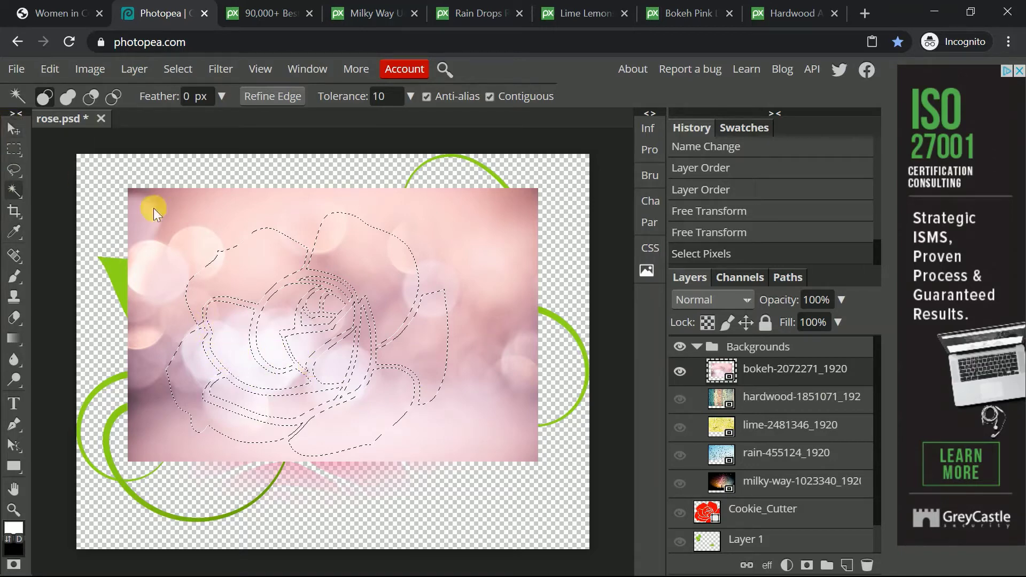
{"action": "key", "text": "v"}
{"action": "mouse_move", "coordinate": [384, 371]}
{"action": "left_mouse_down"}
{"action": "mouse_move", "coordinate": [360, 380]}
{"action": "mouse_move", "coordinate": [372, 383]}
{"action": "left_mouse_up"}
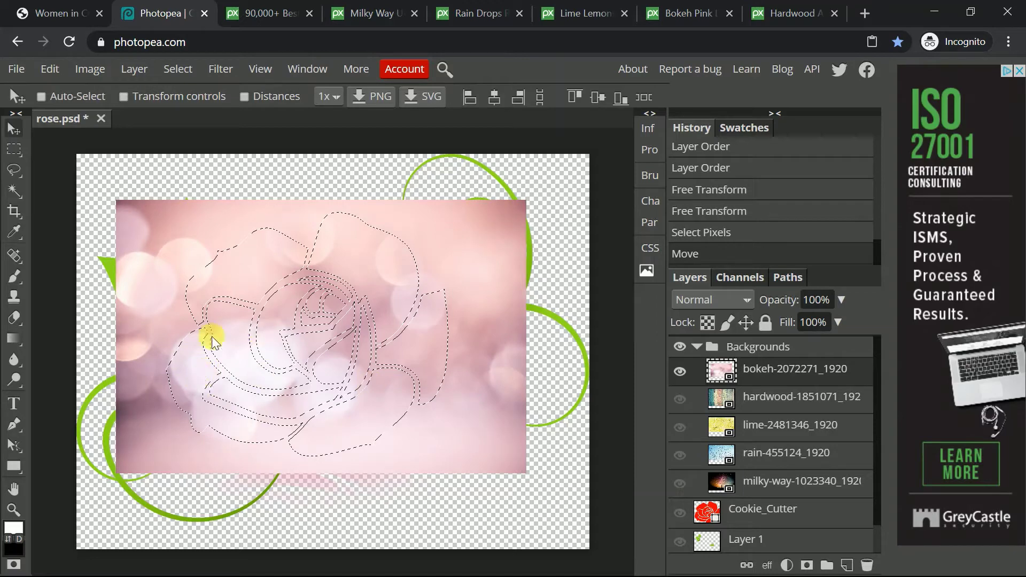
{"action": "left_click_drag", "start_coordinate": [427, 423], "coordinate": [429, 422]}
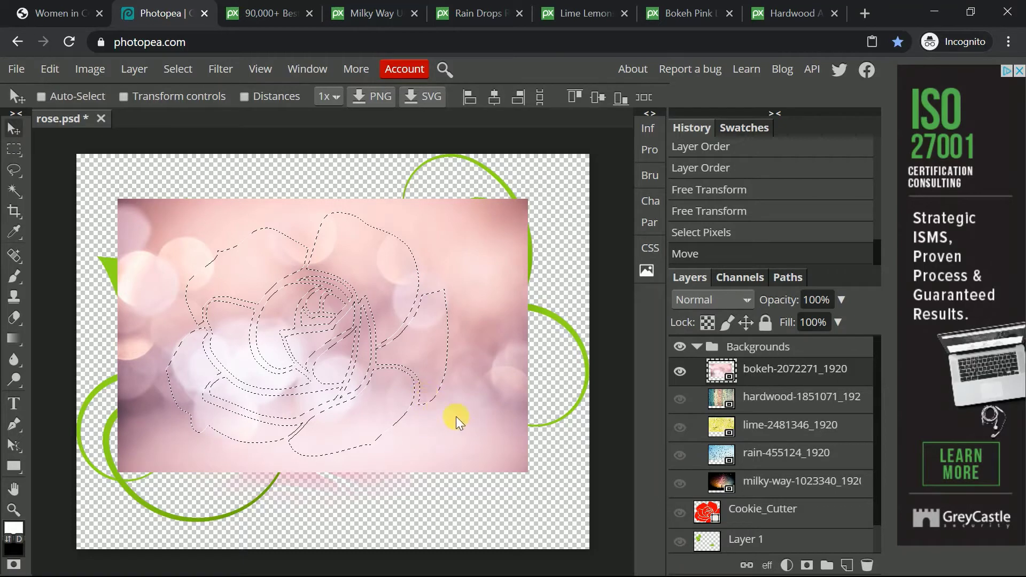
Step: Copy the rose-shaped area of the bokeh image and paste it into a new layer directly above Cookie_Cutter
{"action": "left_click", "coordinate": [697, 347]}
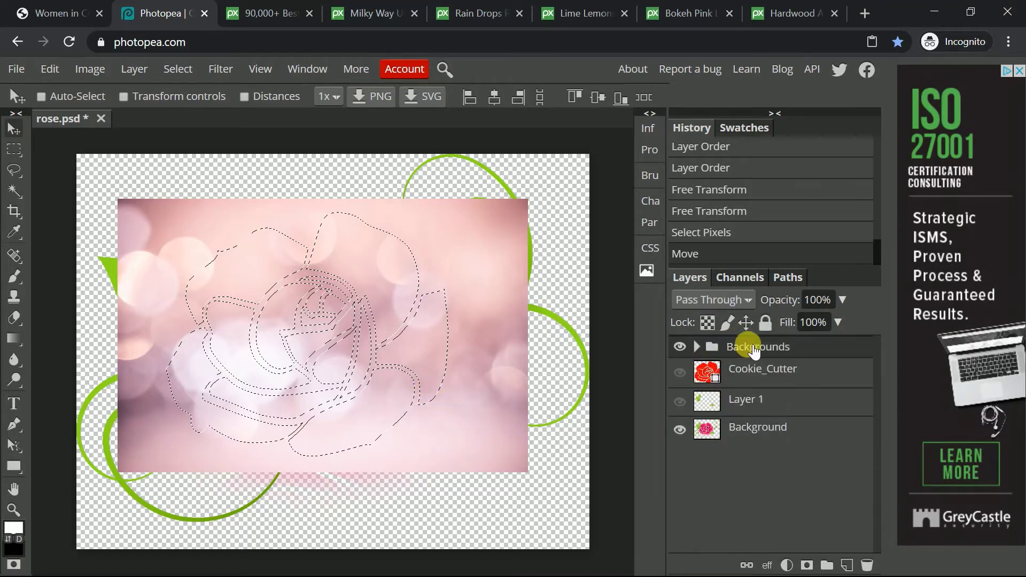
{"action": "left_click", "coordinate": [755, 380]}
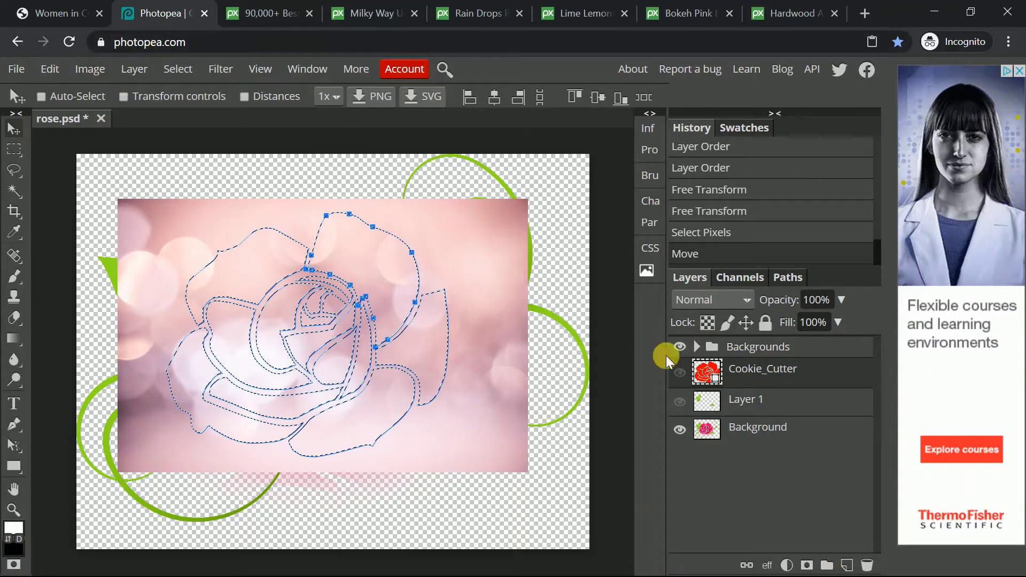
{"action": "left_click", "coordinate": [847, 565]}
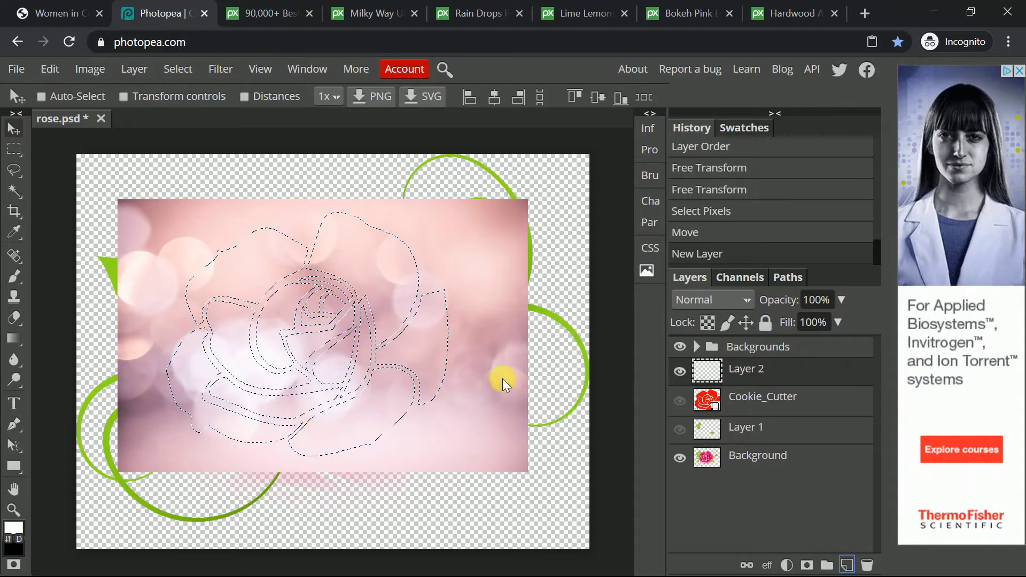
{"action": "key", "text": "ctrl+v"}
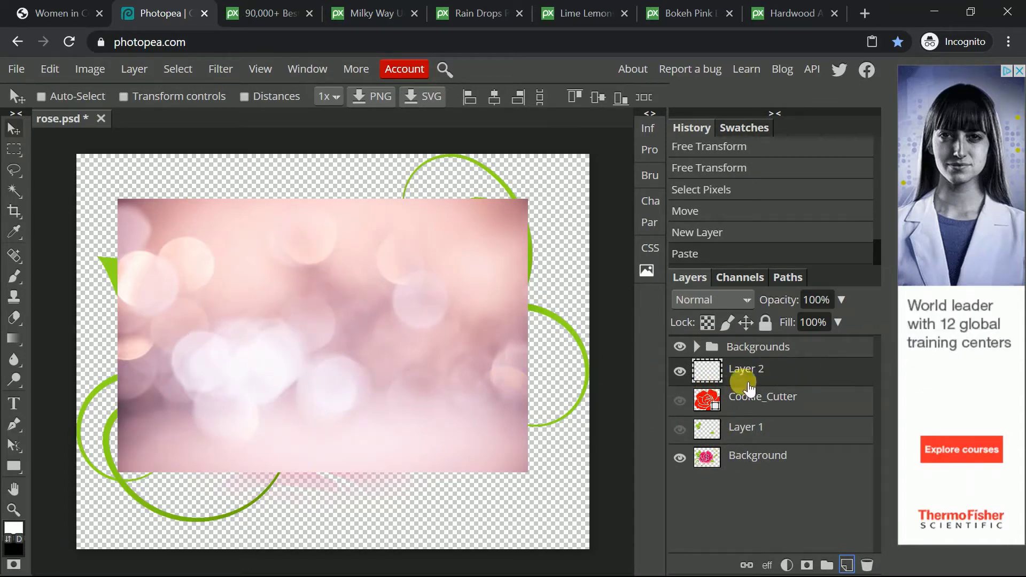
Step: Select the pasted bokeh rose layer and hide the Backgrounds folder and the Background layer to isolate it
{"action": "left_click", "coordinate": [779, 400]}
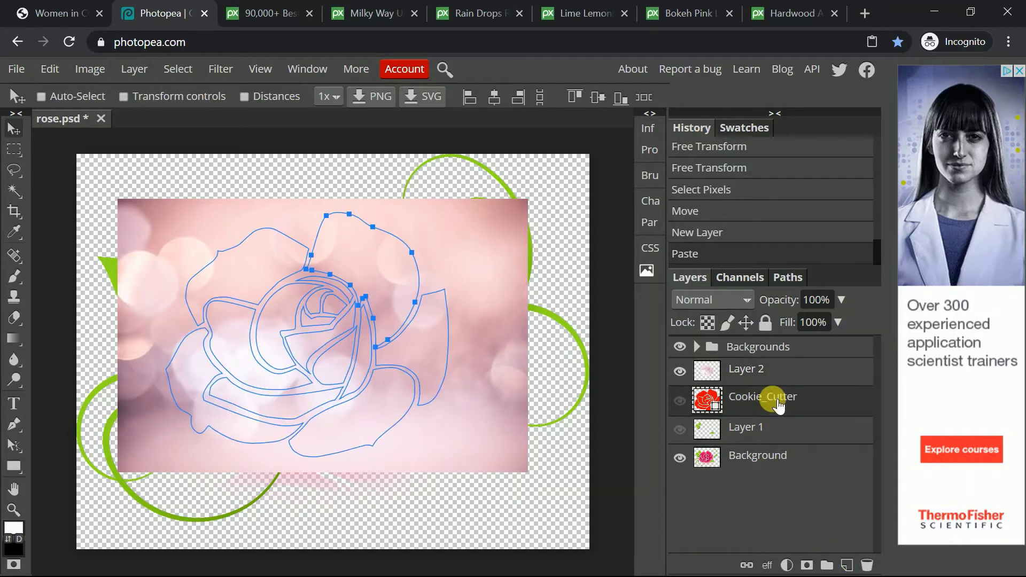
{"action": "left_click", "coordinate": [765, 374]}
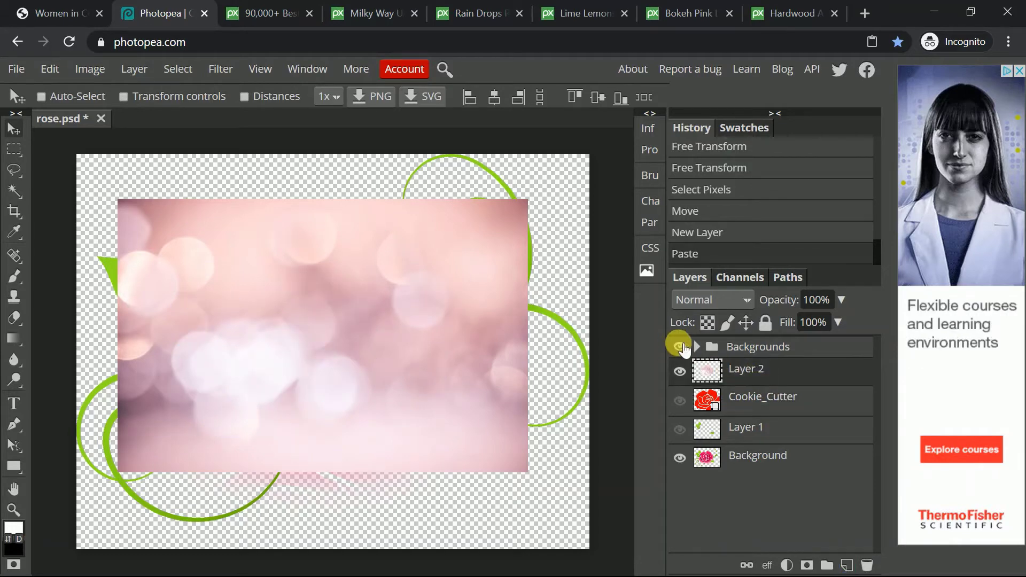
{"action": "left_click", "coordinate": [679, 348]}
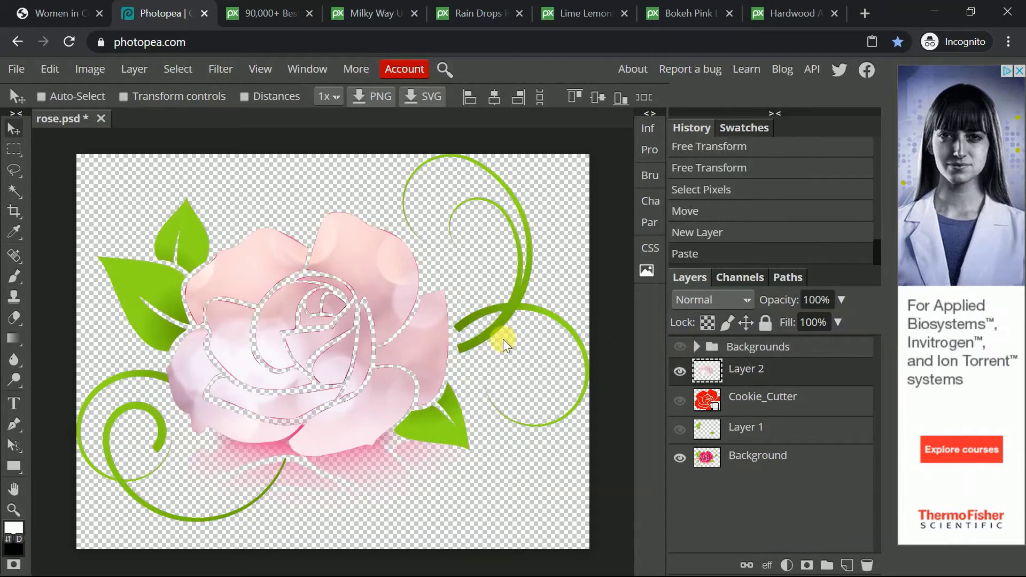
{"action": "left_click", "coordinate": [680, 458]}
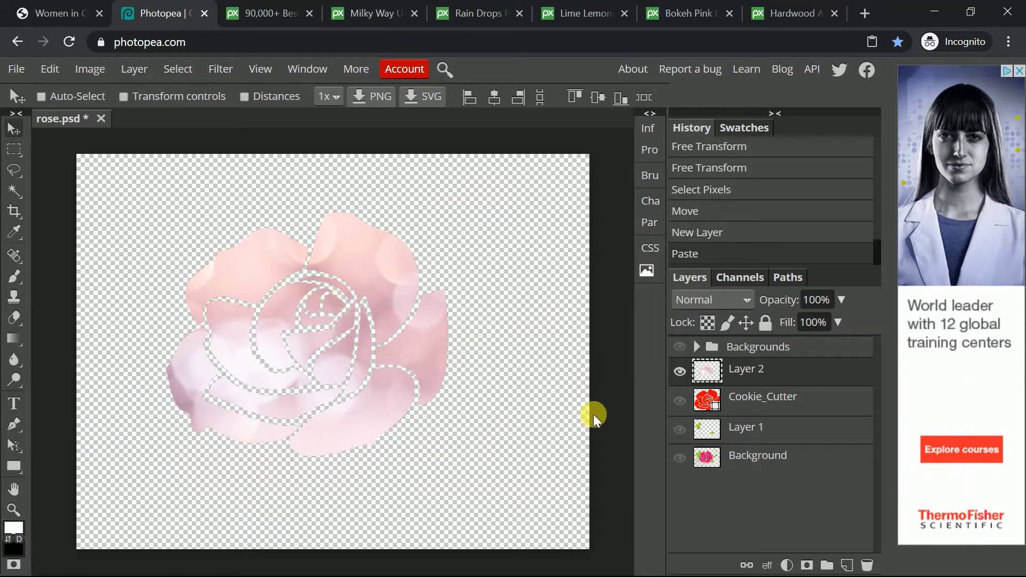
Step: Rename the hidden green leaves layer, Layer 1, as Petals and make it visible
{"action": "double_click", "coordinate": [763, 434]}
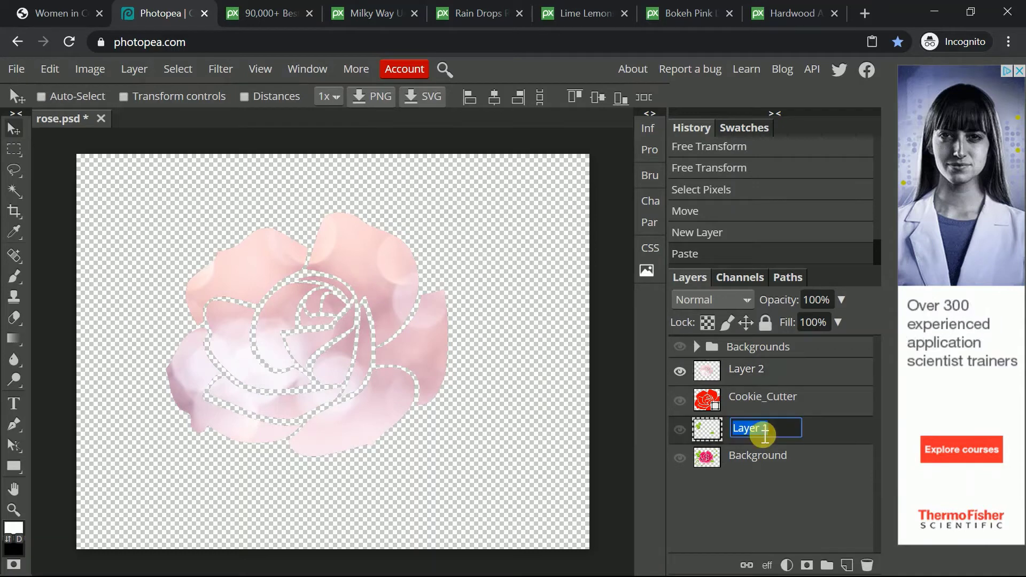
{"action": "key", "text": "Return"}
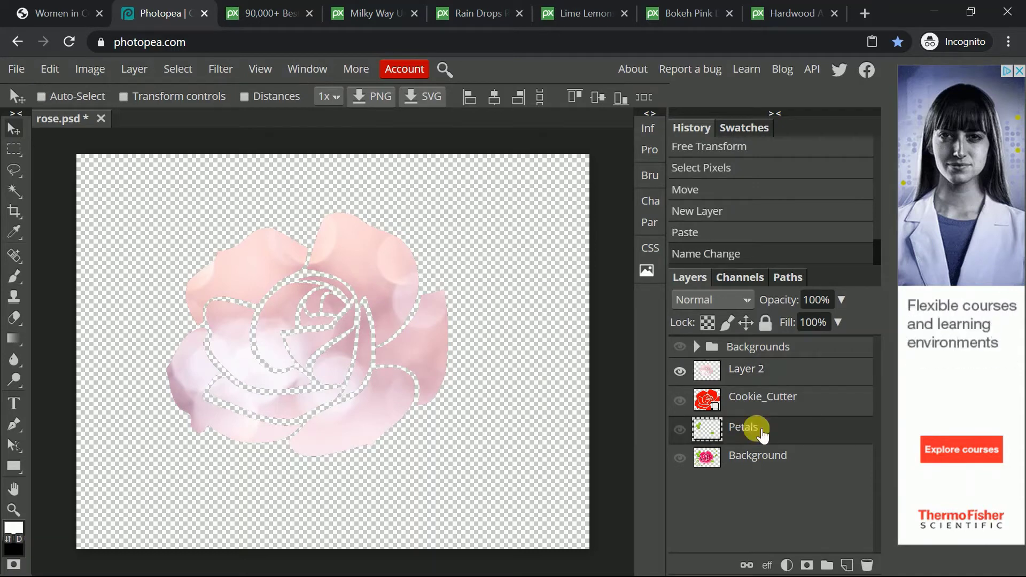
{"action": "left_click", "coordinate": [680, 429]}
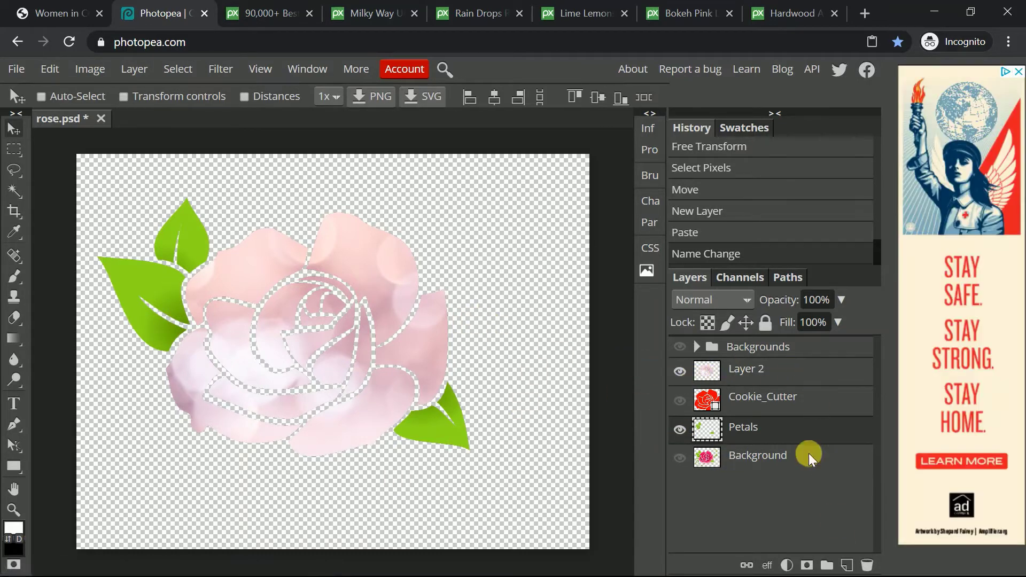
Step: Create a new folder above the Backgrounds folder and name it Finished_Flowers
{"action": "left_click", "coordinate": [757, 346]}
{"action": "left_click", "coordinate": [827, 567]}
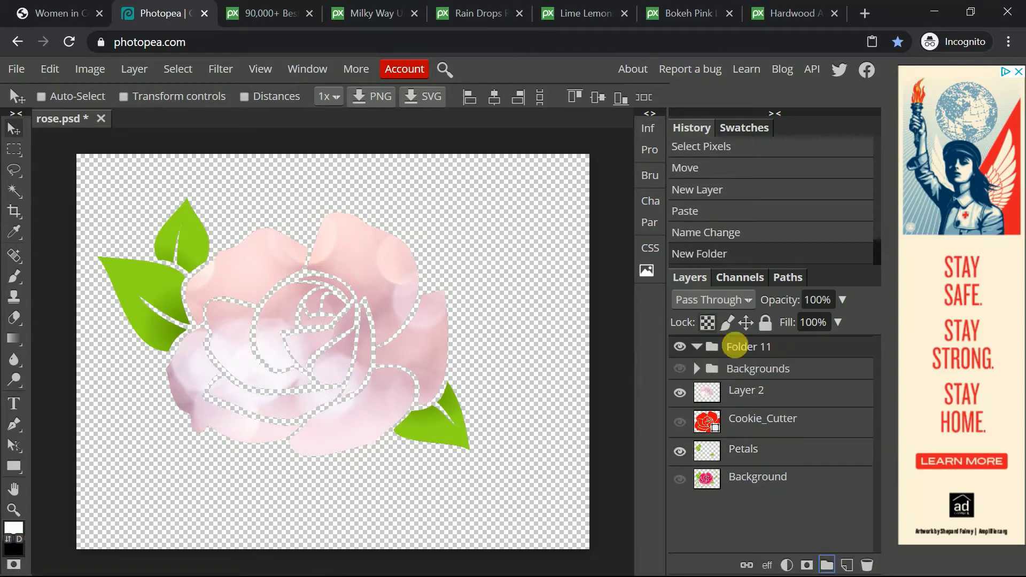
{"action": "double_click", "coordinate": [753, 348]}
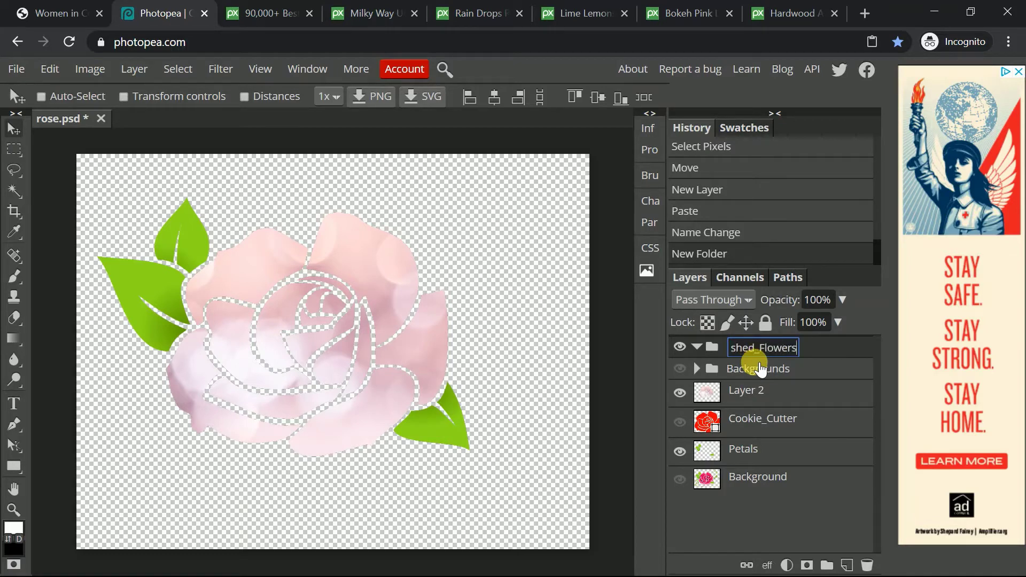
{"action": "type", "text": "Finished_Flowers"}
{"action": "key", "text": "Return"}
Step: Move the bokeh rose layer into the Finished_Flowers folder, and hide both it and the Petals layer
{"action": "mouse_move", "coordinate": [755, 390]}
{"action": "left_mouse_down"}
{"action": "mouse_move", "coordinate": [758, 323]}
{"action": "mouse_move", "coordinate": [713, 377]}
{"action": "mouse_move", "coordinate": [752, 374]}
{"action": "left_mouse_up"}
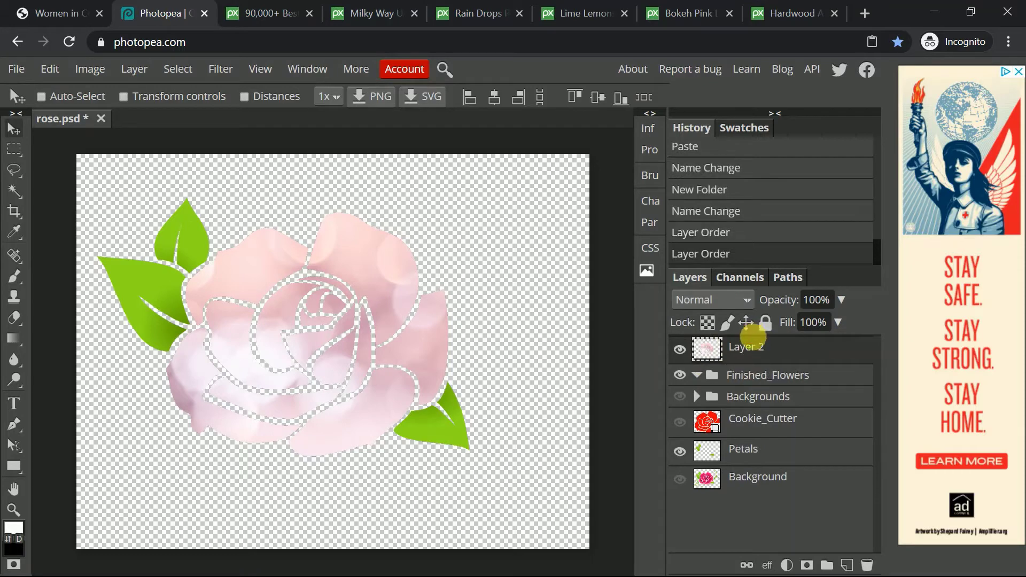
{"action": "left_click_drag", "start_coordinate": [752, 338], "coordinate": [750, 378]}
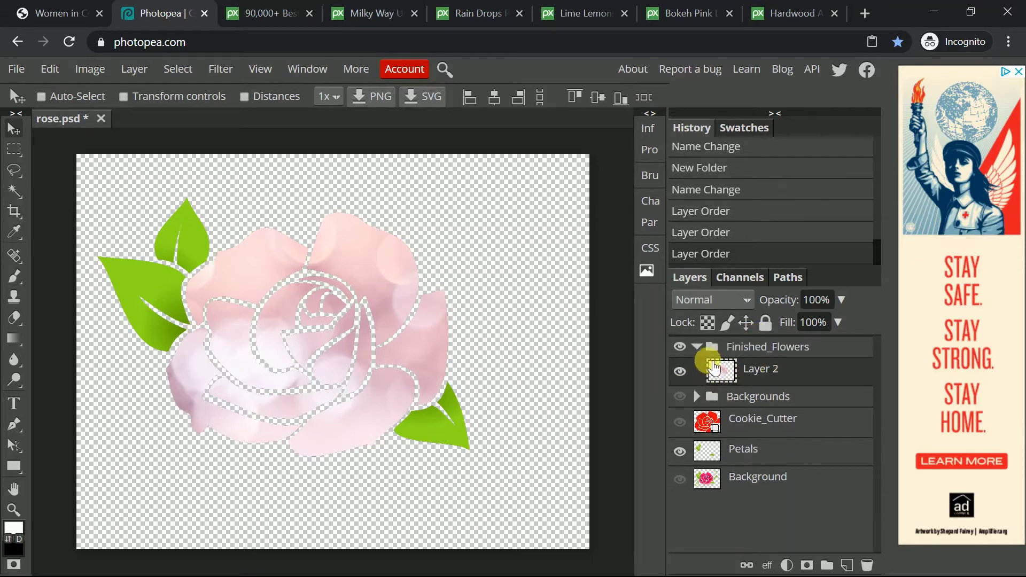
{"action": "left_click", "coordinate": [679, 452]}
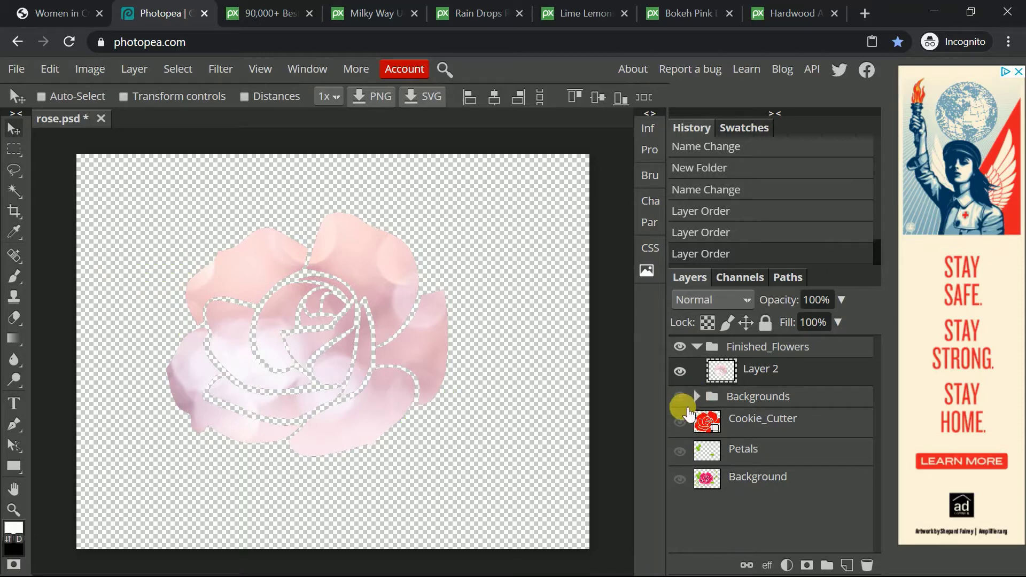
{"action": "left_click", "coordinate": [679, 371]}
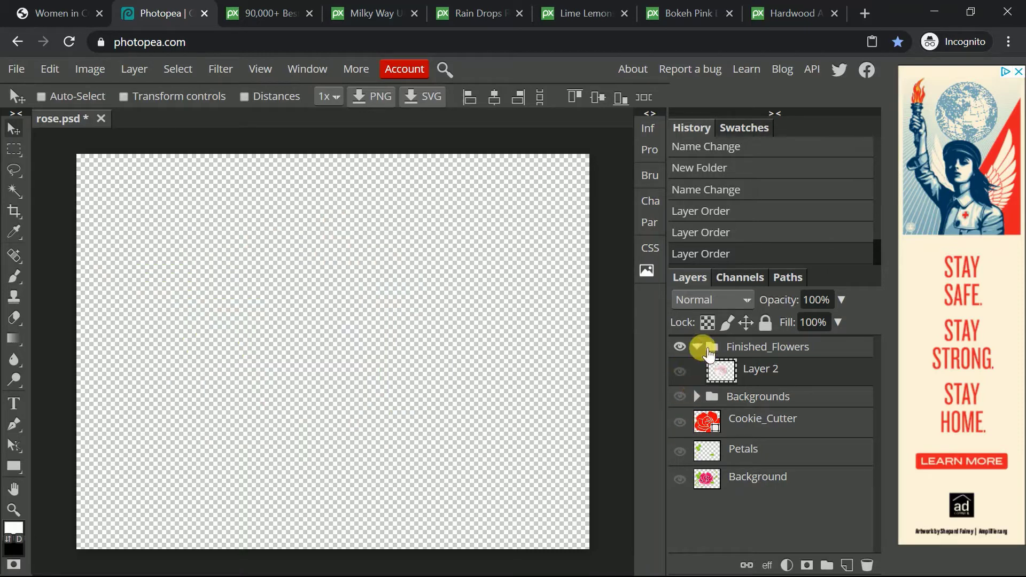
Step: Collapse and hide the Finished_Flowers folder, then expand the Backgrounds folder and show its hardwood layer
{"action": "left_click", "coordinate": [696, 347]}
{"action": "left_click", "coordinate": [704, 373]}
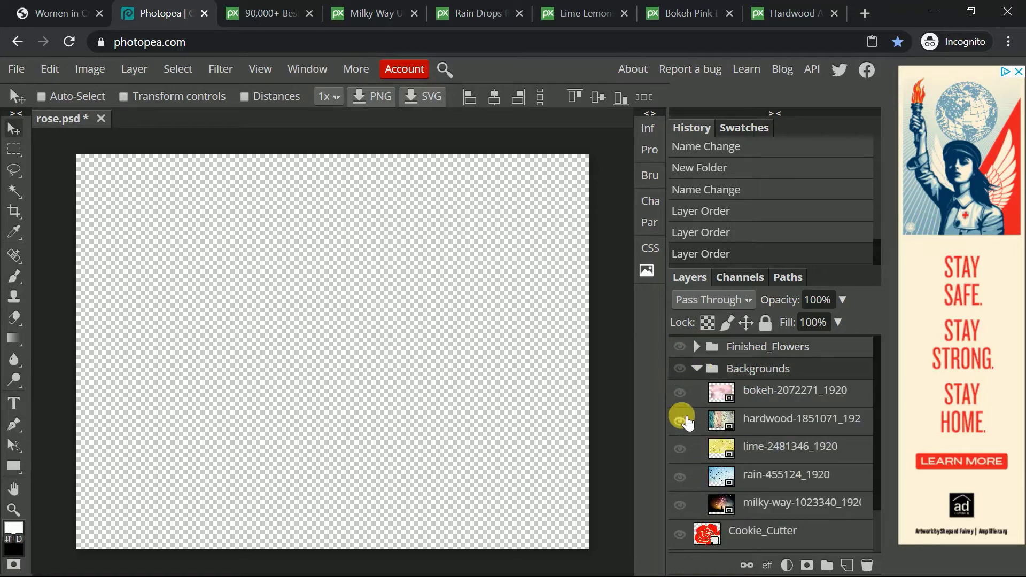
{"action": "left_click", "coordinate": [679, 369]}
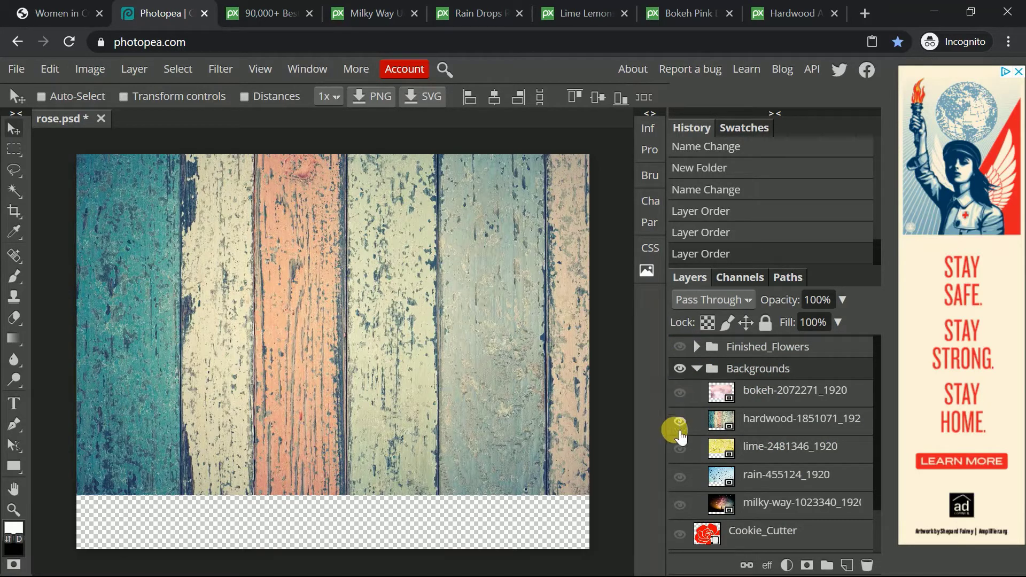
Step: Load the Cookie_Cutter shape as a selection and shift the hardwood image slightly beneath the rose outline
{"action": "scroll", "coordinate": [695, 417], "scroll_direction": "down", "scroll_amount": 1}
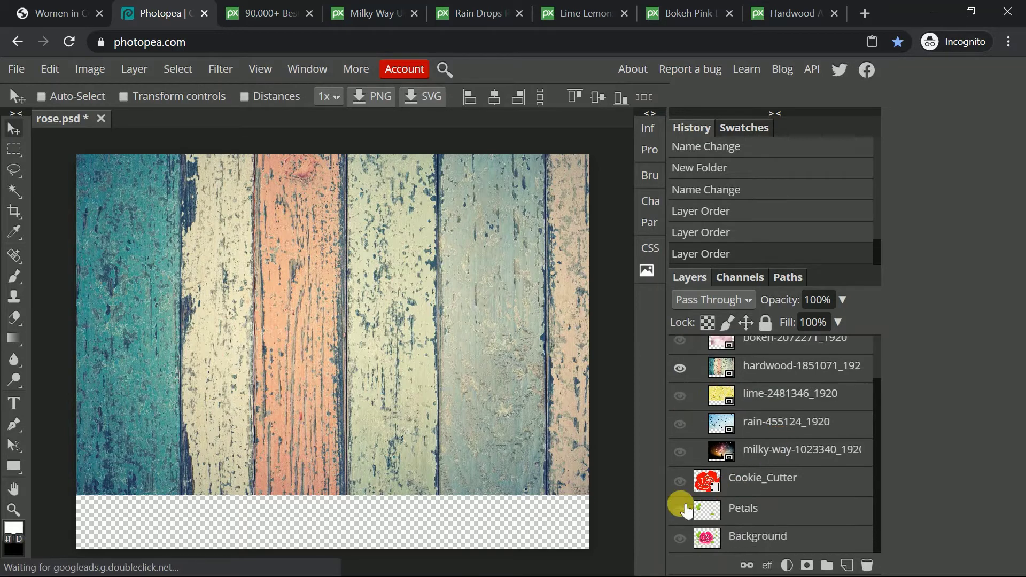
{"action": "left_click", "coordinate": [743, 491]}
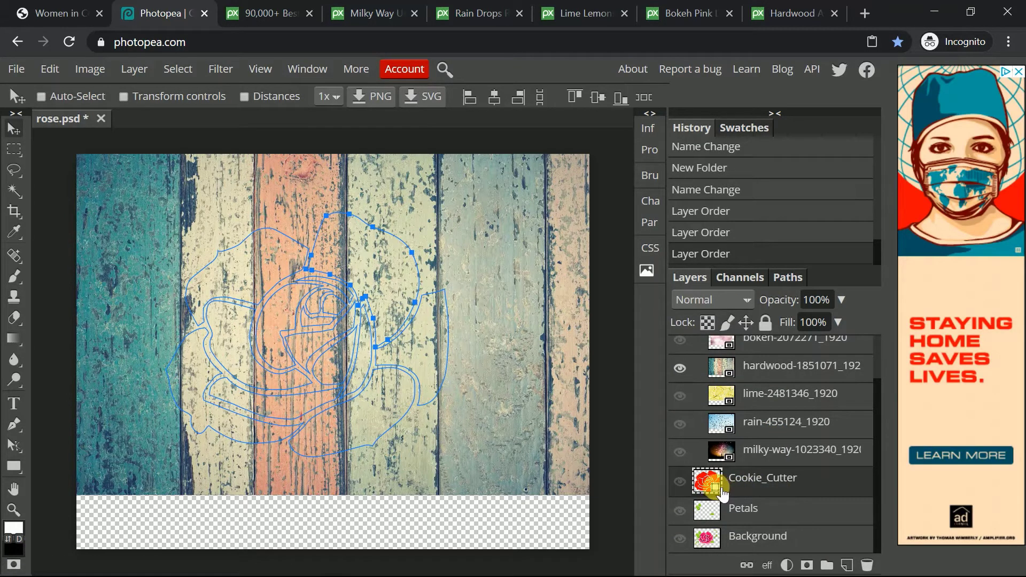
{"action": "left_click", "coordinate": [720, 489], "text": "ctrl"}
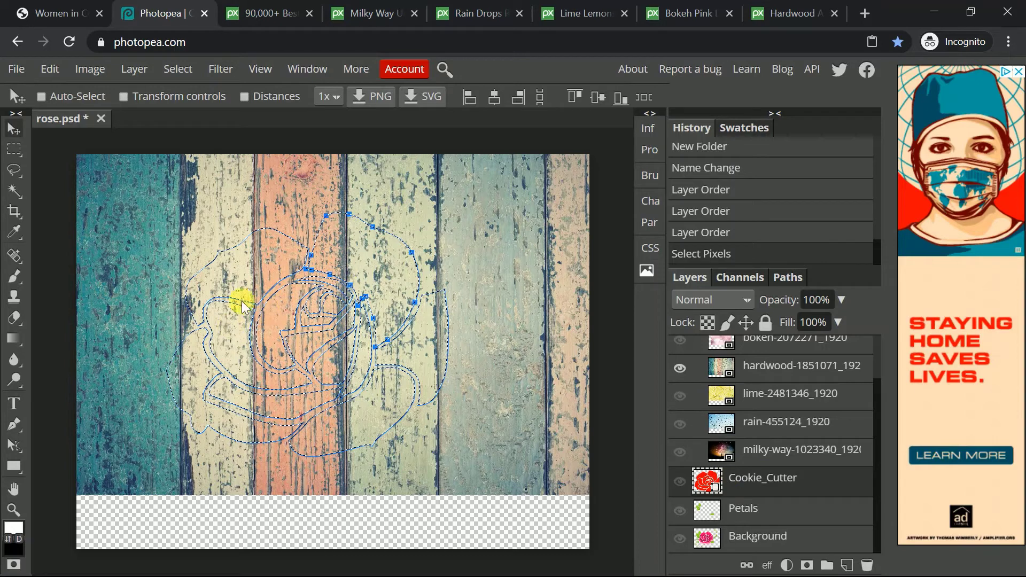
{"action": "left_click", "coordinate": [776, 369]}
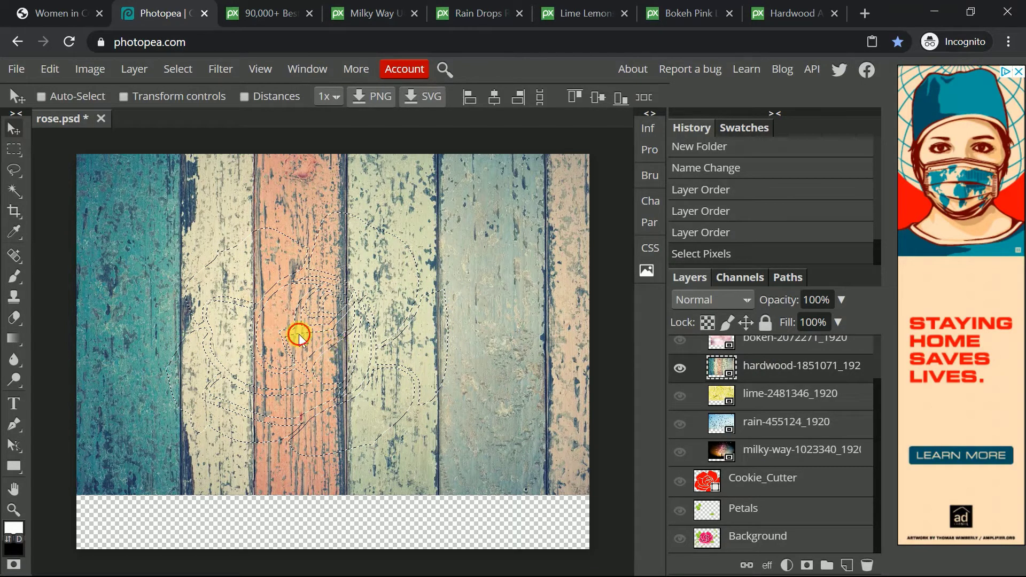
{"action": "mouse_move", "coordinate": [299, 334]}
{"action": "left_mouse_down"}
{"action": "mouse_move", "coordinate": [333, 341]}
{"action": "mouse_move", "coordinate": [298, 341]}
{"action": "mouse_move", "coordinate": [310, 332]}
{"action": "left_mouse_up"}
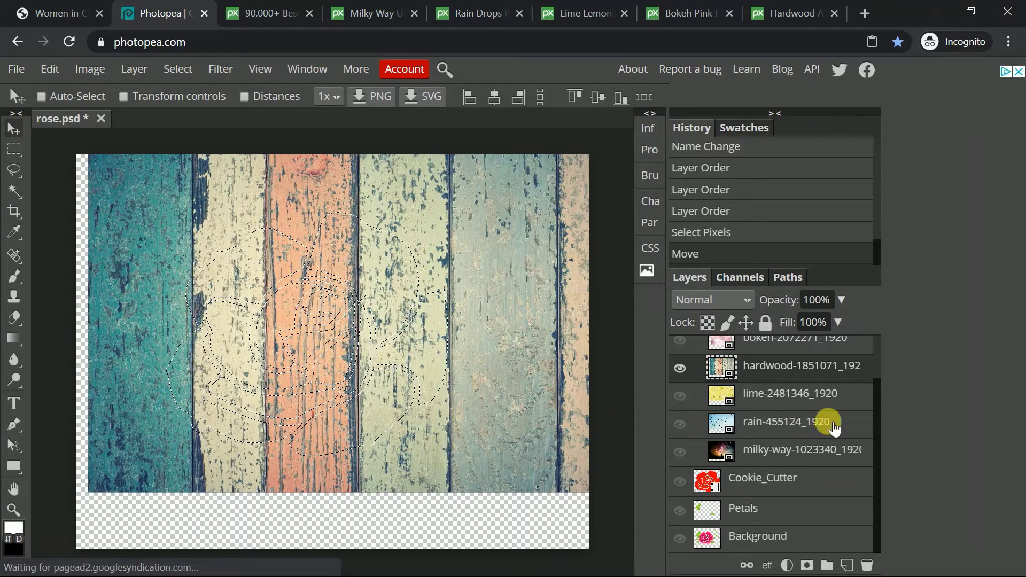
Step: Copy the selected hardwood area, paste it as a rose onto a new layer, and hide the hardwood background
{"action": "scroll", "coordinate": [830, 425], "scroll_direction": "up", "scroll_amount": 2}
{"action": "left_click", "coordinate": [748, 367]}
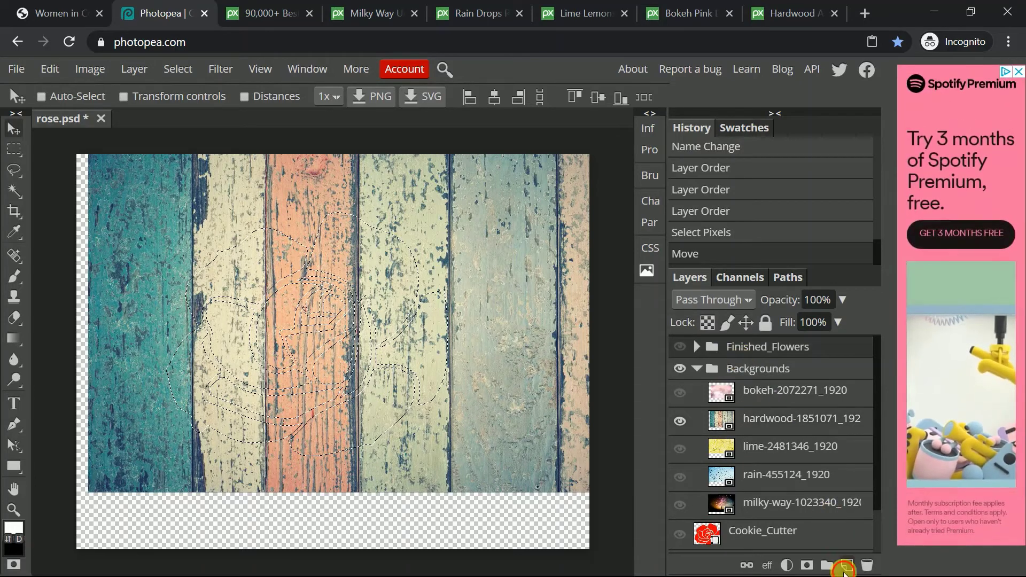
{"action": "left_click", "coordinate": [844, 567]}
{"action": "key", "text": "ctrl+v"}
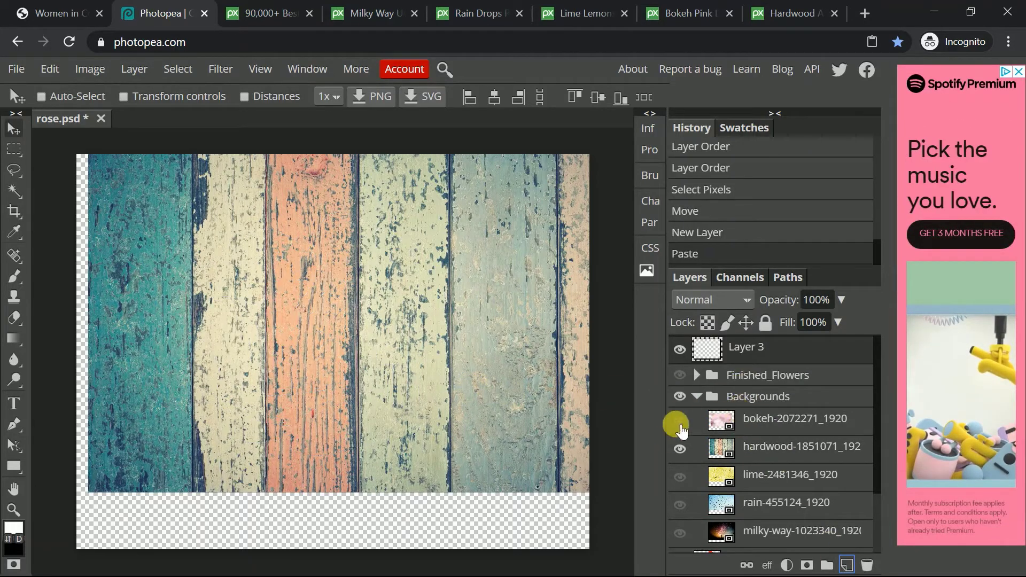
{"action": "left_click", "coordinate": [679, 448]}
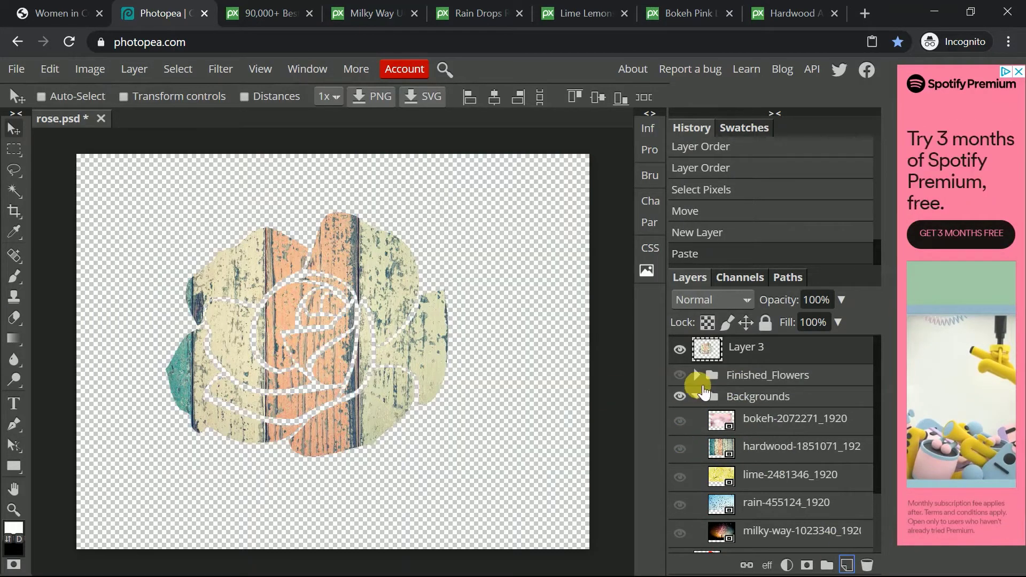
Step: Preview the hardwood rose together with the Petals layer, hide Petals again, and move the rose layer into the Finished_Flowers folder
{"action": "scroll", "coordinate": [676, 423], "scroll_direction": "down", "scroll_amount": 3}
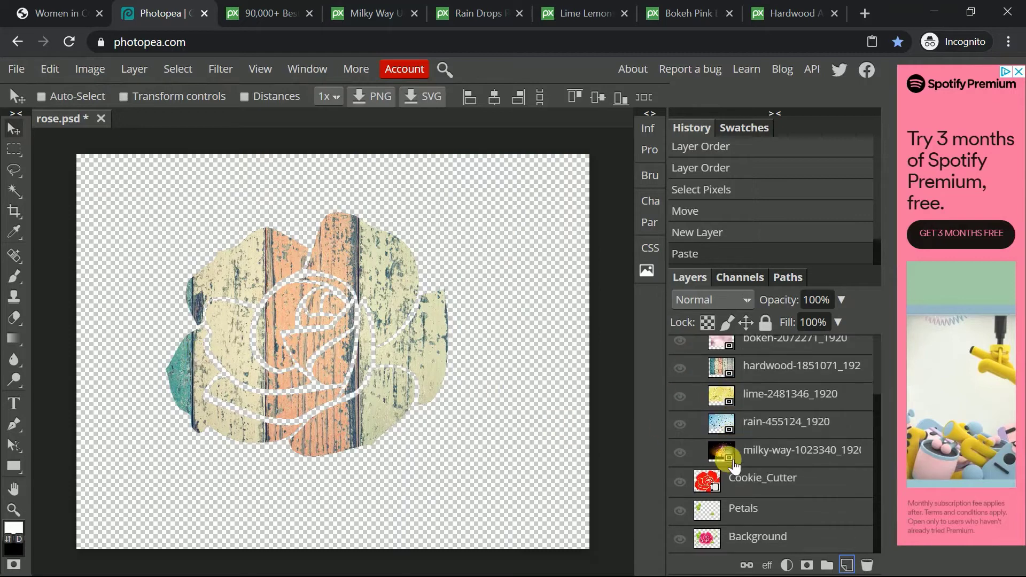
{"action": "left_click", "coordinate": [679, 509]}
{"action": "left_click", "coordinate": [680, 509]}
{"action": "scroll", "coordinate": [689, 428], "scroll_direction": "up", "scroll_amount": 3}
{"action": "left_click_drag", "start_coordinate": [727, 353], "coordinate": [743, 376]}
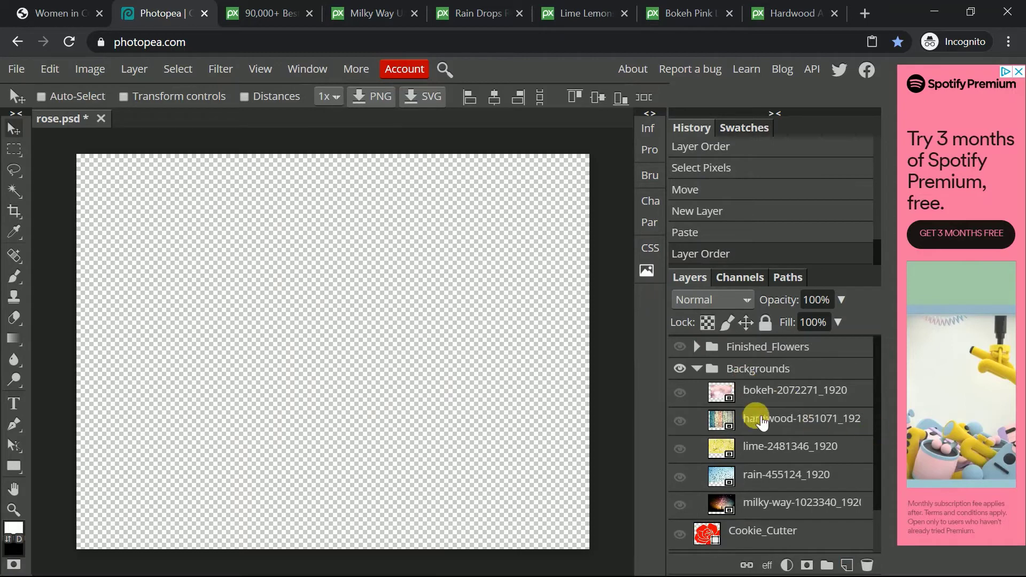
Step: Show the lime background layer and start a free transform on it, scaling its width and height to 80%
{"action": "left_click", "coordinate": [680, 447]}
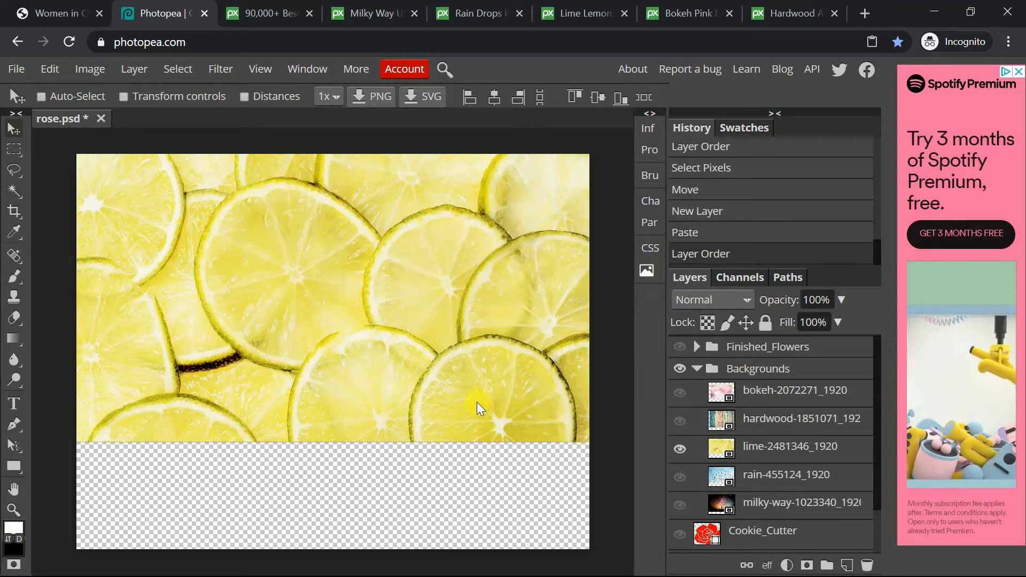
{"action": "key", "text": "ctrl+t"}
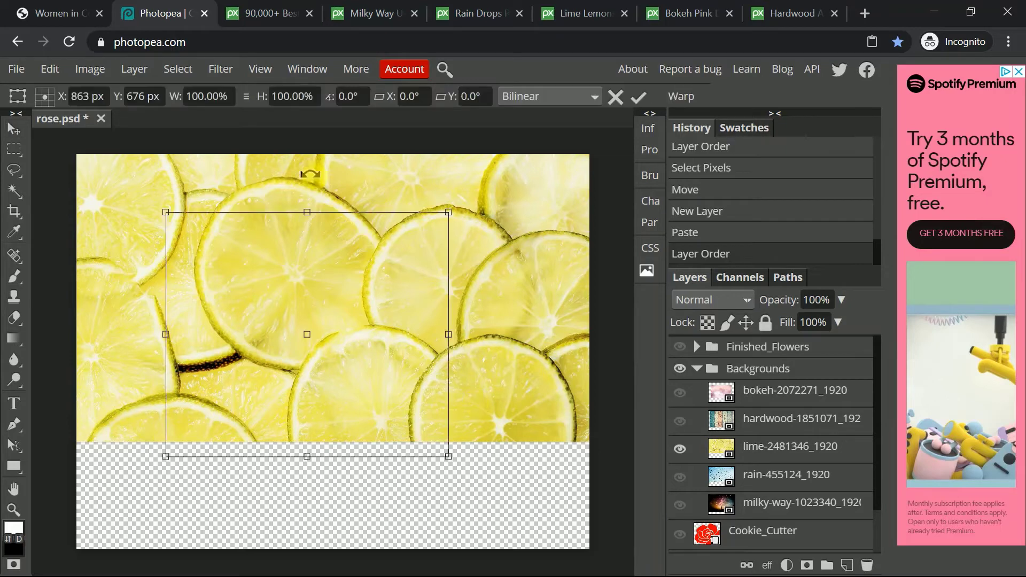
{"action": "left_click", "coordinate": [793, 450]}
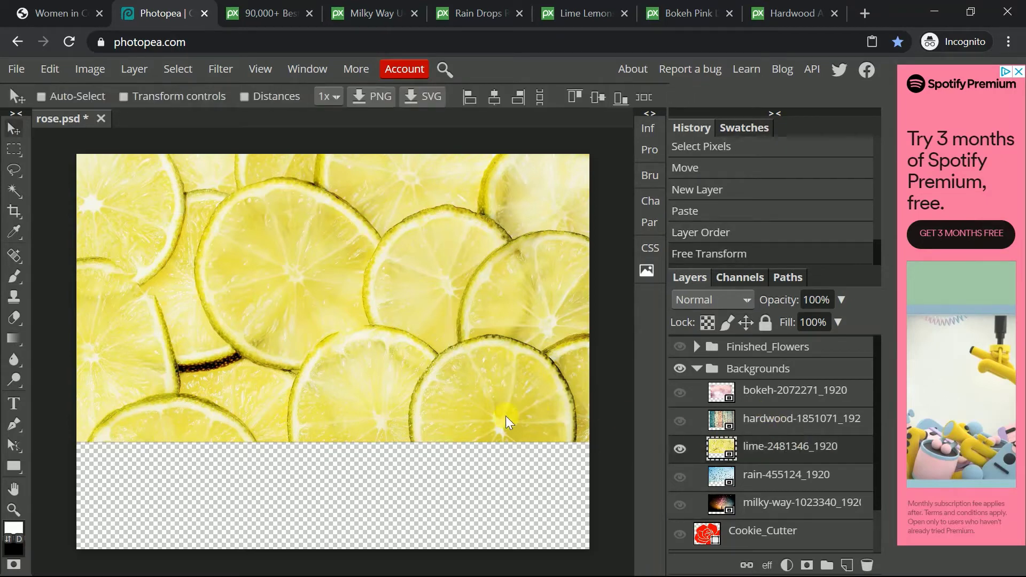
{"action": "key", "text": "ctrl+t"}
{"action": "left_click", "coordinate": [233, 107]}
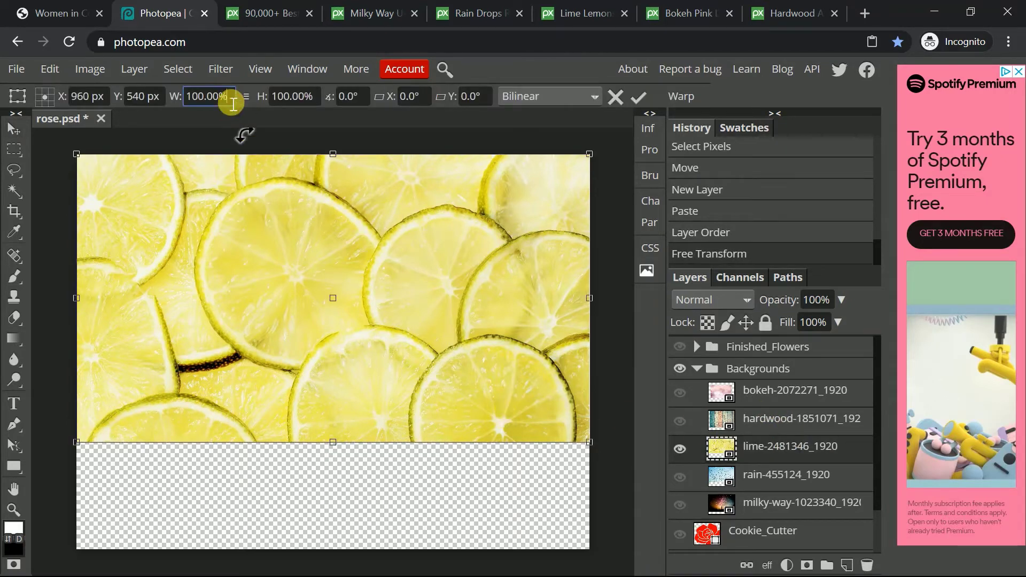
{"action": "type", "text": "80"}
{"action": "key", "text": "Tab"}
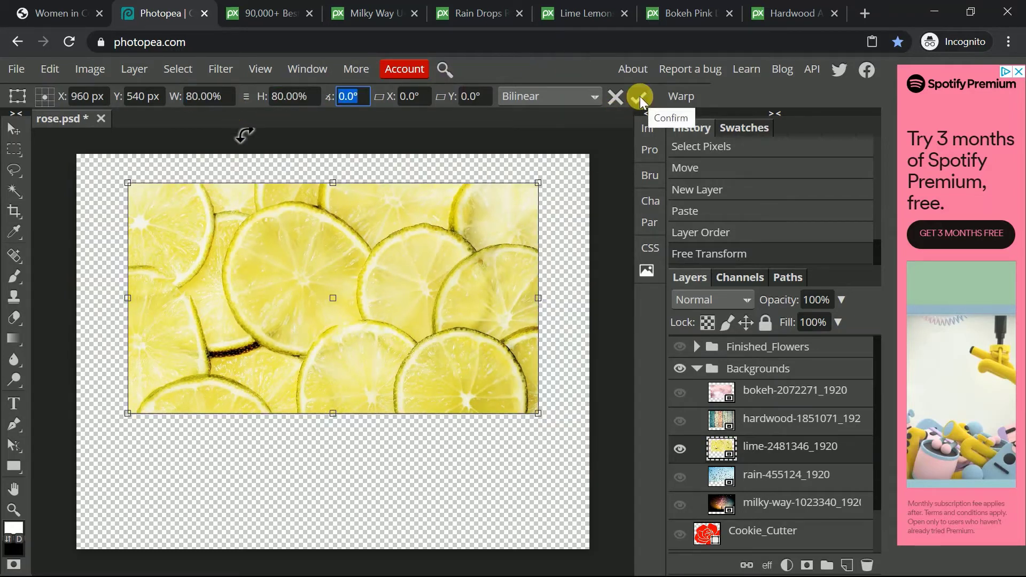
Step: Change the lime image's scale to 90% in width and height and apply the transform
{"action": "key", "text": "shift+Tab"}
{"action": "key", "text": "shift+Tab"}
{"action": "key", "text": "shift+Tab"}
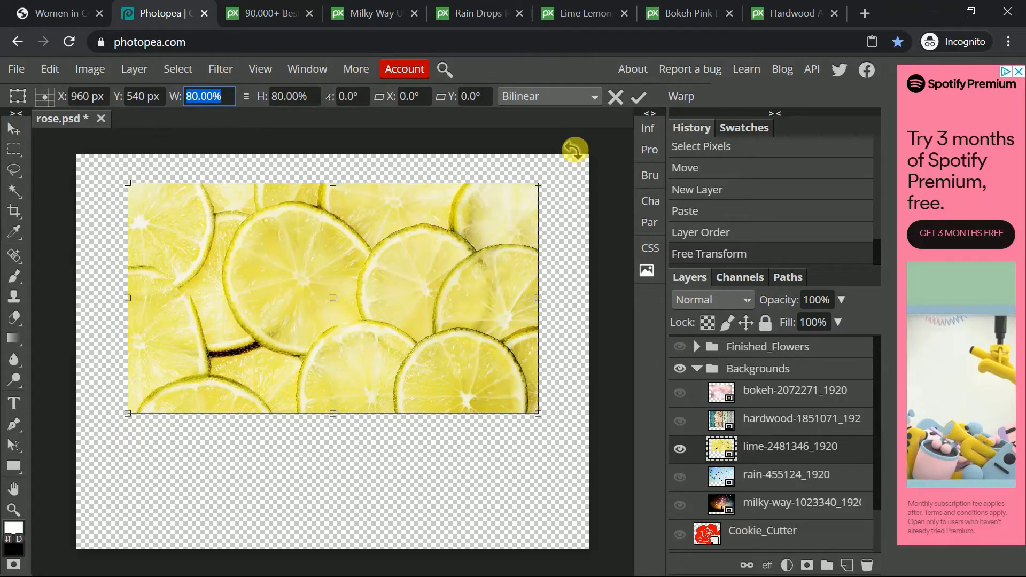
{"action": "type", "text": "90"}
{"action": "key", "text": "Tab"}
{"action": "type", "text": "90"}
{"action": "key", "text": "Tab"}
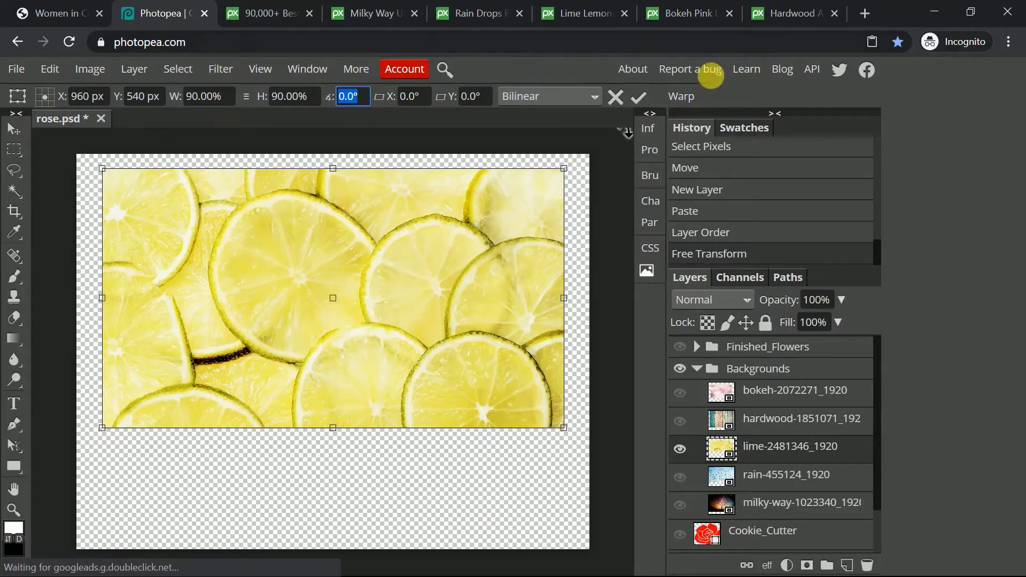
{"action": "left_click", "coordinate": [644, 101]}
Step: Load the Cookie_Cutter shape as a selection and move the lime image so its slices fill the rose outline
{"action": "scroll", "coordinate": [716, 529], "scroll_direction": "down", "scroll_amount": 2}
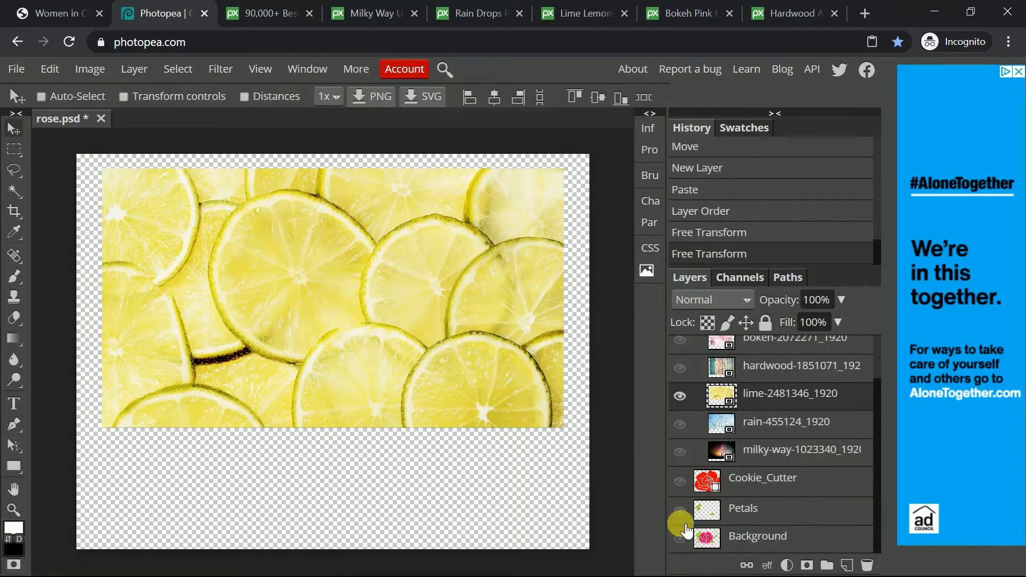
{"action": "left_click", "coordinate": [748, 478]}
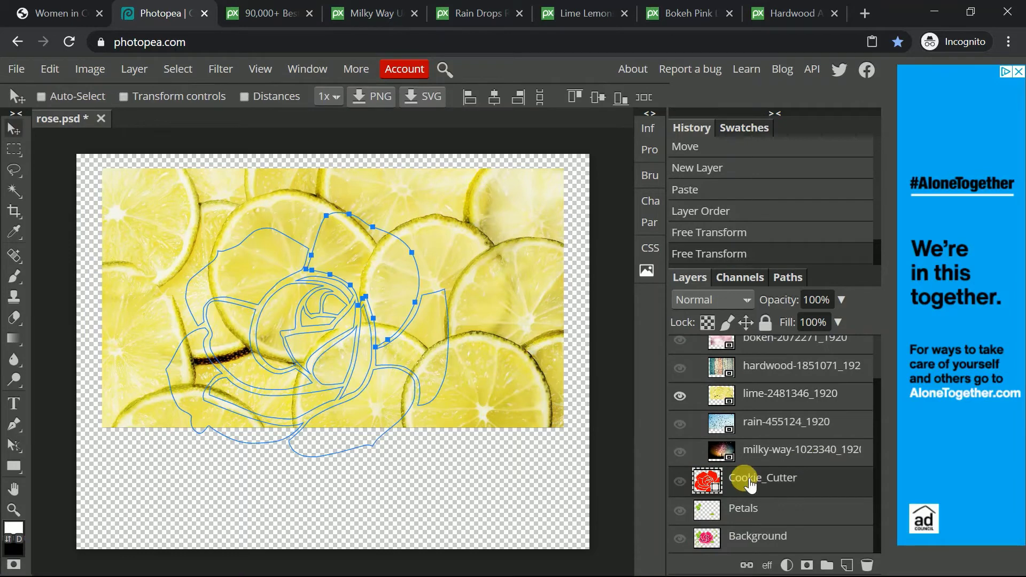
{"action": "left_click", "coordinate": [710, 482], "text": "ctrl"}
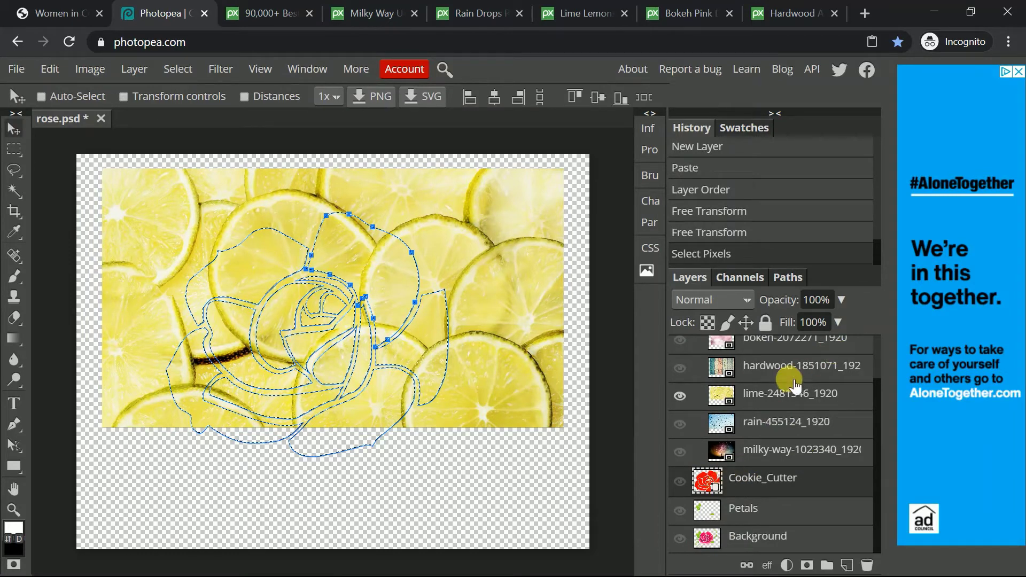
{"action": "left_click", "coordinate": [786, 394]}
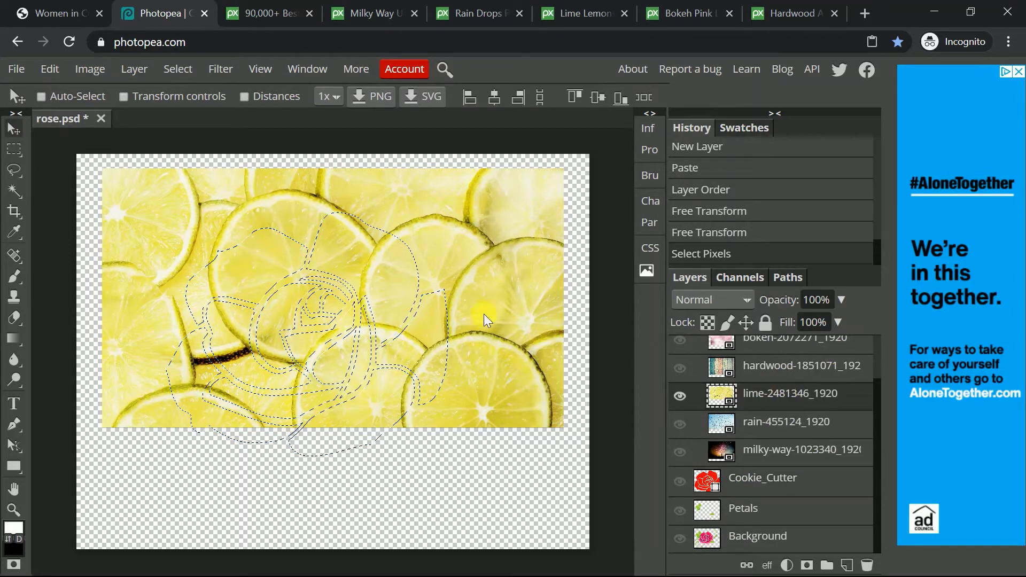
{"action": "left_click_drag", "start_coordinate": [483, 313], "coordinate": [383, 333]}
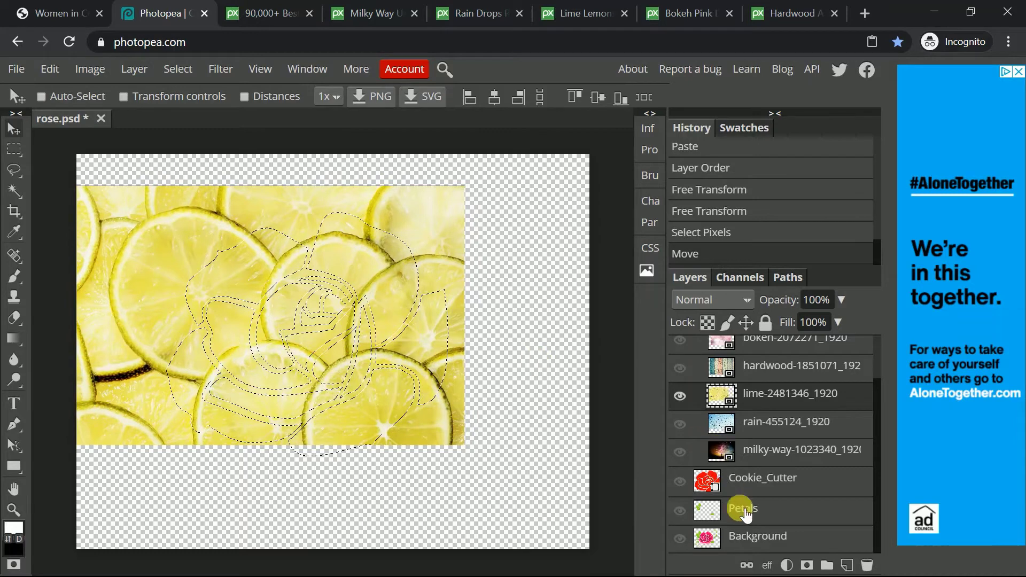
{"action": "left_click_drag", "start_coordinate": [437, 239], "coordinate": [438, 255]}
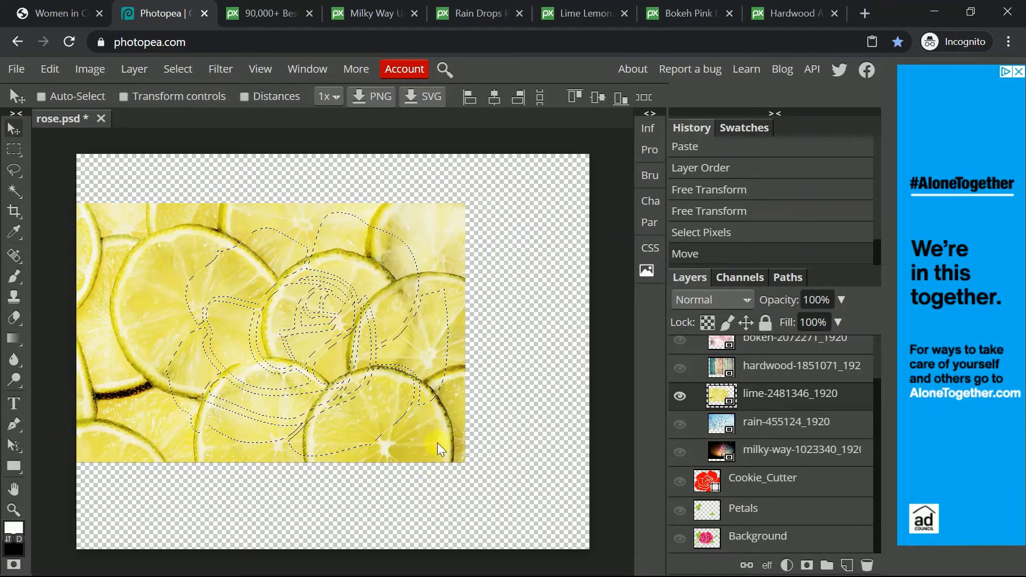
Step: Copy the selected lime area and paste it as a rose onto a new layer in the Backgrounds folder
{"action": "scroll", "coordinate": [756, 395], "scroll_direction": "up", "scroll_amount": 2}
{"action": "left_click", "coordinate": [758, 368]}
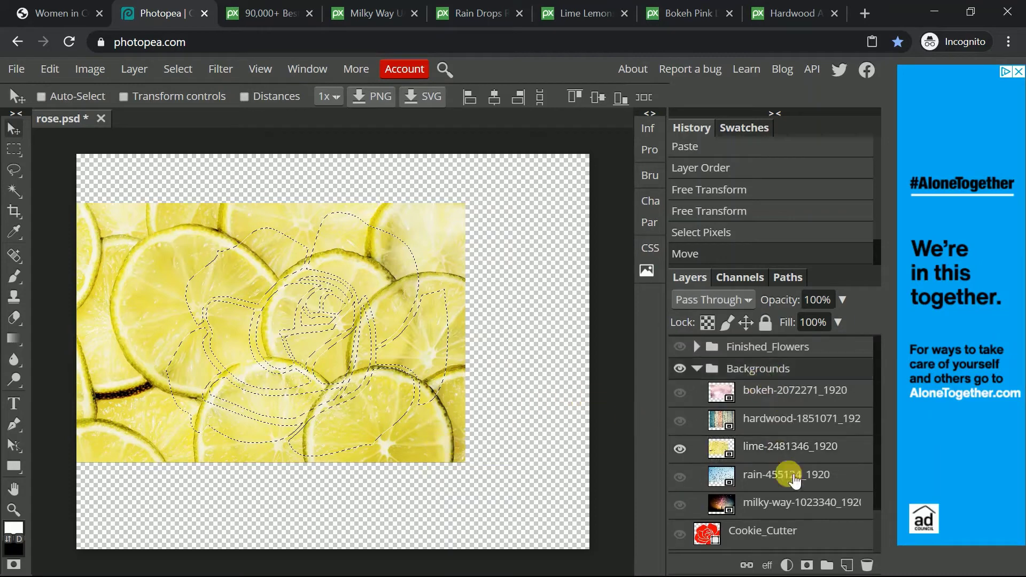
{"action": "left_click", "coordinate": [843, 565]}
{"action": "key", "text": "ctrl+v"}
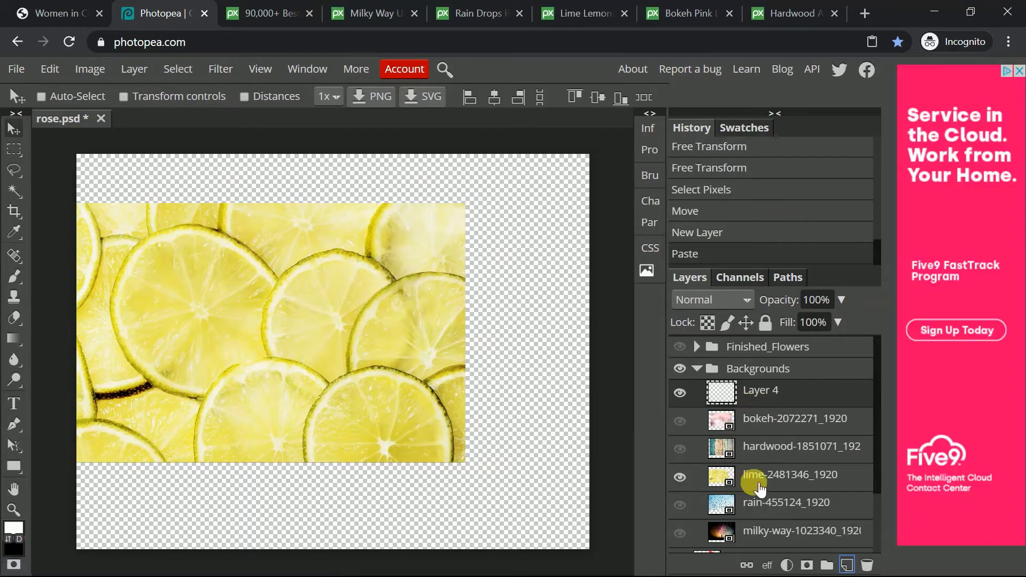
Step: Move the lime rose layer into the Finished_Flowers folder and hide the lime background
{"action": "left_click", "coordinate": [755, 476]}
{"action": "left_click_drag", "start_coordinate": [749, 391], "coordinate": [755, 350]}
{"action": "left_click", "coordinate": [680, 447]}
Step: Show the rain background layer and free transform it to 90% width and 90% height
{"action": "left_click", "coordinate": [680, 476]}
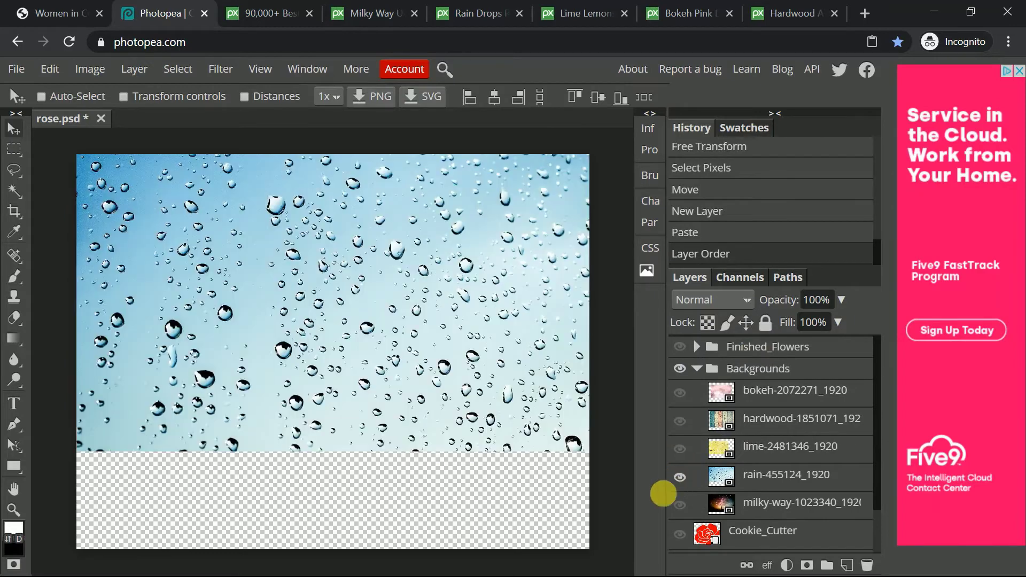
{"action": "key", "text": "ctrl+t"}
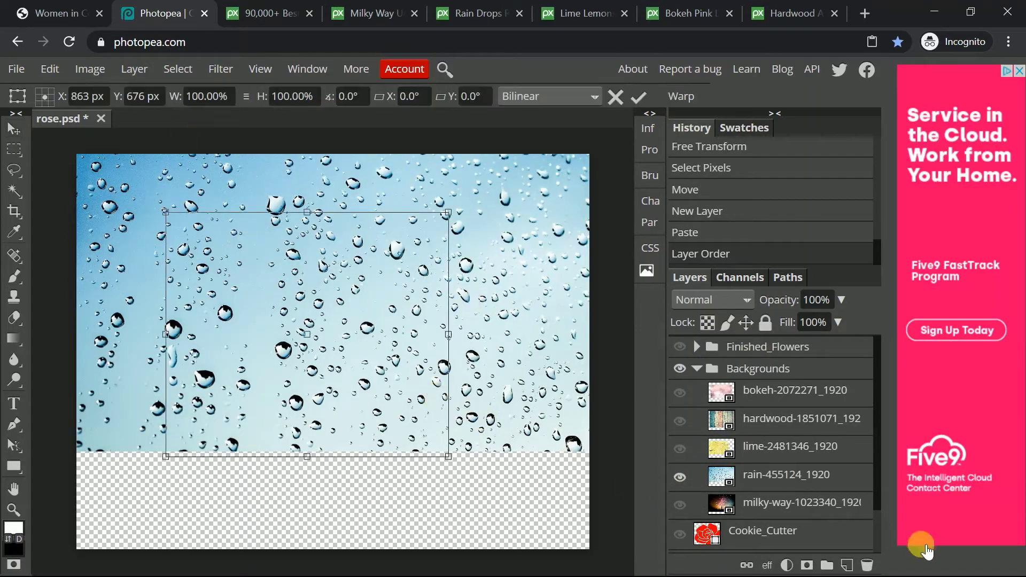
{"action": "left_click", "coordinate": [753, 471]}
{"action": "key", "text": "ctrl+t"}
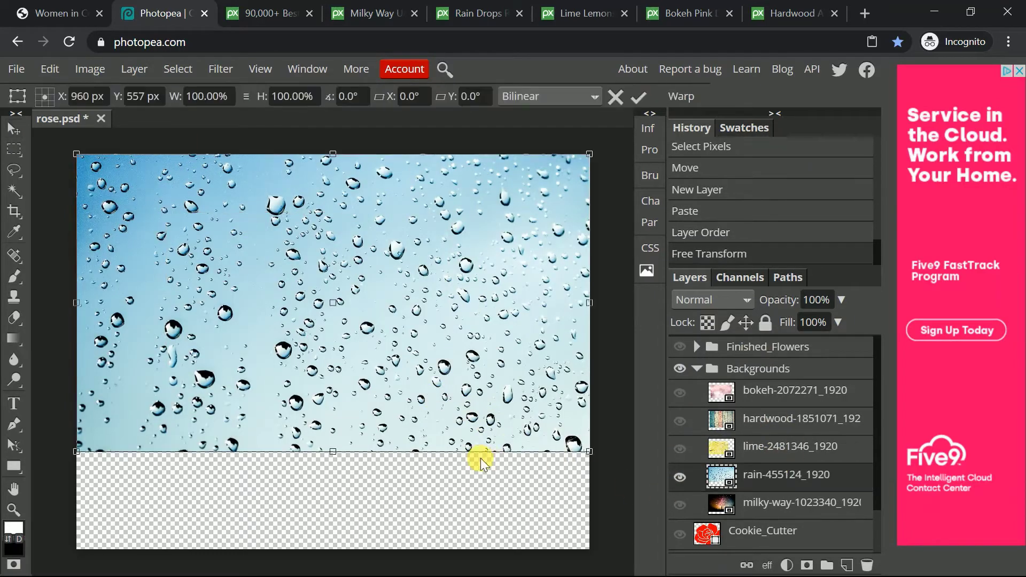
{"action": "left_click", "coordinate": [224, 96]}
{"action": "type", "text": "90"}
{"action": "key", "text": "Tab"}
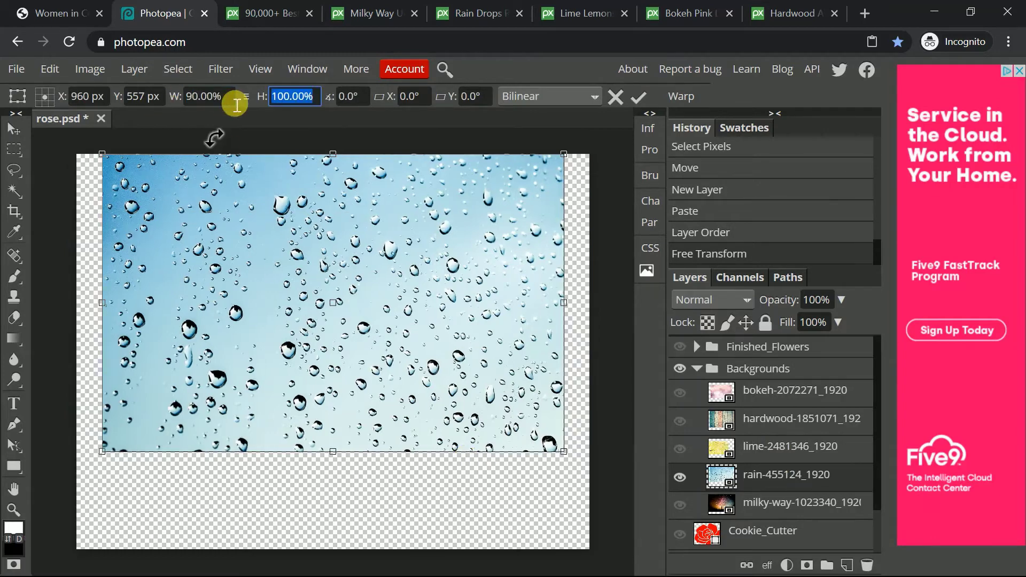
{"action": "type", "text": "90"}
{"action": "key", "text": "Tab"}
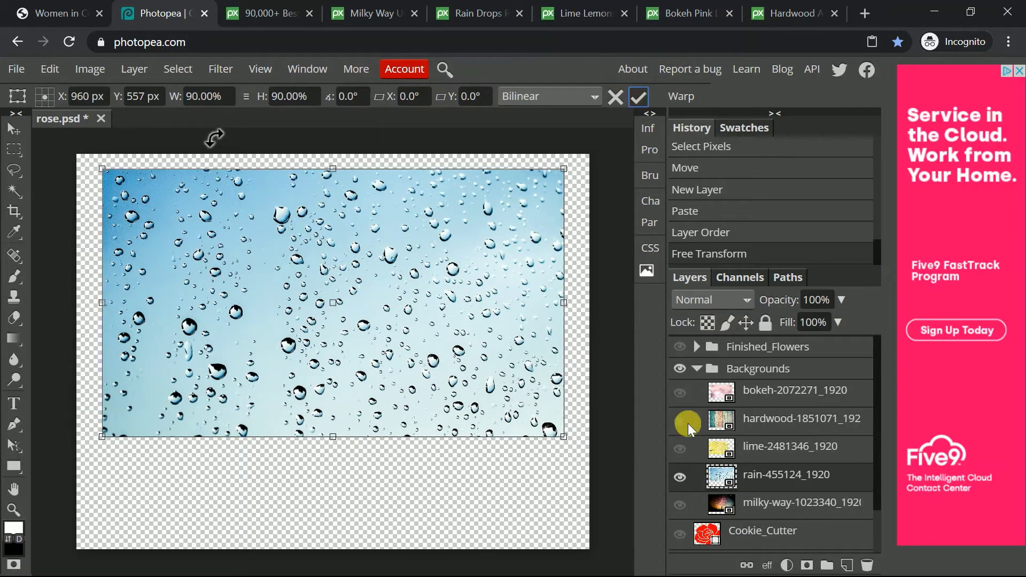
{"action": "left_click", "coordinate": [755, 473]}
Step: Load the Cookie_Cutter shape as a selection and move the rain image so it completely covers the rose outline
{"action": "scroll", "coordinate": [753, 472], "scroll_direction": "down", "scroll_amount": 1}
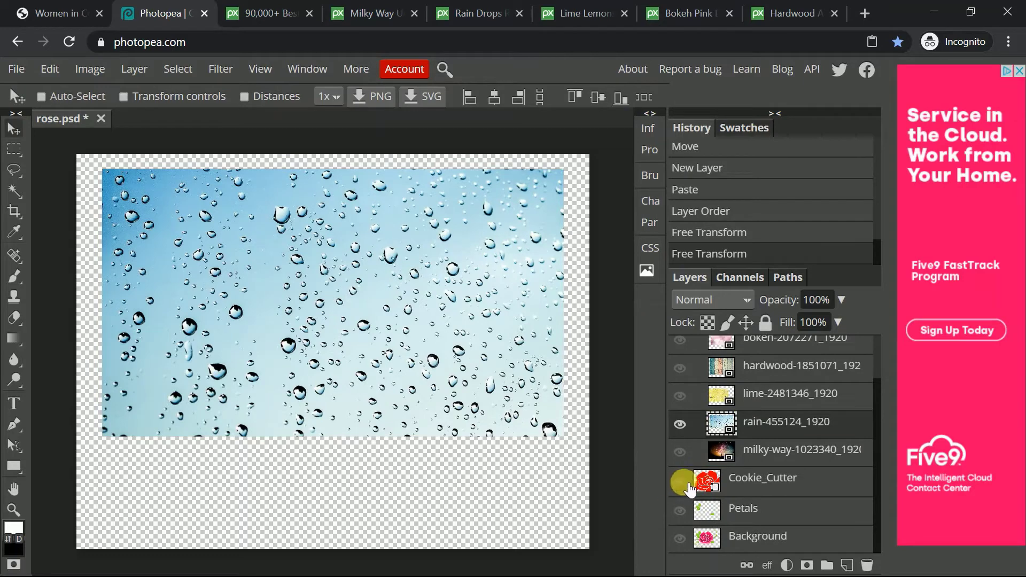
{"action": "left_click", "coordinate": [701, 488], "text": "ctrl"}
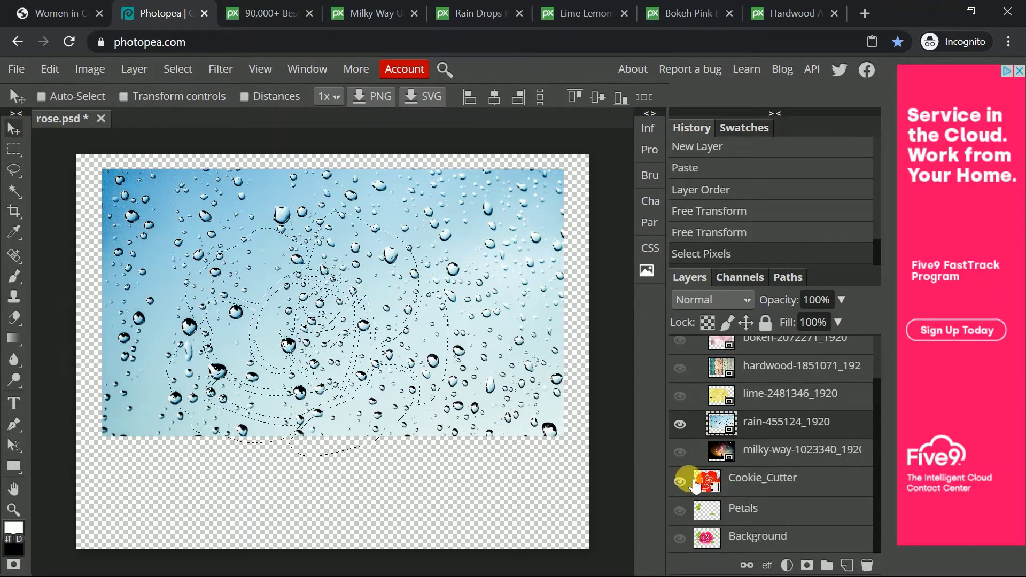
{"action": "left_click_drag", "start_coordinate": [468, 353], "coordinate": [411, 371]}
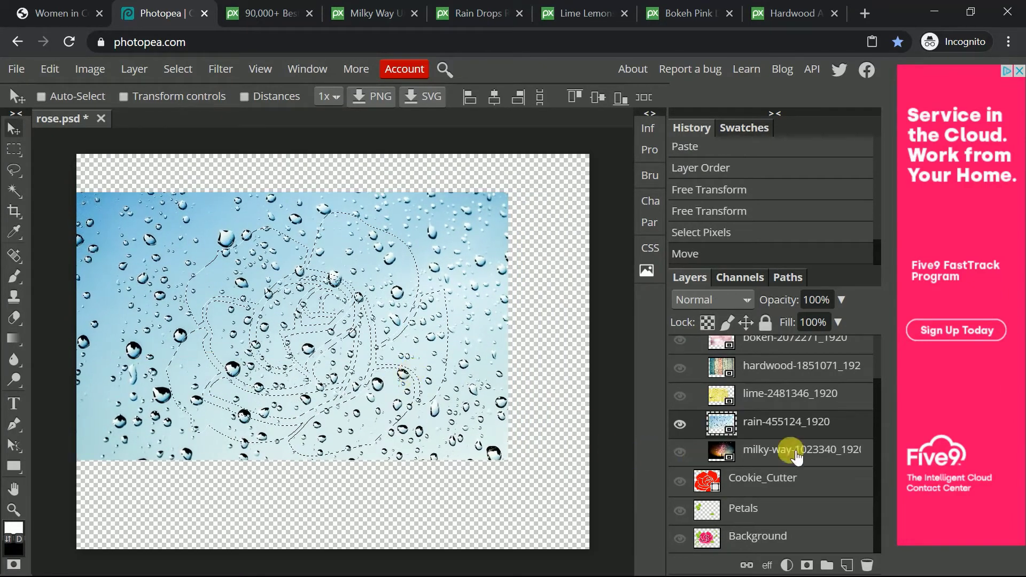
Step: Copy the selected rain-drop area and paste it as a rose onto a new layer in the Backgrounds folder
{"action": "scroll", "coordinate": [761, 384], "scroll_direction": "up", "scroll_amount": 2}
{"action": "left_click", "coordinate": [748, 370]}
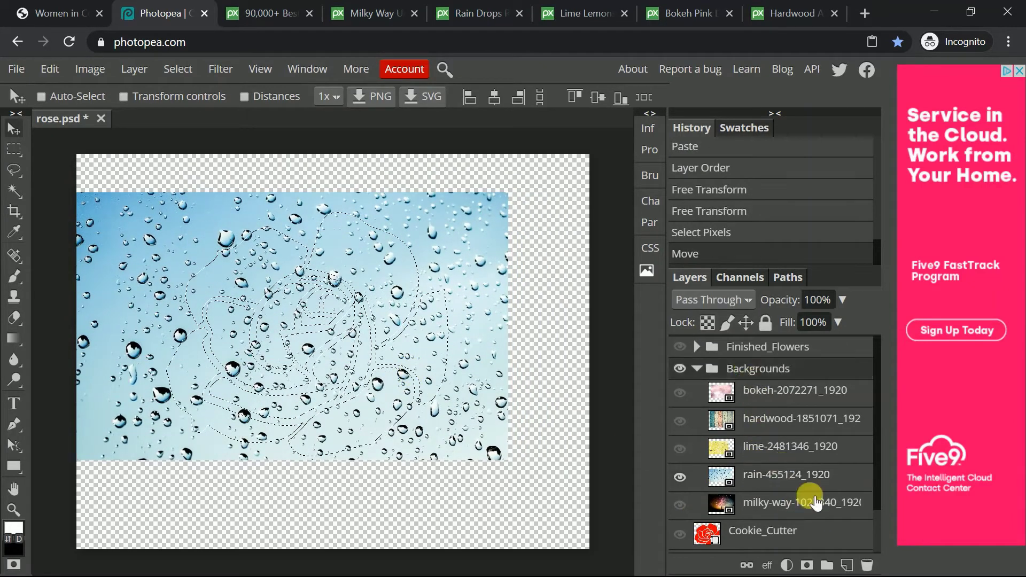
{"action": "left_click", "coordinate": [846, 566]}
{"action": "key", "text": "ctrl+v"}
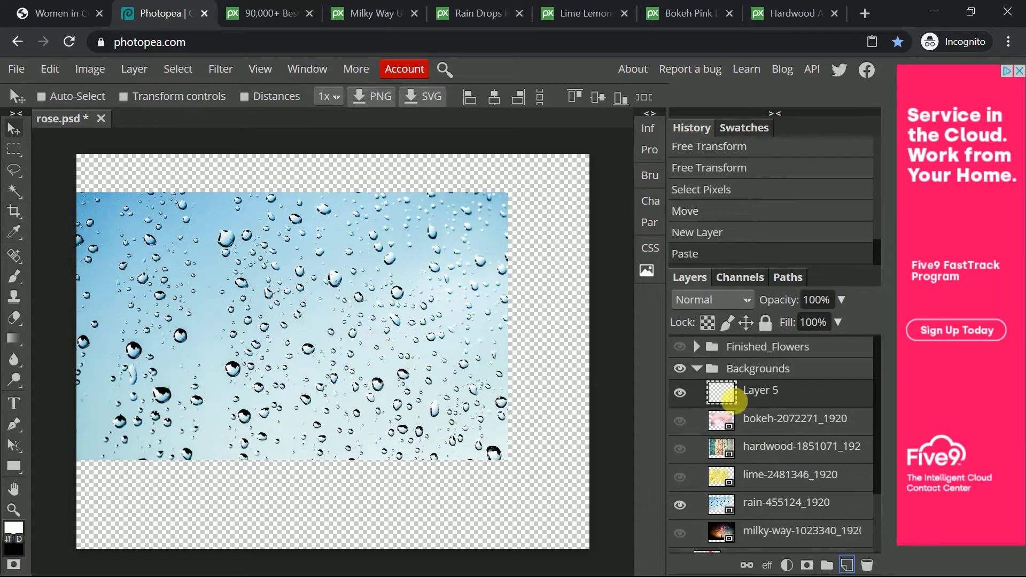
Step: Move the rain rose layer into the Finished_Flowers folder, then swap the visible background from rain to milky-way
{"action": "left_click", "coordinate": [786, 425]}
{"action": "left_click_drag", "start_coordinate": [716, 394], "coordinate": [774, 351]}
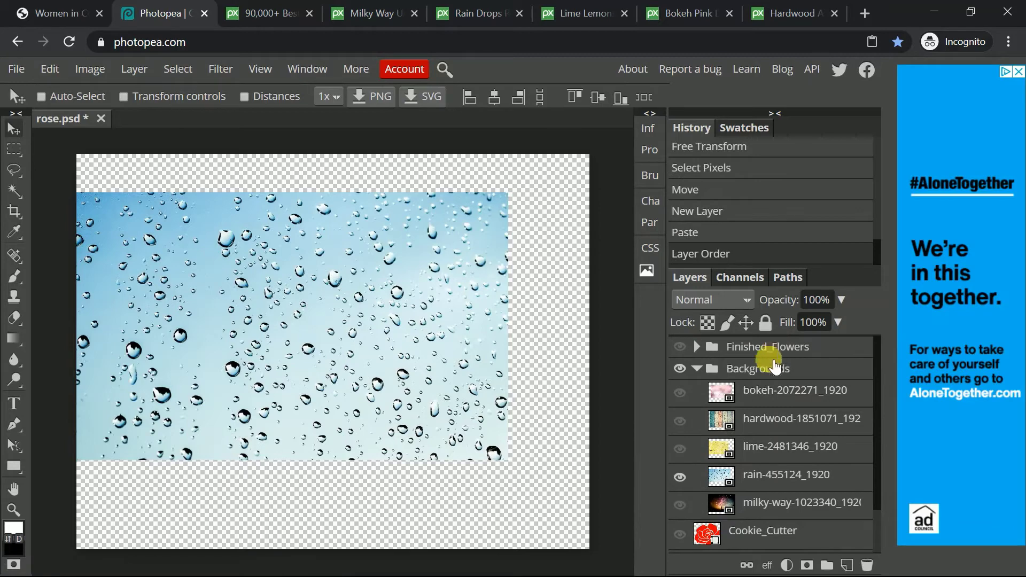
{"action": "left_click", "coordinate": [680, 476]}
{"action": "left_click", "coordinate": [681, 505]}
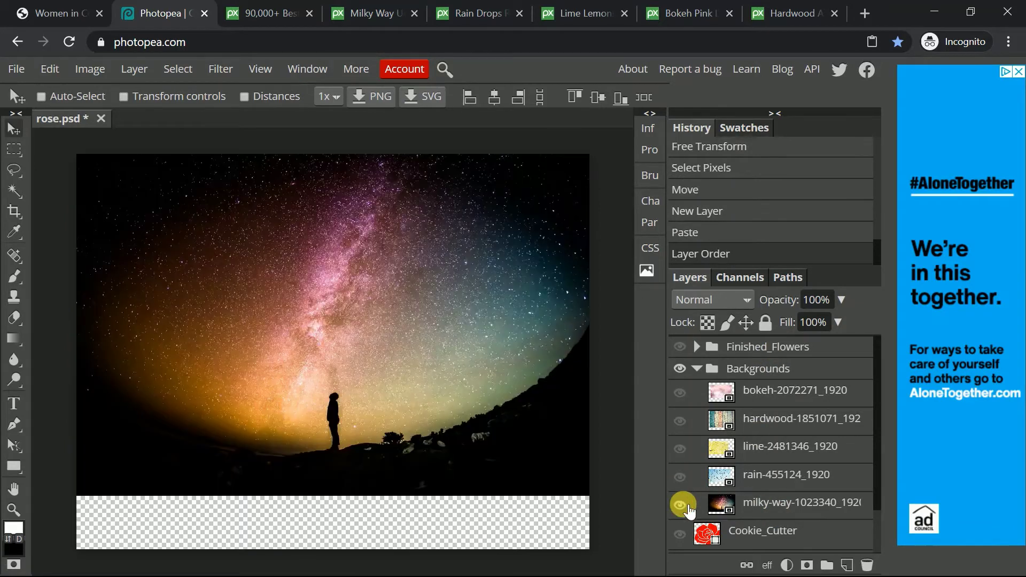
Step: Load the Cookie_Cutter shape as a selection and reposition the milky-way image so the galaxy and standing figure fall inside the rose outline
{"action": "scroll", "coordinate": [690, 532], "scroll_direction": "down", "scroll_amount": 2}
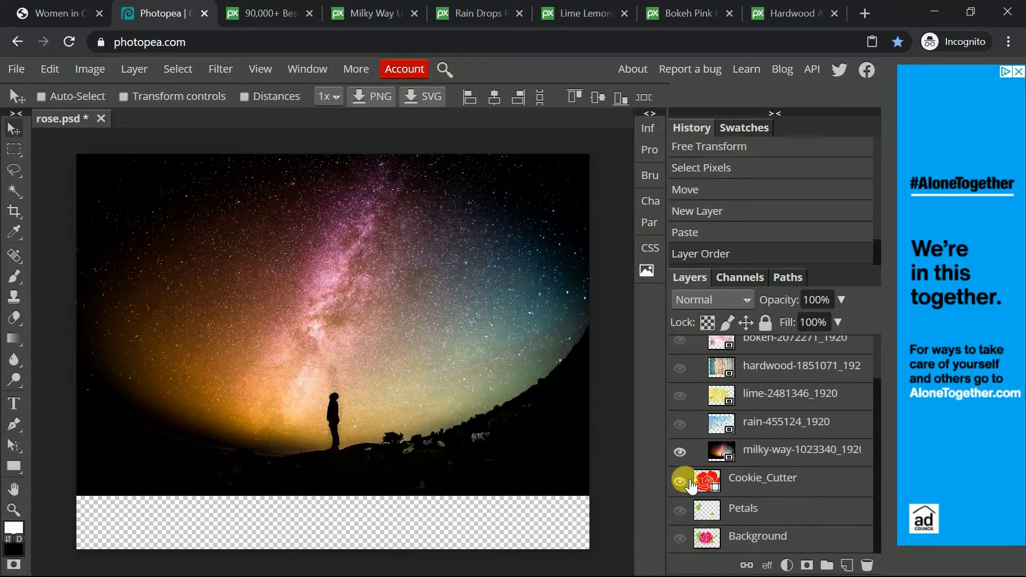
{"action": "left_click", "coordinate": [698, 487], "text": "ctrl"}
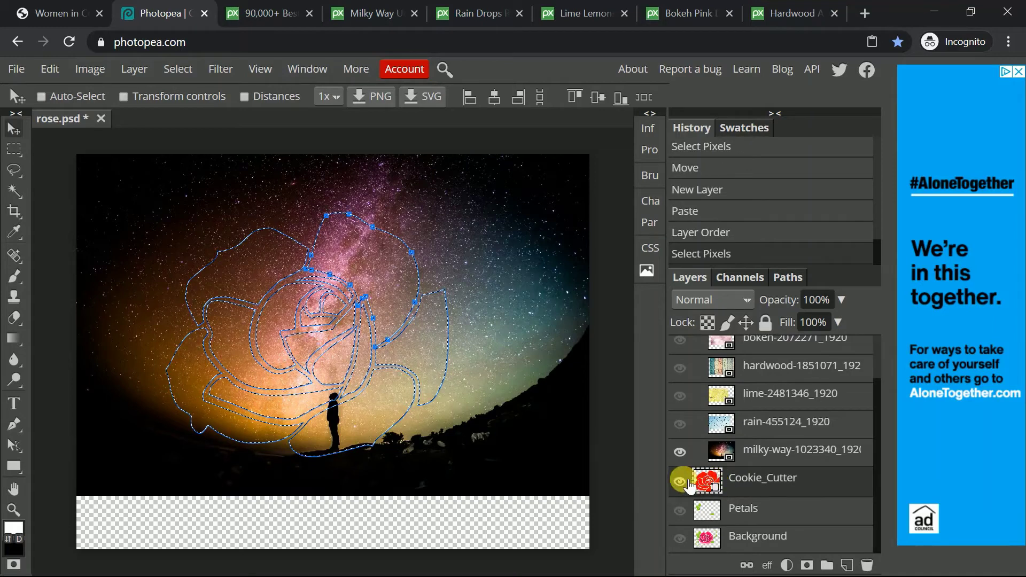
{"action": "left_click", "coordinate": [781, 450]}
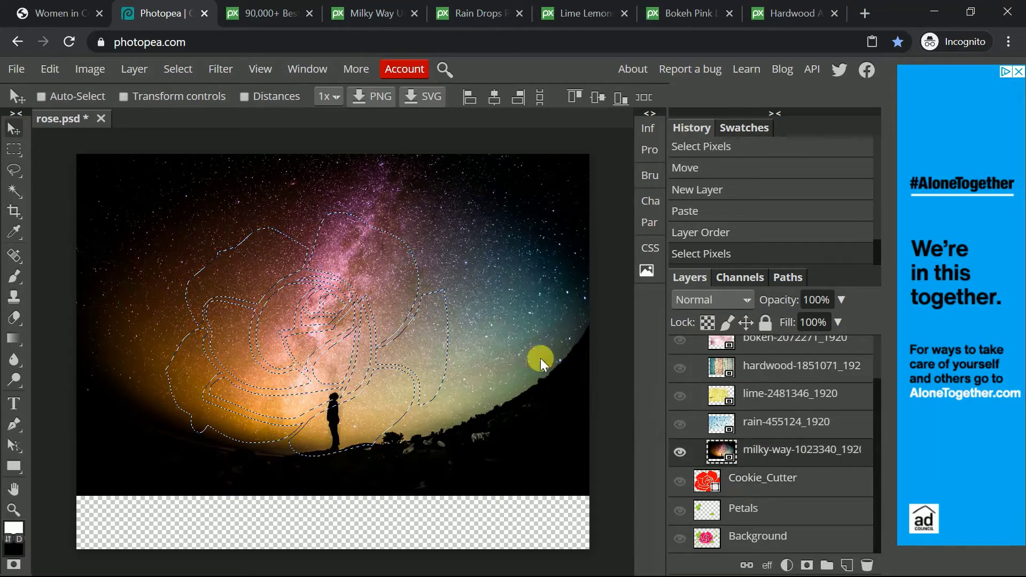
{"action": "mouse_move", "coordinate": [508, 358]}
{"action": "left_mouse_down"}
{"action": "mouse_move", "coordinate": [508, 380]}
{"action": "mouse_move", "coordinate": [499, 370]}
{"action": "mouse_move", "coordinate": [511, 366]}
{"action": "left_mouse_up"}
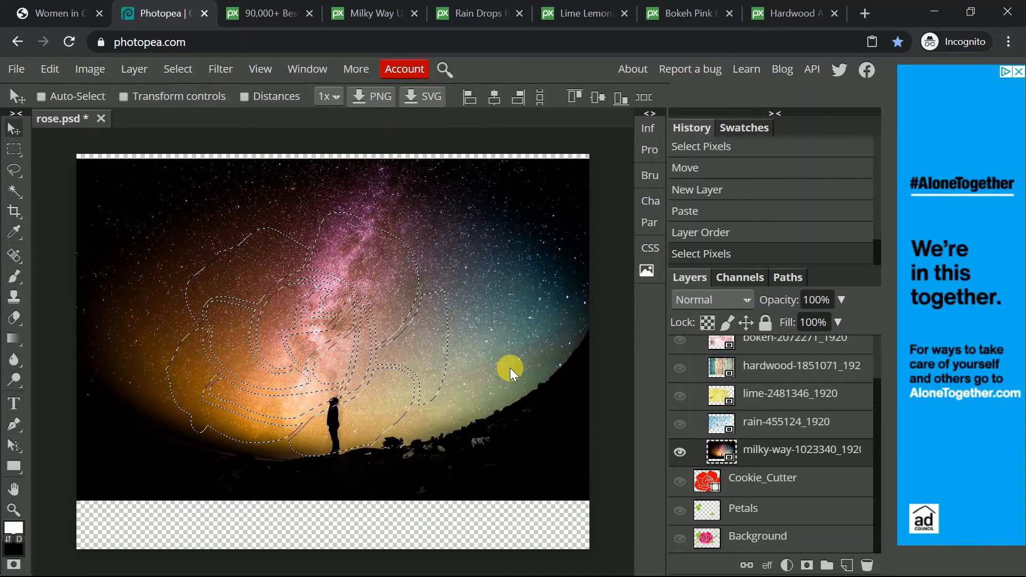
{"action": "left_click_drag", "start_coordinate": [510, 367], "coordinate": [541, 367]}
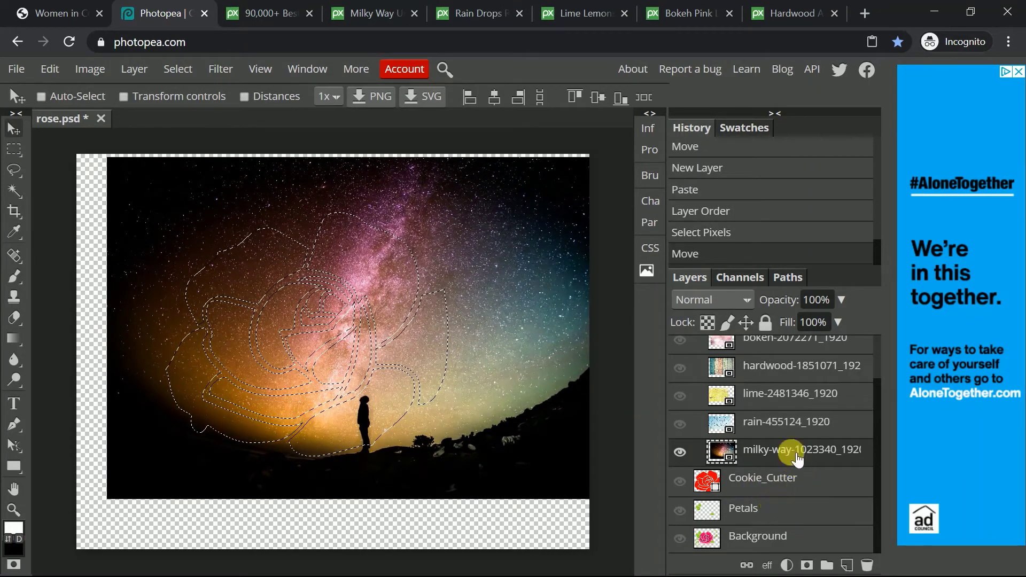
Step: Copy the selected milky-way area and paste it as a rose onto a new layer in the Backgrounds folder
{"action": "scroll", "coordinate": [783, 444], "scroll_direction": "up", "scroll_amount": 2}
{"action": "left_click", "coordinate": [788, 369]}
{"action": "left_click", "coordinate": [846, 565]}
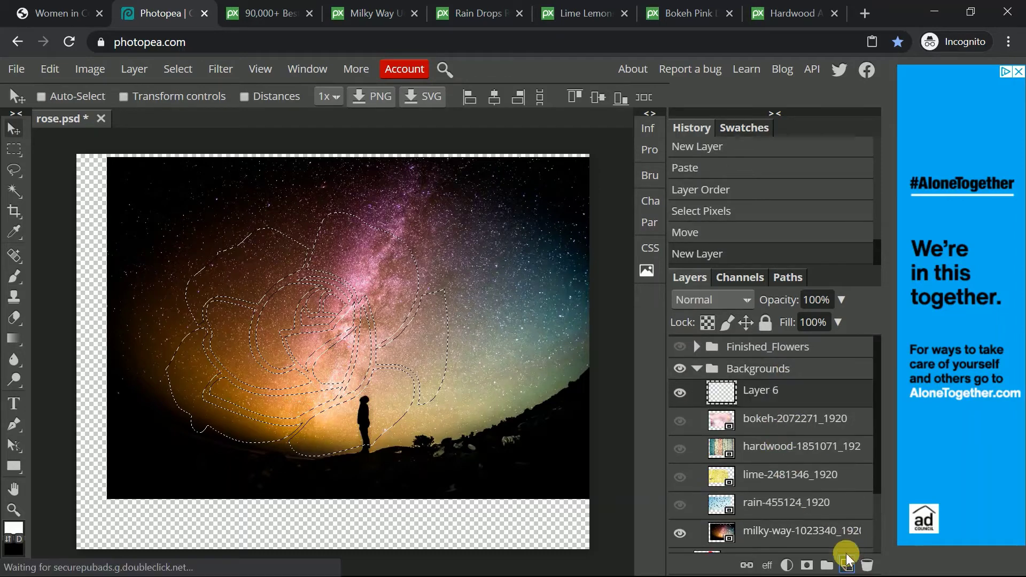
{"action": "key", "text": "ctrl+v"}
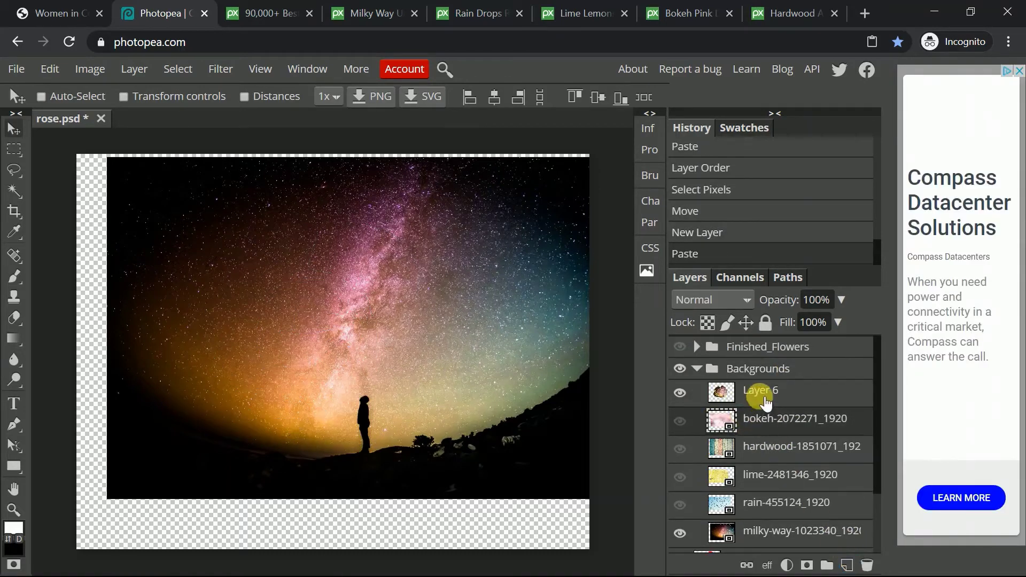
Step: Move the milky-way rose into Finished_Flowers, hide the milky-way image and the Backgrounds folder, and show the Finished_Flowers folder
{"action": "left_click_drag", "start_coordinate": [751, 398], "coordinate": [756, 348]}
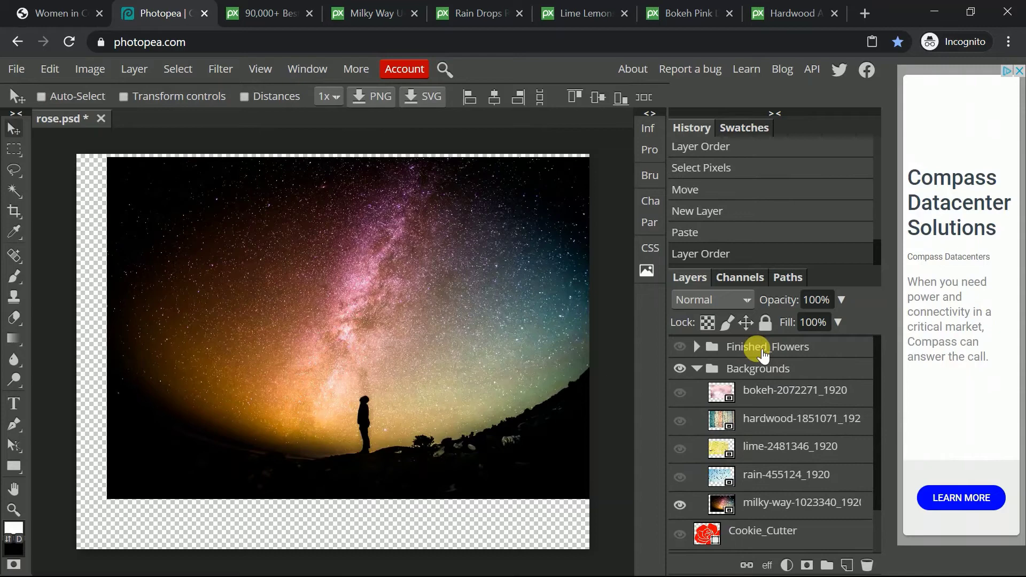
{"action": "left_click", "coordinate": [680, 505]}
{"action": "left_click", "coordinate": [696, 371]}
{"action": "left_click", "coordinate": [679, 369]}
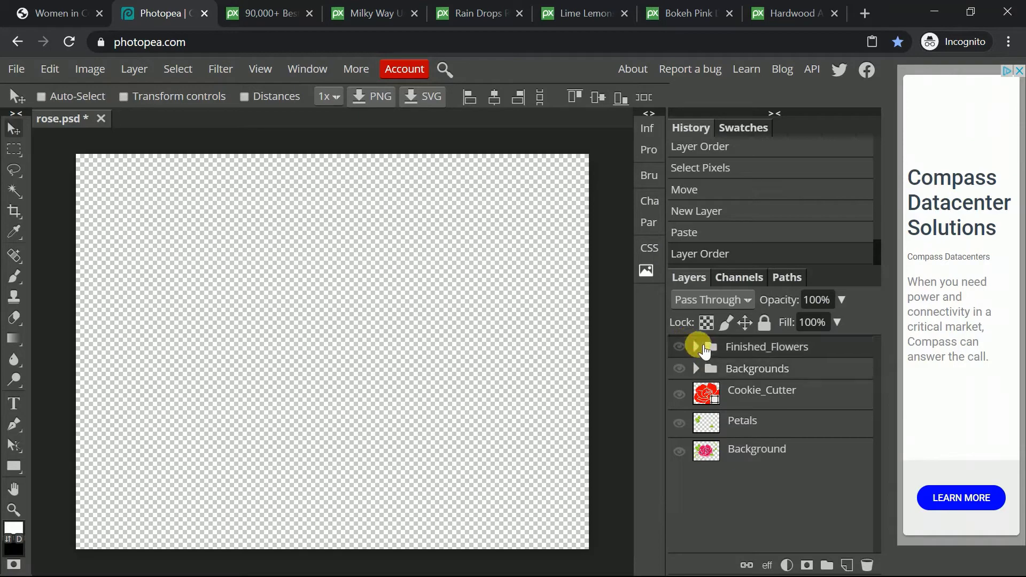
{"action": "left_click", "coordinate": [679, 346]}
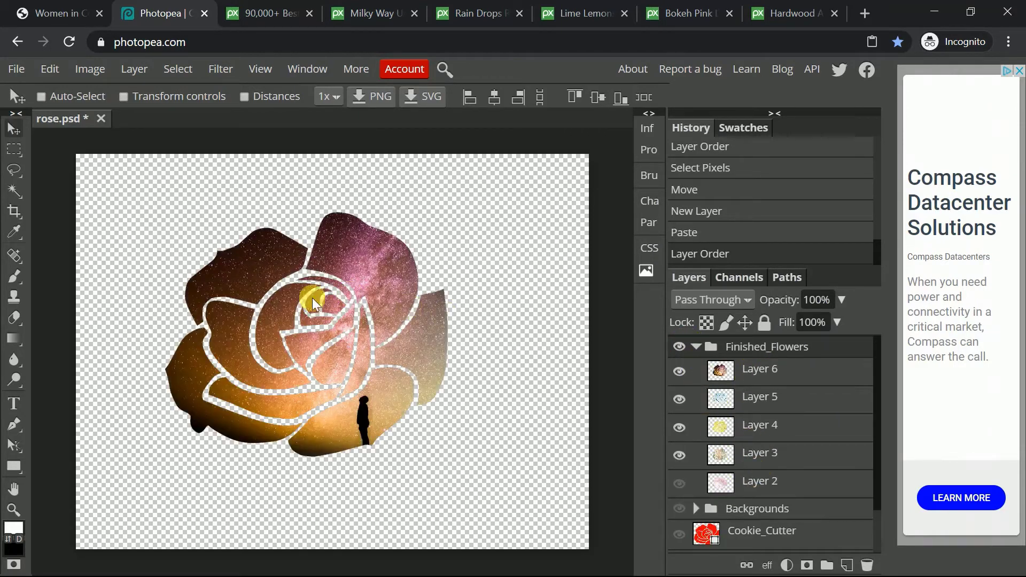
Step: Examine each finished rose by hiding the flower layers one at a time, then make them all visible again
{"action": "left_click", "coordinate": [680, 372]}
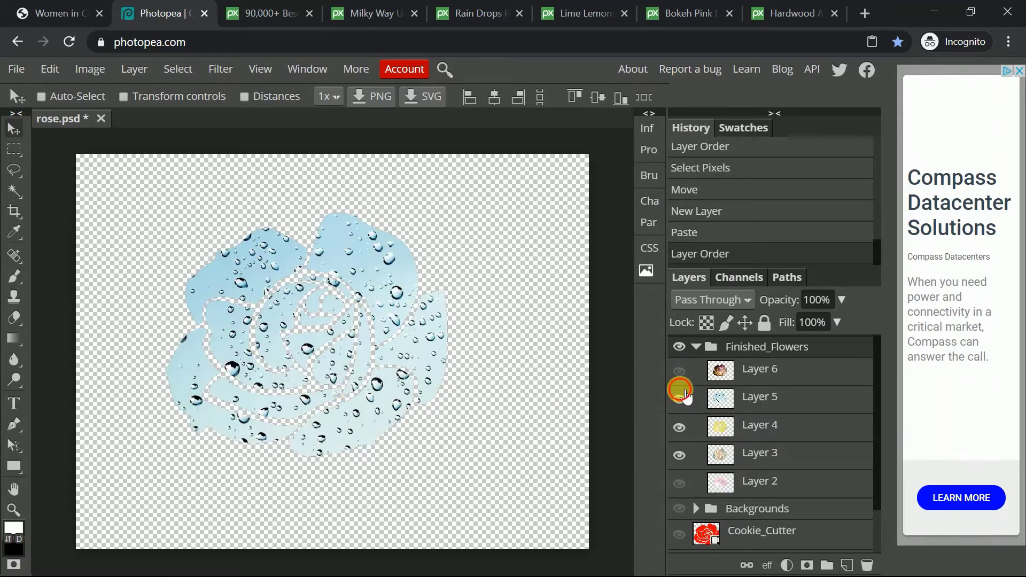
{"action": "left_click", "coordinate": [684, 396]}
{"action": "left_click", "coordinate": [681, 398]}
{"action": "left_click", "coordinate": [679, 405]}
{"action": "left_click", "coordinate": [677, 429]}
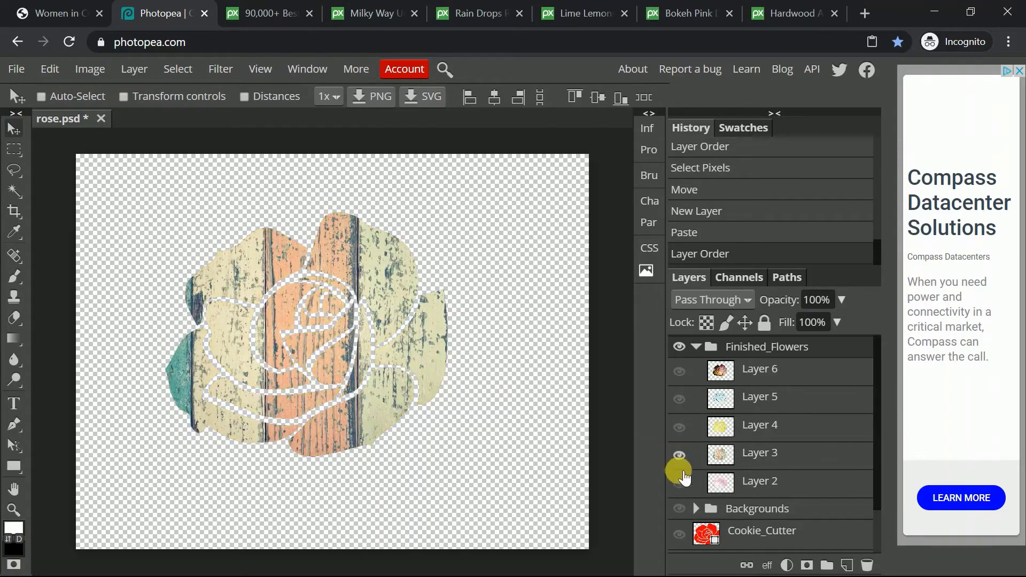
{"action": "left_click", "coordinate": [686, 458]}
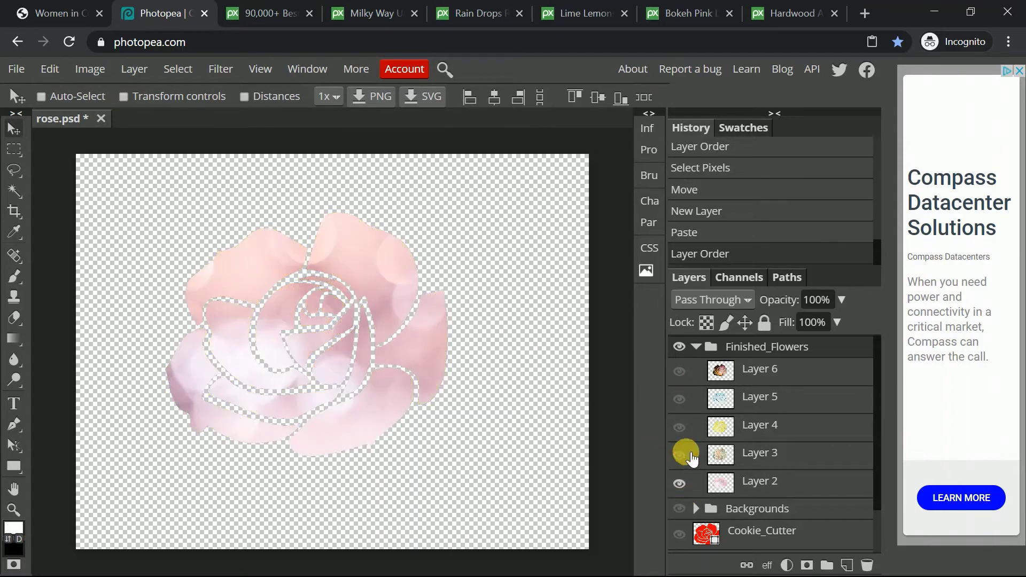
{"action": "left_click", "coordinate": [686, 456]}
{"action": "left_click", "coordinate": [679, 427]}
{"action": "left_click", "coordinate": [680, 397]}
{"action": "left_click", "coordinate": [679, 370]}
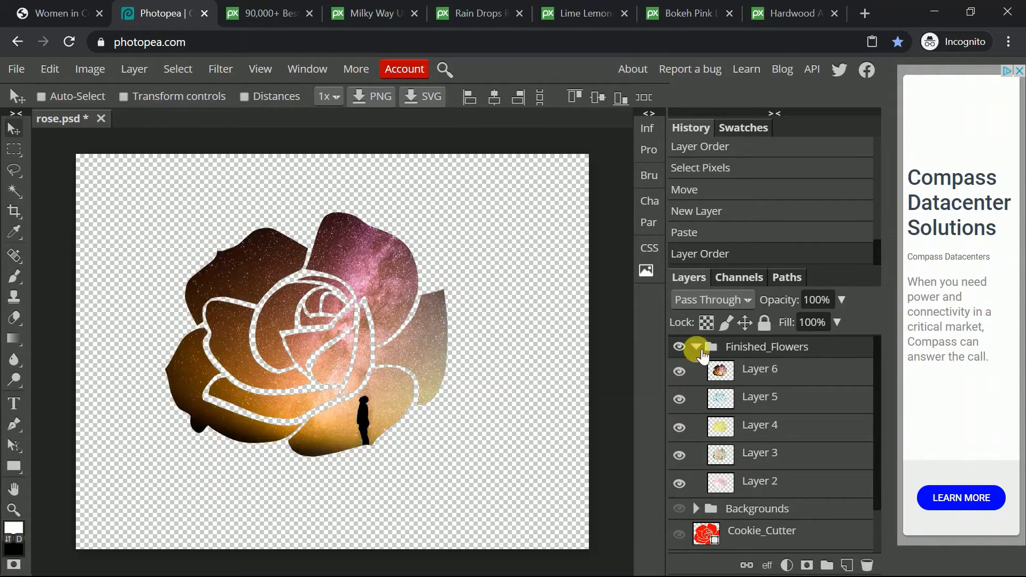
Step: Collapse the Finished_Flowers folder, show the Petals layer, and add a new layer between Petals and Background
{"action": "left_click", "coordinate": [696, 346]}
{"action": "left_click", "coordinate": [678, 423]}
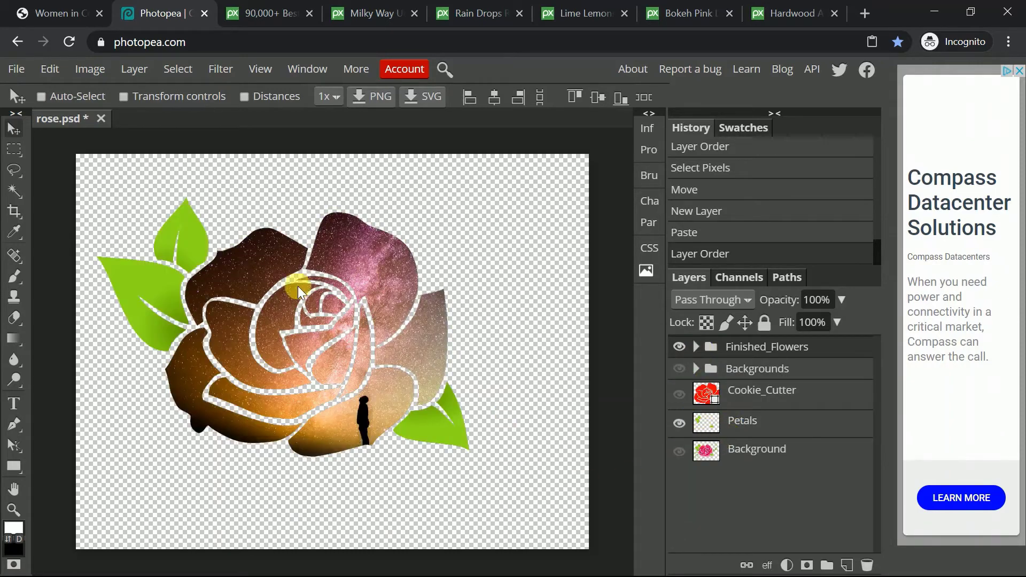
{"action": "left_click", "coordinate": [846, 564]}
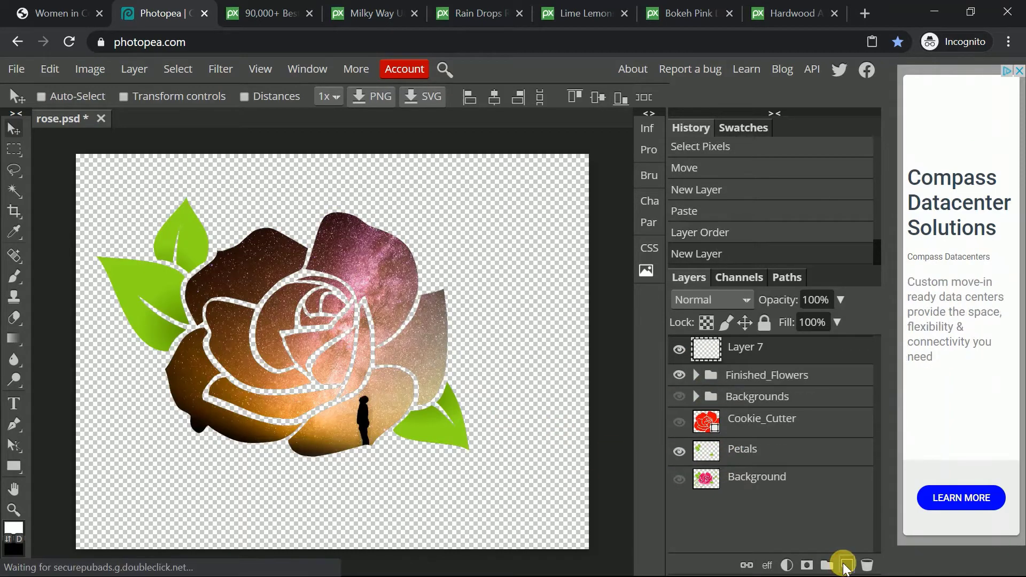
{"action": "left_click_drag", "start_coordinate": [715, 330], "coordinate": [735, 470]}
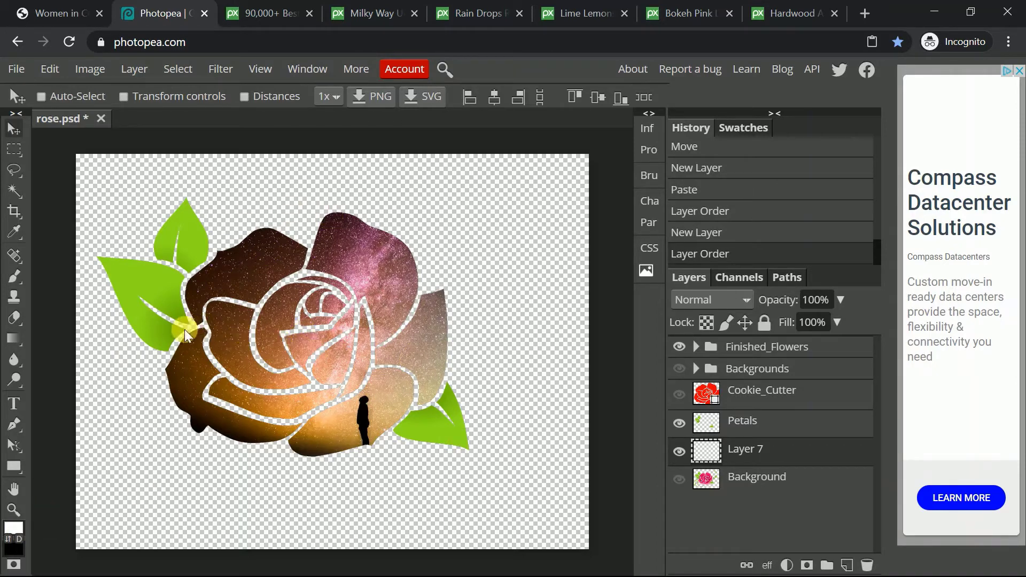
Step: Select the whole canvas and fill the new layer with the white foreground colour at 100% opacity
{"action": "key", "text": "ctrl+a"}
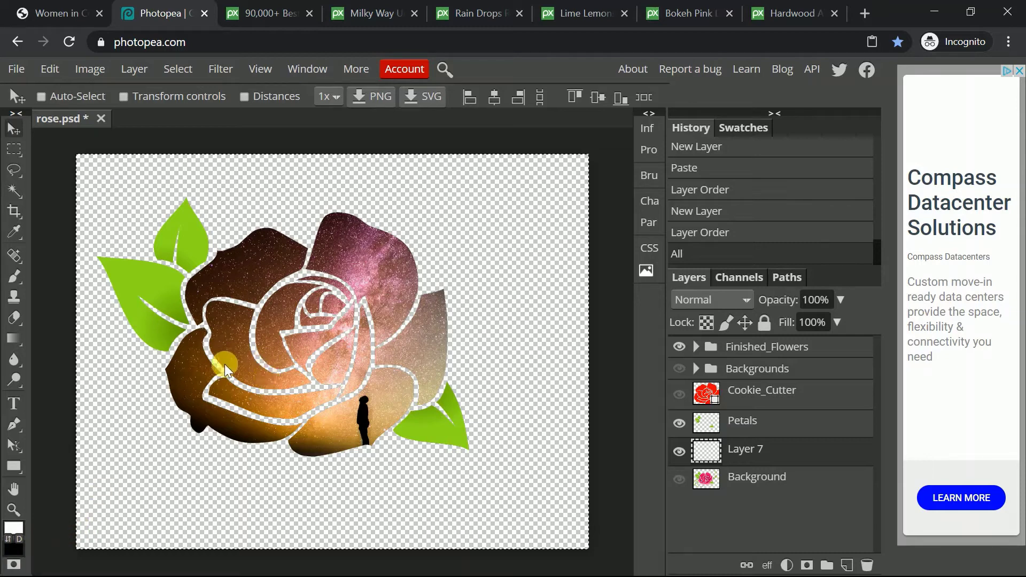
{"action": "key", "text": "shift+F5"}
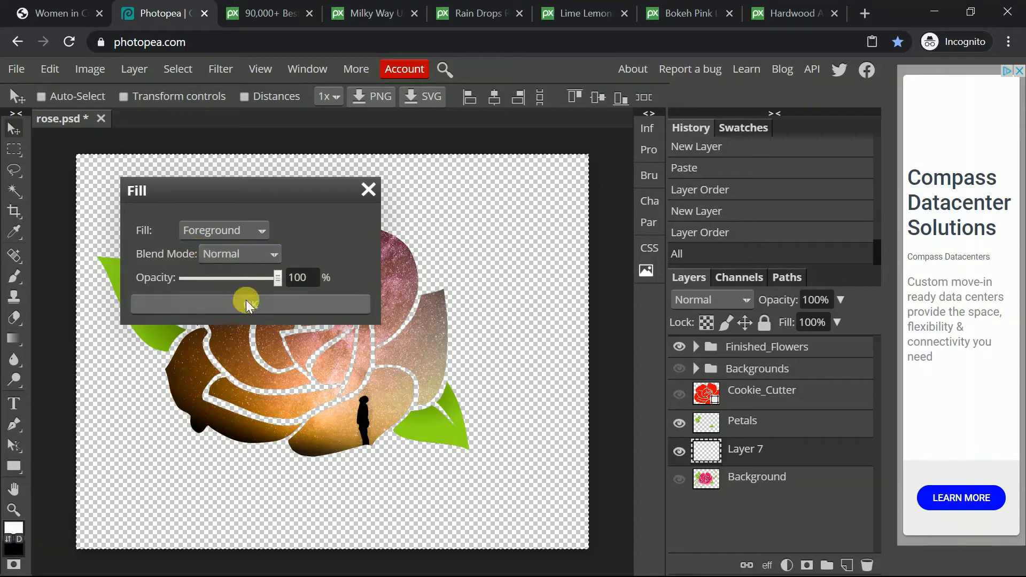
{"action": "left_click", "coordinate": [190, 231]}
{"action": "left_click", "coordinate": [205, 232]}
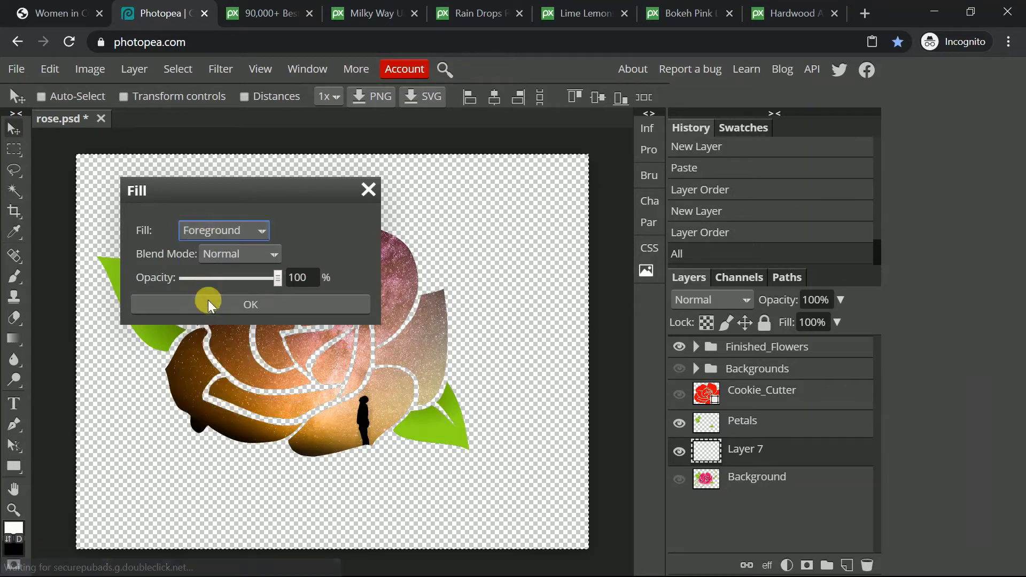
{"action": "left_click", "coordinate": [210, 303]}
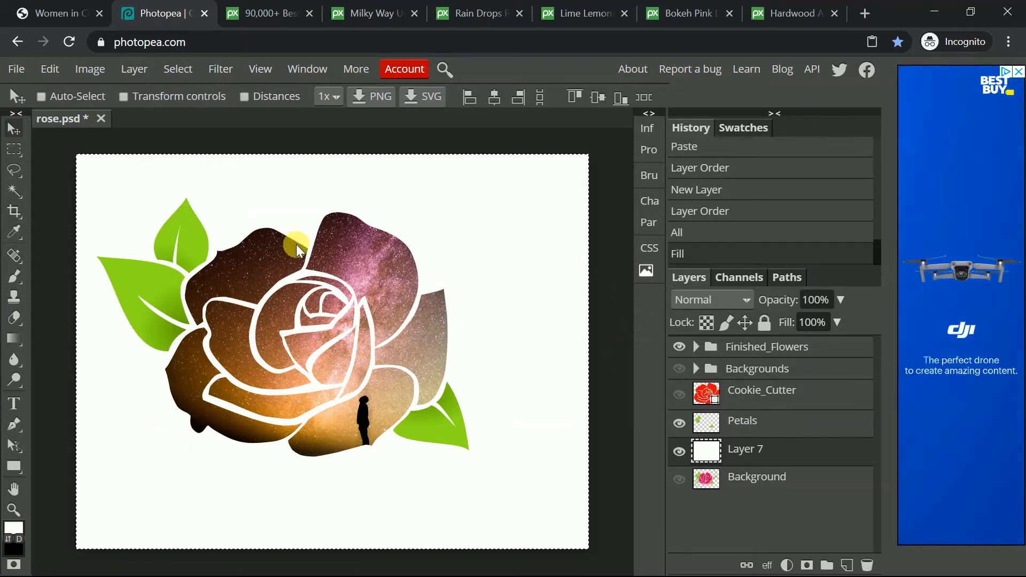
Step: Hide the white layer and open the layer style settings of the milky-way rose, keeping the rose in view
{"action": "left_click", "coordinate": [679, 452]}
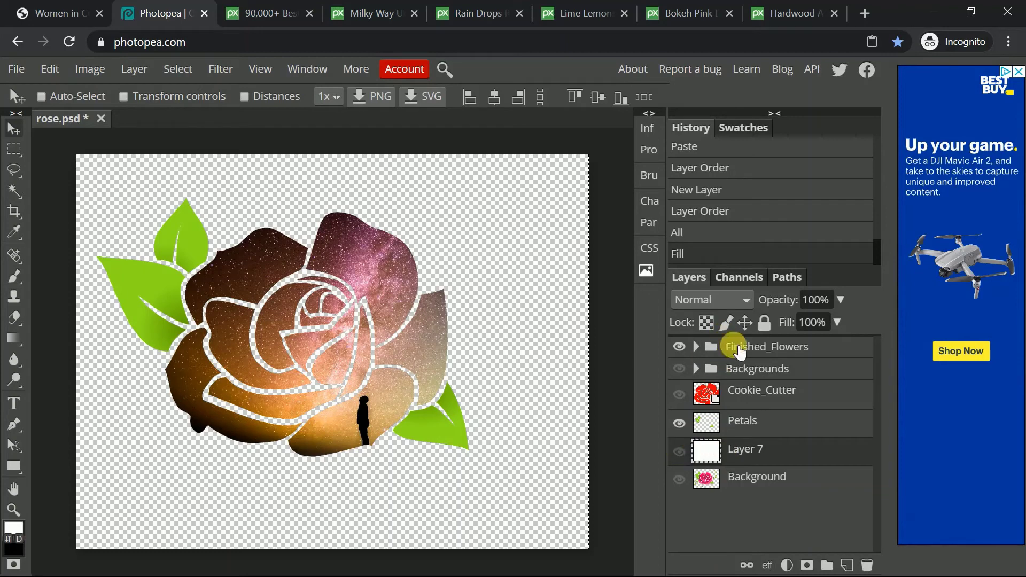
{"action": "left_click", "coordinate": [712, 347]}
{"action": "left_click", "coordinate": [709, 347]}
{"action": "left_click", "coordinate": [743, 369]}
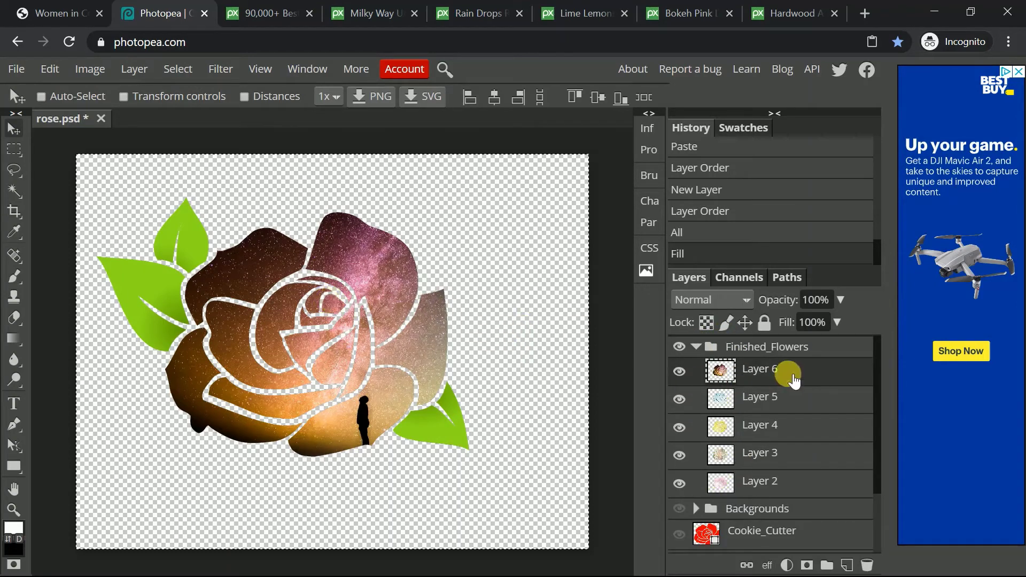
{"action": "double_click", "coordinate": [854, 369]}
{"action": "left_click_drag", "start_coordinate": [572, 190], "coordinate": [883, 167]}
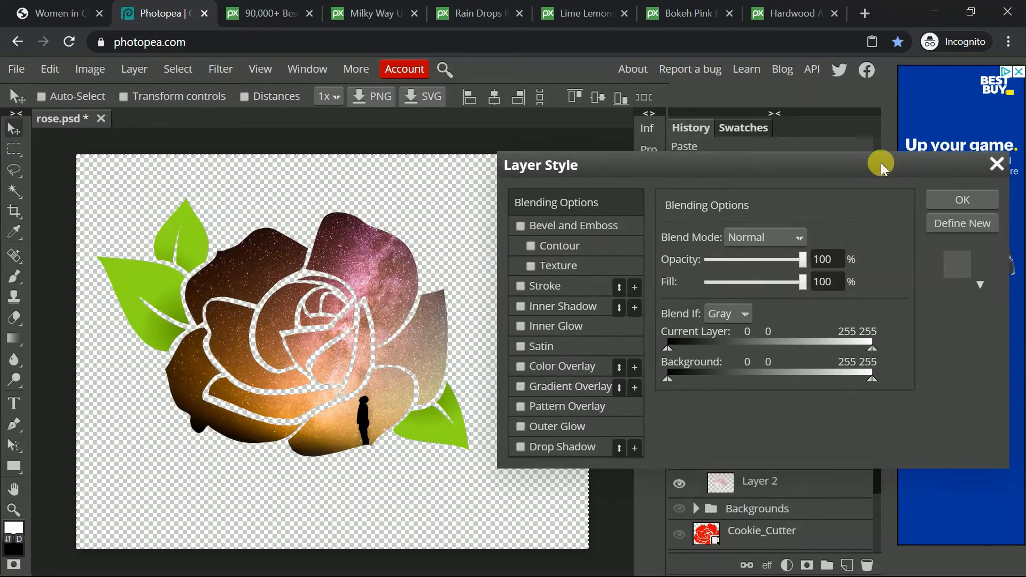
Step: Add a Stroke effect to the milky-way rose and set its colour to black (000000)
{"action": "left_click", "coordinate": [520, 287]}
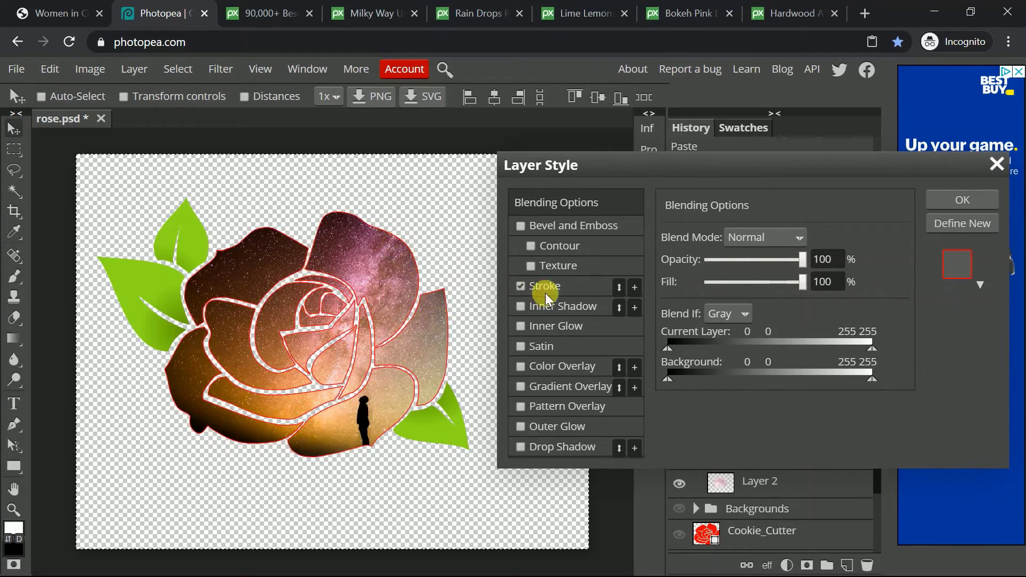
{"action": "left_click", "coordinate": [586, 289]}
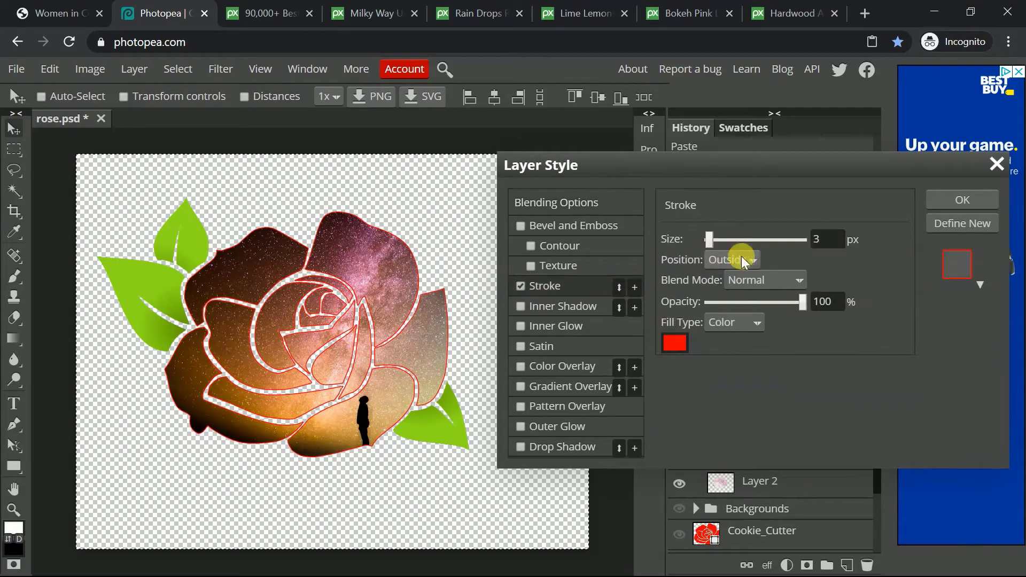
{"action": "left_click", "coordinate": [682, 351]}
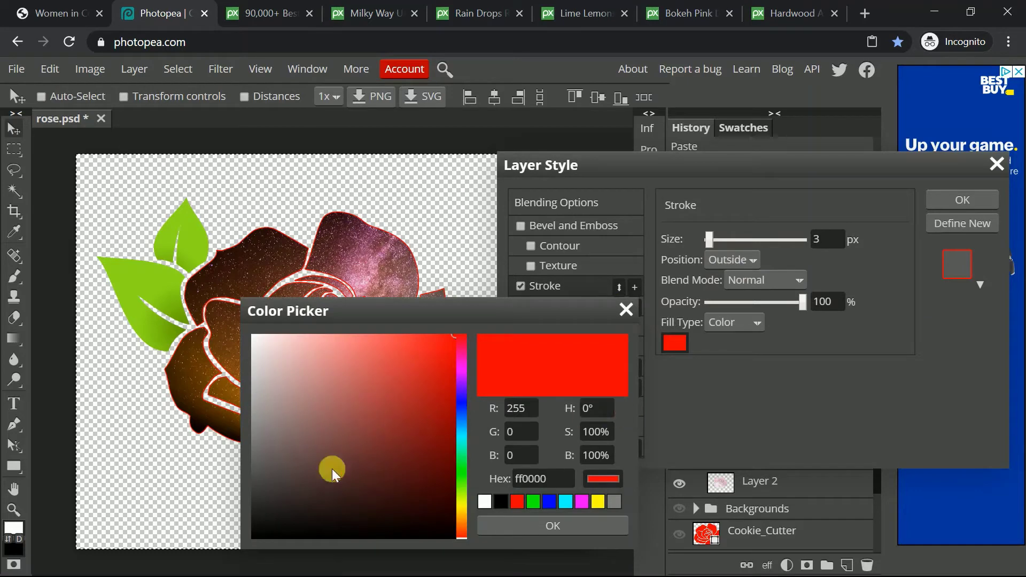
{"action": "left_click", "coordinate": [363, 444]}
{"action": "left_click", "coordinate": [237, 543]}
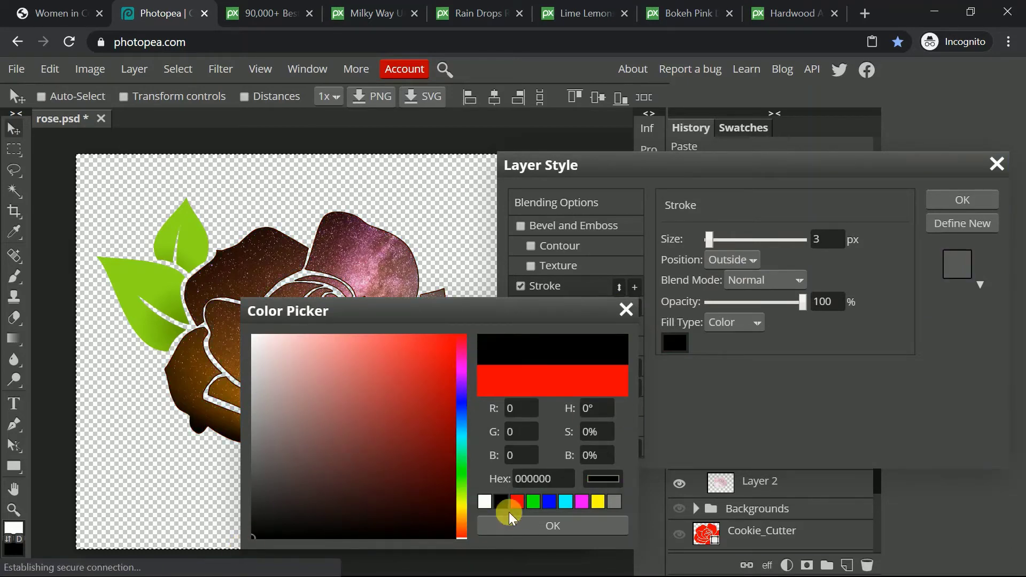
{"action": "left_click", "coordinate": [520, 522]}
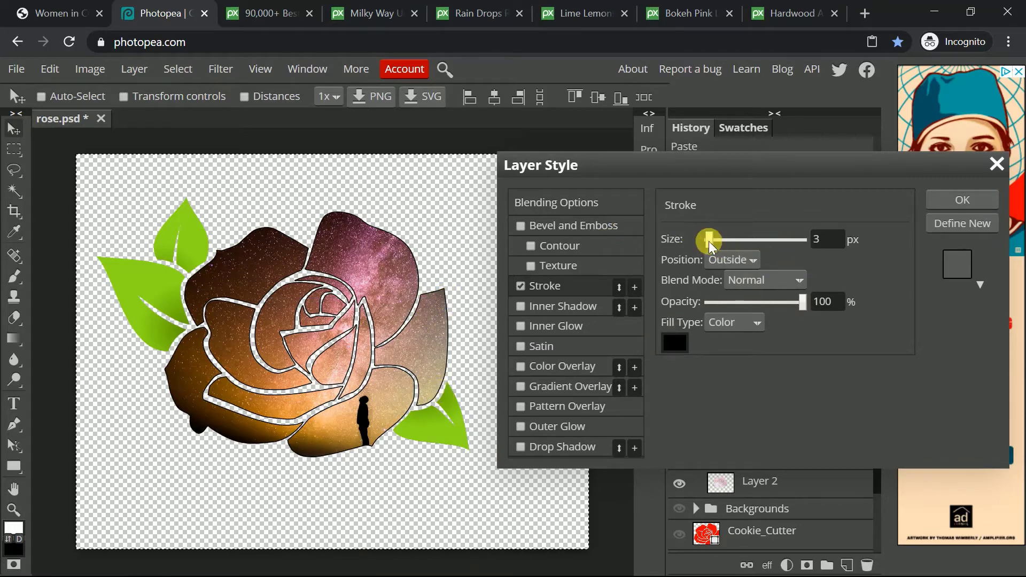
Step: Set the rose's stroke size to 25 px, try the Inside position, and switch the position to Center
{"action": "left_click_drag", "start_coordinate": [710, 242], "coordinate": [720, 240]}
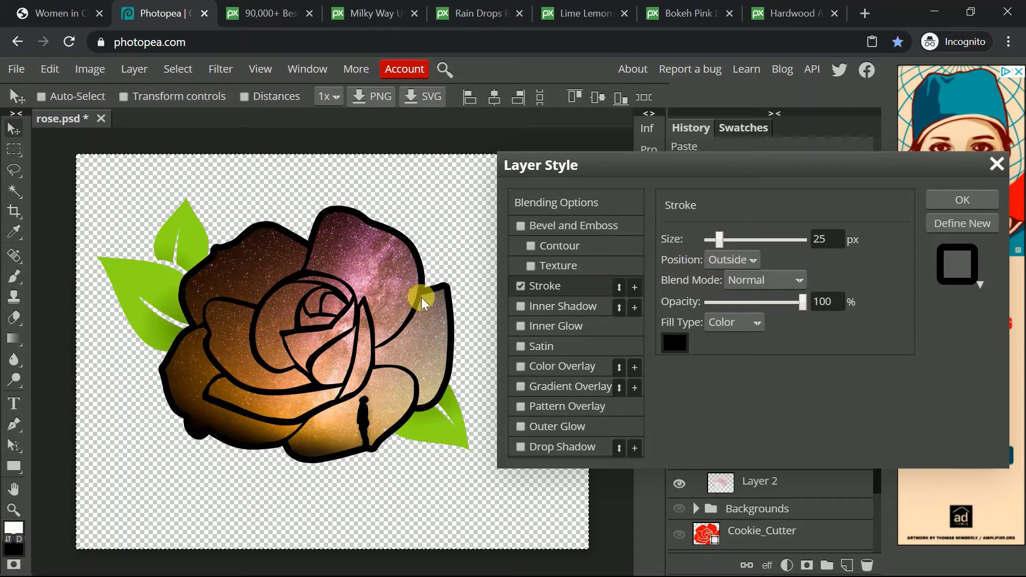
{"action": "left_click", "coordinate": [731, 260]}
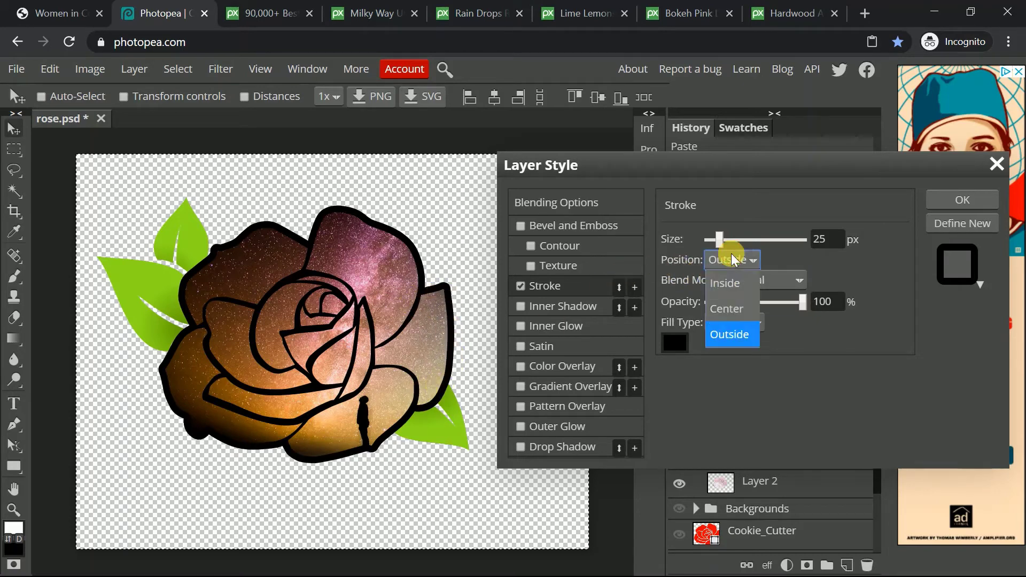
{"action": "left_click", "coordinate": [729, 279]}
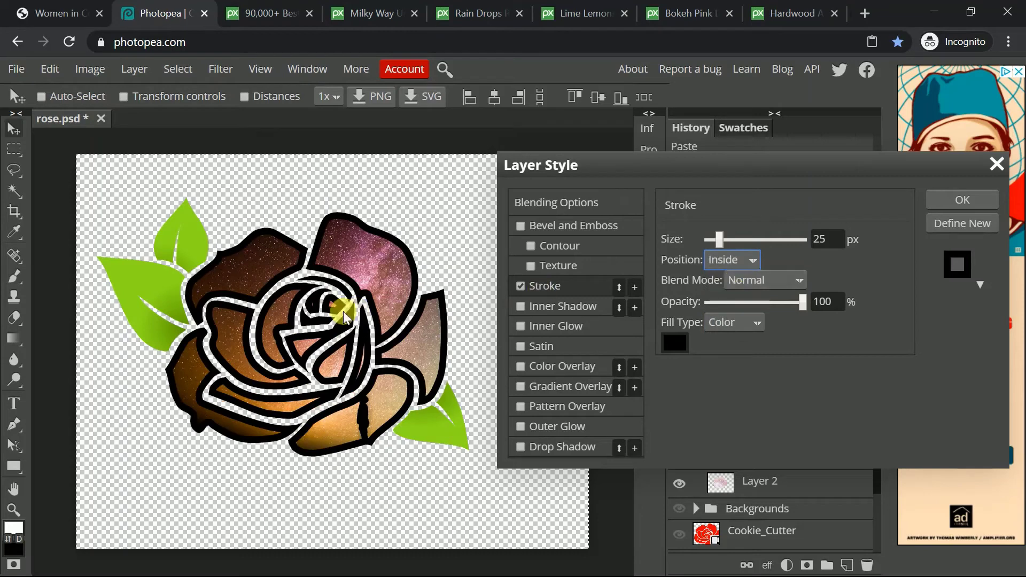
{"action": "left_click", "coordinate": [737, 260]}
{"action": "left_click", "coordinate": [734, 309]}
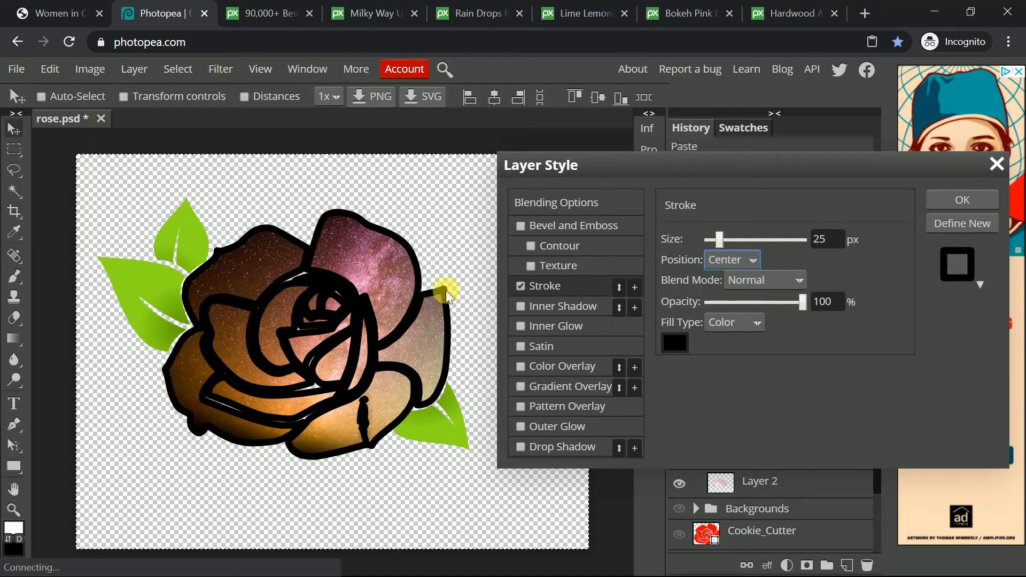
Step: Set the rose's stroke position to Outside, keep the Normal blend mode, and lower the stroke opacity to 80%
{"action": "left_click", "coordinate": [742, 264]}
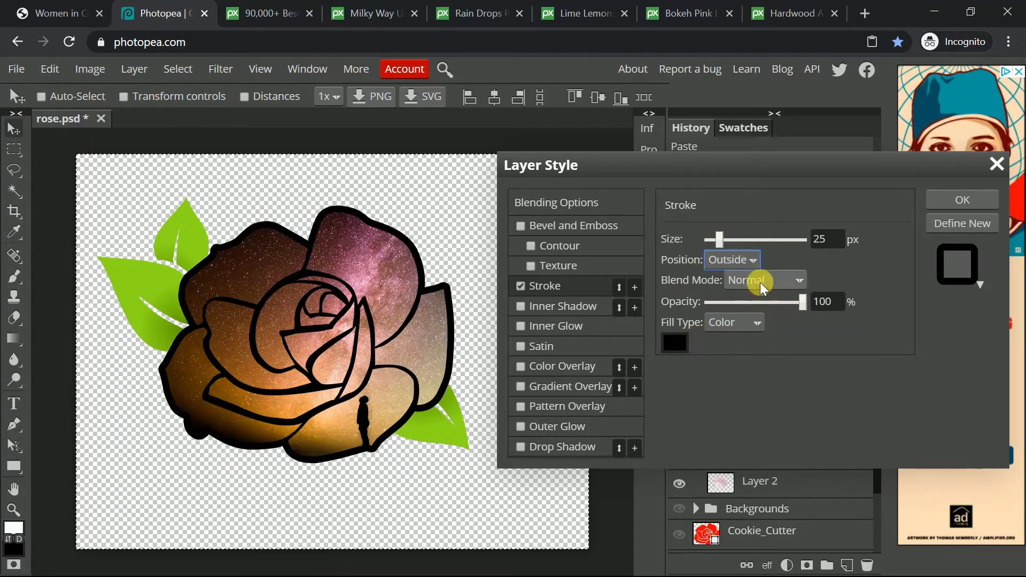
{"action": "left_click", "coordinate": [763, 281]}
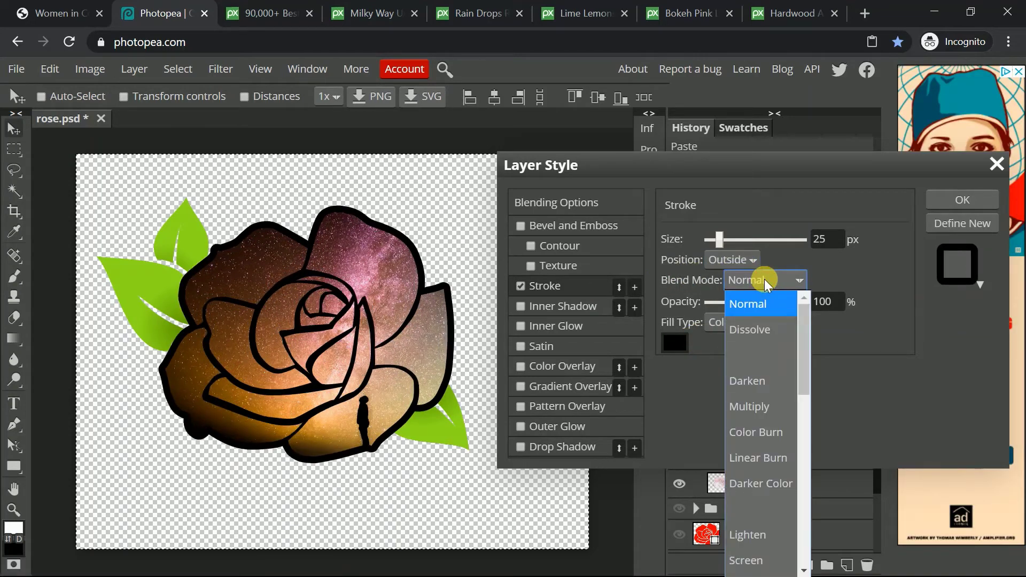
{"action": "left_click", "coordinate": [764, 279]}
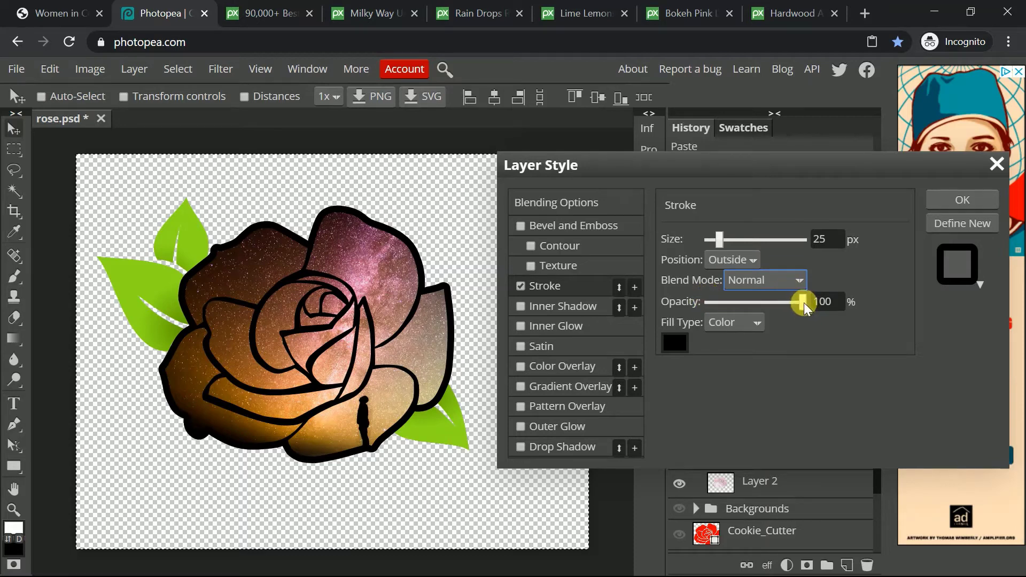
{"action": "mouse_move", "coordinate": [804, 302]}
{"action": "left_mouse_down"}
{"action": "mouse_move", "coordinate": [716, 293]}
{"action": "mouse_move", "coordinate": [796, 287]}
{"action": "mouse_move", "coordinate": [784, 287]}
{"action": "left_mouse_up"}
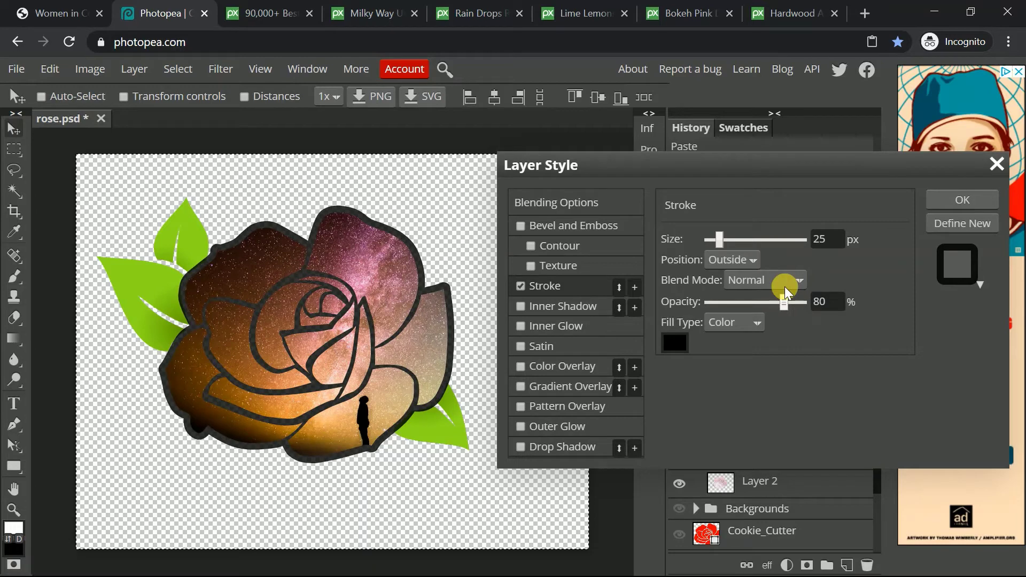
{"action": "left_click", "coordinate": [962, 196]}
Step: Open the layer style settings of the Petals layer that holds the green leaves
{"action": "scroll", "coordinate": [734, 430], "scroll_direction": "down", "scroll_amount": 3}
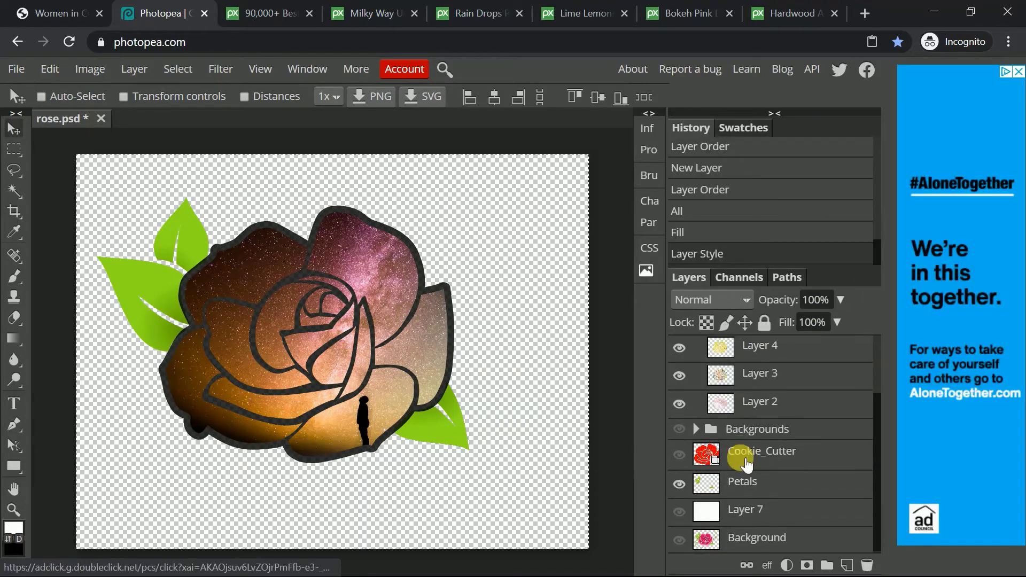
{"action": "left_click", "coordinate": [861, 486]}
{"action": "double_click", "coordinate": [861, 486]}
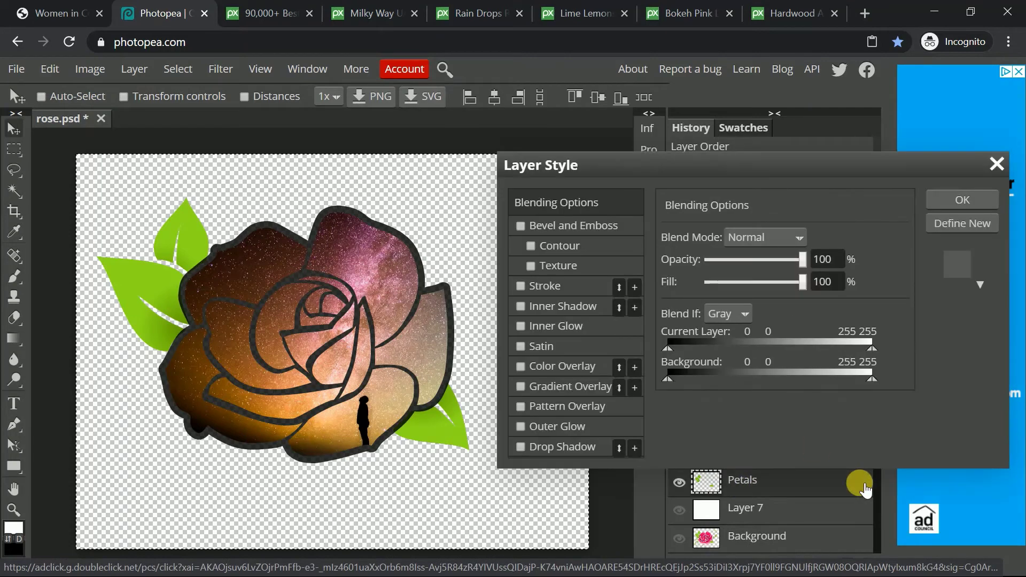
Step: Try a black (000000) Color Overlay on the leaves, discard the colour, and remove the overlay
{"action": "left_click", "coordinate": [540, 368]}
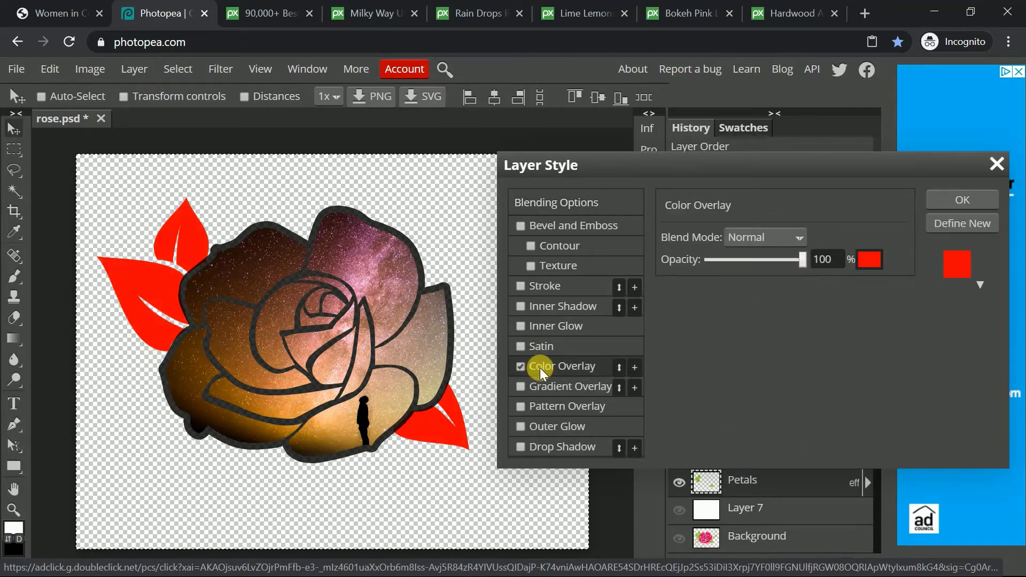
{"action": "left_click", "coordinate": [871, 259]}
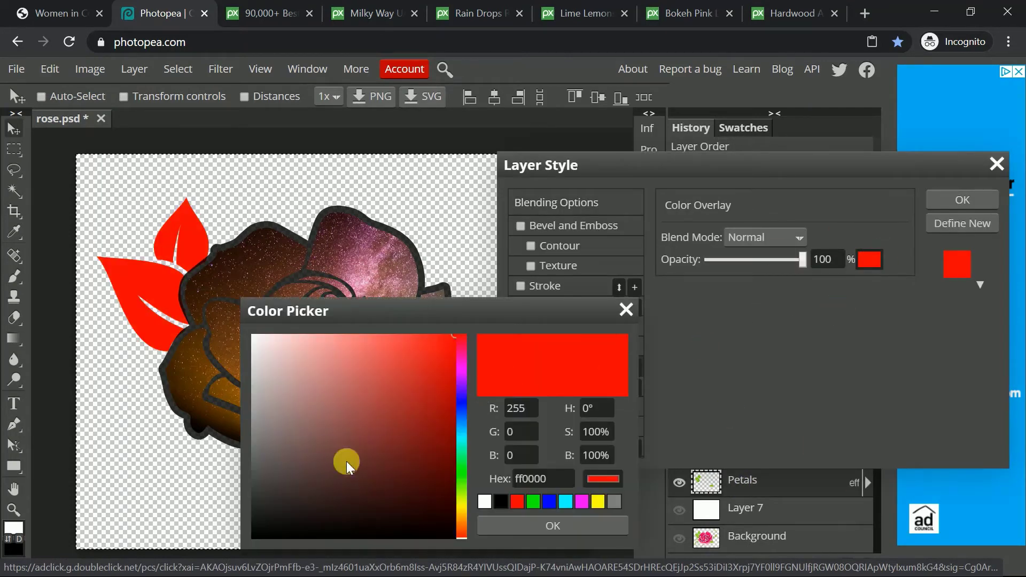
{"action": "left_click_drag", "start_coordinate": [344, 463], "coordinate": [284, 551]}
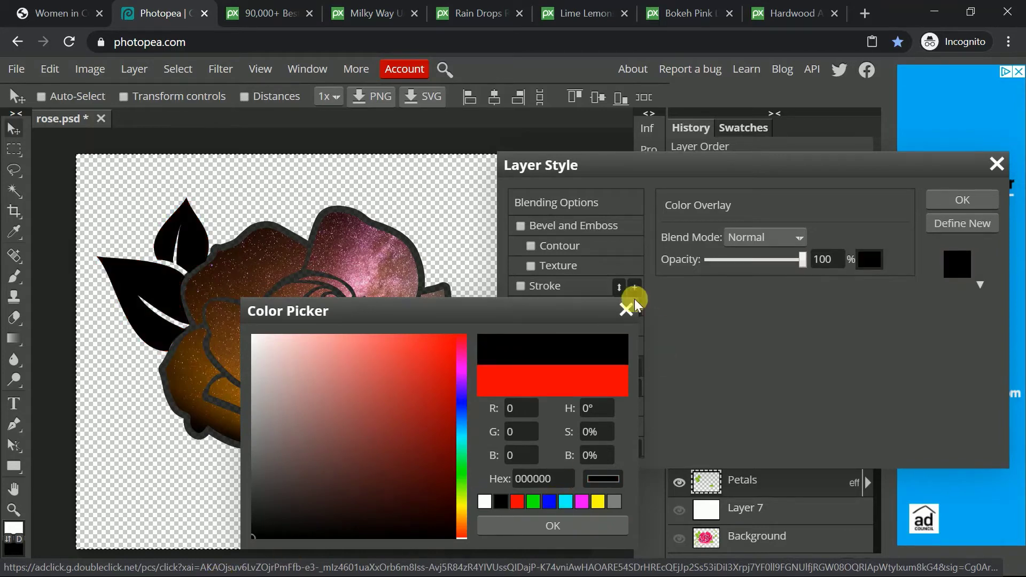
{"action": "left_click_drag", "start_coordinate": [541, 313], "coordinate": [742, 239]}
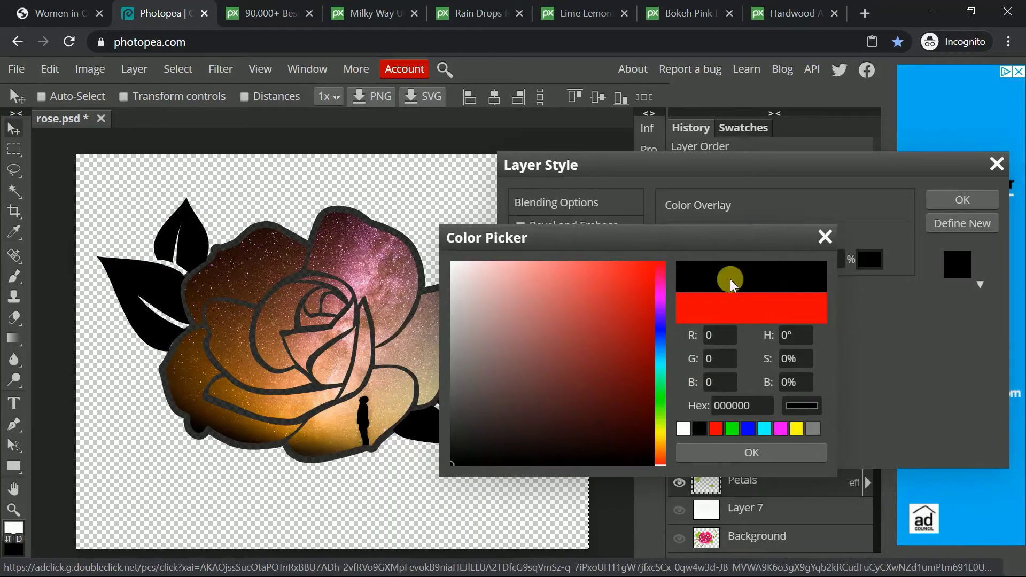
{"action": "left_click", "coordinate": [825, 236]}
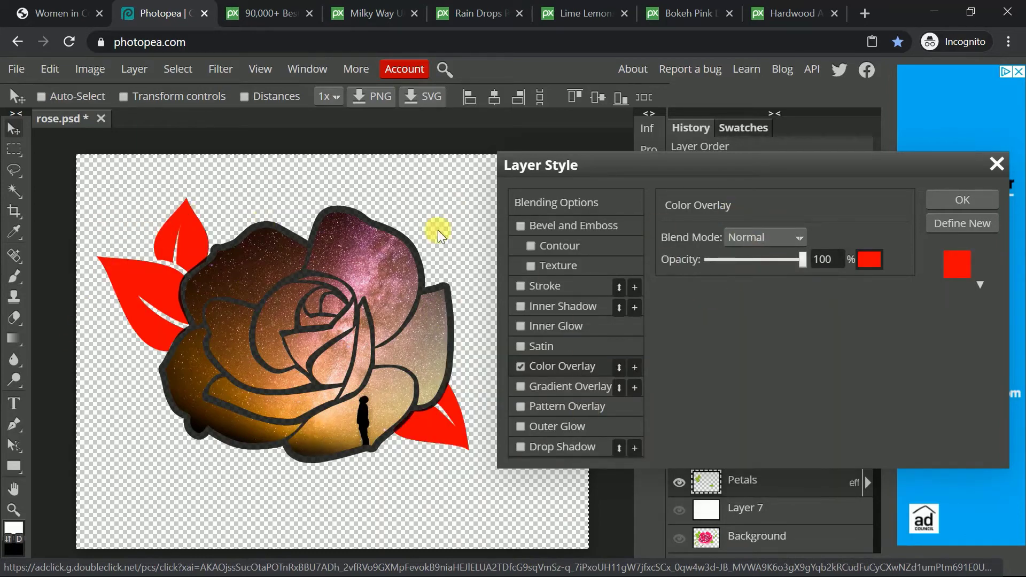
{"action": "left_click", "coordinate": [520, 366]}
Step: Apply a black 25 px Outside stroke at 80% opacity to the leaves
{"action": "left_click", "coordinate": [520, 286]}
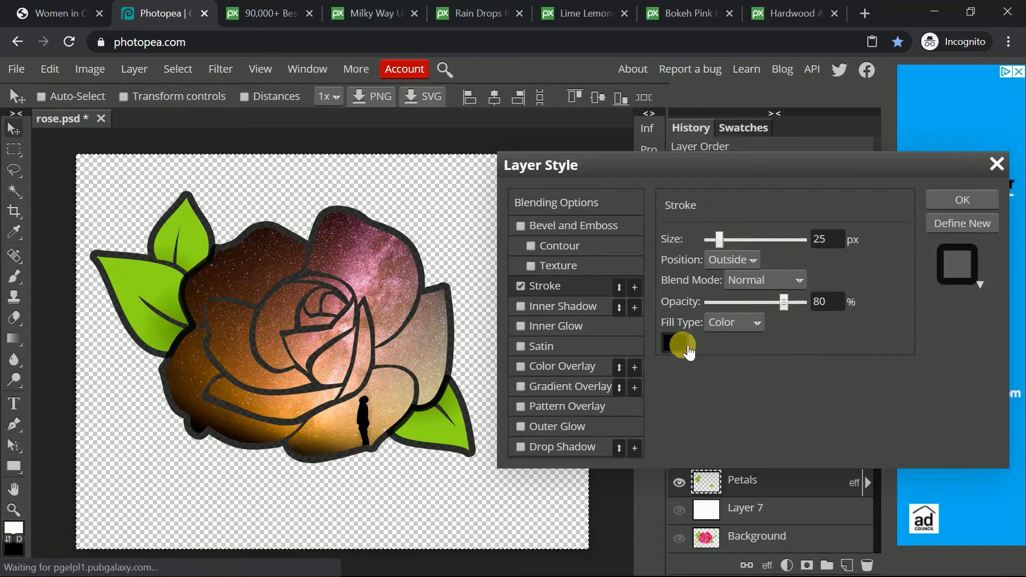
{"action": "left_click", "coordinate": [950, 196]}
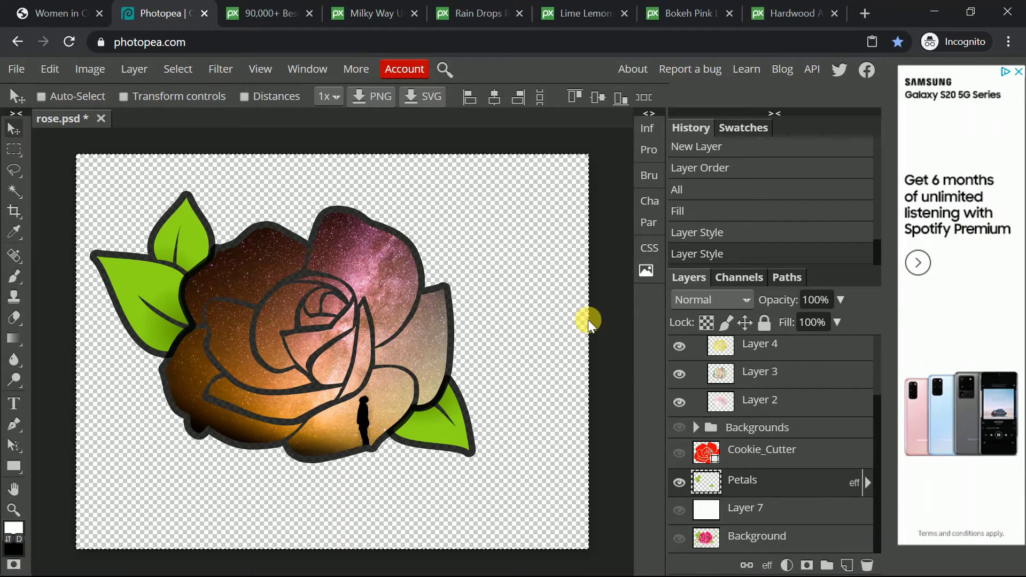
Step: Review the layer style settings of Layer 6 and close them without changes
{"action": "scroll", "coordinate": [802, 402], "scroll_direction": "up", "scroll_amount": 2}
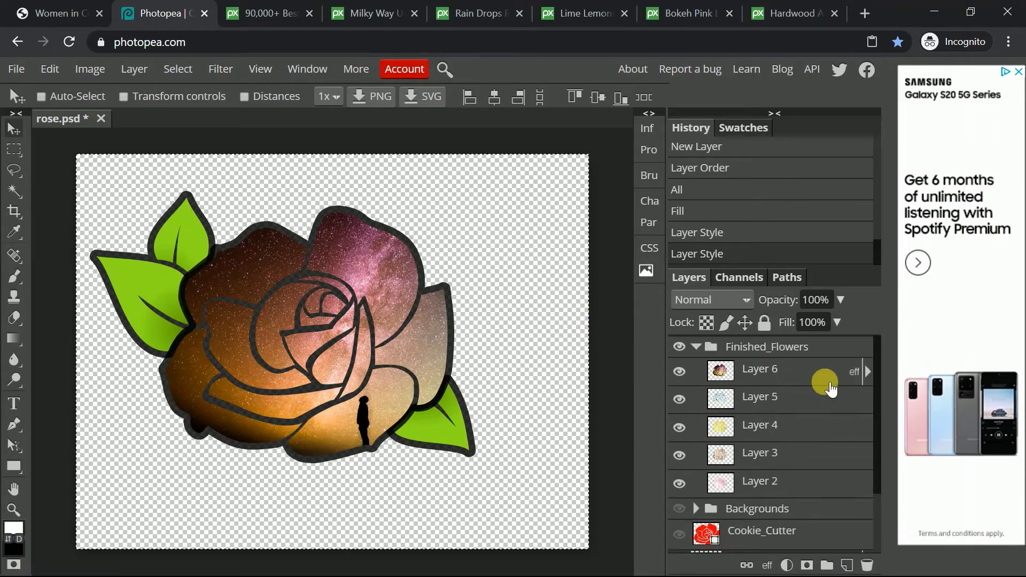
{"action": "left_click", "coordinate": [807, 380]}
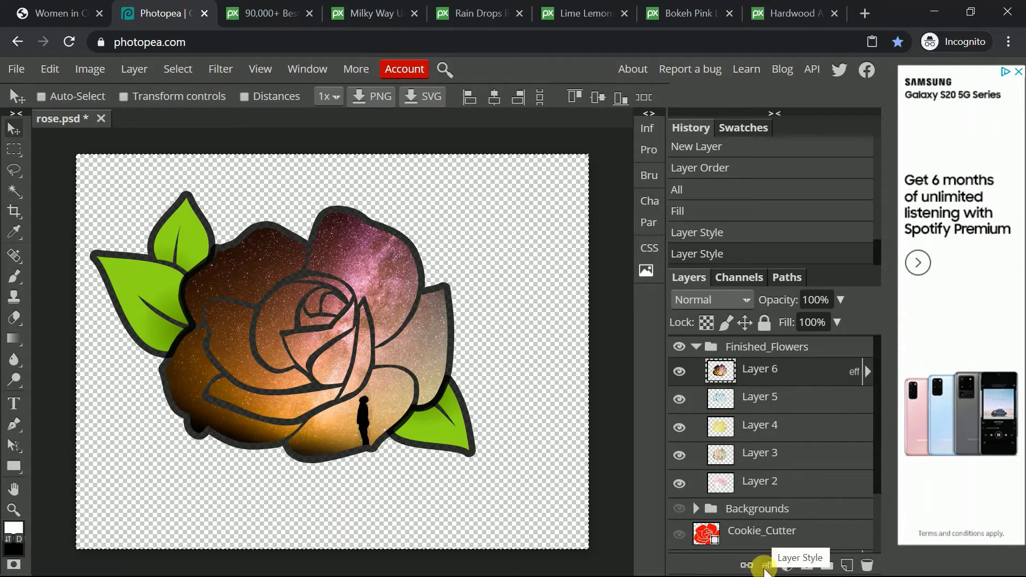
{"action": "double_click", "coordinate": [801, 368]}
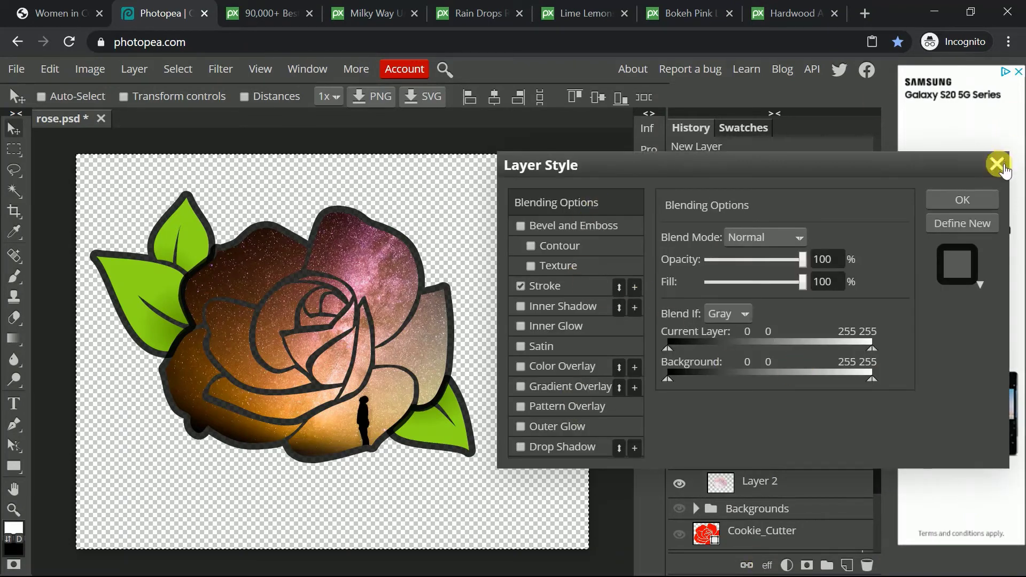
{"action": "left_click", "coordinate": [996, 164]}
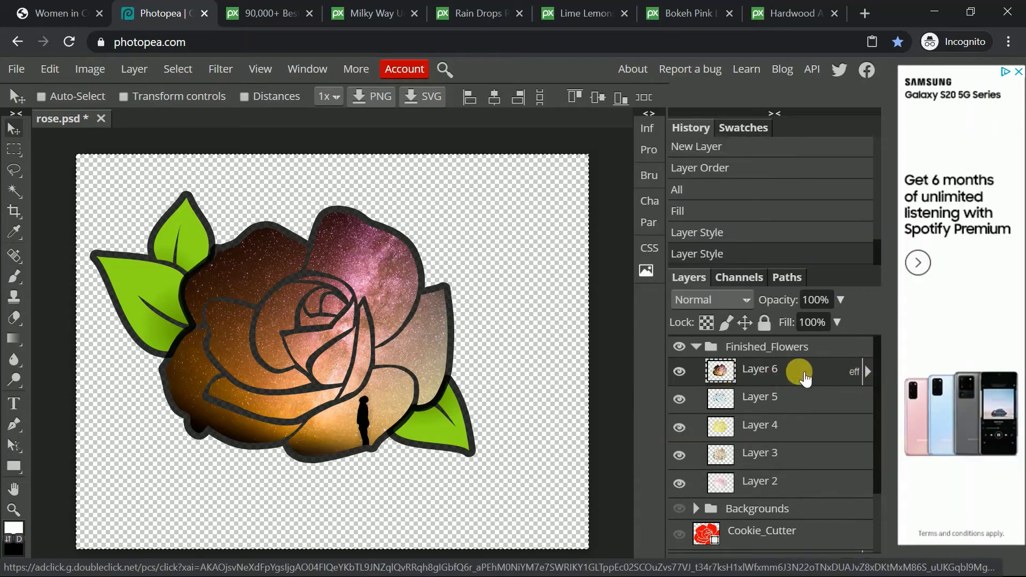
Step: Expand Layer 6's effects list and add a red Color Overlay to the rose
{"action": "left_click", "coordinate": [868, 372]}
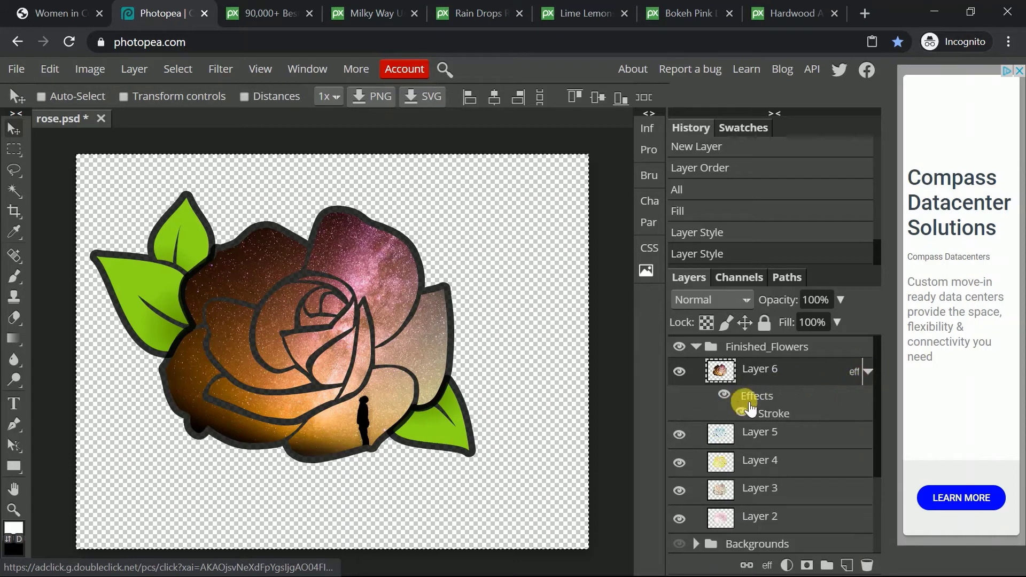
{"action": "double_click", "coordinate": [788, 371]}
{"action": "left_click", "coordinate": [841, 377]}
{"action": "double_click", "coordinate": [840, 377]}
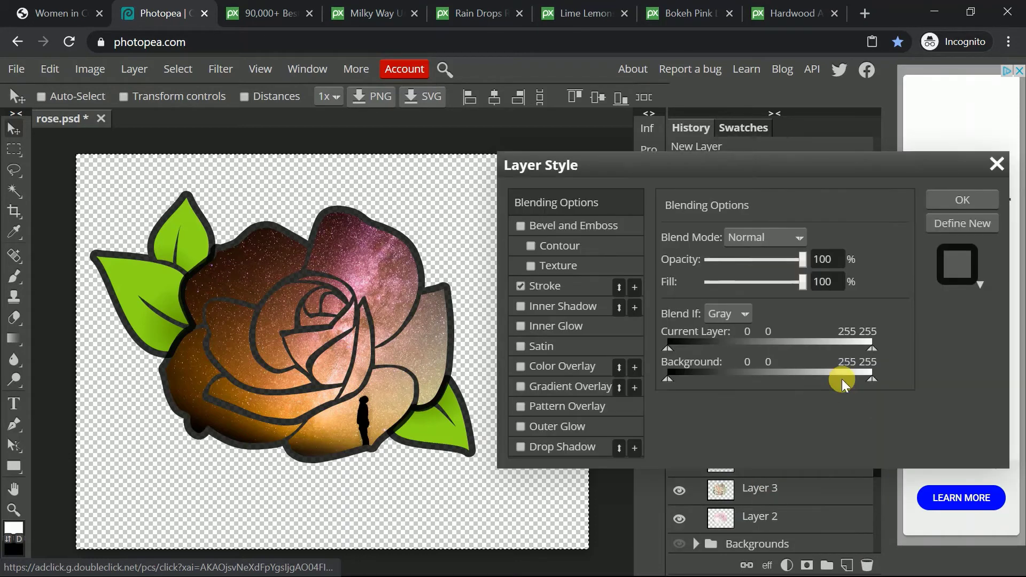
{"action": "left_click", "coordinate": [521, 367]}
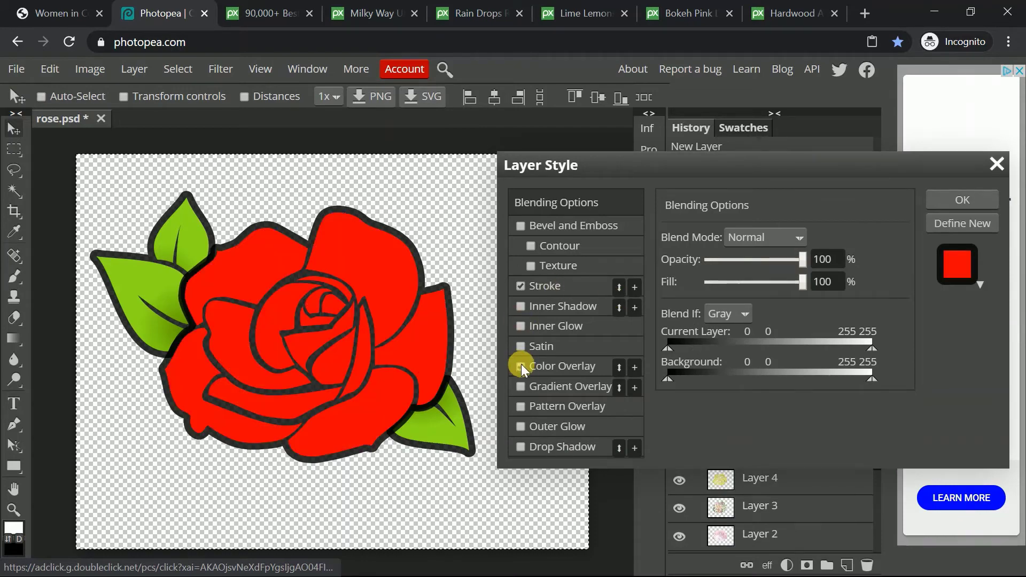
{"action": "left_click", "coordinate": [962, 200]}
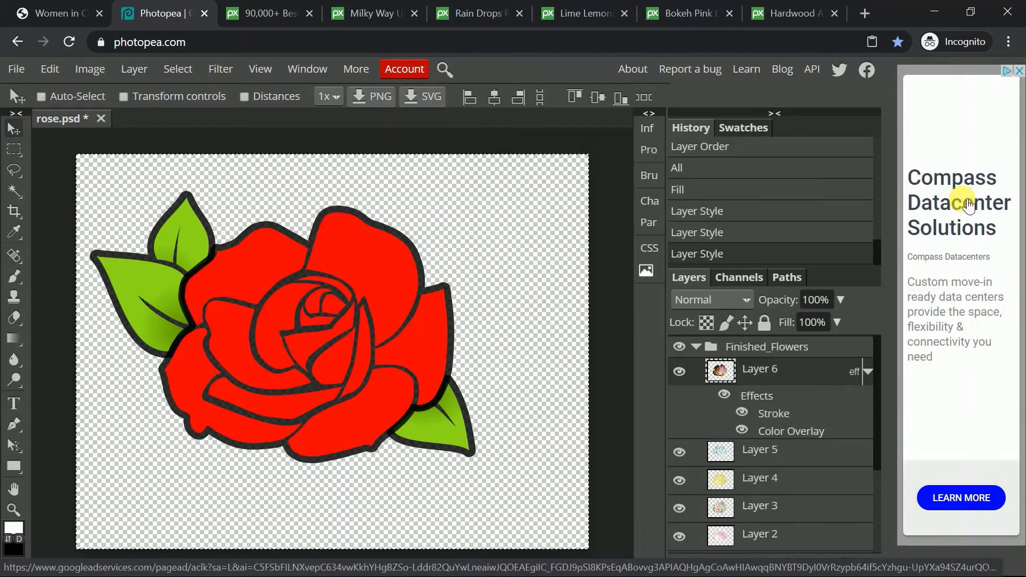
Step: Toggle all of Layer 6's effects off and on, hide only its Color Overlay, and collapse the effects list
{"action": "left_click", "coordinate": [724, 395]}
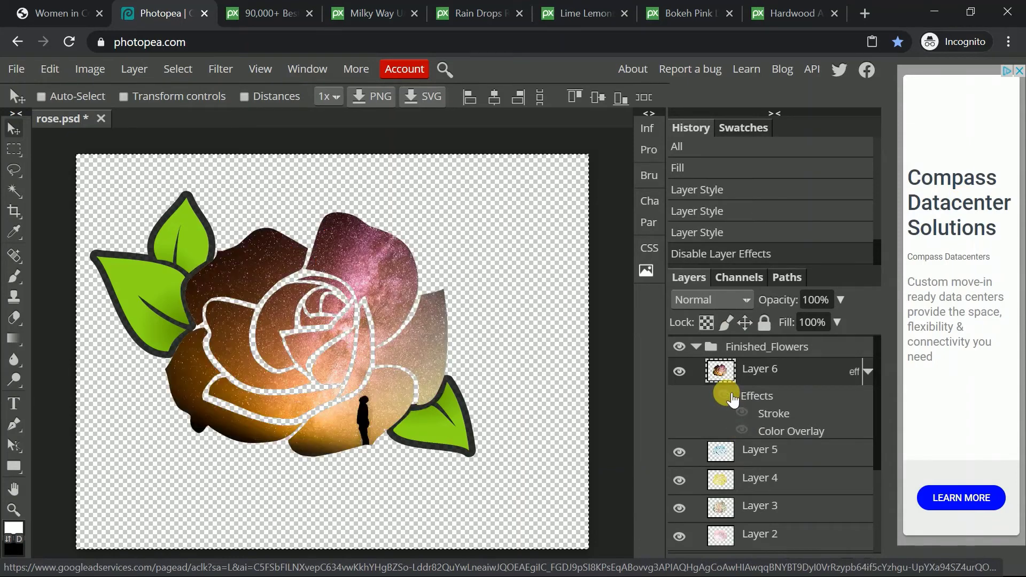
{"action": "left_click", "coordinate": [724, 395]}
{"action": "left_click", "coordinate": [743, 431]}
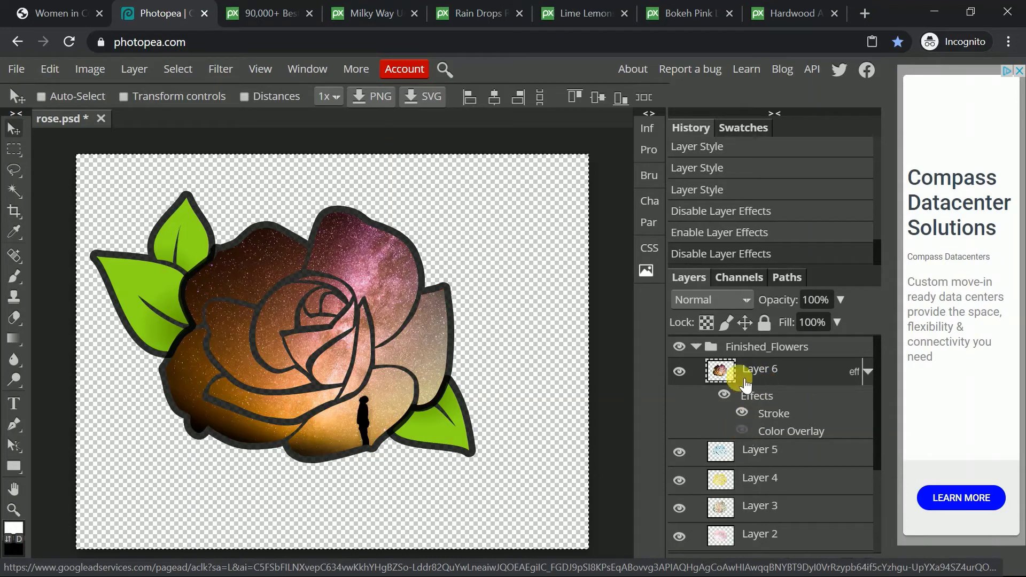
{"action": "left_click", "coordinate": [868, 372]}
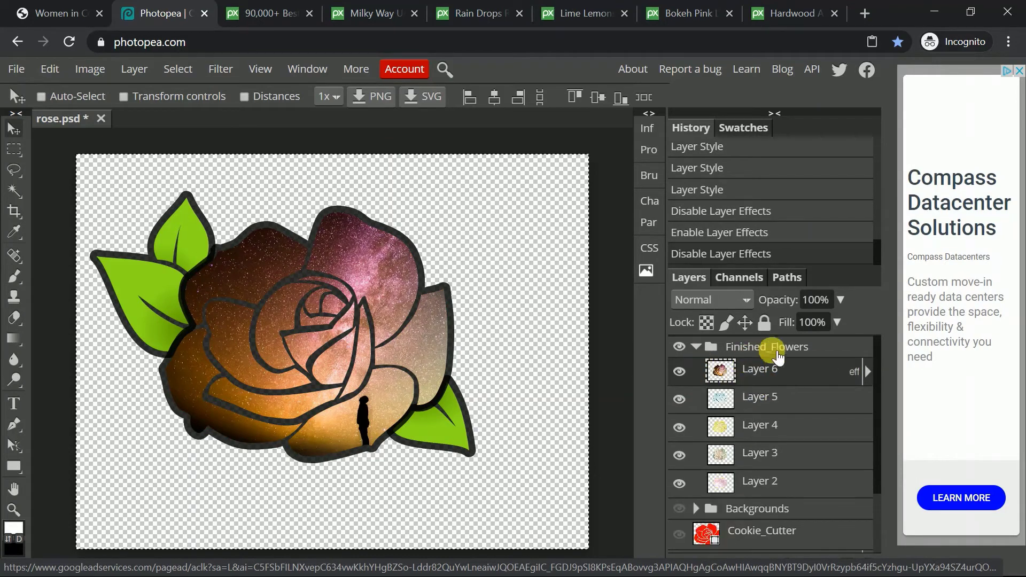
Step: Add a black 25 px Outside stroke at 80% opacity to the whole Finished_Flowers folder
{"action": "left_click", "coordinate": [873, 347]}
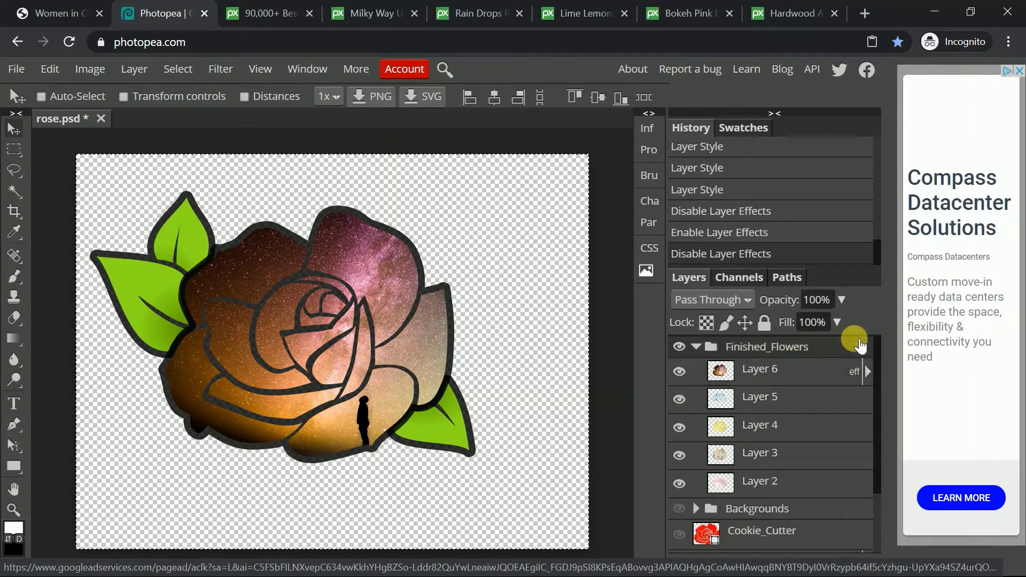
{"action": "double_click", "coordinate": [872, 346]}
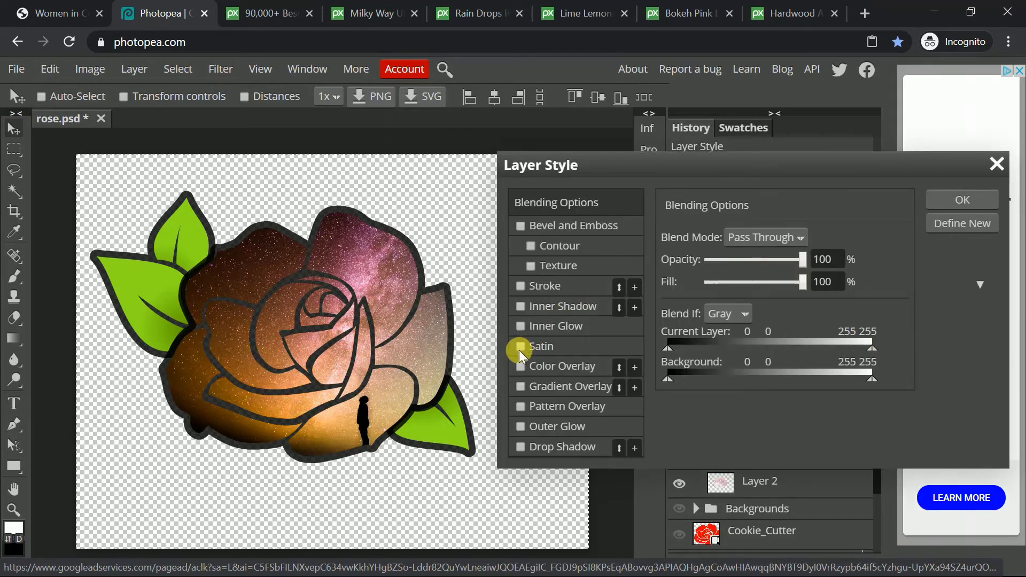
{"action": "left_click", "coordinate": [519, 287]}
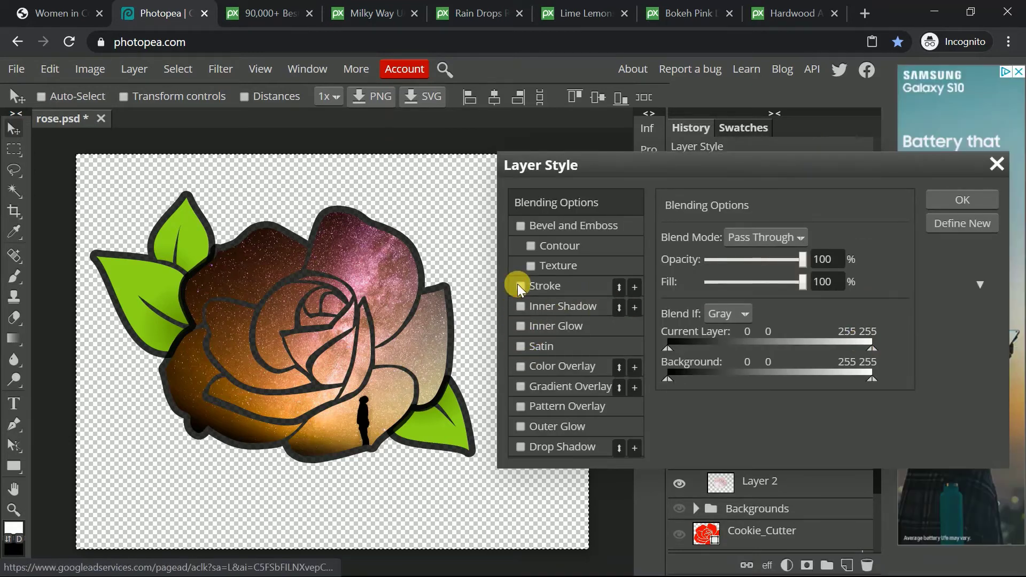
{"action": "left_click", "coordinate": [569, 287]}
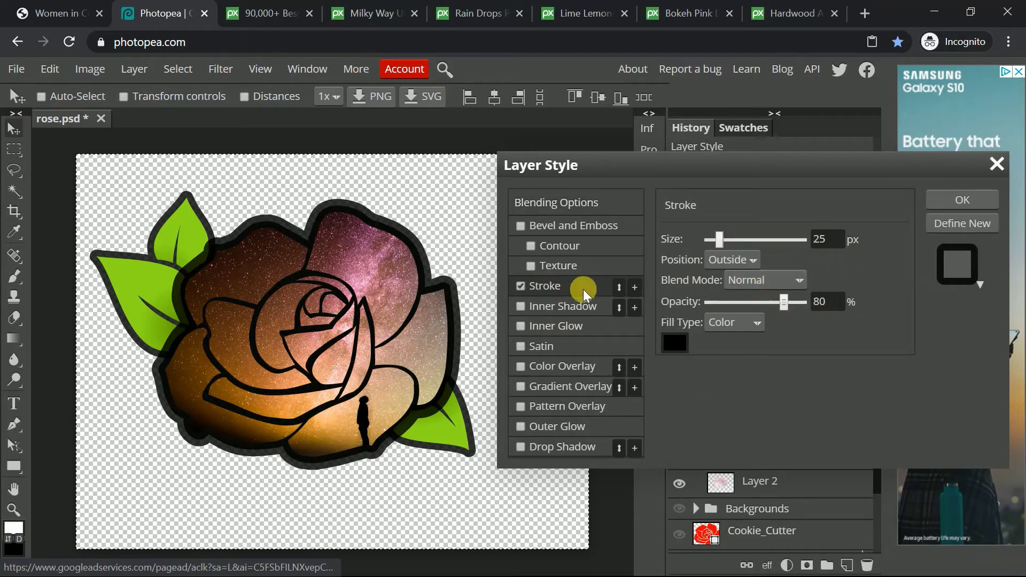
{"action": "left_click_drag", "start_coordinate": [746, 171], "coordinate": [745, 124]}
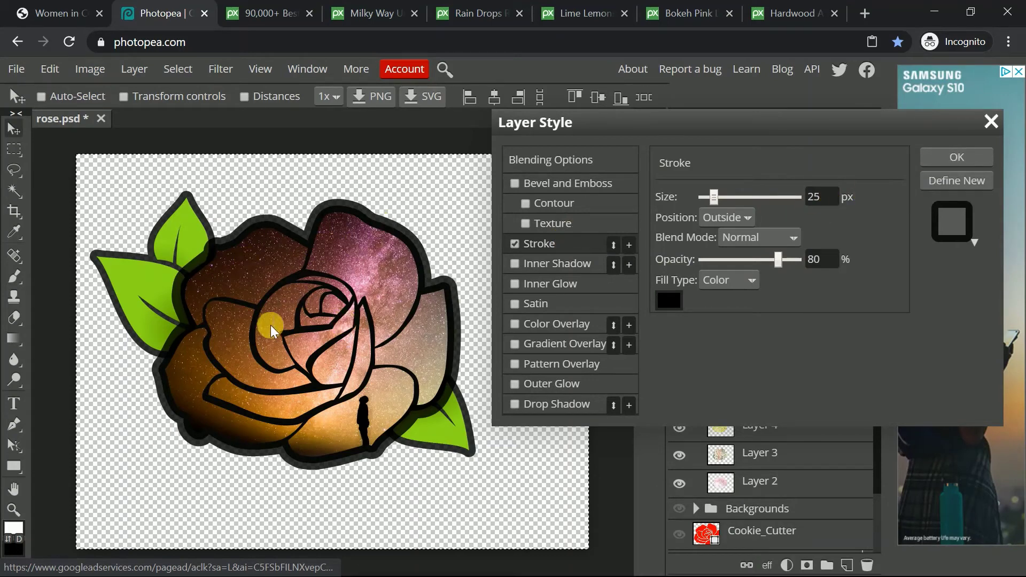
{"action": "left_click", "coordinate": [944, 159]}
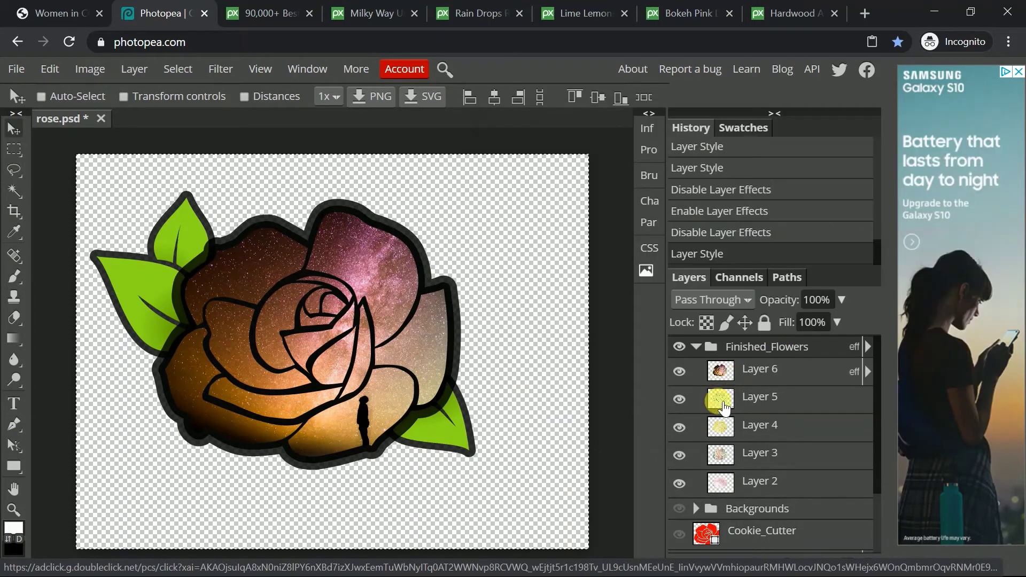
Step: Disable all of Layer 6's own effects, collapse its effects list, and select Layer 5
{"action": "left_click", "coordinate": [778, 374]}
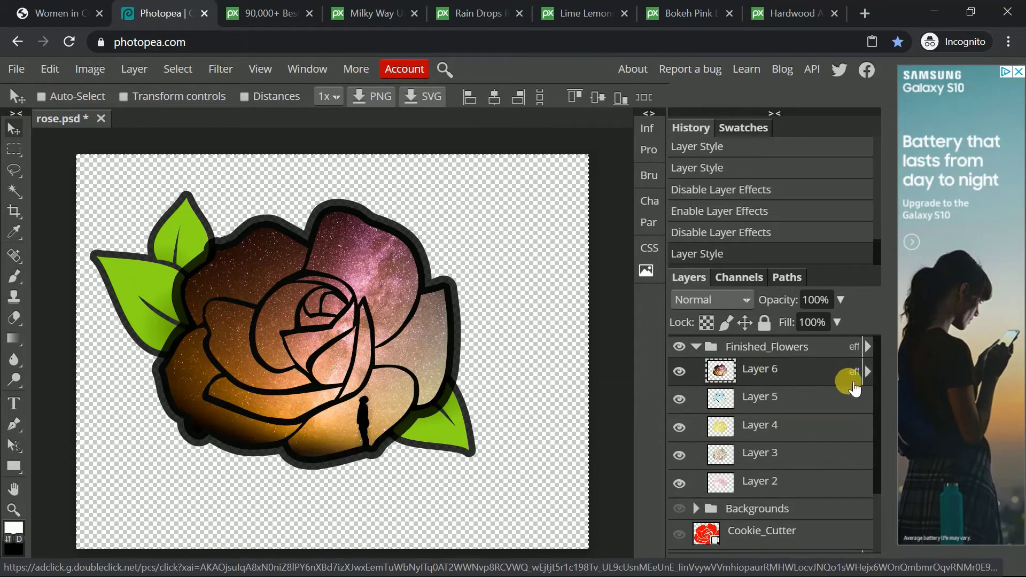
{"action": "left_click", "coordinate": [869, 371]}
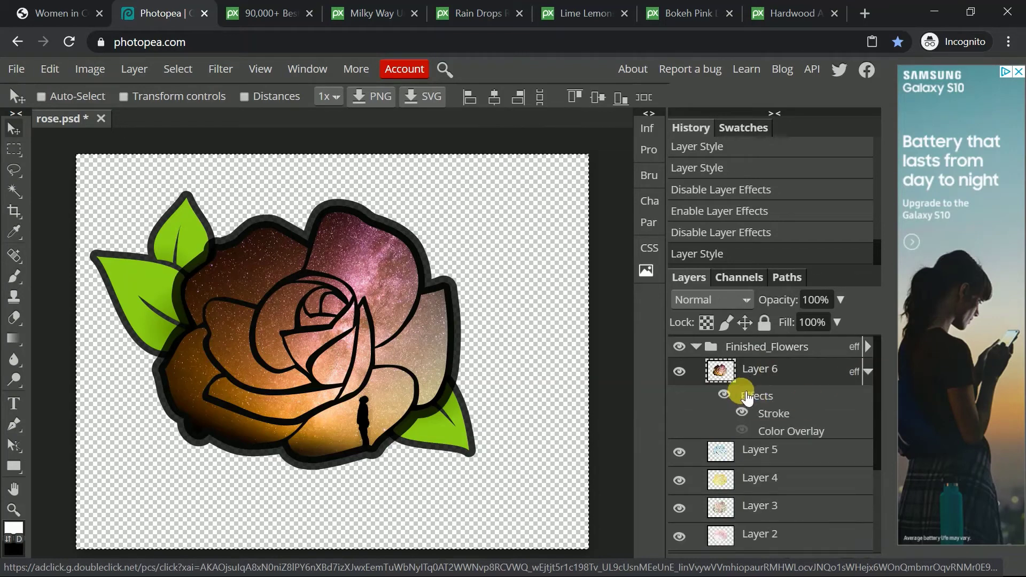
{"action": "left_click", "coordinate": [730, 395]}
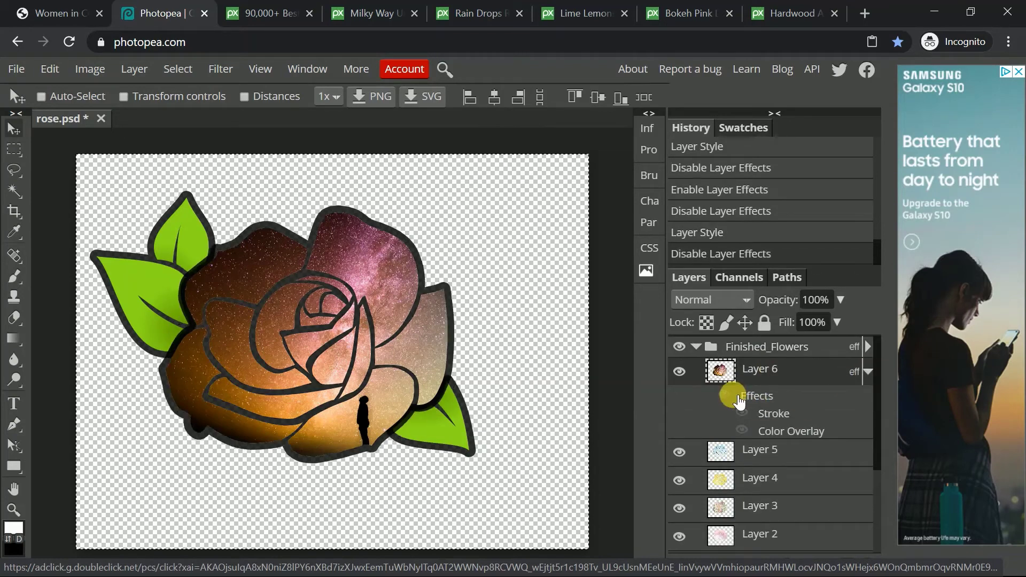
{"action": "left_click", "coordinate": [869, 371]}
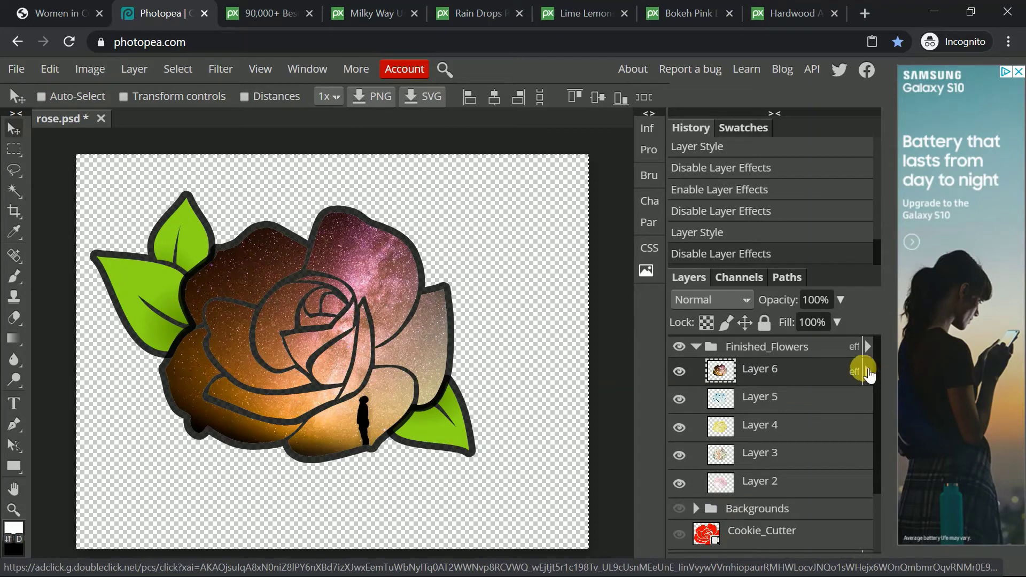
{"action": "left_click", "coordinate": [812, 402]}
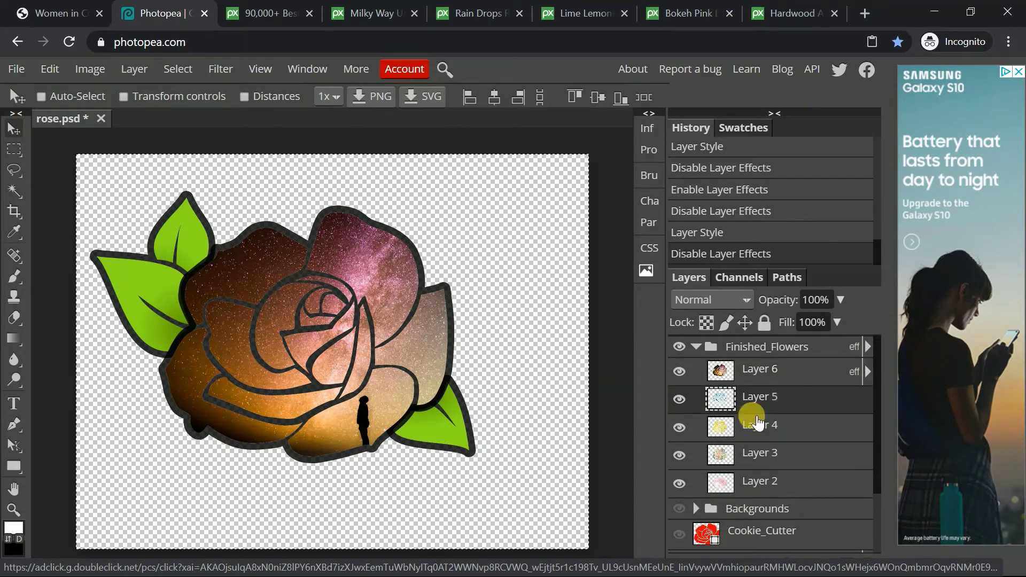
Step: Hide Layer 6, Layer 5, Layer 4 and Layer 3 one after another to preview the outlined rose on each layer beneath
{"action": "left_click", "coordinate": [682, 370]}
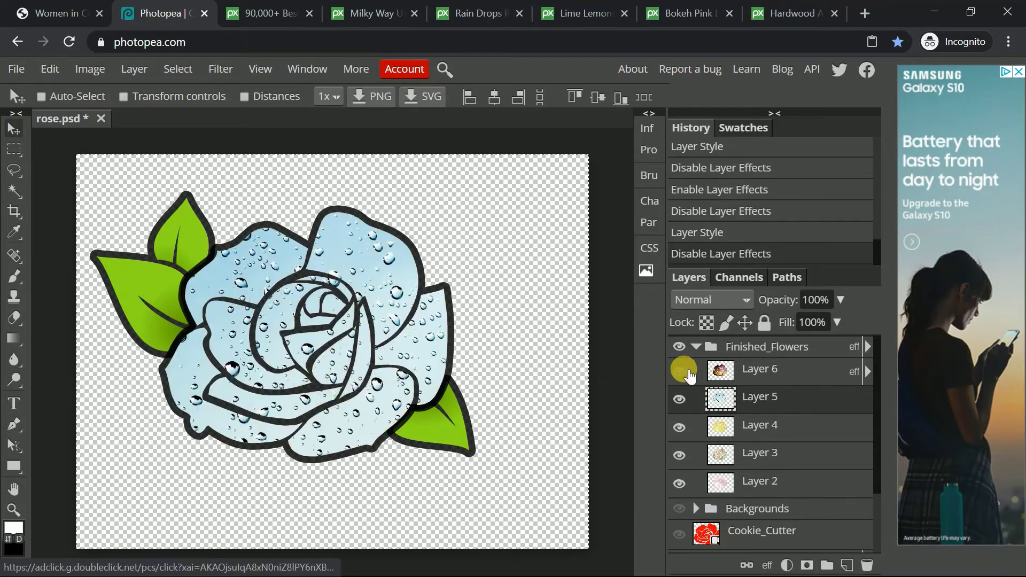
{"action": "left_click", "coordinate": [679, 398]}
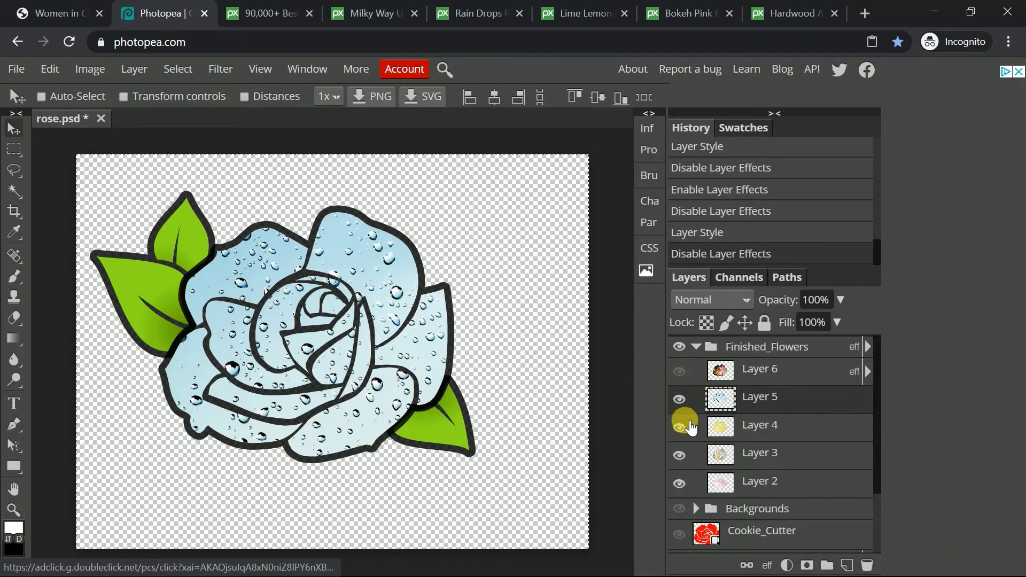
{"action": "left_click", "coordinate": [680, 427]}
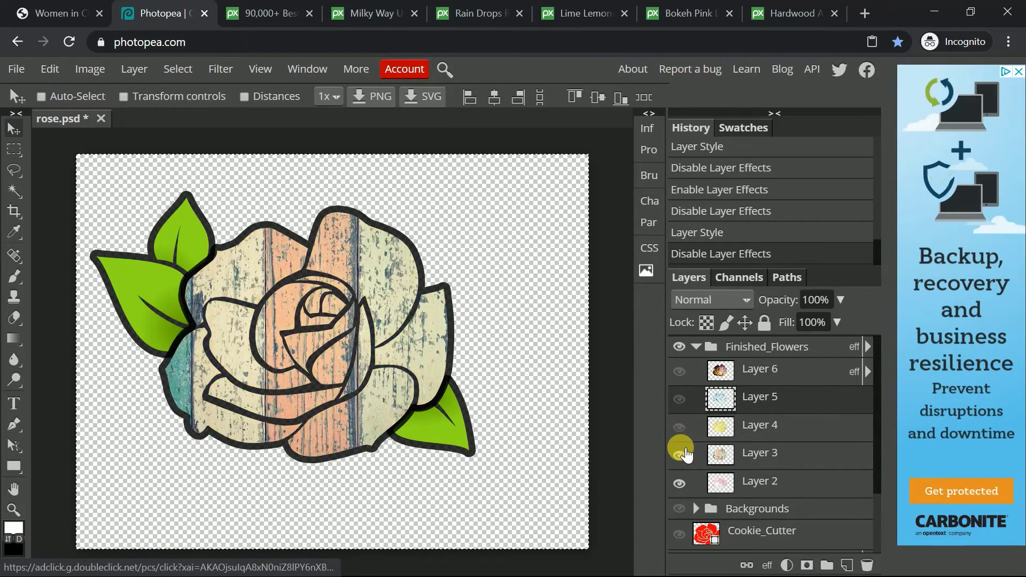
{"action": "left_click", "coordinate": [684, 459]}
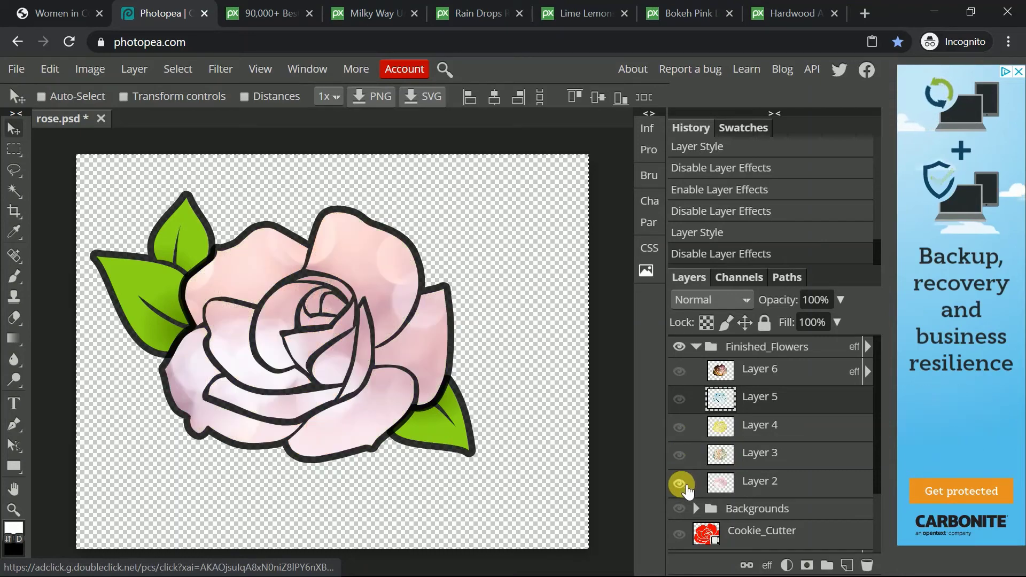
Step: Show Layer 3, Layer 4, Layer 5 and Layer 6 again and collapse the Finished_Flowers folder
{"action": "left_click", "coordinate": [684, 454]}
{"action": "left_click", "coordinate": [680, 428]}
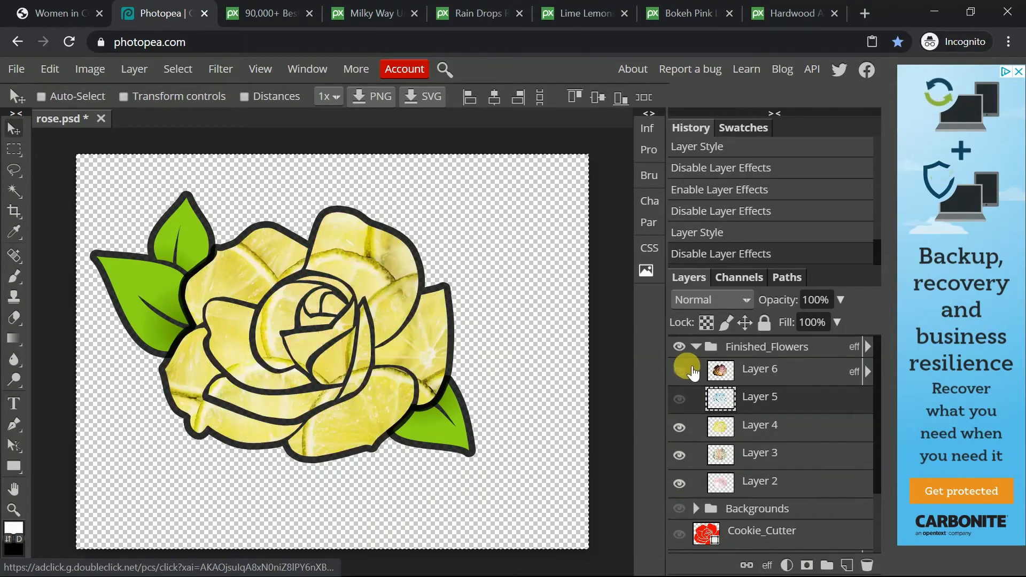
{"action": "left_click", "coordinate": [680, 399]}
{"action": "left_click", "coordinate": [679, 371]}
{"action": "left_click", "coordinate": [697, 348]}
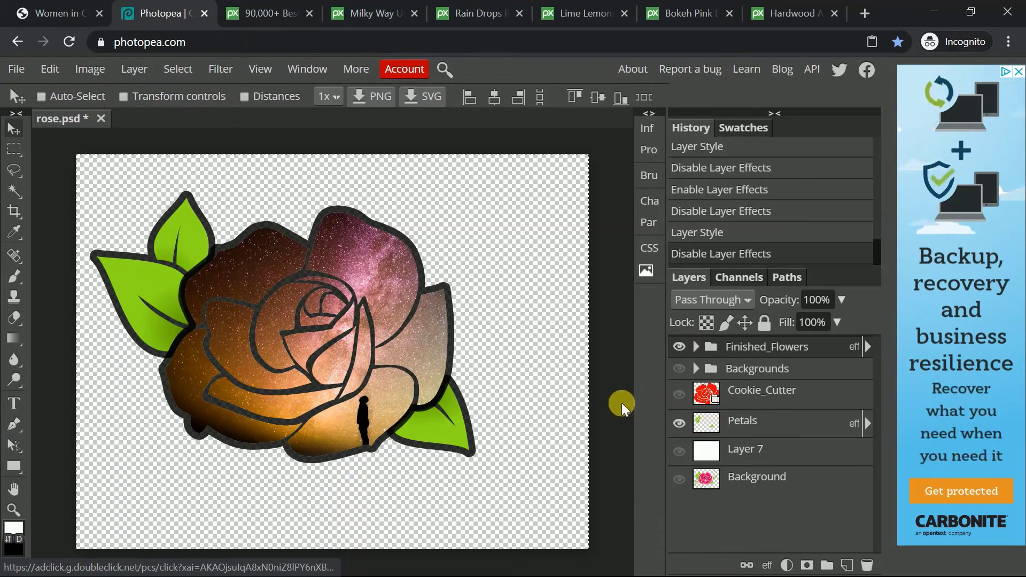
Step: Clear the active selection and check which effects are applied to the Finished_Flowers folder
{"action": "key", "text": "ctrl+d"}
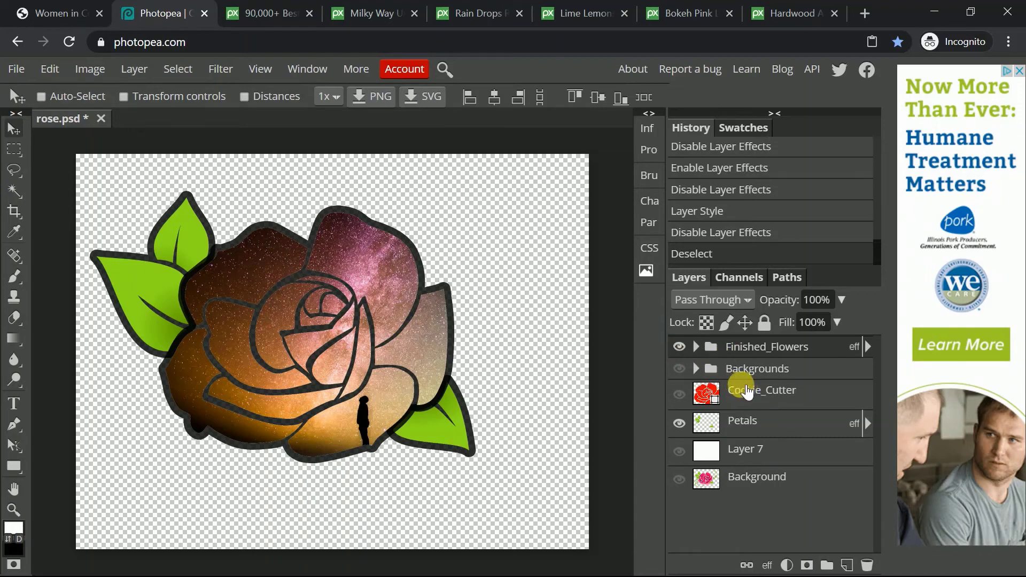
{"action": "left_click", "coordinate": [868, 347]}
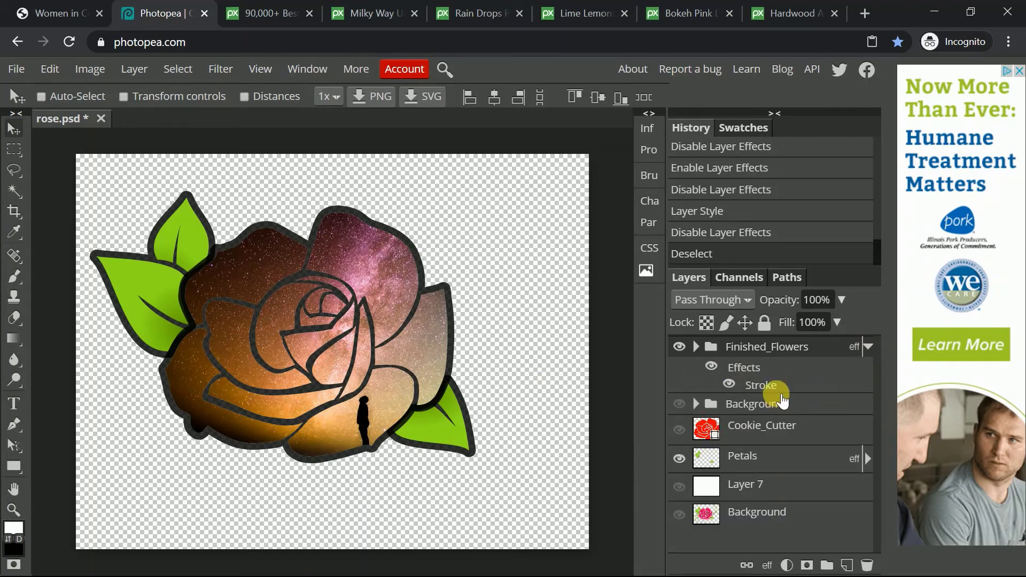
{"action": "left_click", "coordinate": [869, 348]}
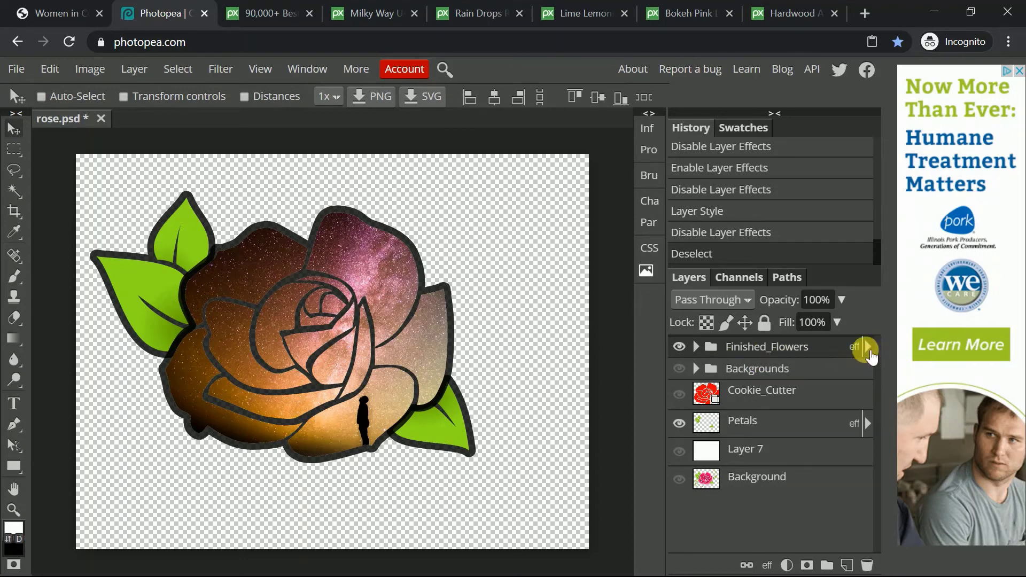
{"action": "left_click", "coordinate": [868, 350]}
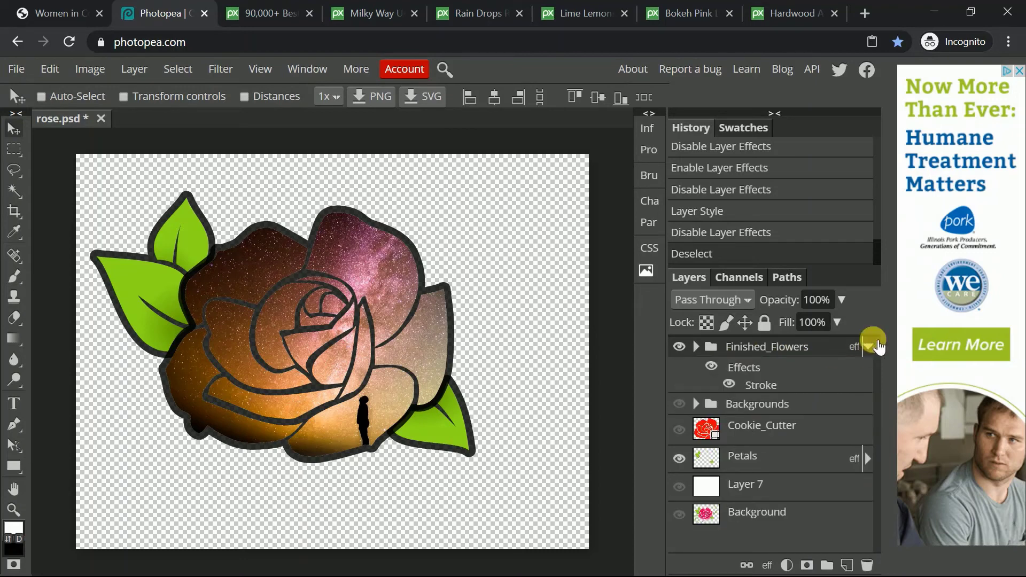
{"action": "left_click", "coordinate": [867, 346]}
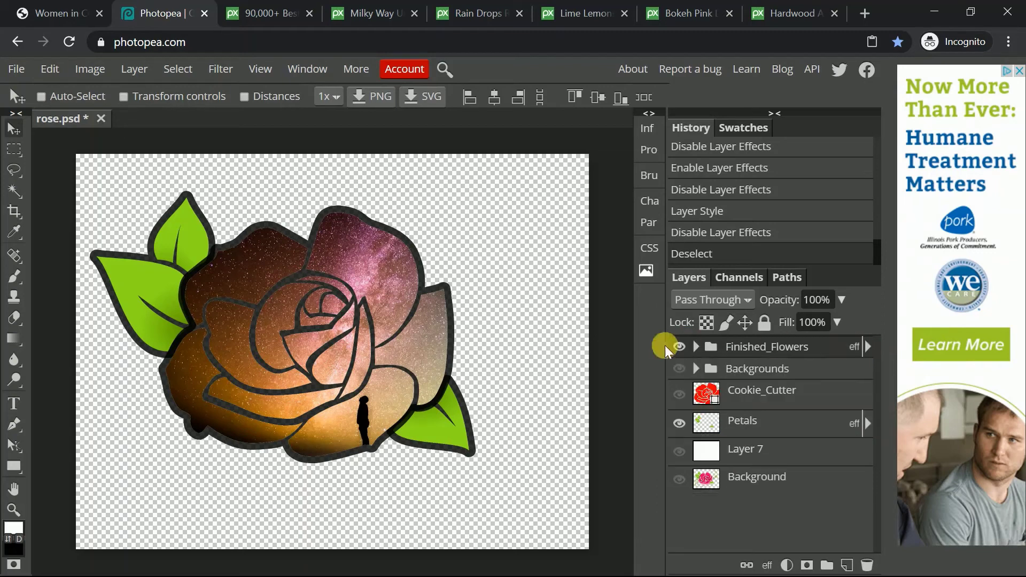
Step: Duplicate Layer 6, move the copy above the Finished_Flowers folder, and collapse the folder
{"action": "left_click", "coordinate": [697, 348]}
{"action": "left_click_drag", "start_coordinate": [779, 366], "coordinate": [847, 565]}
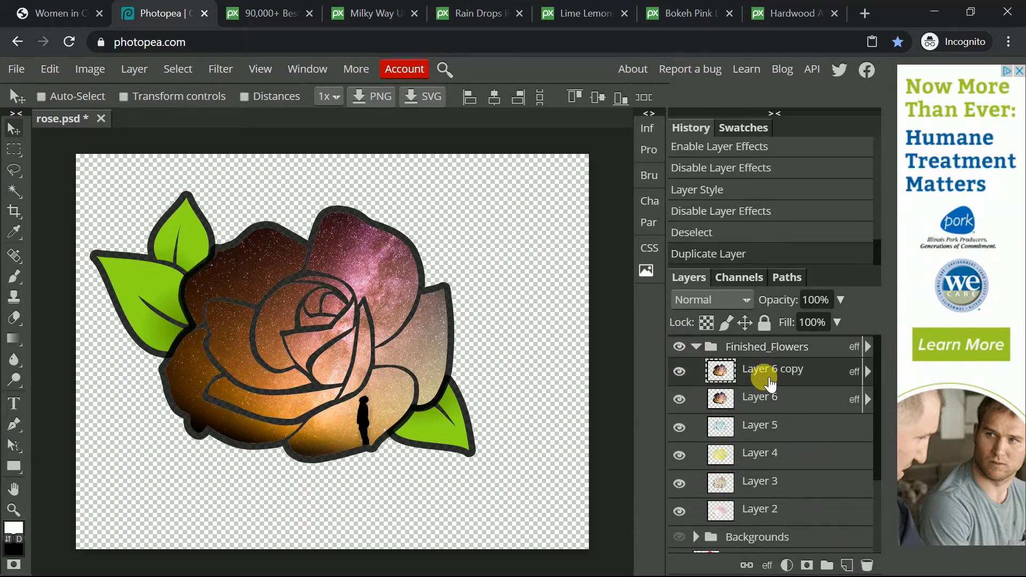
{"action": "left_click_drag", "start_coordinate": [764, 373], "coordinate": [745, 337]}
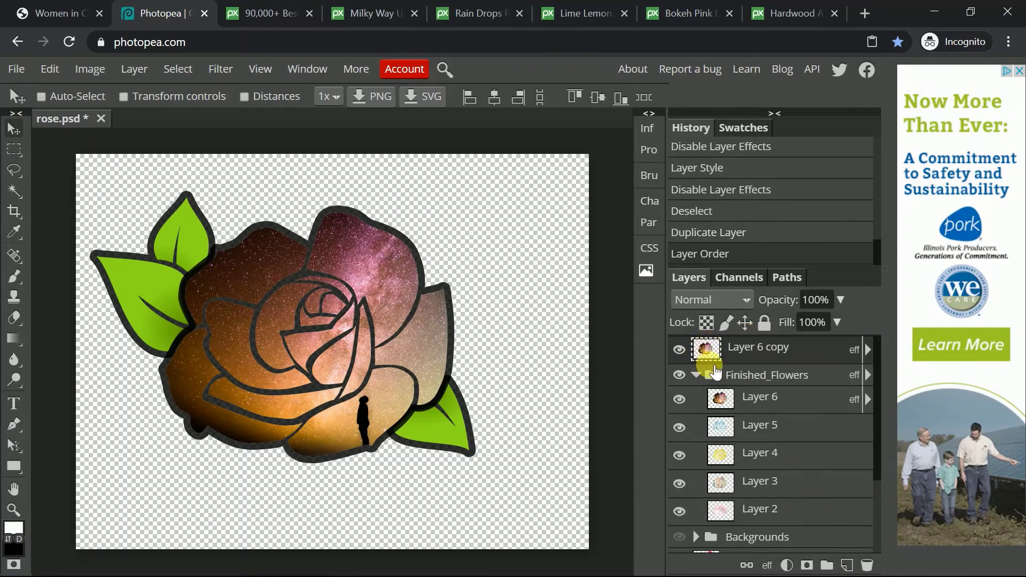
{"action": "left_click", "coordinate": [697, 375]}
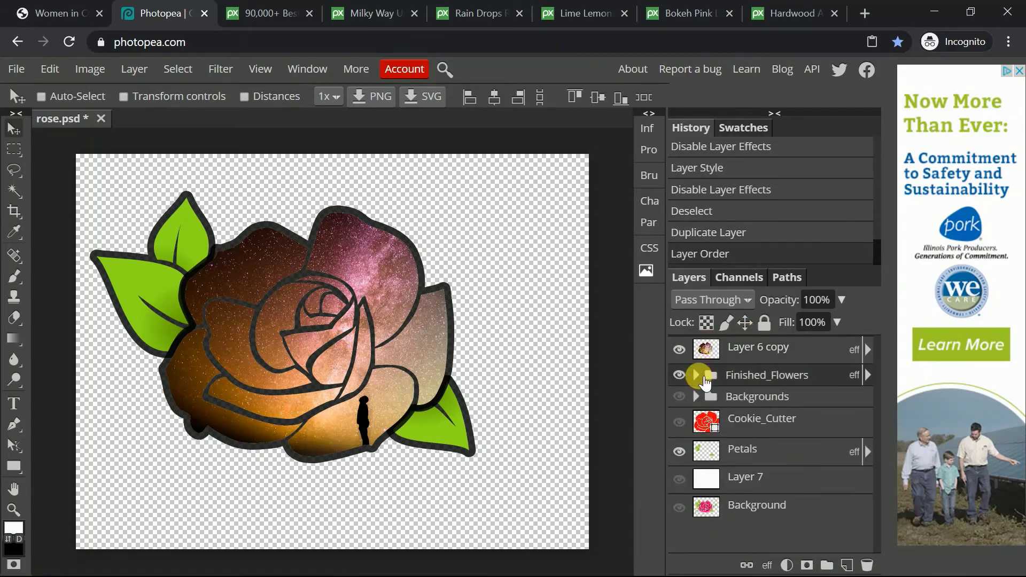
Step: Turn on the Stroke effect of Layer 6 copy and keep its Color Overlay off
{"action": "left_click", "coordinate": [815, 348]}
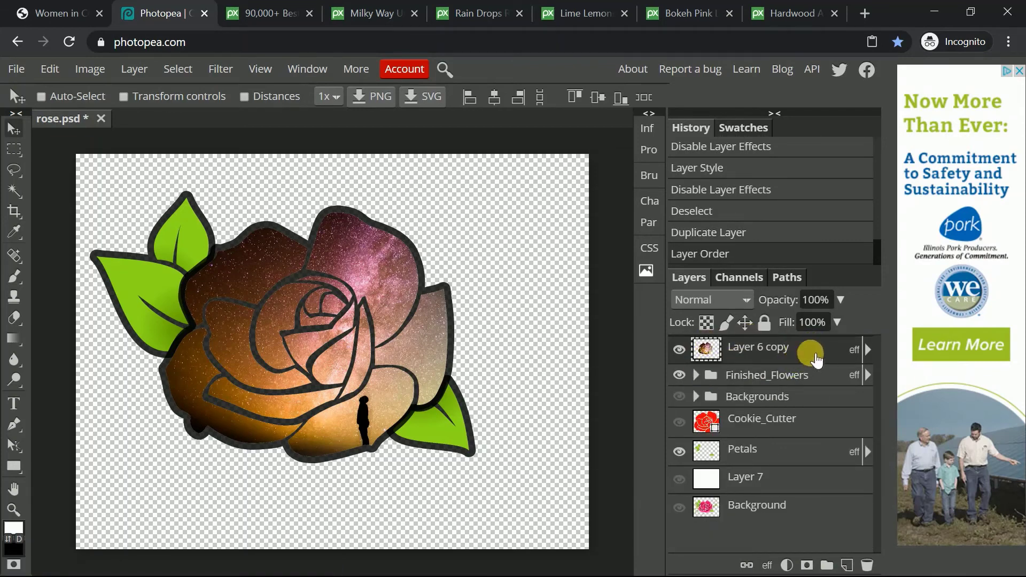
{"action": "left_click", "coordinate": [866, 350]}
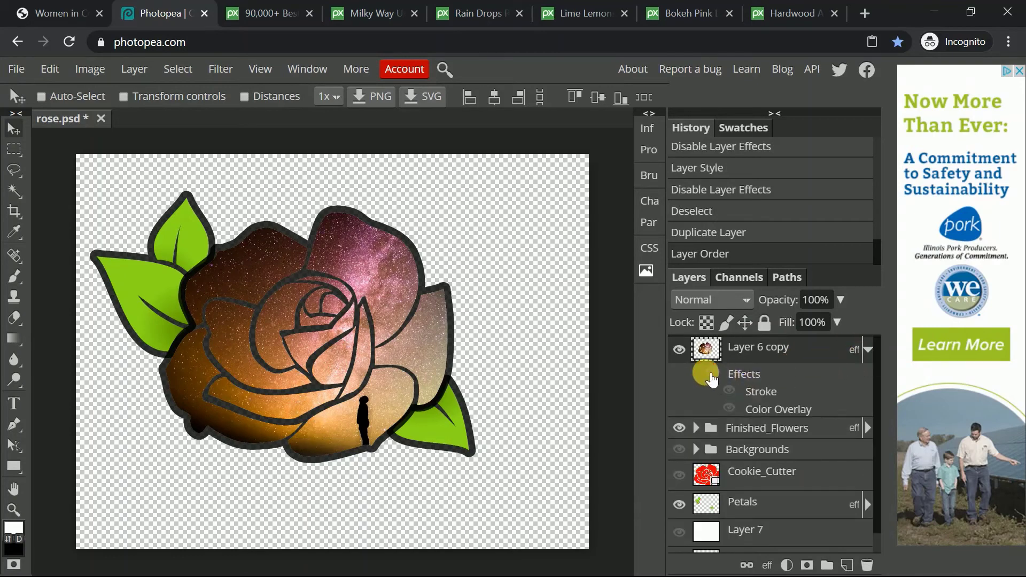
{"action": "left_click", "coordinate": [728, 391]}
{"action": "left_click", "coordinate": [730, 408]}
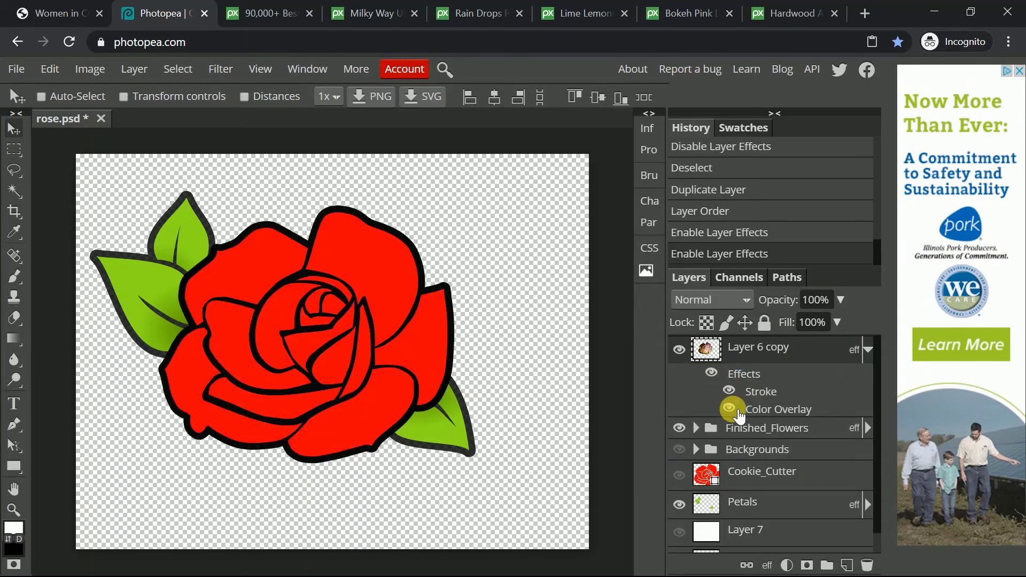
{"action": "left_click", "coordinate": [729, 409]}
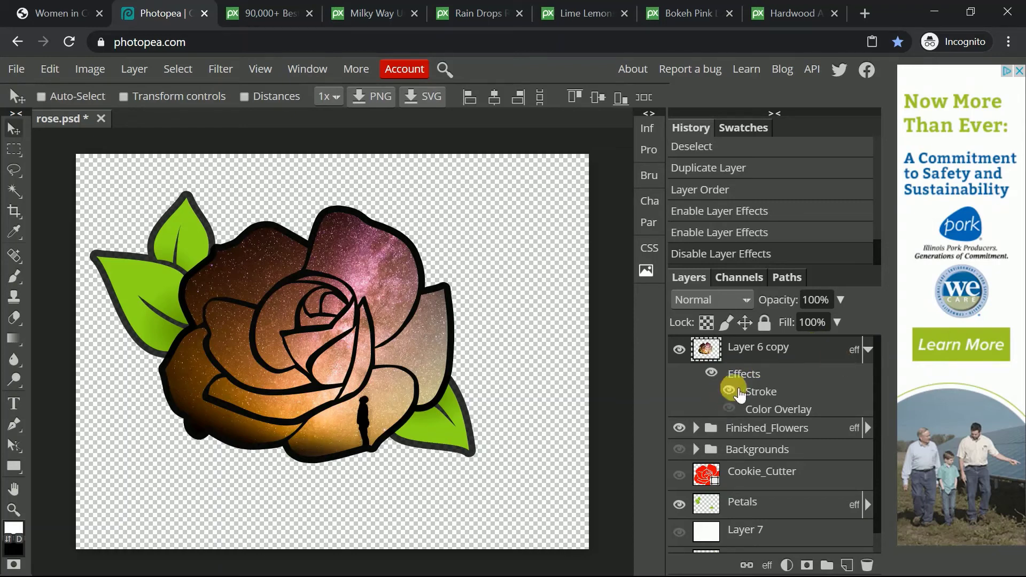
Step: Review the Stroke settings of Layer 6 copy and close them without changing any value
{"action": "double_click", "coordinate": [761, 391]}
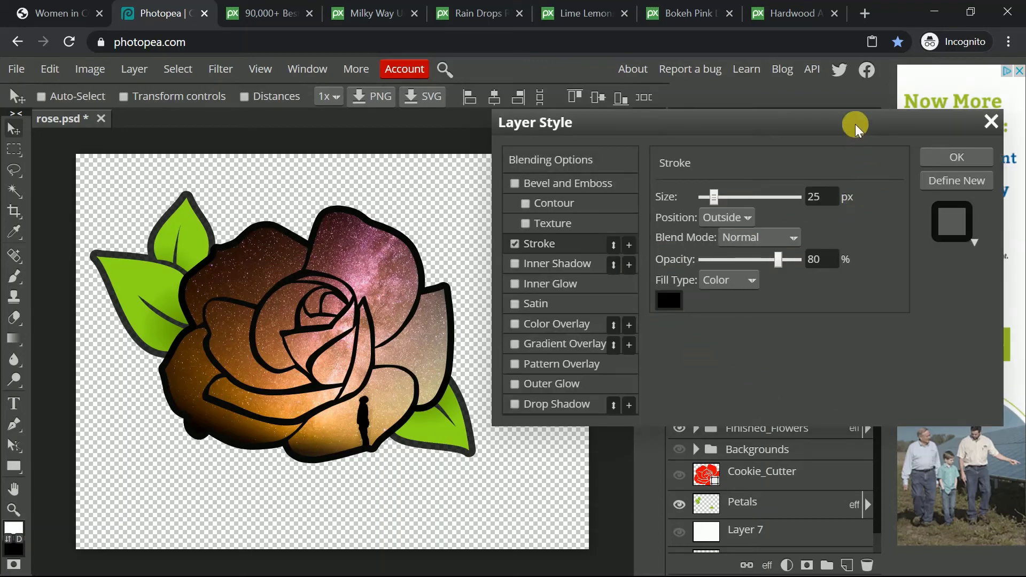
{"action": "left_click_drag", "start_coordinate": [855, 124], "coordinate": [724, 480]}
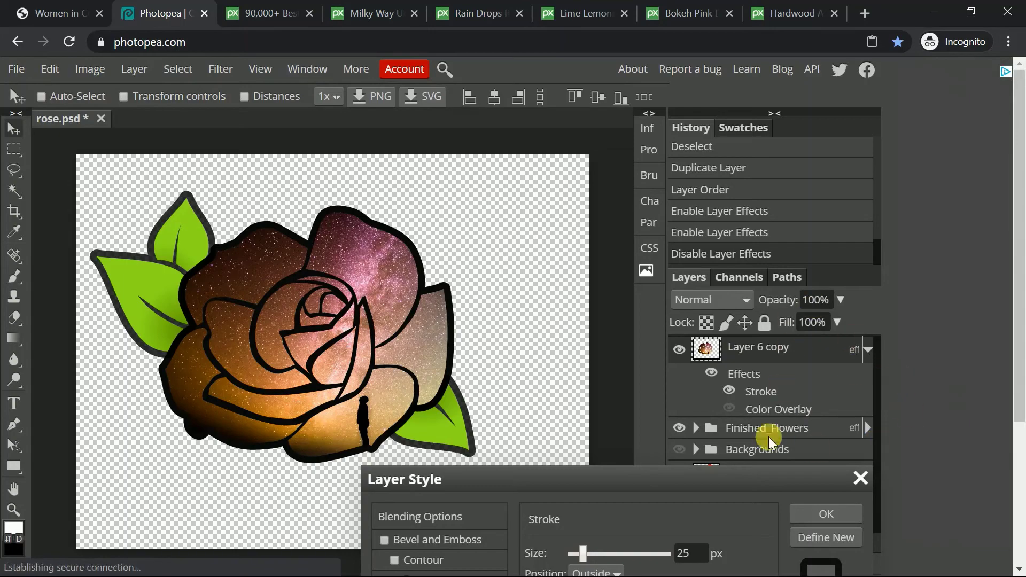
{"action": "left_click_drag", "start_coordinate": [717, 476], "coordinate": [827, 146]}
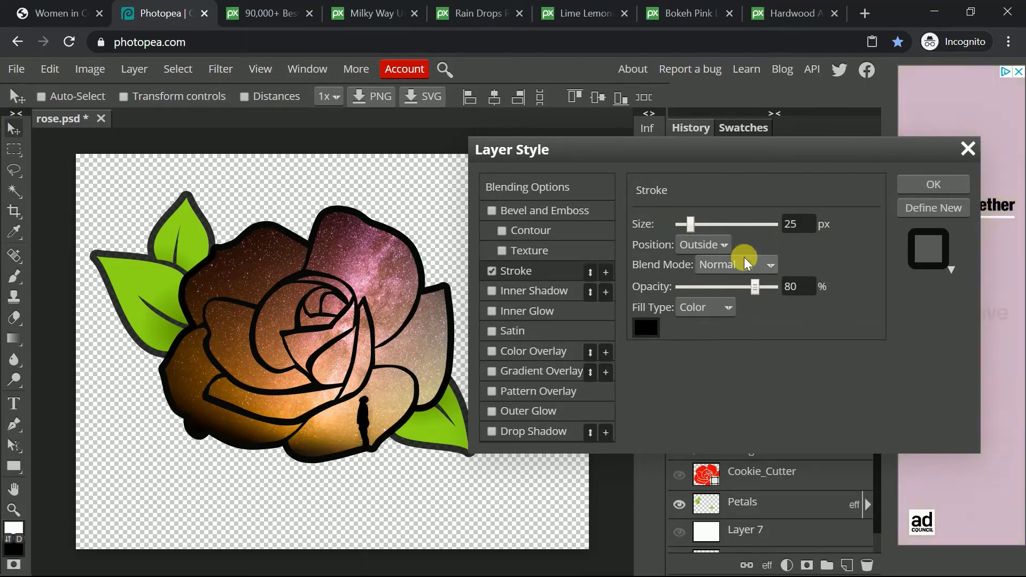
{"action": "left_click", "coordinate": [936, 185]}
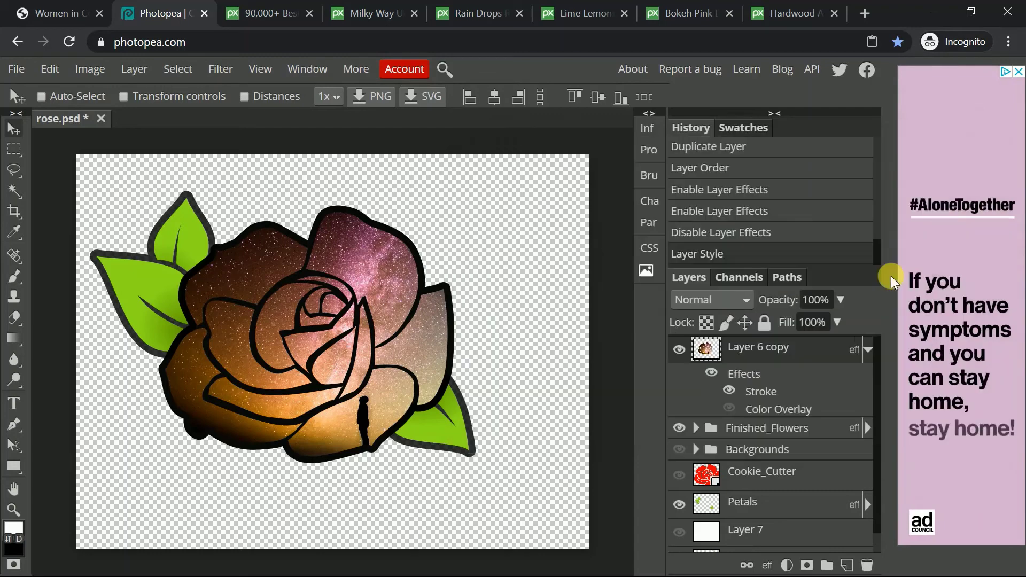
Step: Collapse the effects list of Layer 6 copy and convert the layer to a Smart Object
{"action": "left_click", "coordinate": [868, 350]}
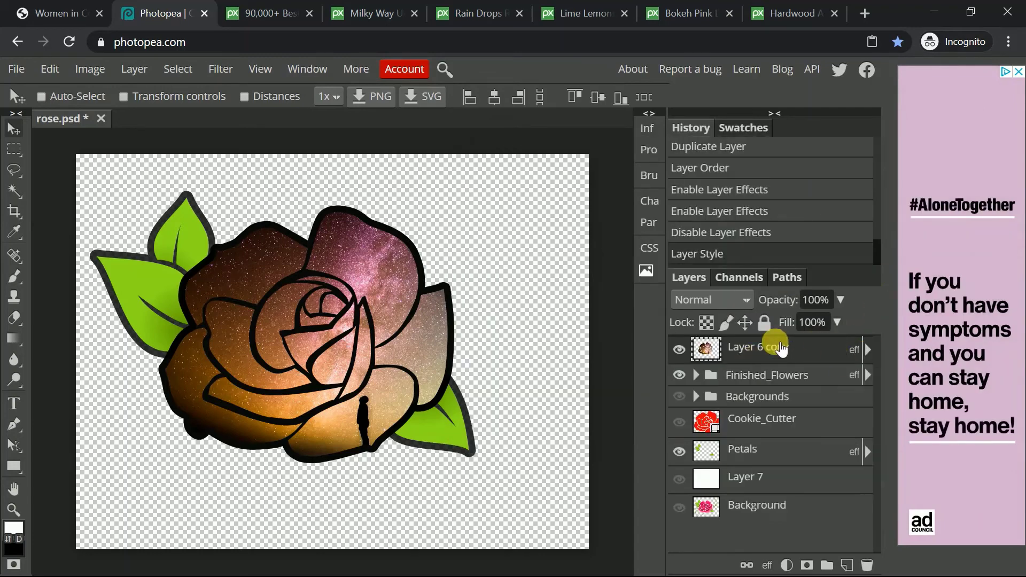
{"action": "right_click", "coordinate": [748, 348]}
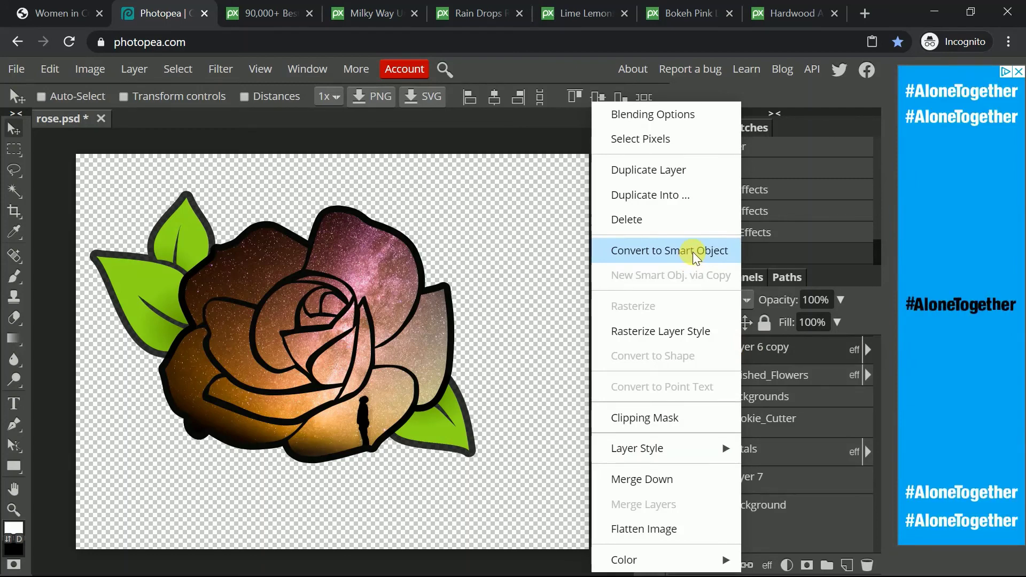
{"action": "left_click", "coordinate": [673, 449]}
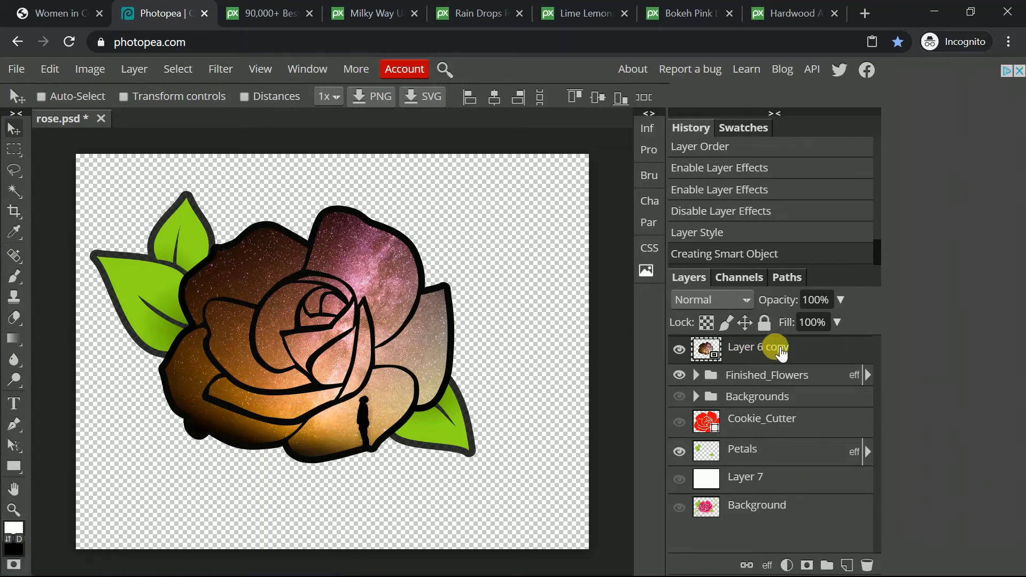
{"action": "double_click", "coordinate": [864, 350]}
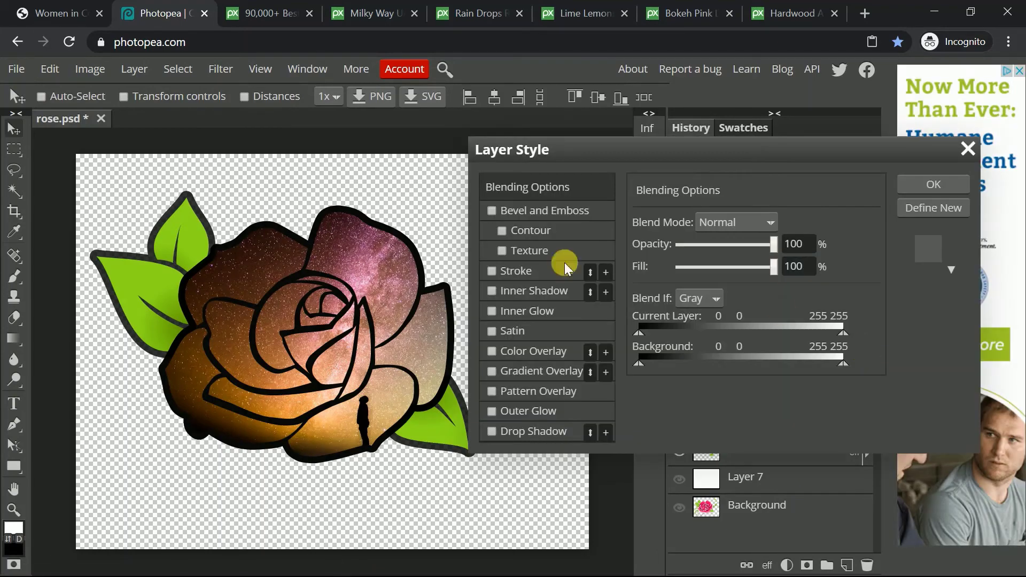
{"action": "left_click", "coordinate": [513, 271]}
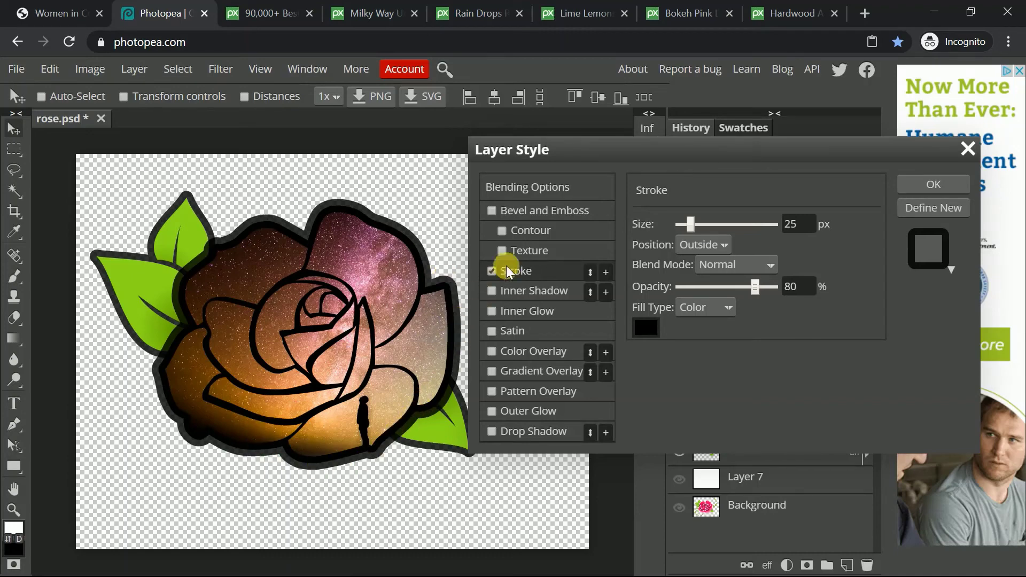
{"action": "left_click", "coordinate": [647, 327]}
{"action": "left_click", "coordinate": [933, 184]}
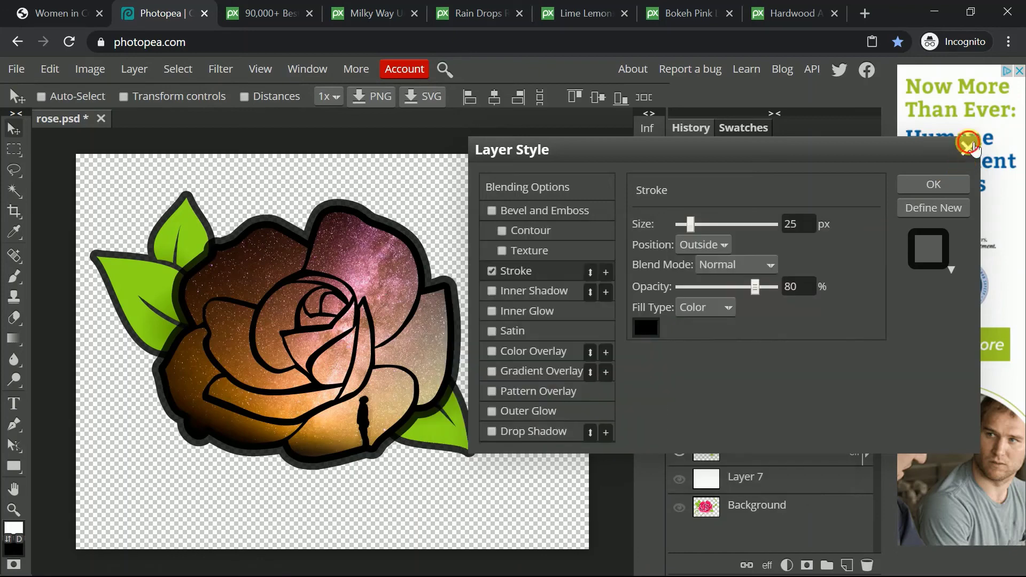
{"action": "left_click", "coordinate": [933, 183]}
Step: Add a Stroke to Layer 6 copy, using pink sampled from the galaxy petal and darkened to dc89b4 as its color
{"action": "key", "text": "i"}
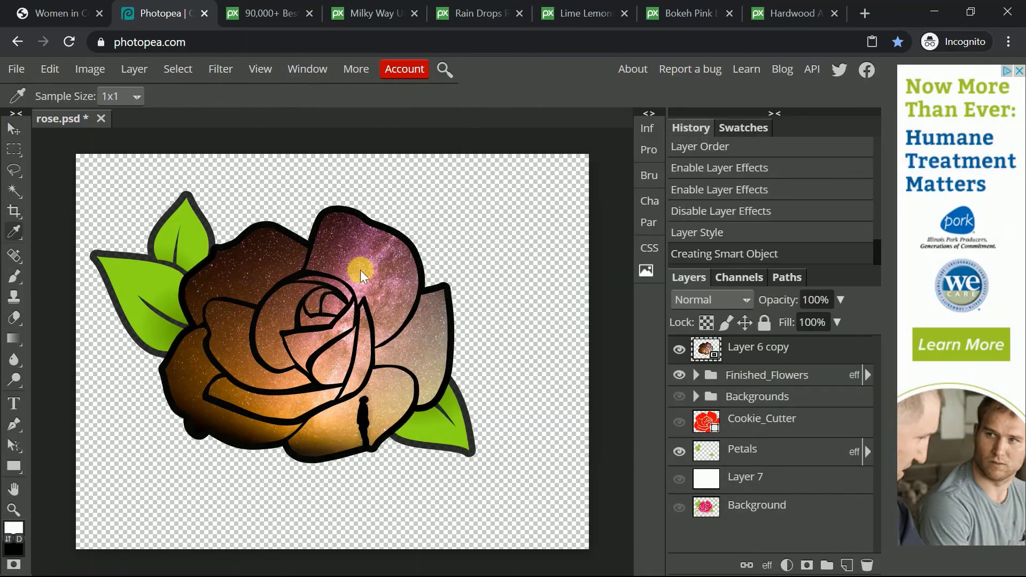
{"action": "left_click", "coordinate": [356, 280]}
{"action": "double_click", "coordinate": [866, 353]}
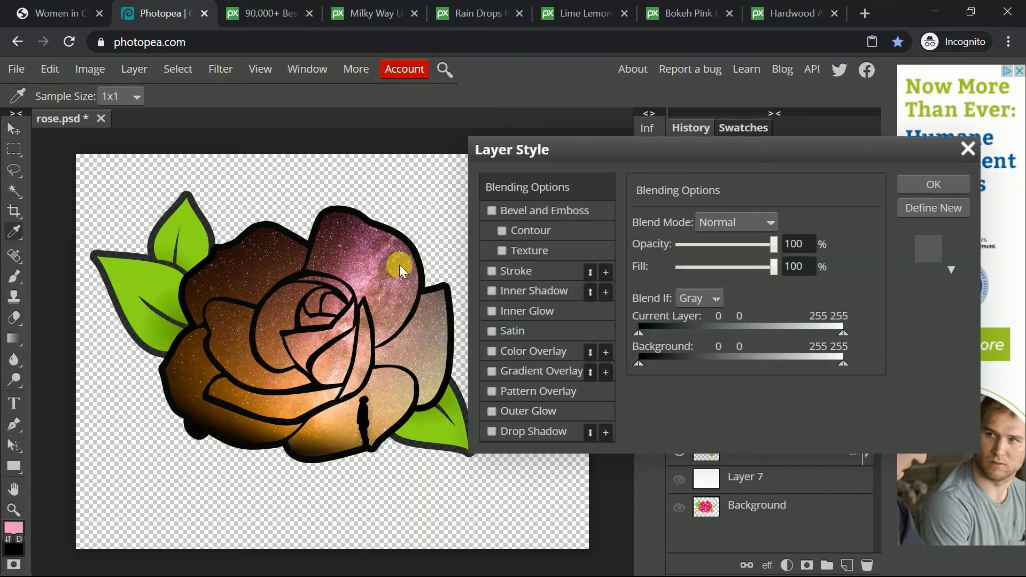
{"action": "left_click", "coordinate": [509, 274]}
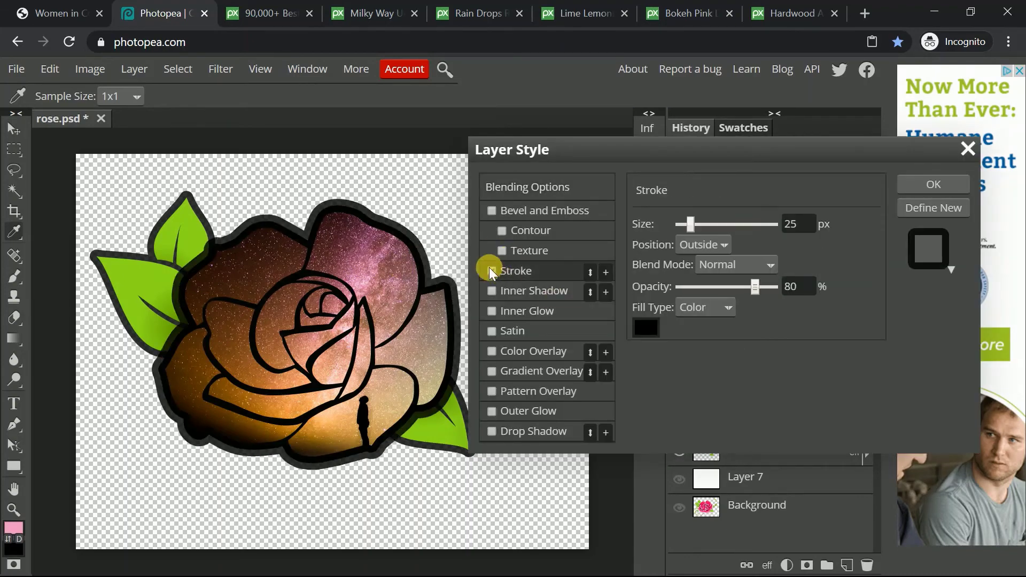
{"action": "left_click", "coordinate": [643, 329]}
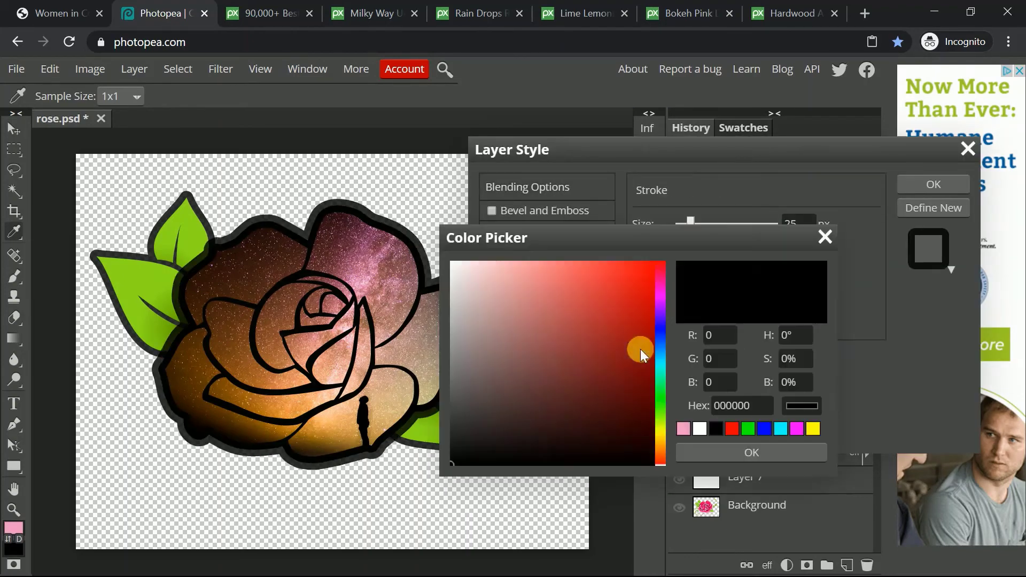
{"action": "left_click", "coordinate": [684, 433]}
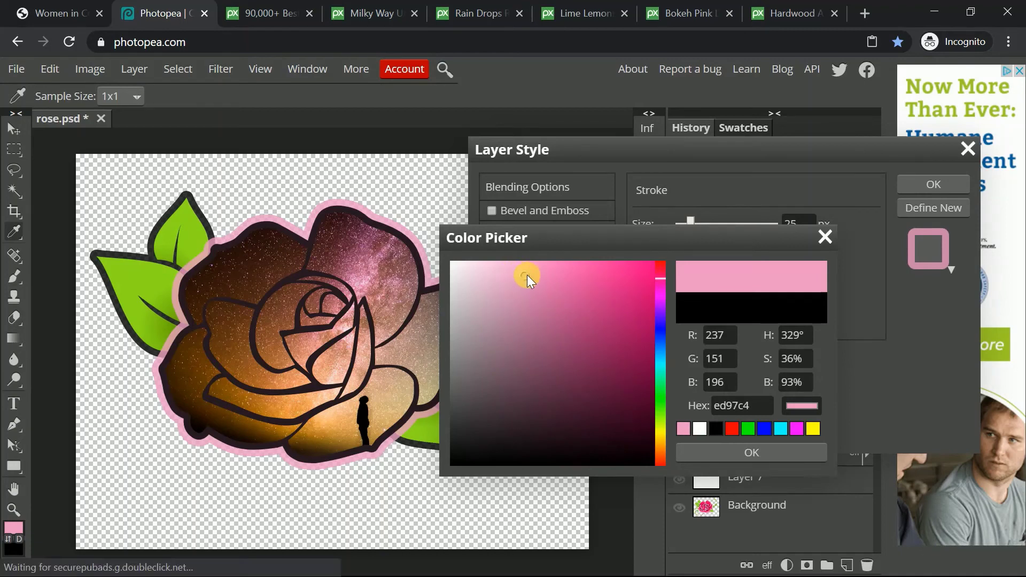
{"action": "left_click_drag", "start_coordinate": [524, 275], "coordinate": [527, 290]}
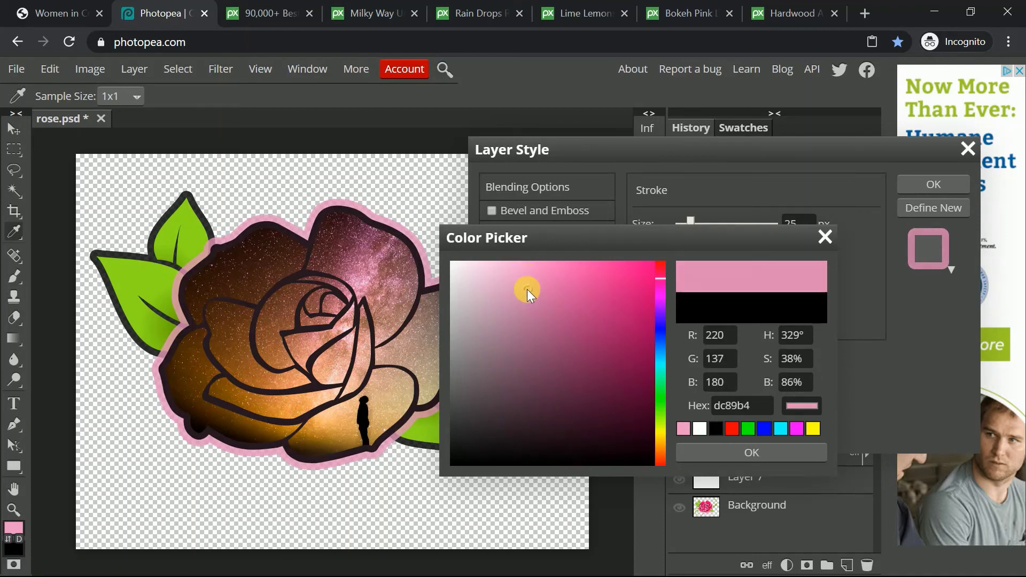
{"action": "left_click", "coordinate": [747, 452]}
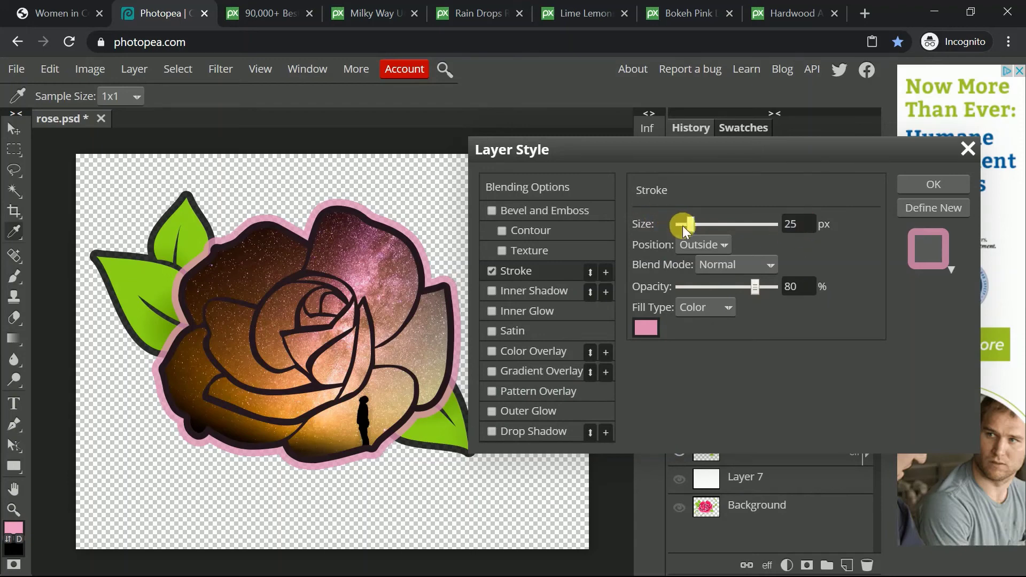
Step: Set the pink stroke's size to 10 px and convert Layer 6 copy to a Smart Object again
{"action": "left_click_drag", "start_coordinate": [689, 226], "coordinate": [684, 225]}
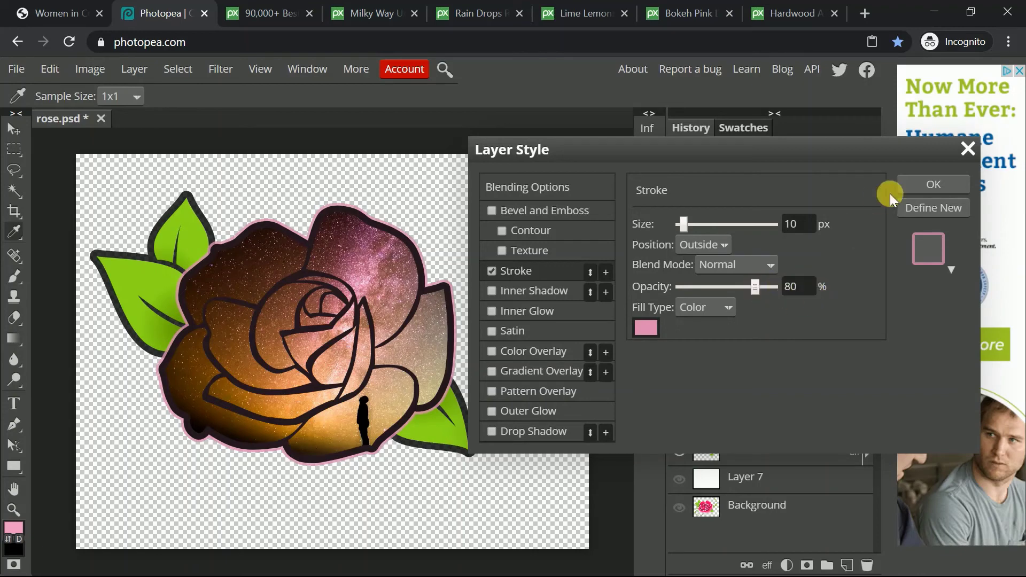
{"action": "left_click", "coordinate": [950, 184]}
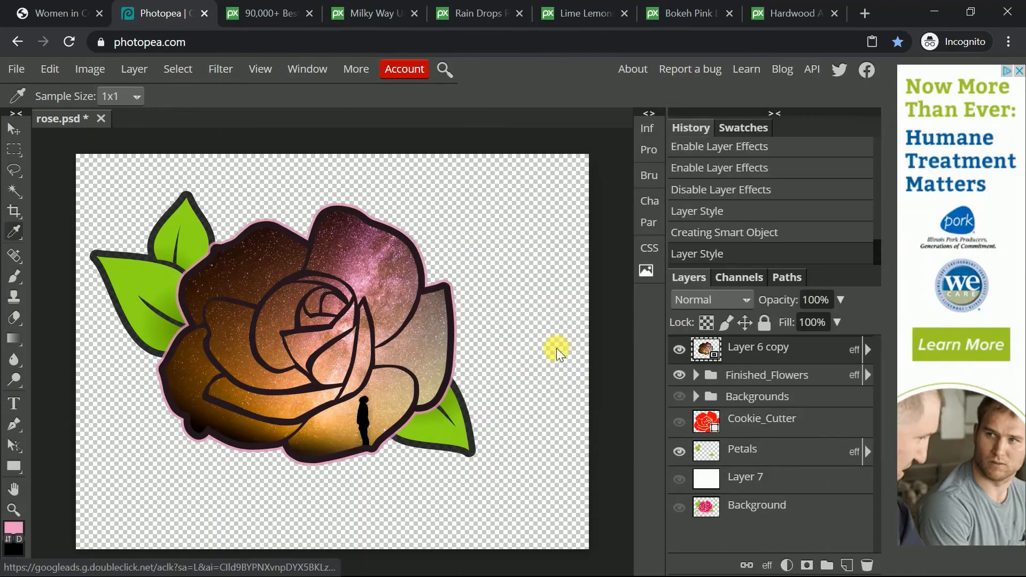
{"action": "left_click", "coordinate": [867, 350]}
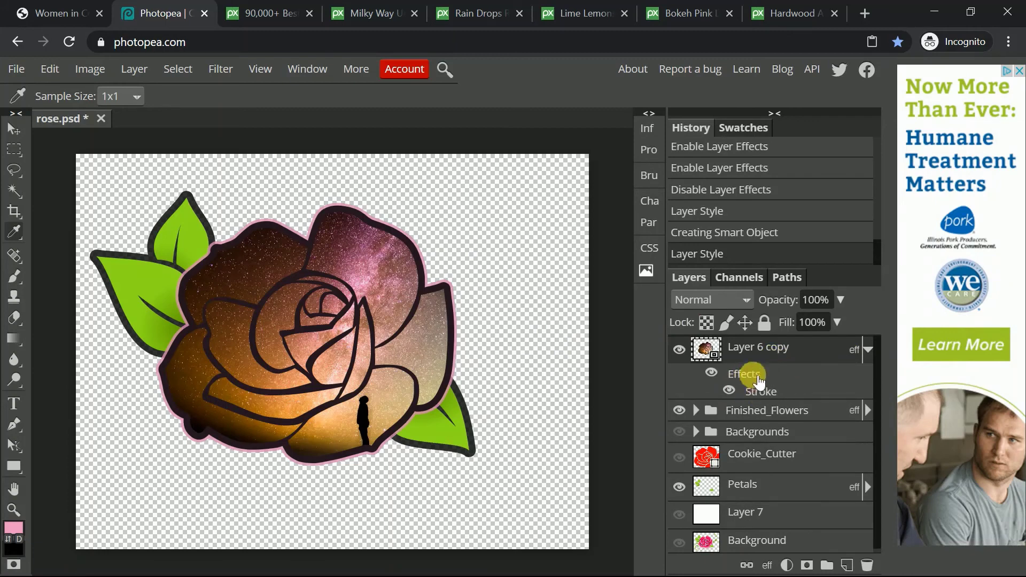
{"action": "right_click", "coordinate": [763, 346]}
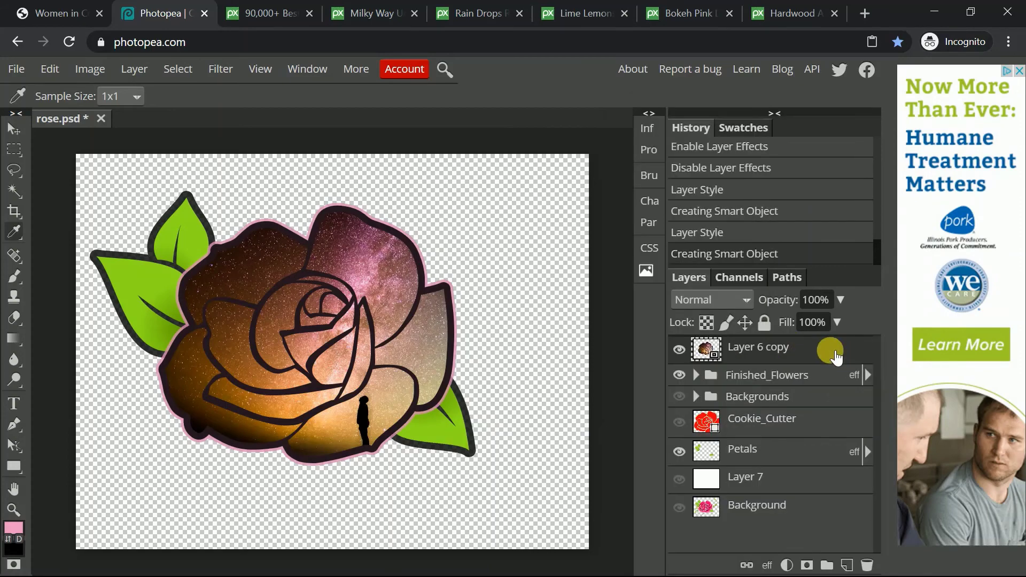
{"action": "key", "text": "Return"}
Step: Start a text layer below the rose's lower-left petals and set the font size to 100 px
{"action": "left_click", "coordinate": [19, 406]}
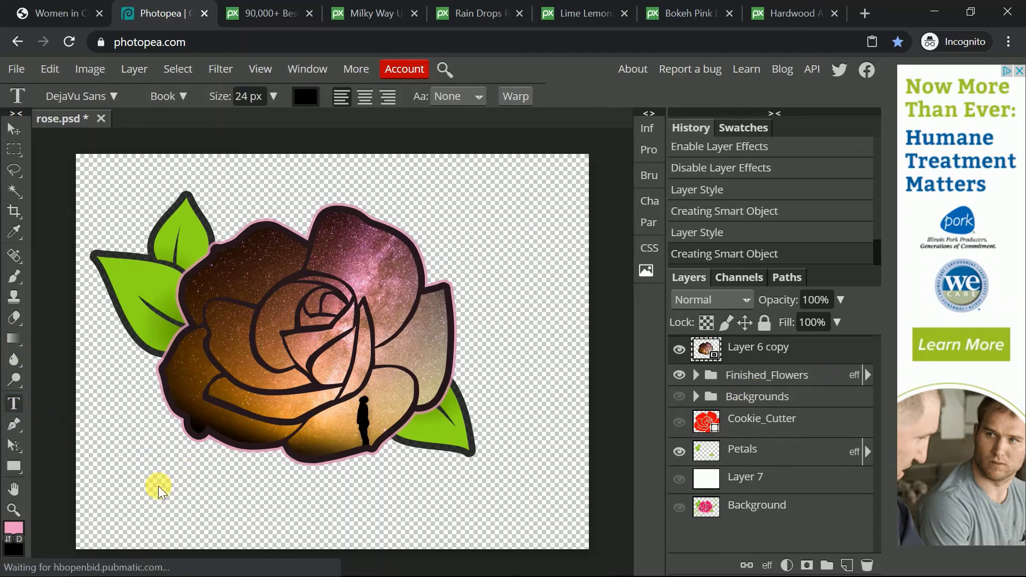
{"action": "left_click", "coordinate": [153, 504]}
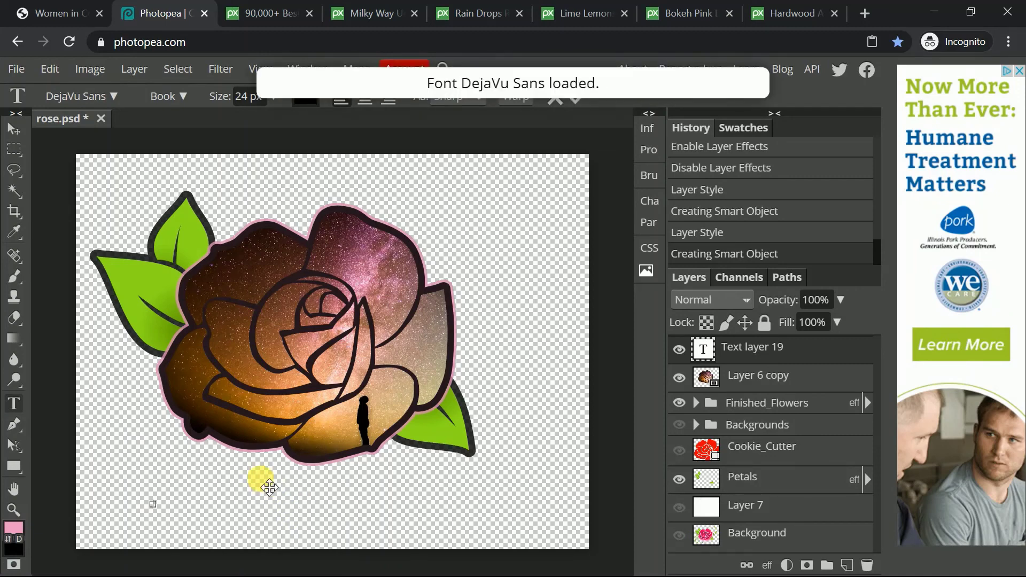
{"action": "left_click", "coordinate": [266, 99]}
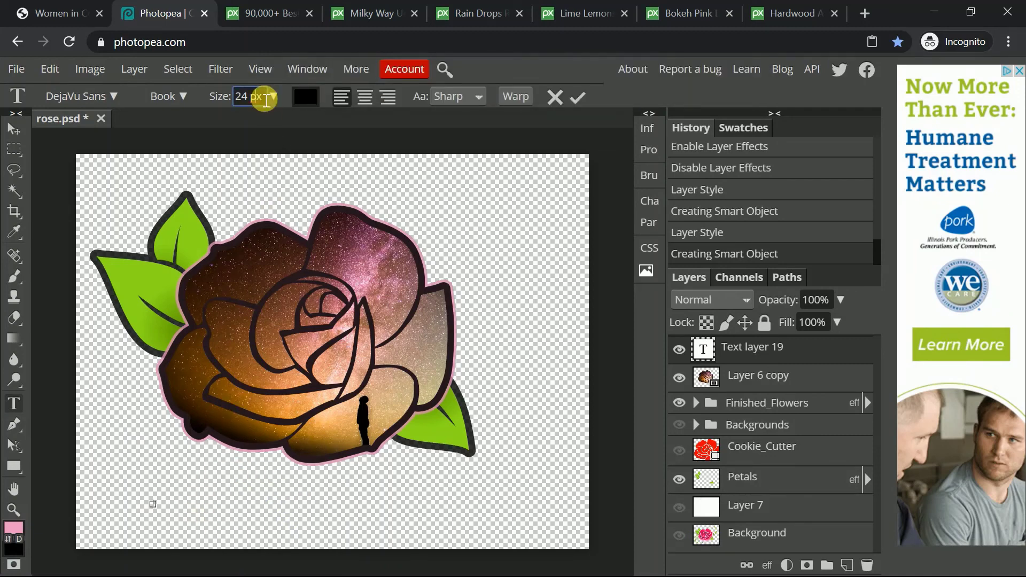
{"action": "type", "text": "100 p"}
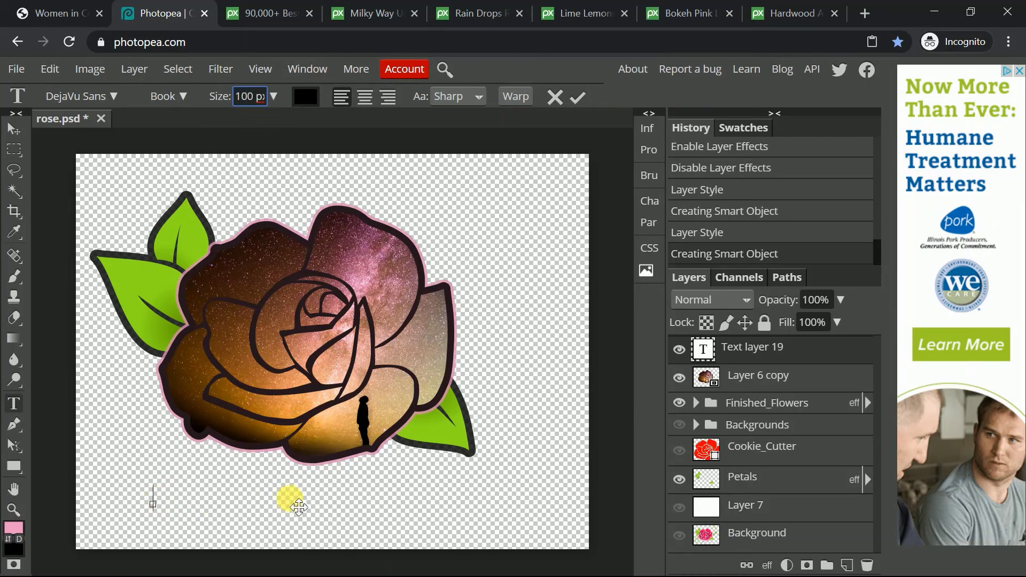
{"action": "type", "text": "he"}
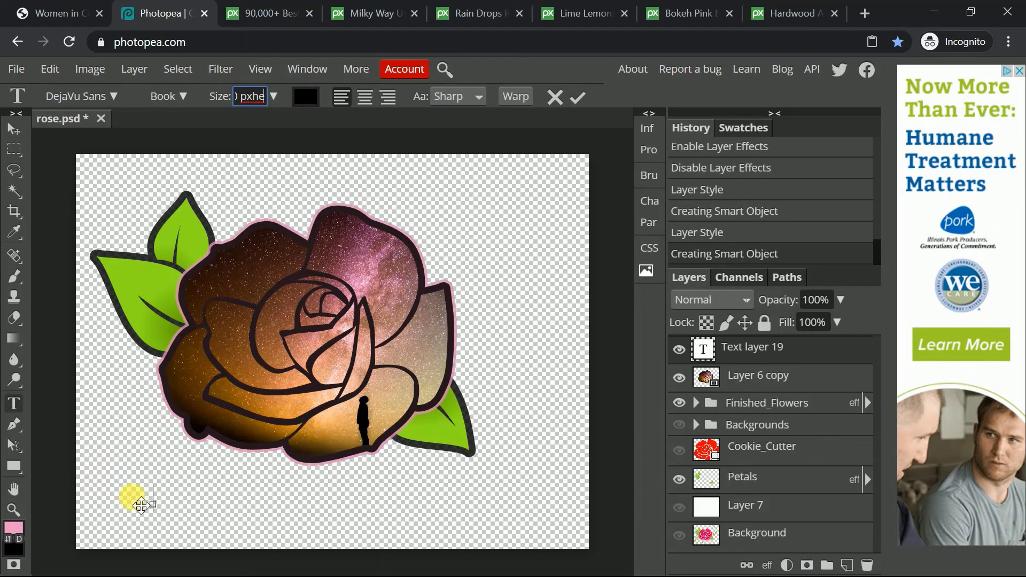
{"action": "key", "text": "BackSpace"}
{"action": "key", "text": "BackSpace"}
{"action": "type", "text": "t"}
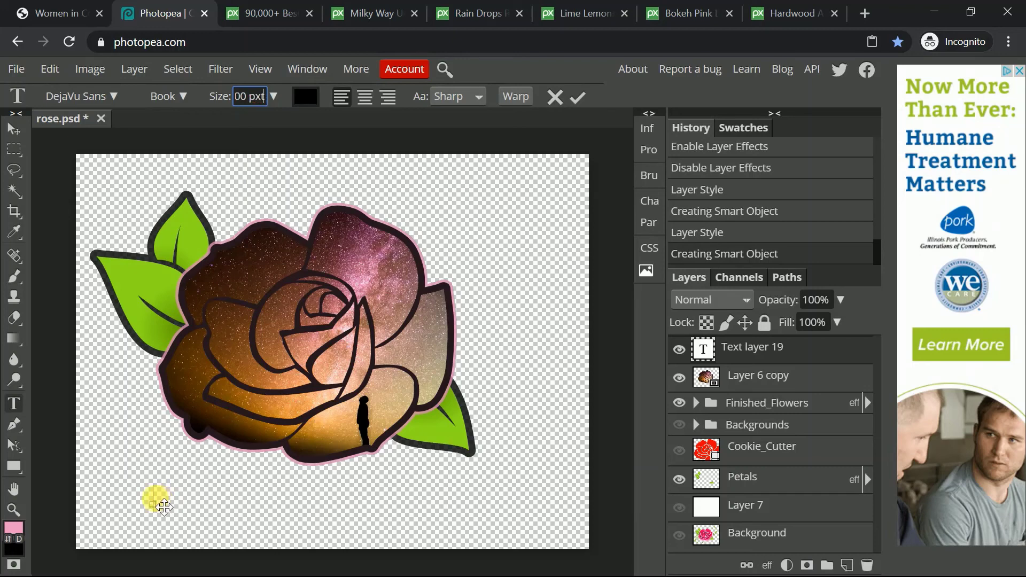
{"action": "key", "text": "BackSpace"}
{"action": "key", "text": "Home"}
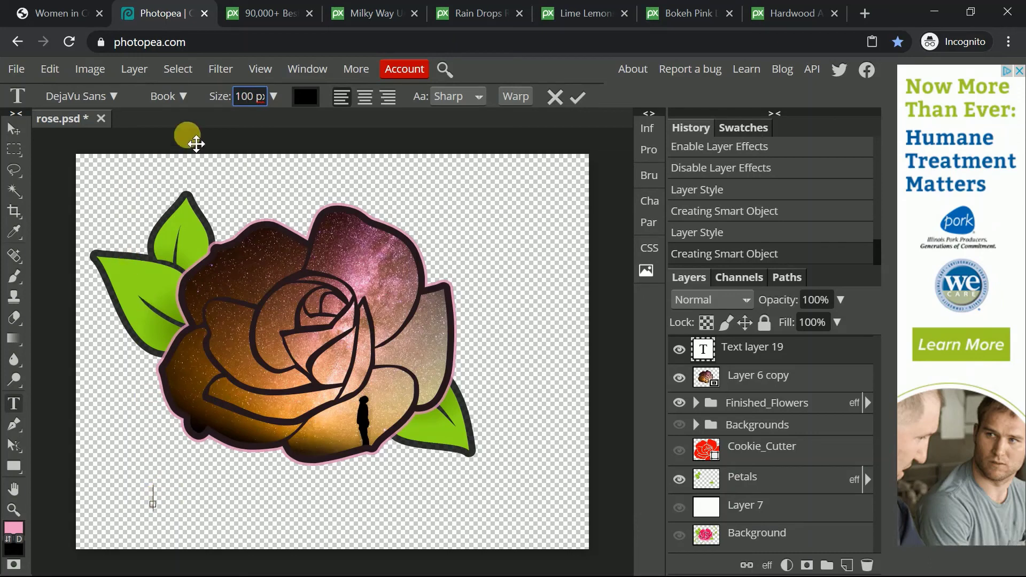
{"action": "left_click", "coordinate": [184, 97]}
{"action": "left_click", "coordinate": [161, 248]}
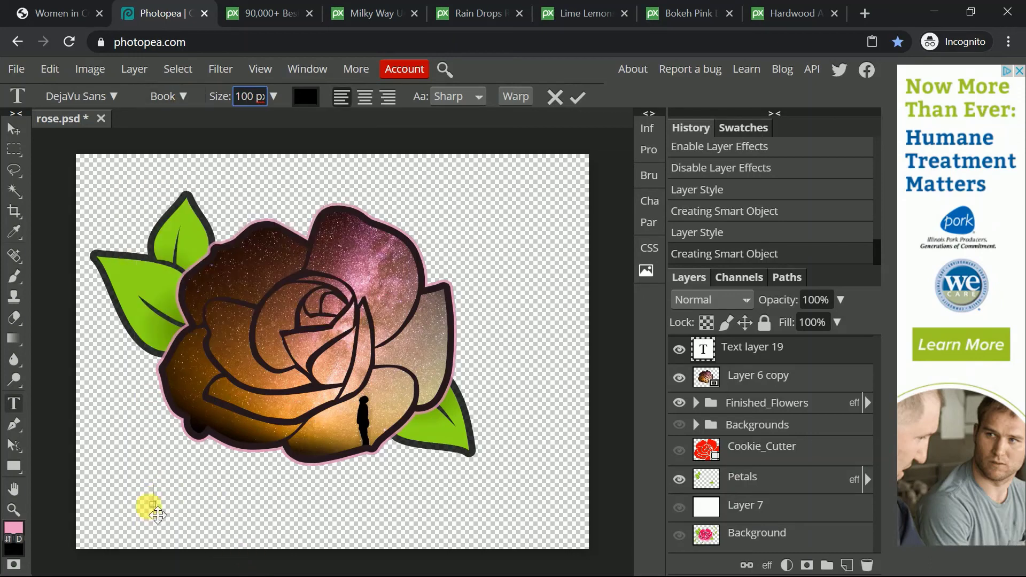
{"action": "left_click", "coordinate": [573, 95]}
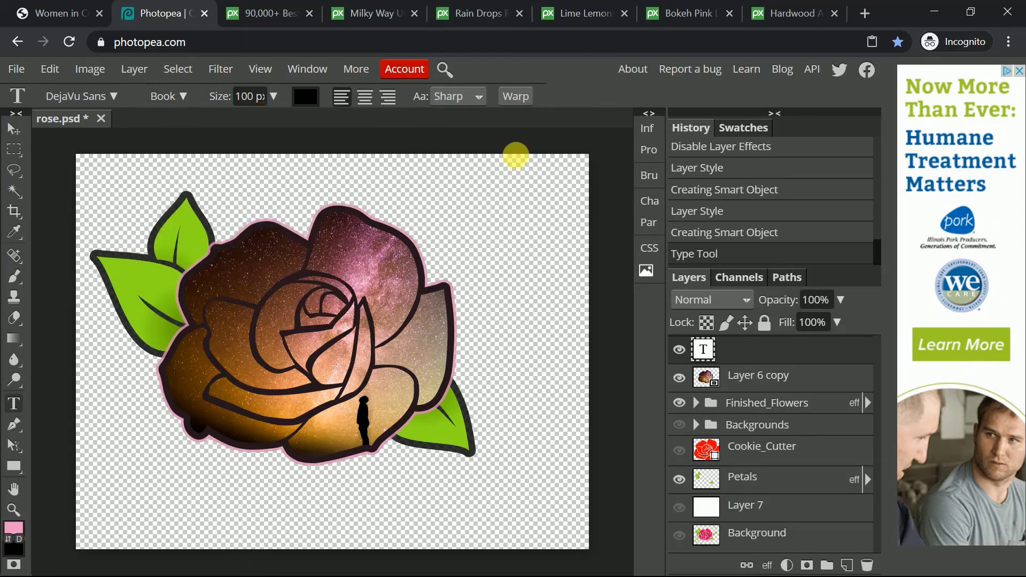
Step: Add a new text layer reading "hello world" and move it beneath the center of the rose
{"action": "left_click", "coordinate": [141, 508]}
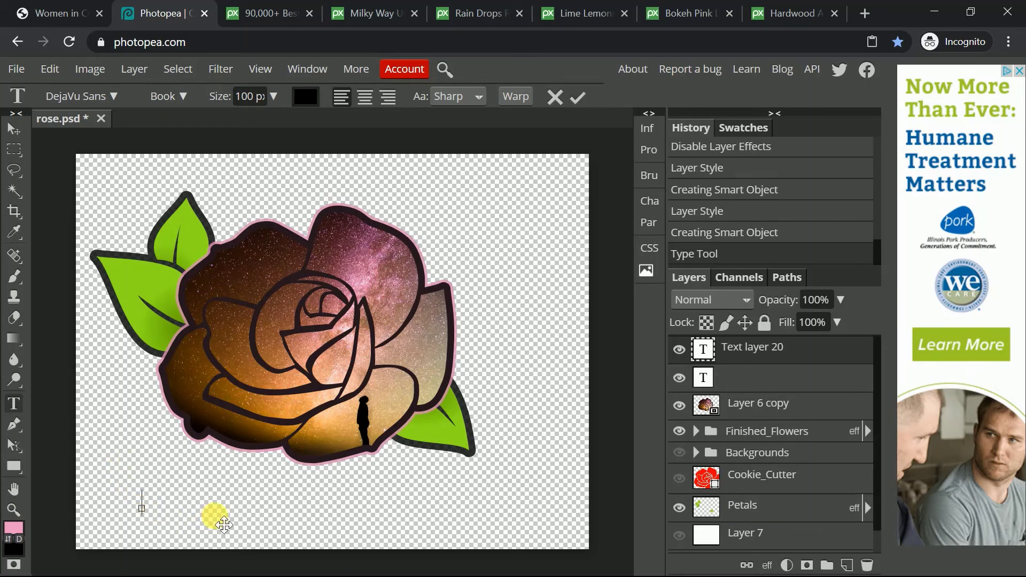
{"action": "type", "text": "h"}
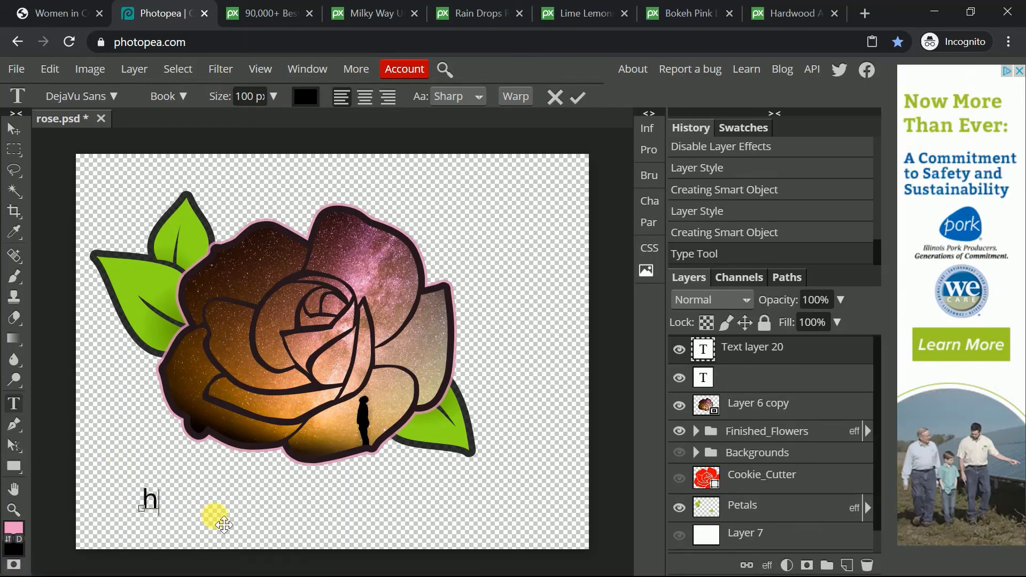
{"action": "type", "text": "ello world"}
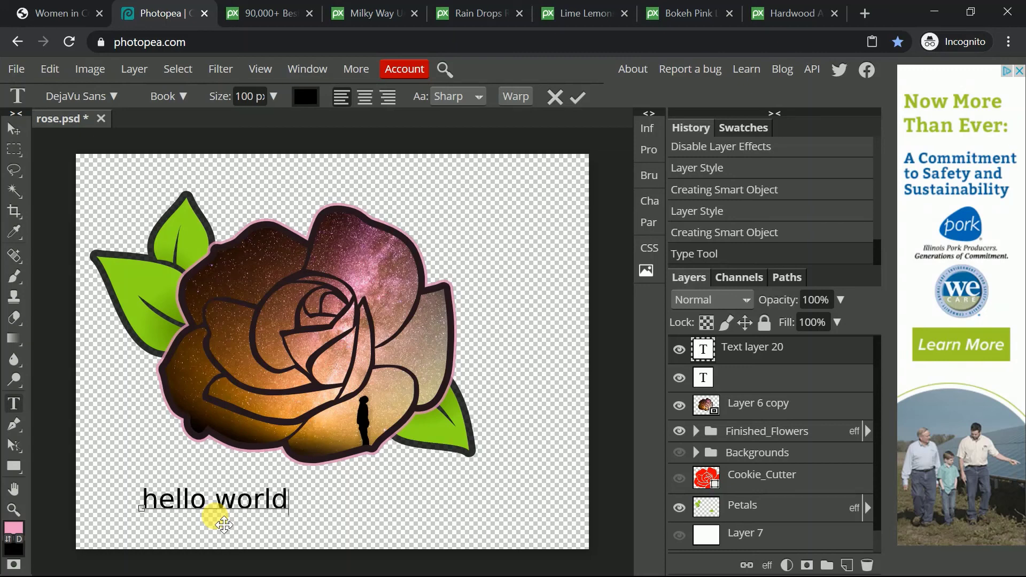
{"action": "left_click_drag", "start_coordinate": [360, 508], "coordinate": [454, 494]}
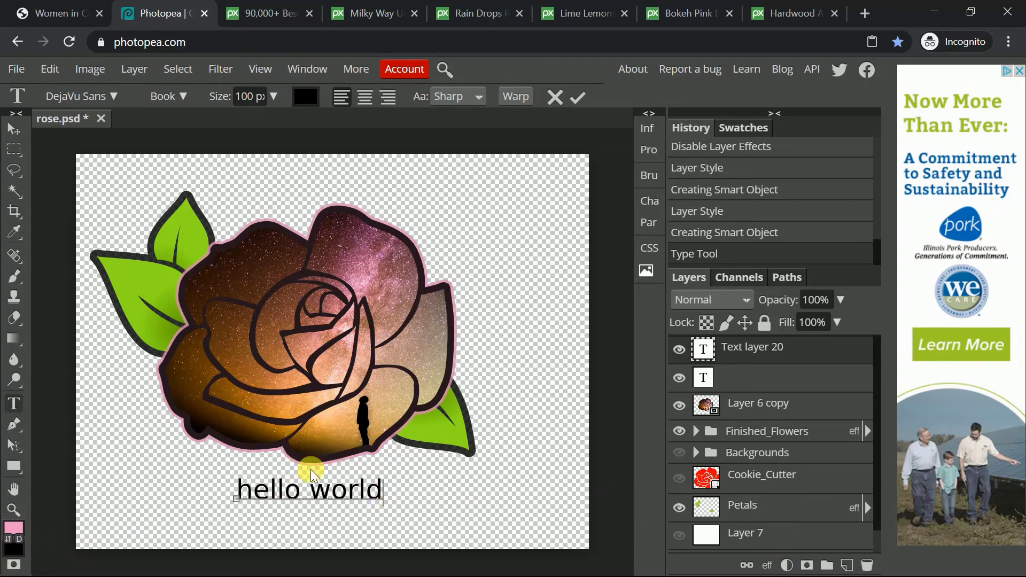
Step: Set the font size of the whole "hello world" text to 200 px and reposition it centered under the rose
{"action": "left_click_drag", "start_coordinate": [388, 490], "coordinate": [246, 513]}
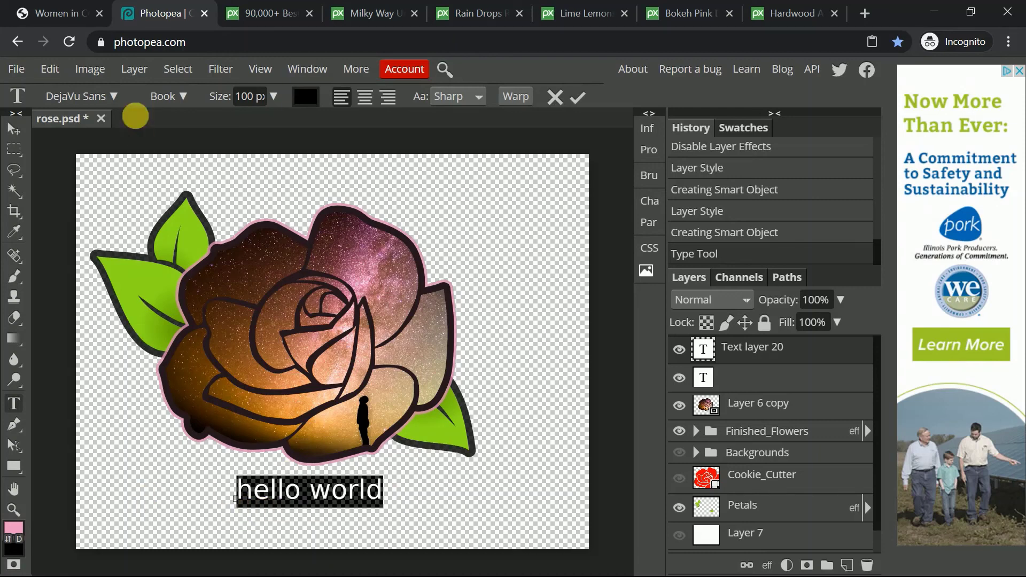
{"action": "left_click", "coordinate": [244, 102]}
{"action": "type", "text": "200"}
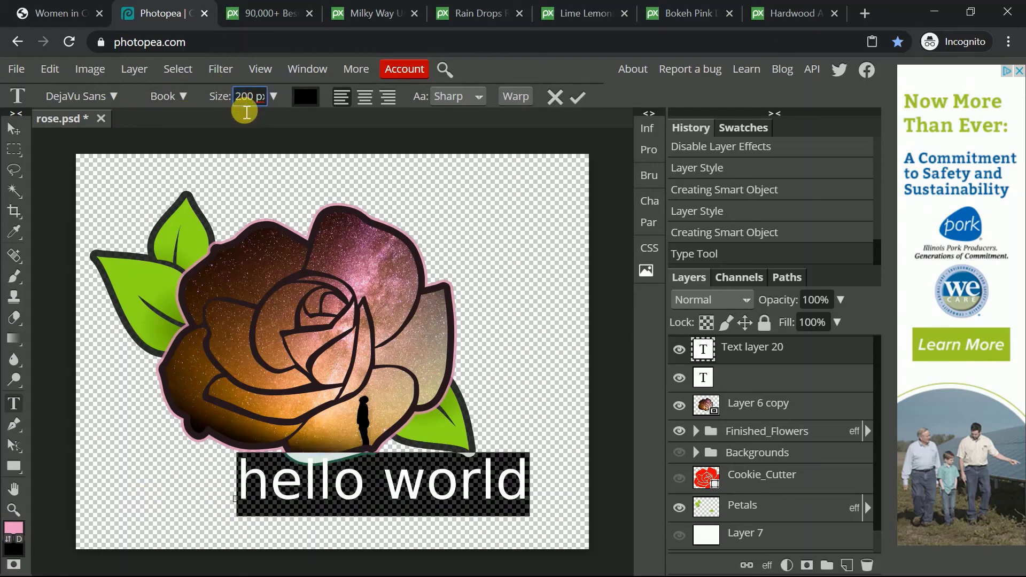
{"action": "left_click", "coordinate": [460, 483]}
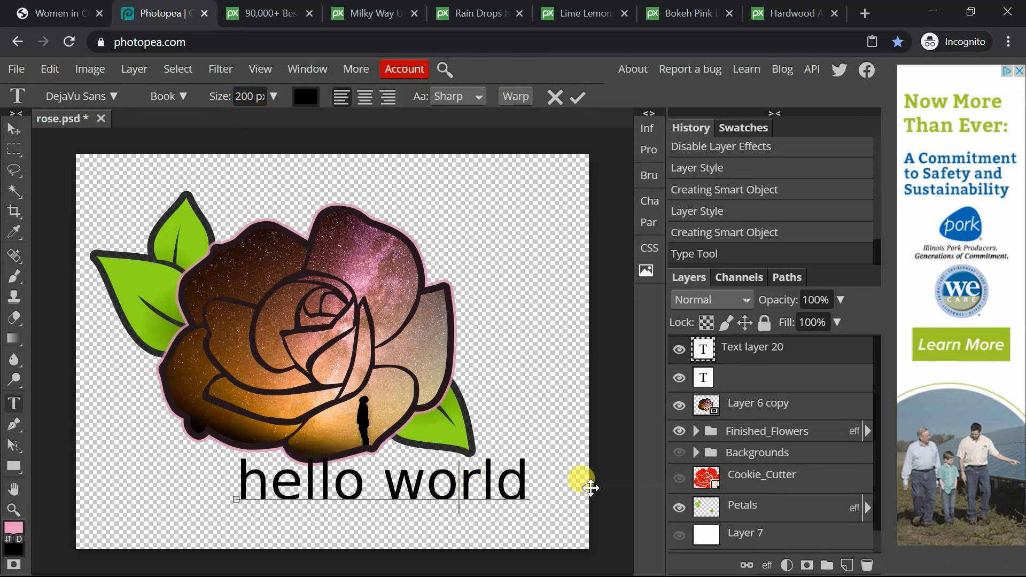
{"action": "left_click_drag", "start_coordinate": [584, 481], "coordinate": [508, 488]}
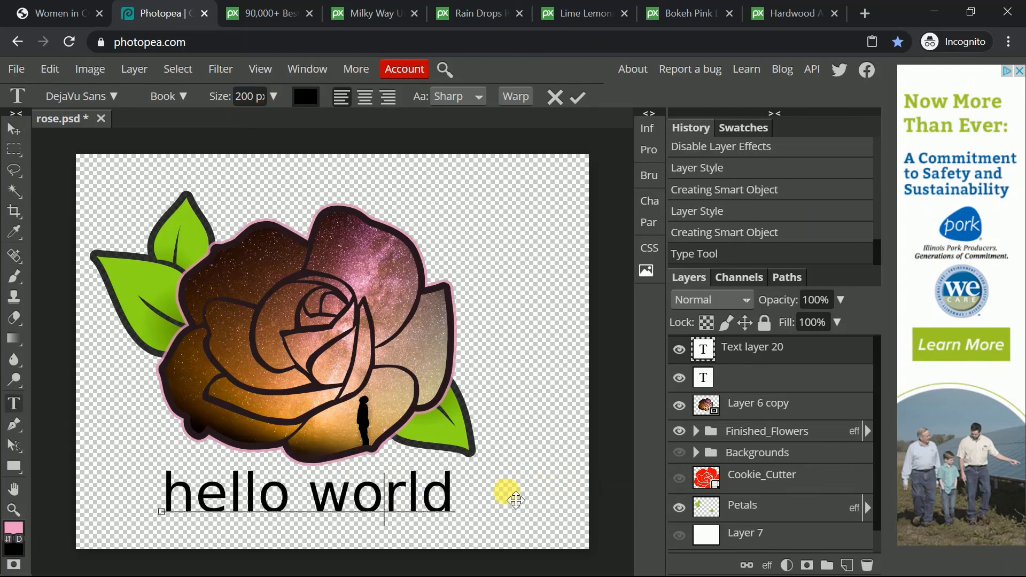
{"action": "left_click", "coordinate": [434, 493]}
Step: Commit the "hello world" text and delete the empty text layer beneath it
{"action": "left_click", "coordinate": [803, 356]}
{"action": "left_click", "coordinate": [785, 386]}
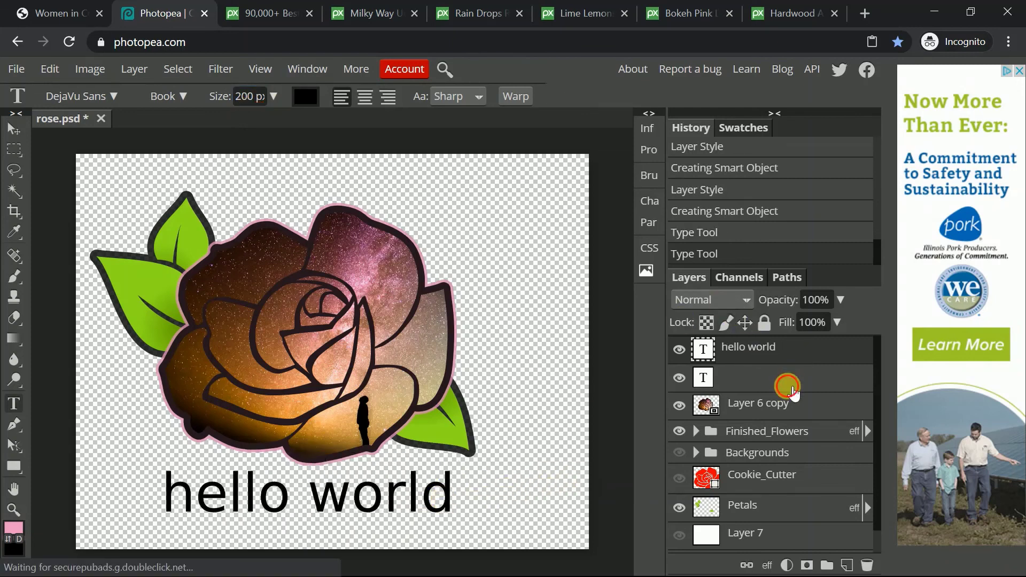
{"action": "left_click", "coordinate": [866, 566]}
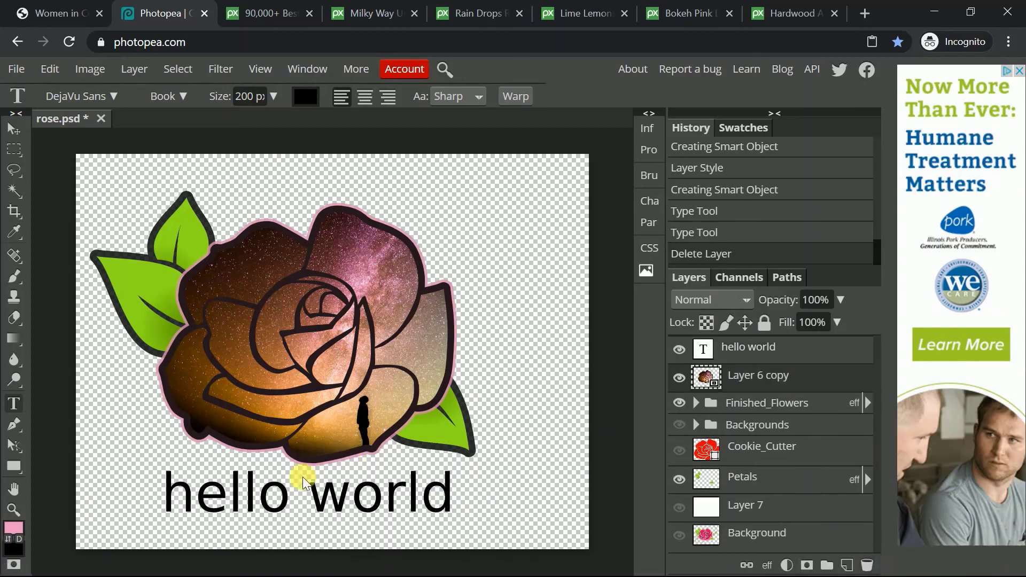
Step: Rasterize the "hello world" text layer
{"action": "left_click", "coordinate": [792, 354]}
{"action": "right_click", "coordinate": [796, 359]}
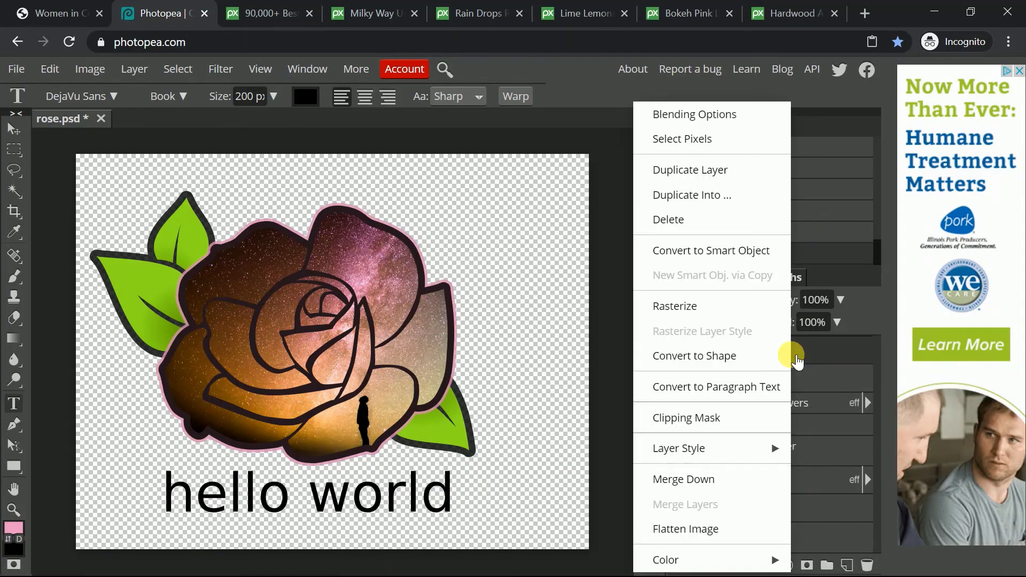
{"action": "left_click", "coordinate": [850, 352]}
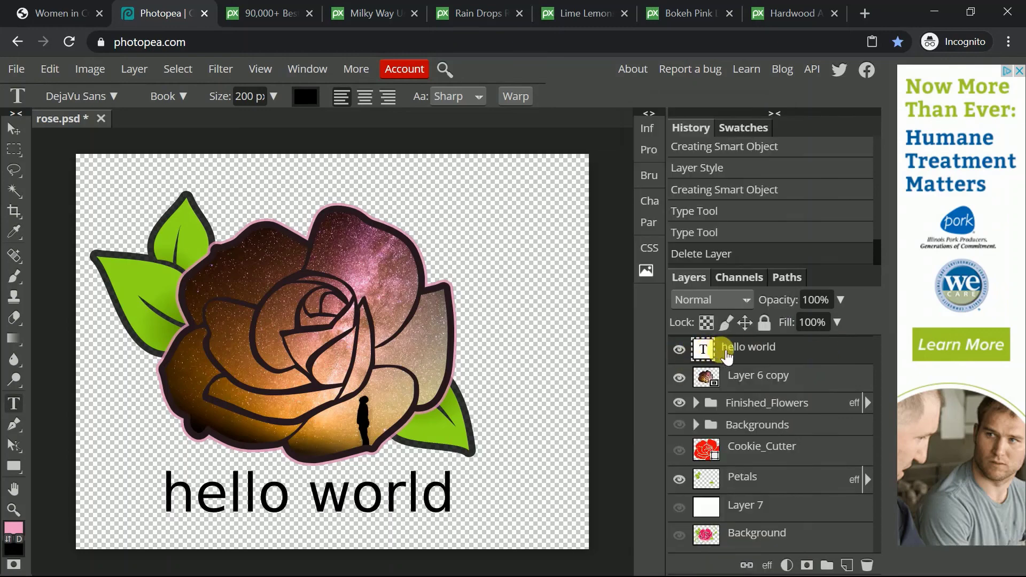
{"action": "right_click", "coordinate": [705, 345]}
{"action": "left_click", "coordinate": [698, 307]}
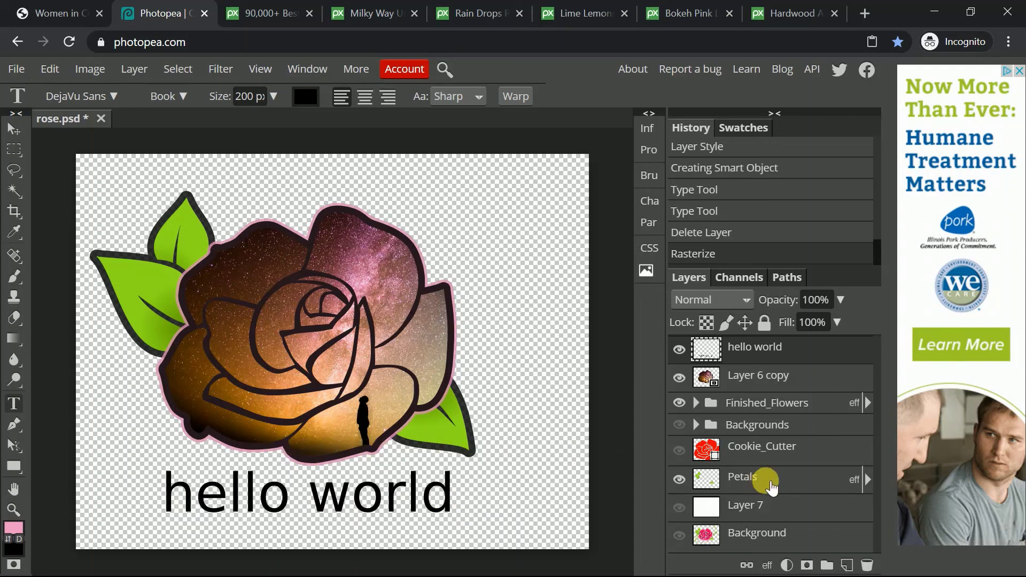
Step: Try to rotate the rasterized "hello world" text by 10° with Free Transform
{"action": "left_click", "coordinate": [50, 75]}
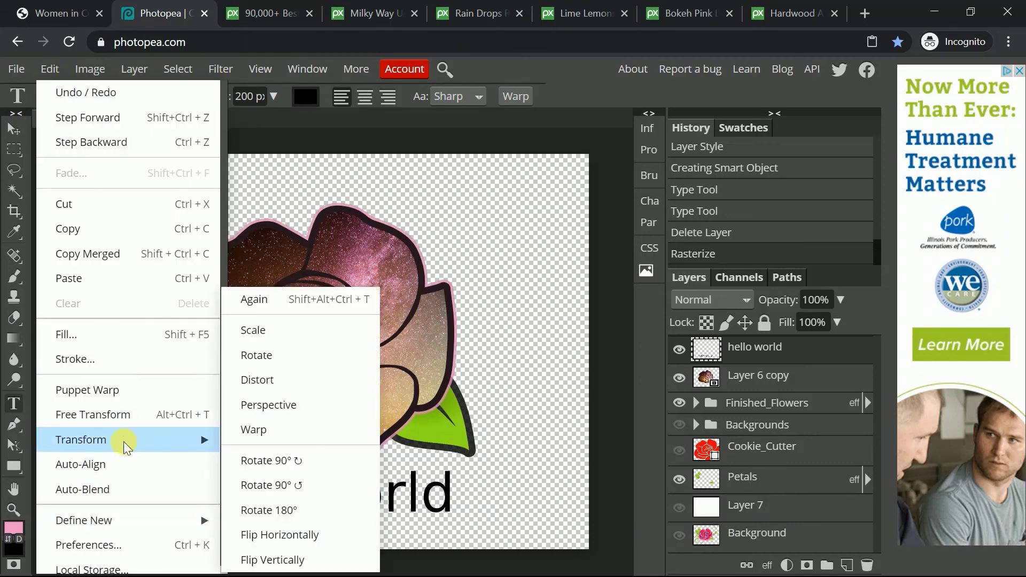
{"action": "left_click", "coordinate": [122, 419]}
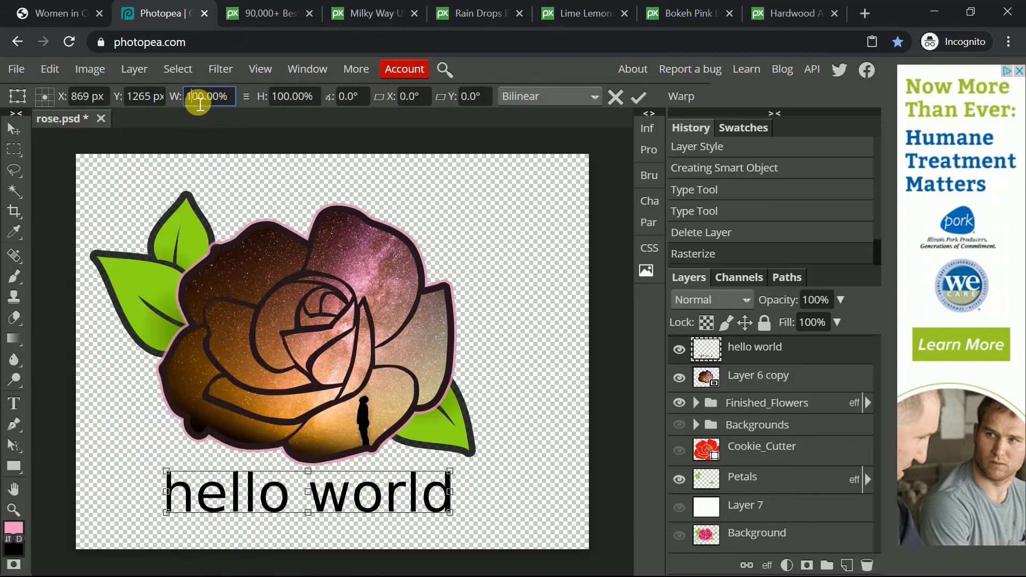
{"action": "left_click", "coordinate": [346, 102]}
{"action": "type", "text": "10"}
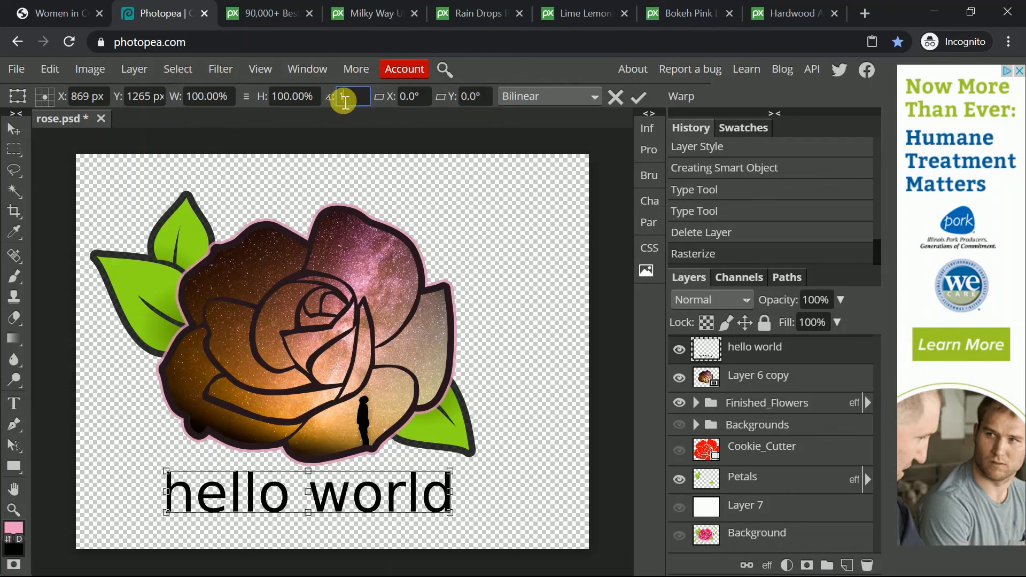
{"action": "key", "text": "Tab"}
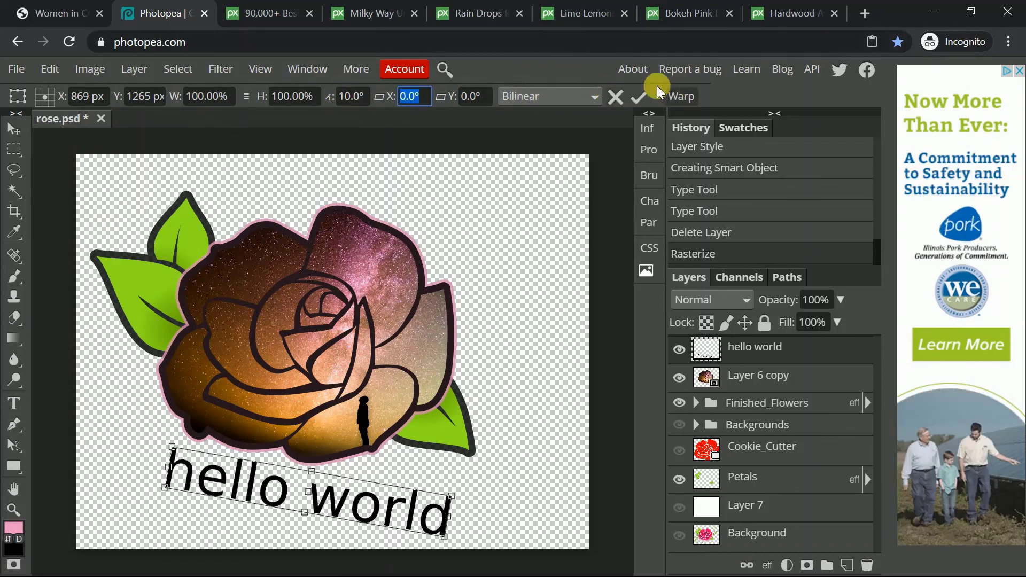
{"action": "left_click", "coordinate": [616, 96]}
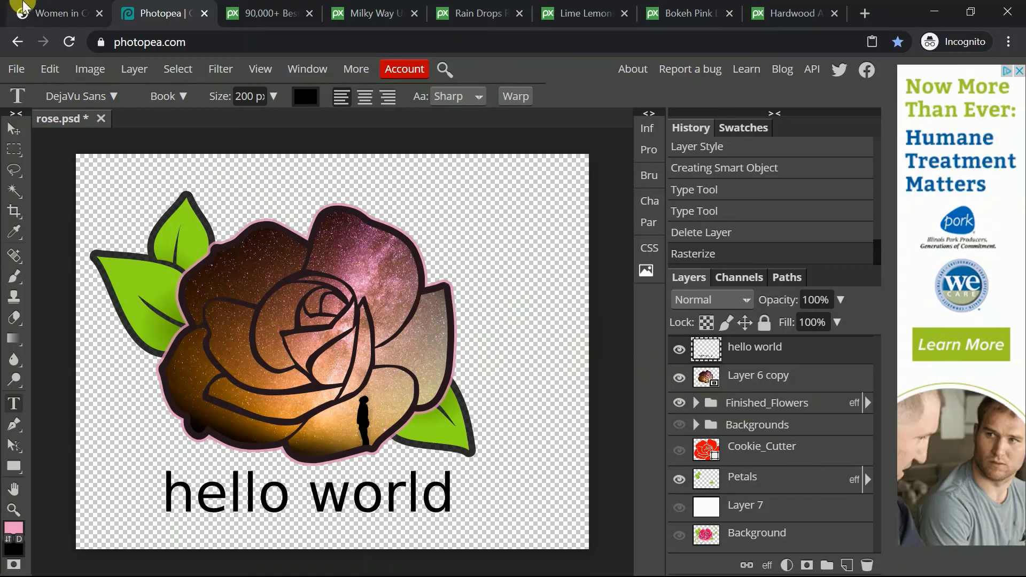
Step: Switch to the GVSU Resources page, examine the "5/21/20 - Minimalist Vector Art in a Photo Editor" entry, and return to Photopea
{"action": "left_click", "coordinate": [47, 11]}
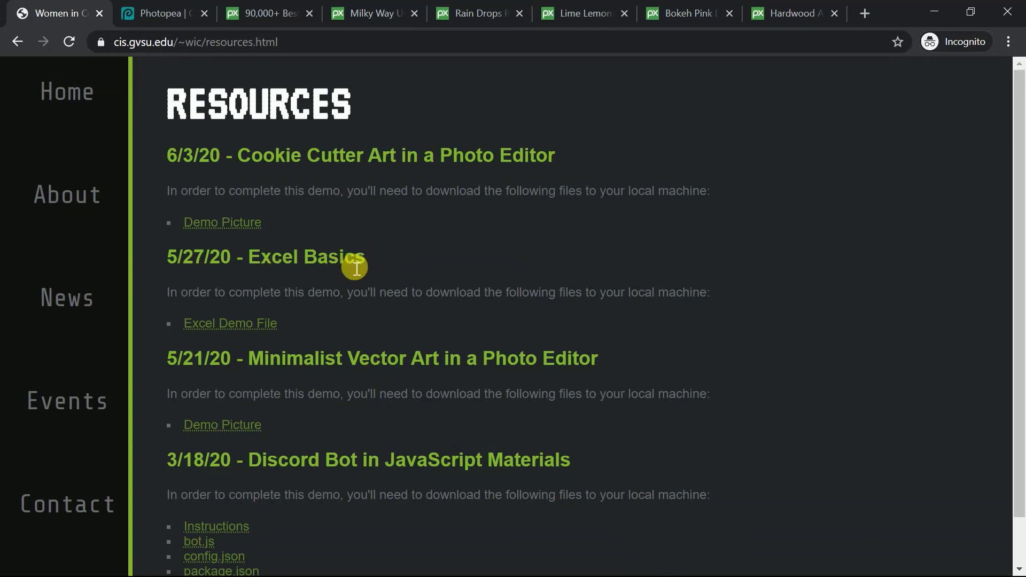
{"action": "scroll", "coordinate": [356, 268], "scroll_direction": "down", "scroll_amount": 1}
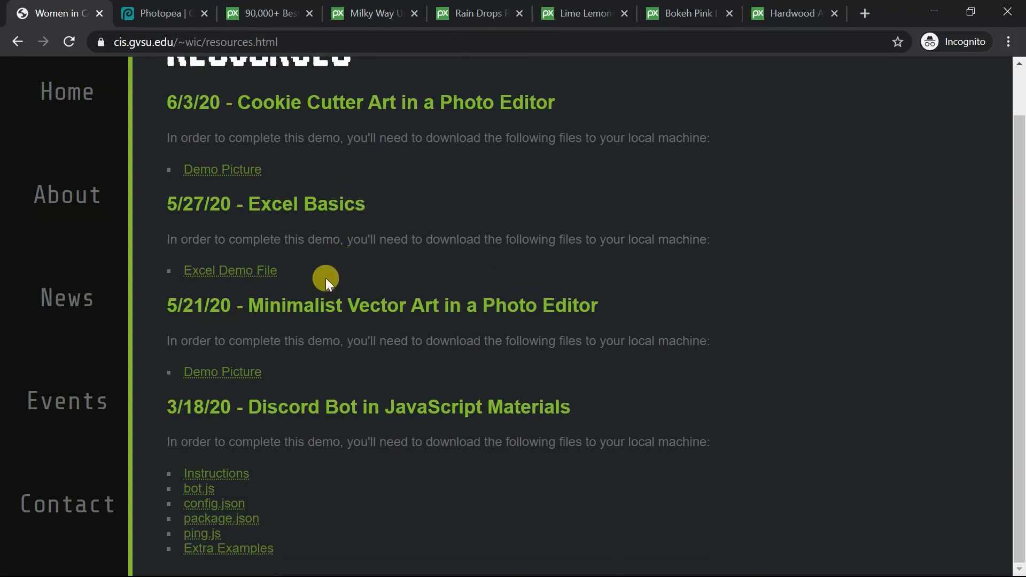
{"action": "left_click", "coordinate": [607, 307]}
{"action": "left_click_drag", "start_coordinate": [607, 307], "coordinate": [159, 296]}
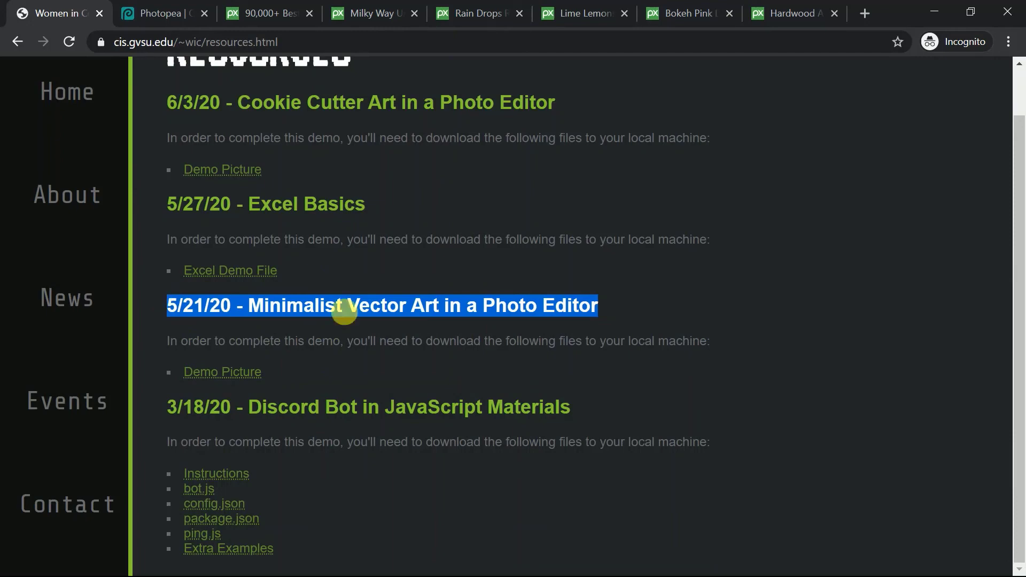
{"action": "left_click", "coordinate": [623, 307]}
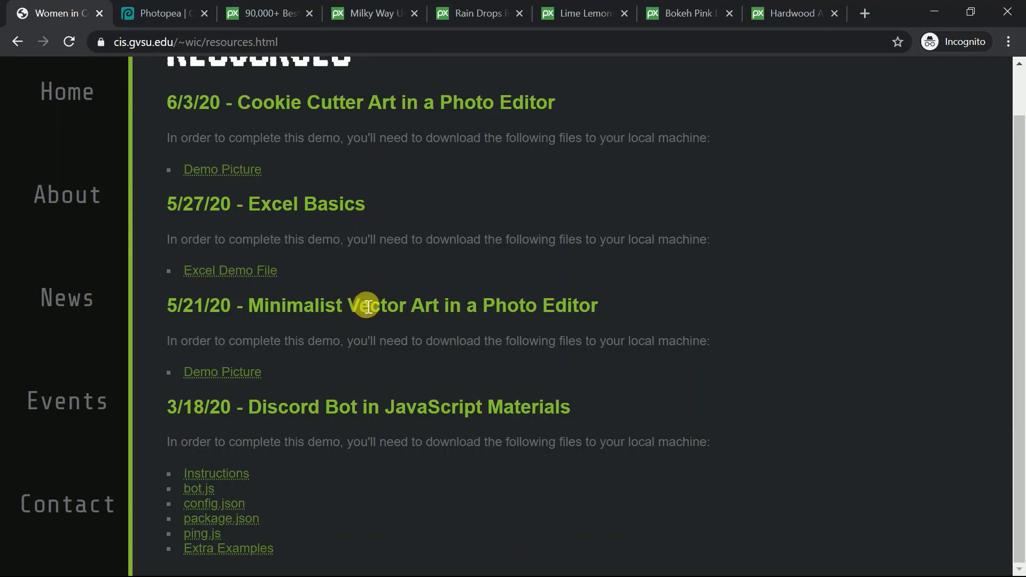
{"action": "scroll", "coordinate": [368, 307], "scroll_direction": "up", "scroll_amount": 1}
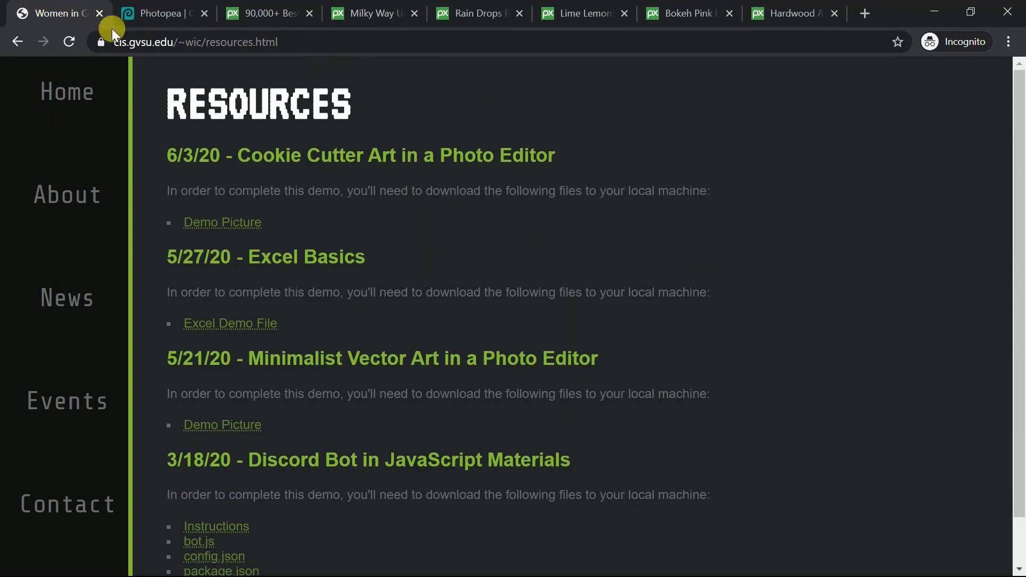
{"action": "left_click", "coordinate": [143, 11]}
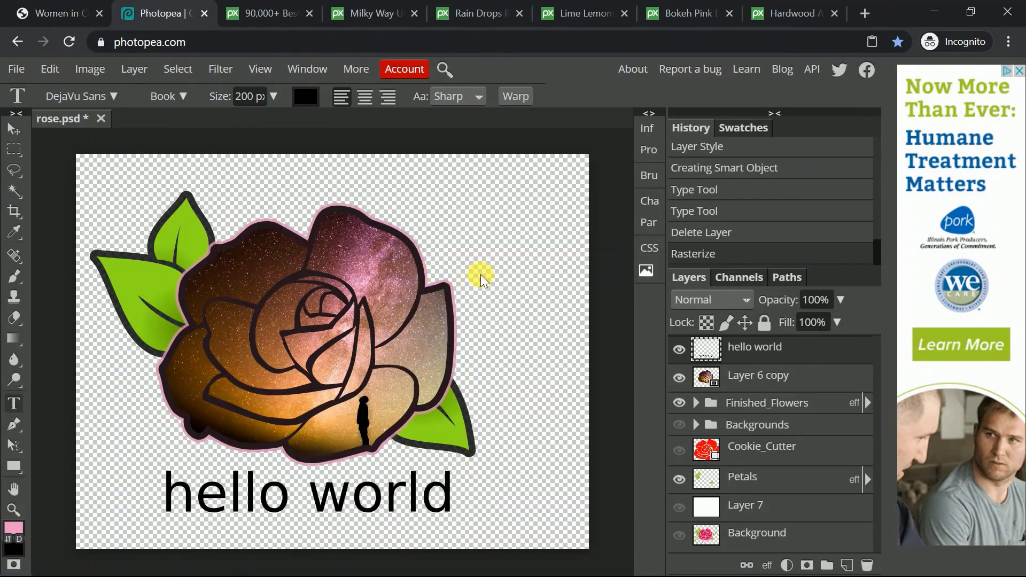